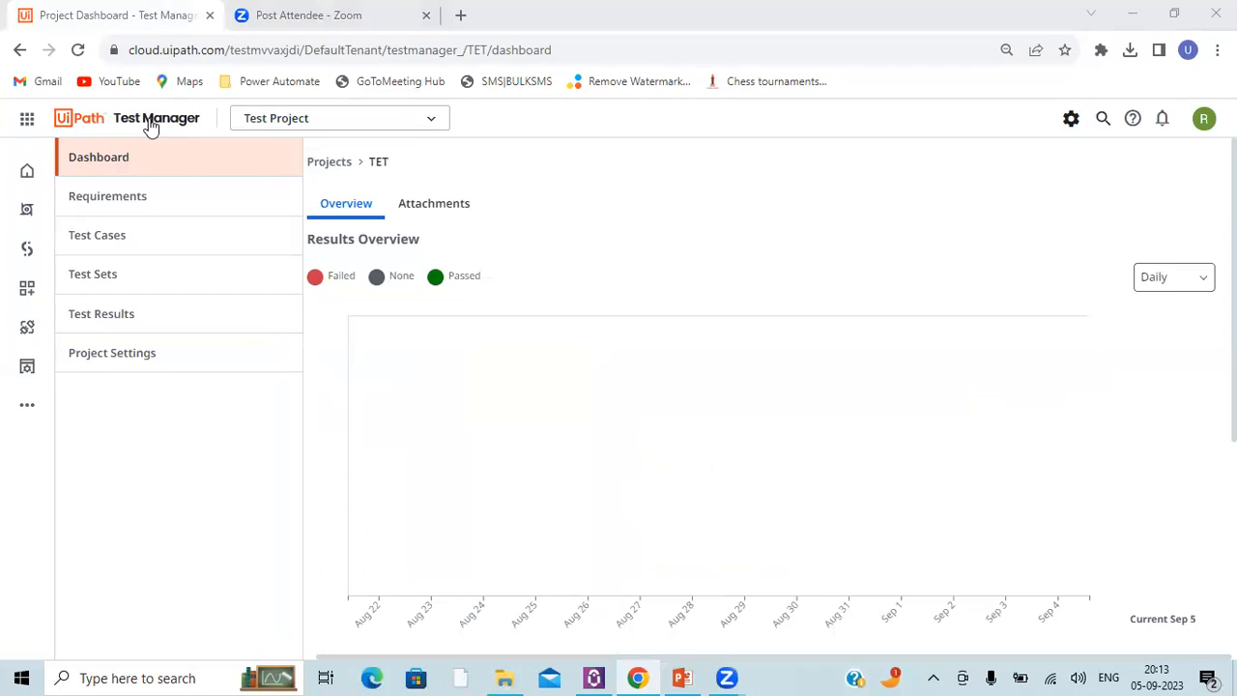
# Step: Examine Test Project's dashboard overview and latest results, then its requirements and test results
pyautogui.scroll(-1, 605, 345)
pyautogui.scroll(-3, 605, 346)
pyautogui.scroll(3, 604, 348)
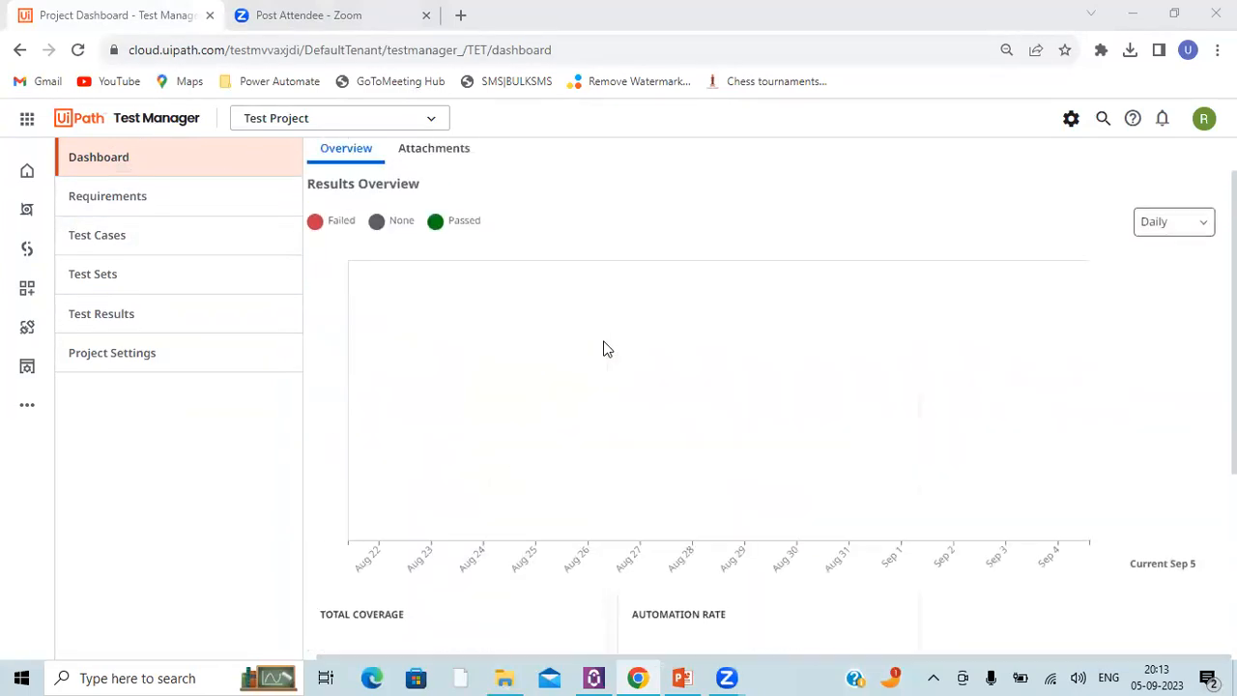
pyautogui.scroll(2, 605, 348)
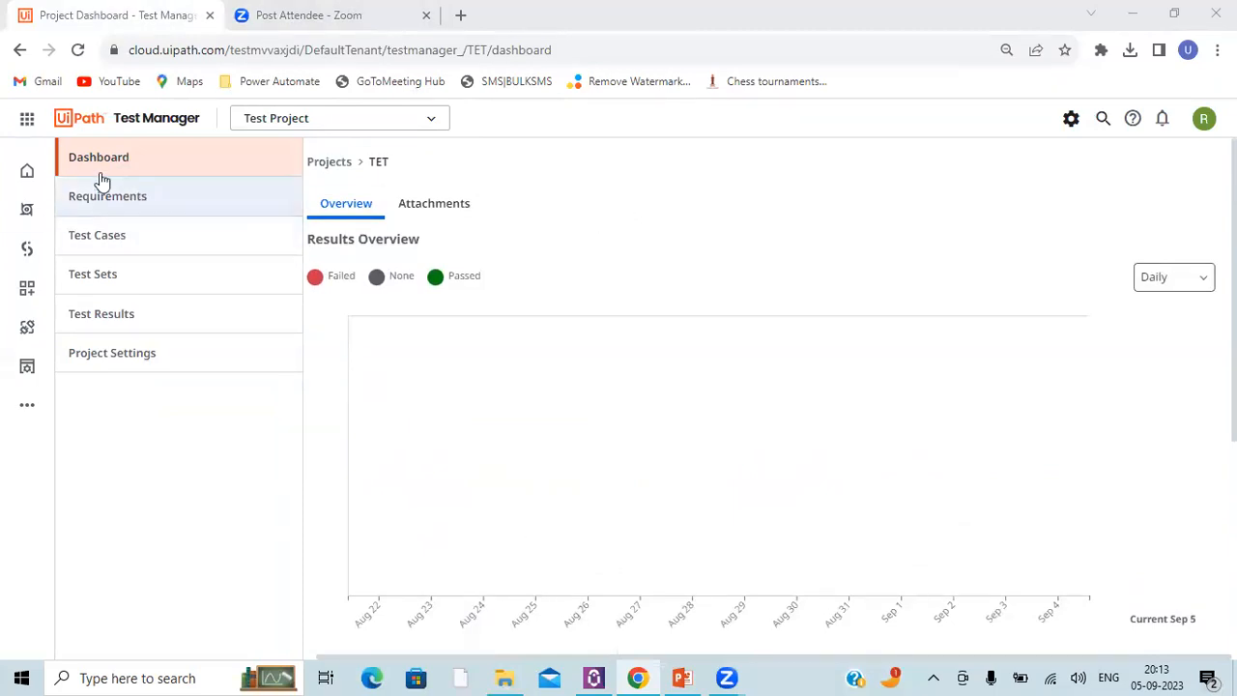
pyautogui.scroll(-3, 554, 281)
pyautogui.scroll(-2, 553, 281)
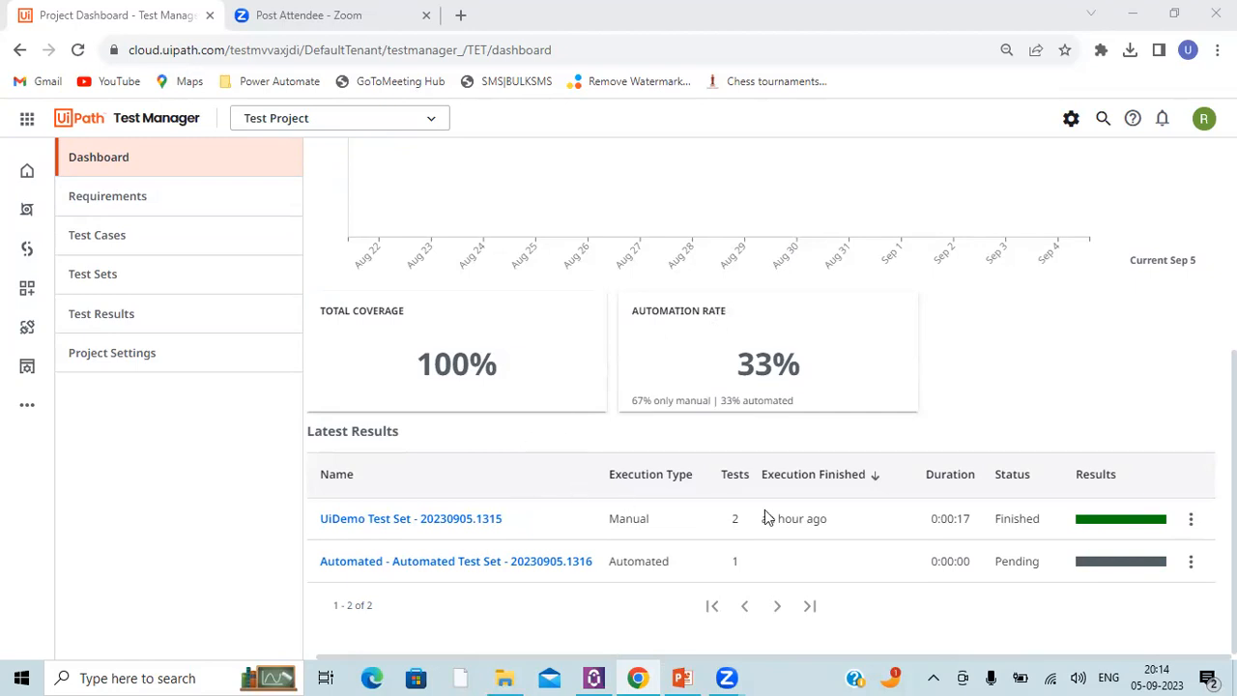
pyautogui.moveTo(786, 511)
pyautogui.scroll(4, 754, 493)
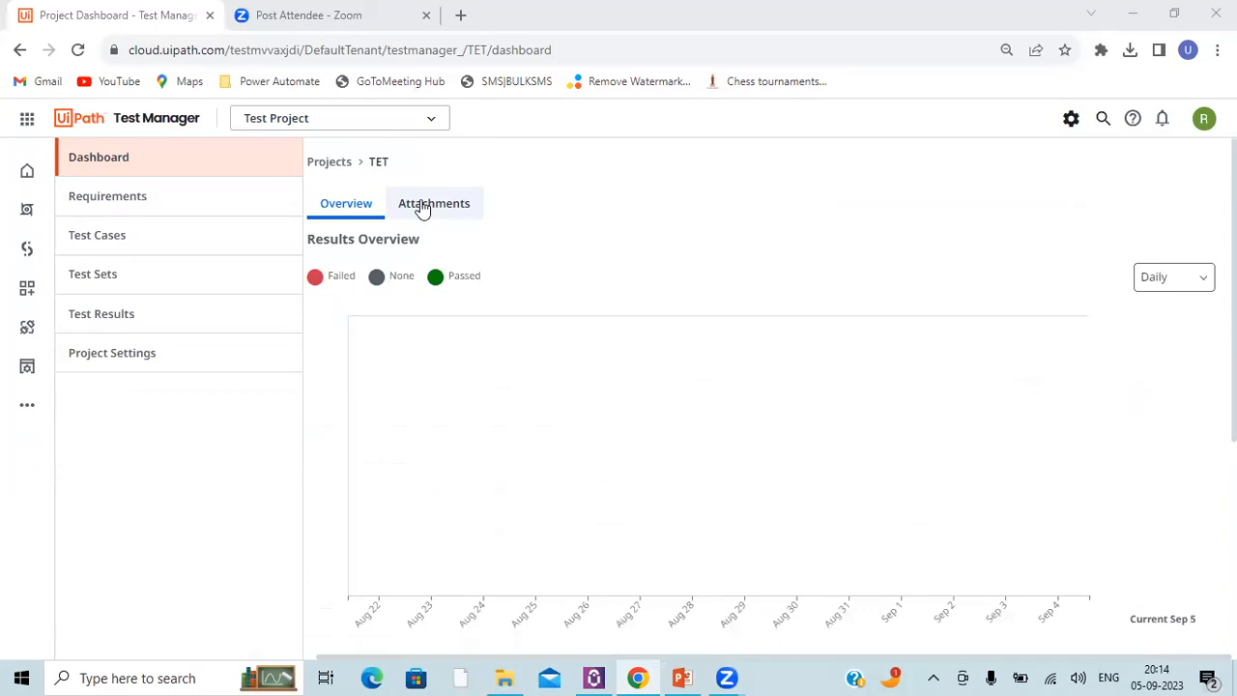
pyautogui.click(155, 210)
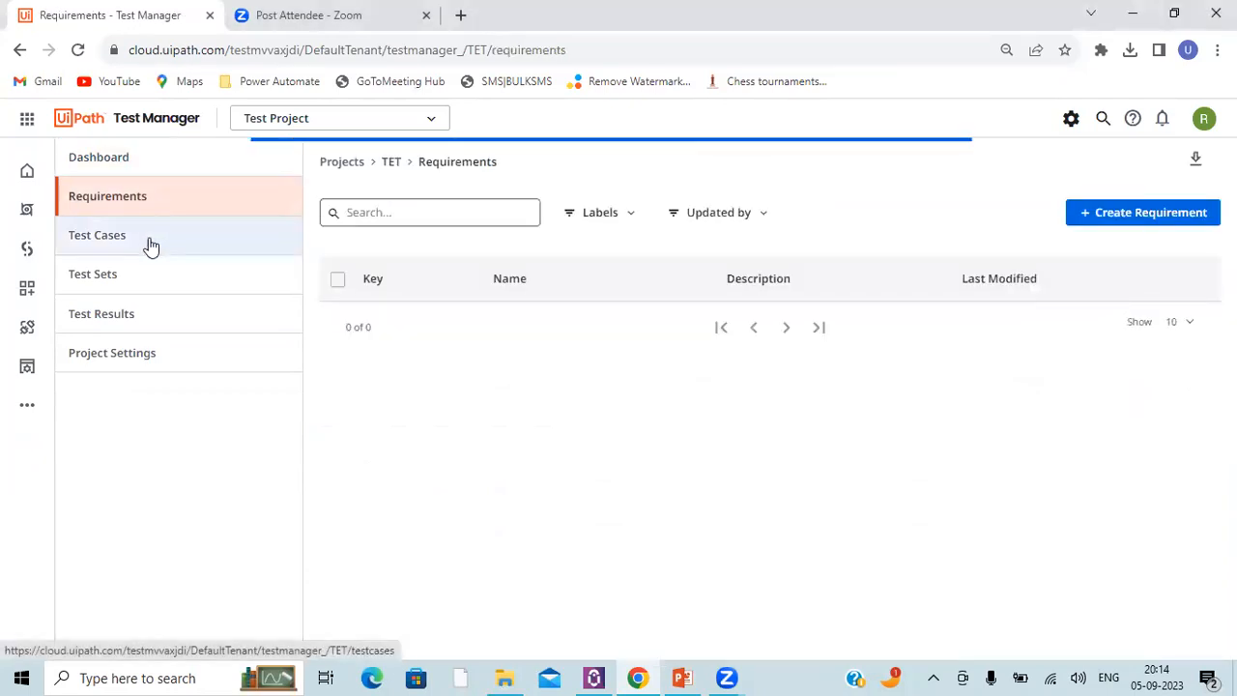
pyautogui.click(138, 313)
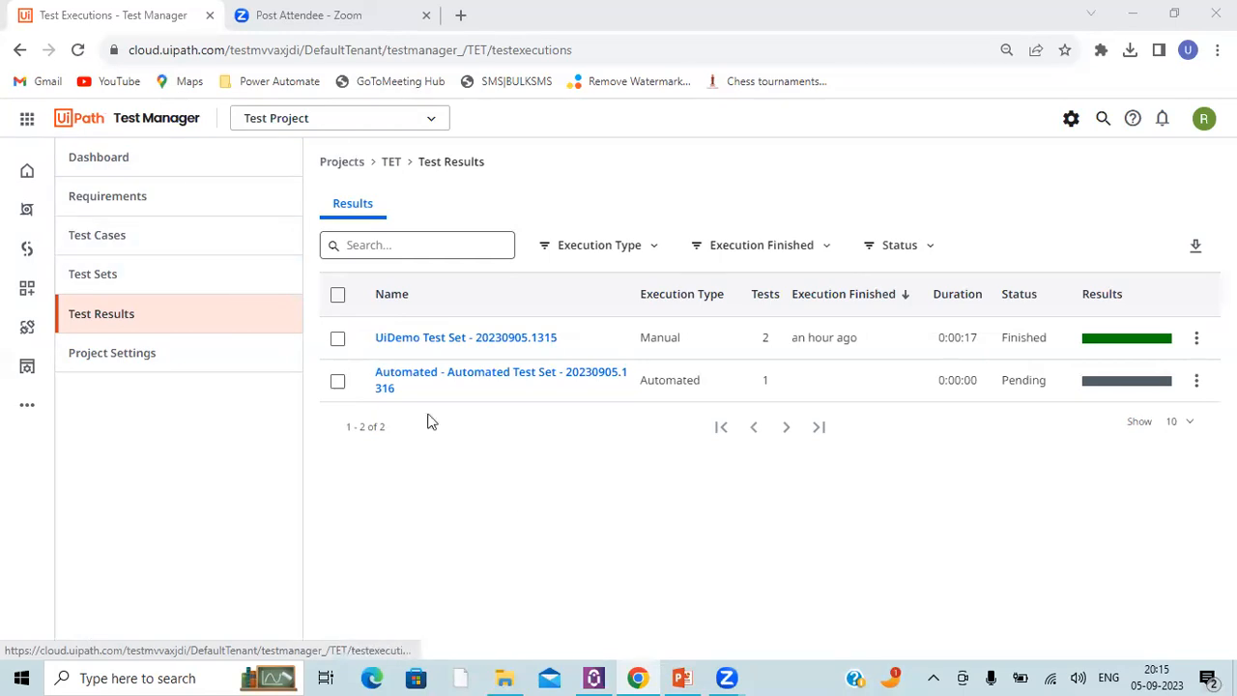
# Step: Delete Test Project from the list of all projects
pyautogui.click(284, 124)
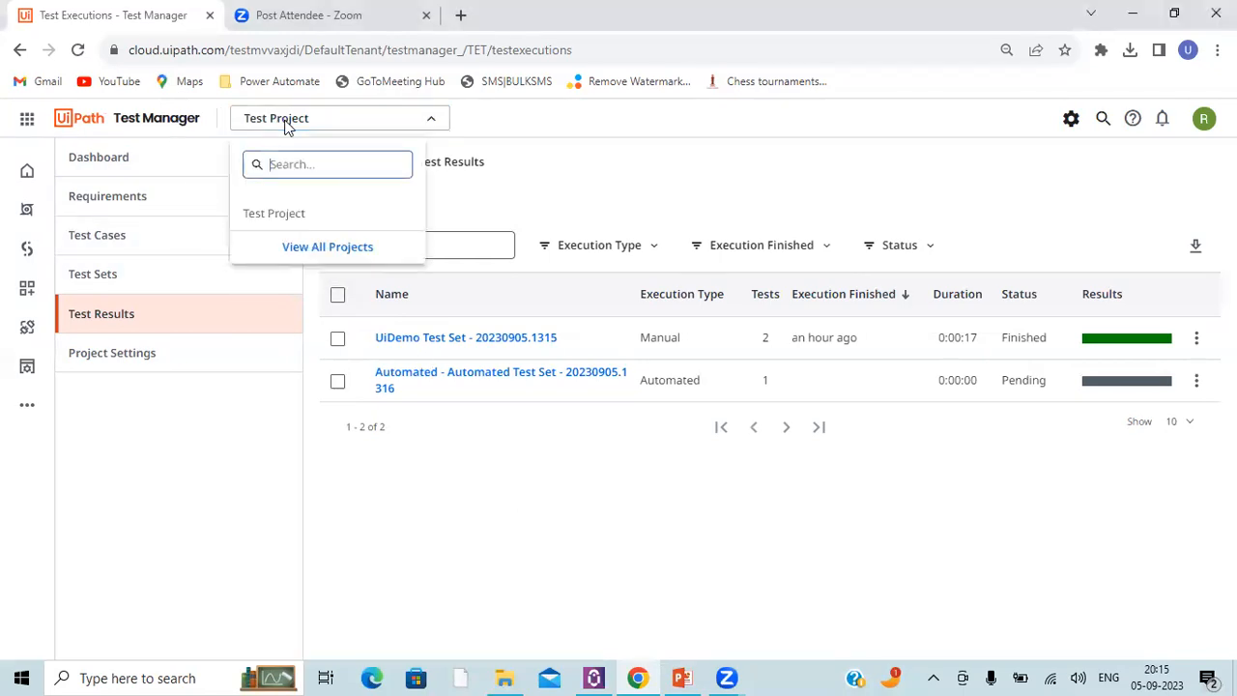
pyautogui.click(289, 248)
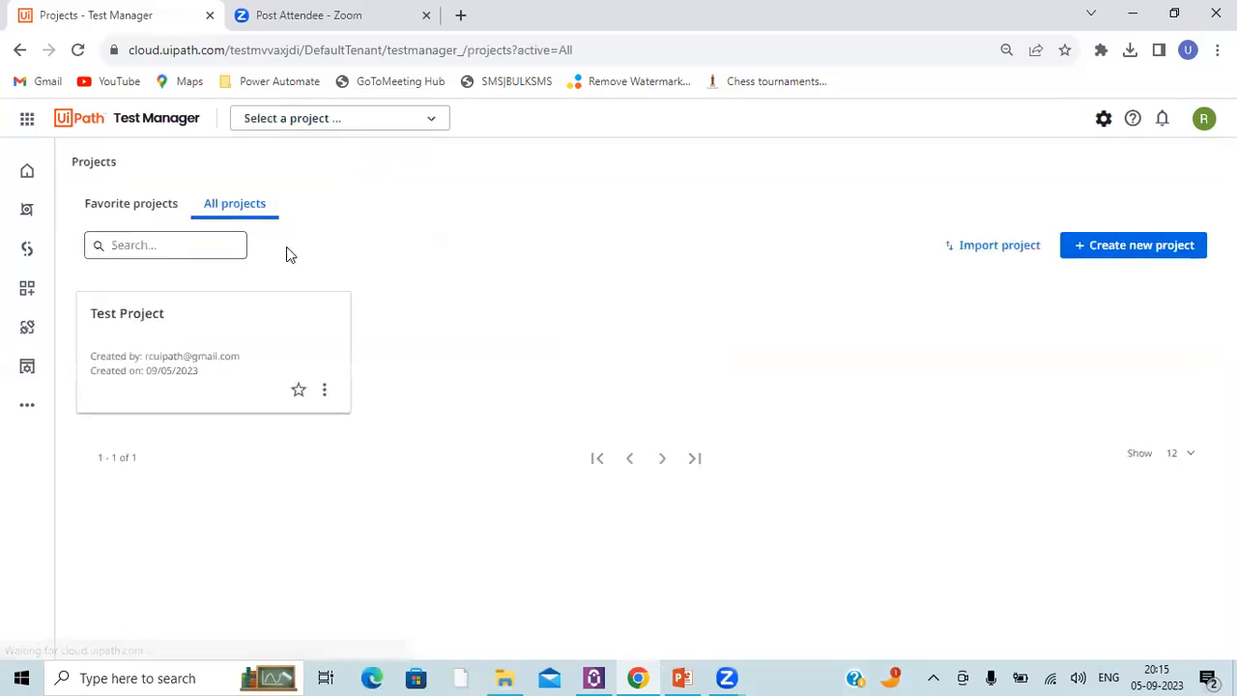
pyautogui.click(324, 390)
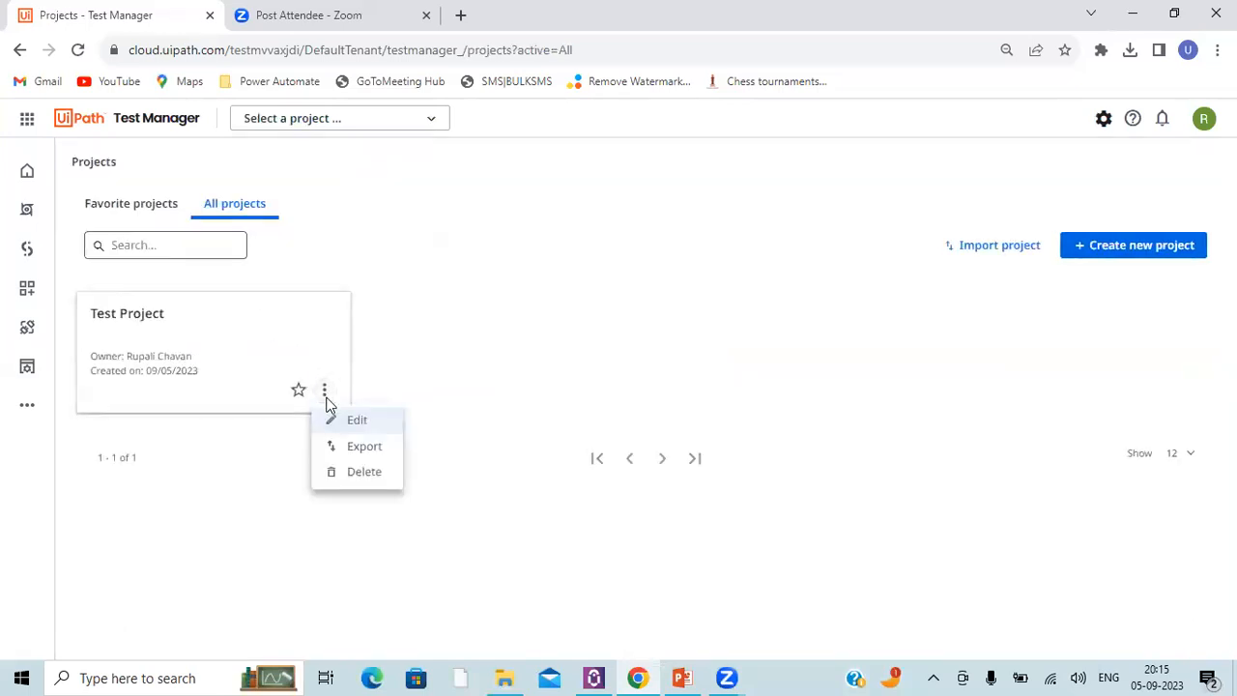
pyautogui.click(337, 471)
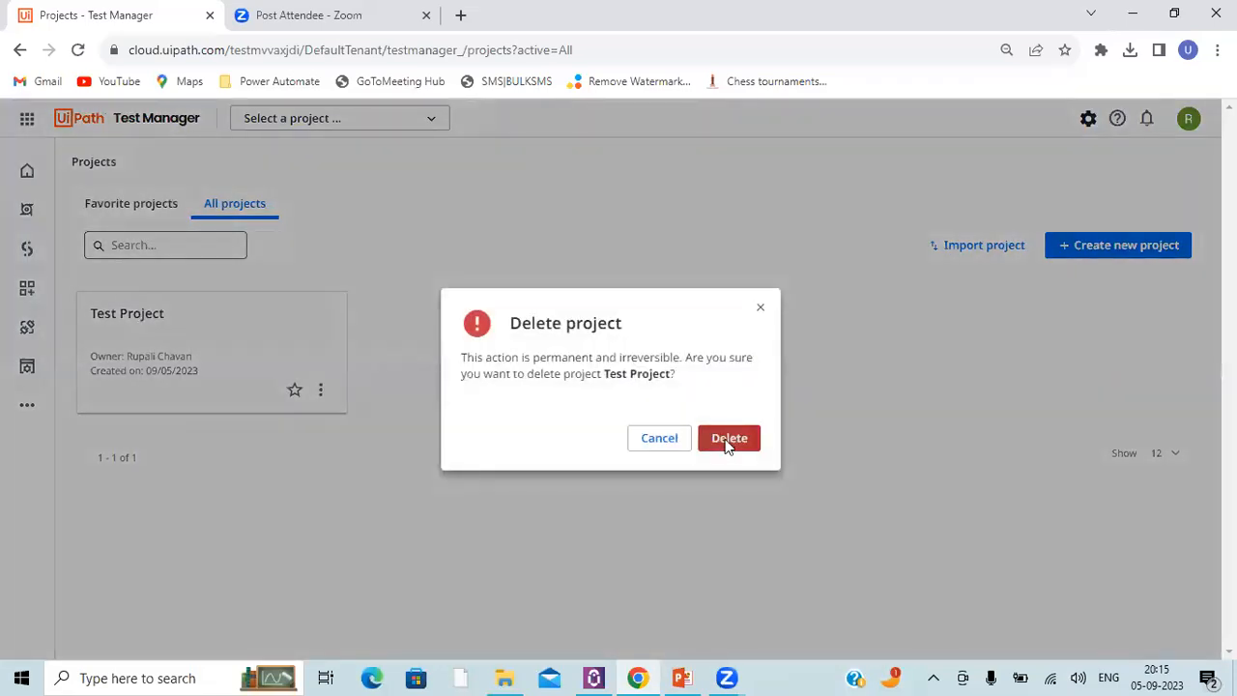
pyautogui.click(726, 444)
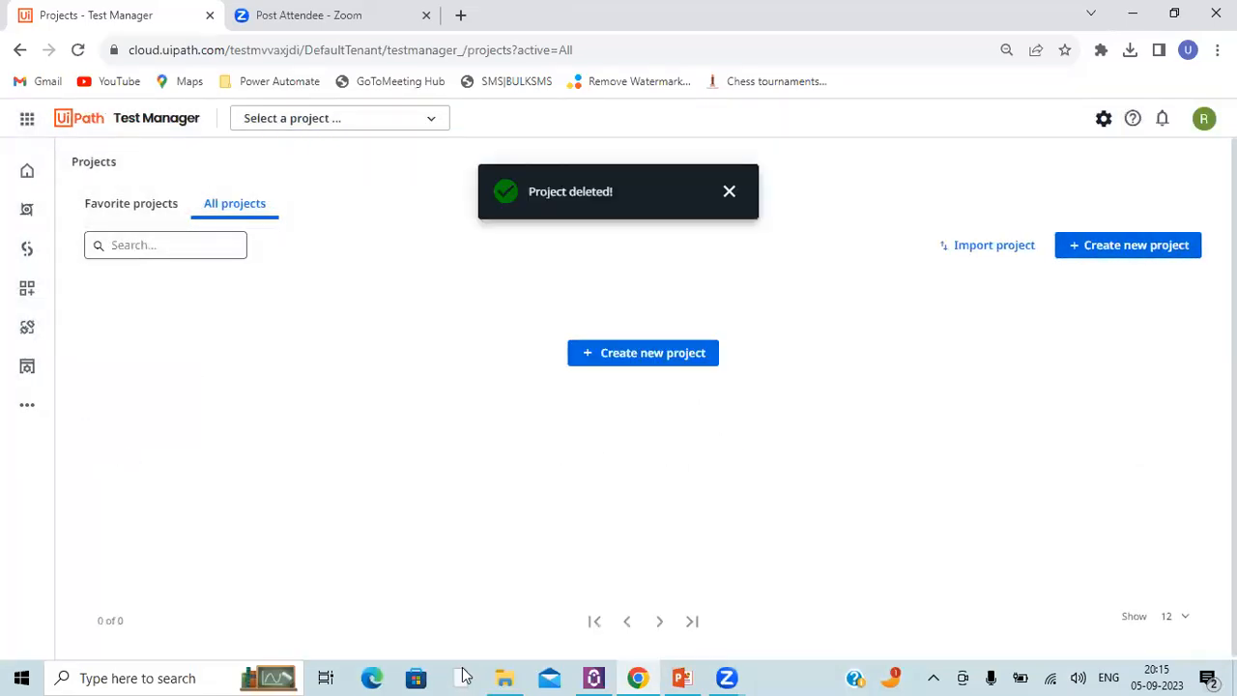
pyautogui.tripleClick(584, 195)
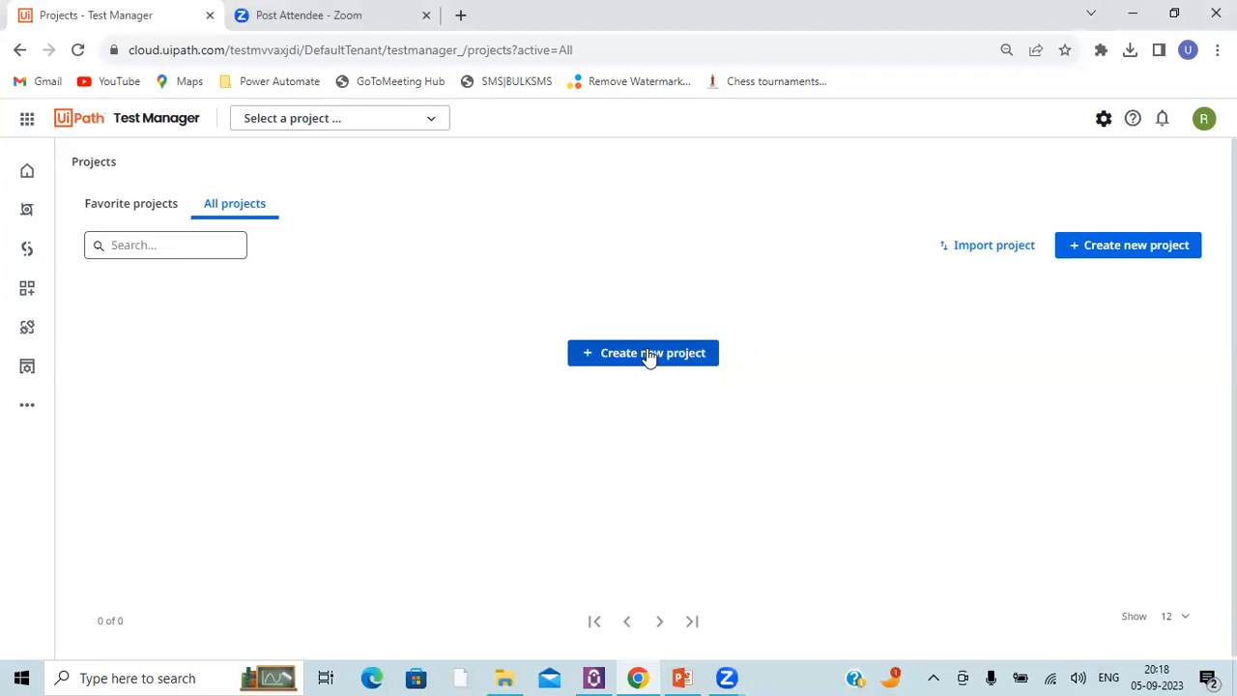
# Step: Switch to File Explorer, launch UIDemo.exe from the Input Data folder, and bring its login window over the Test Manager page
pyautogui.moveTo(501, 667)
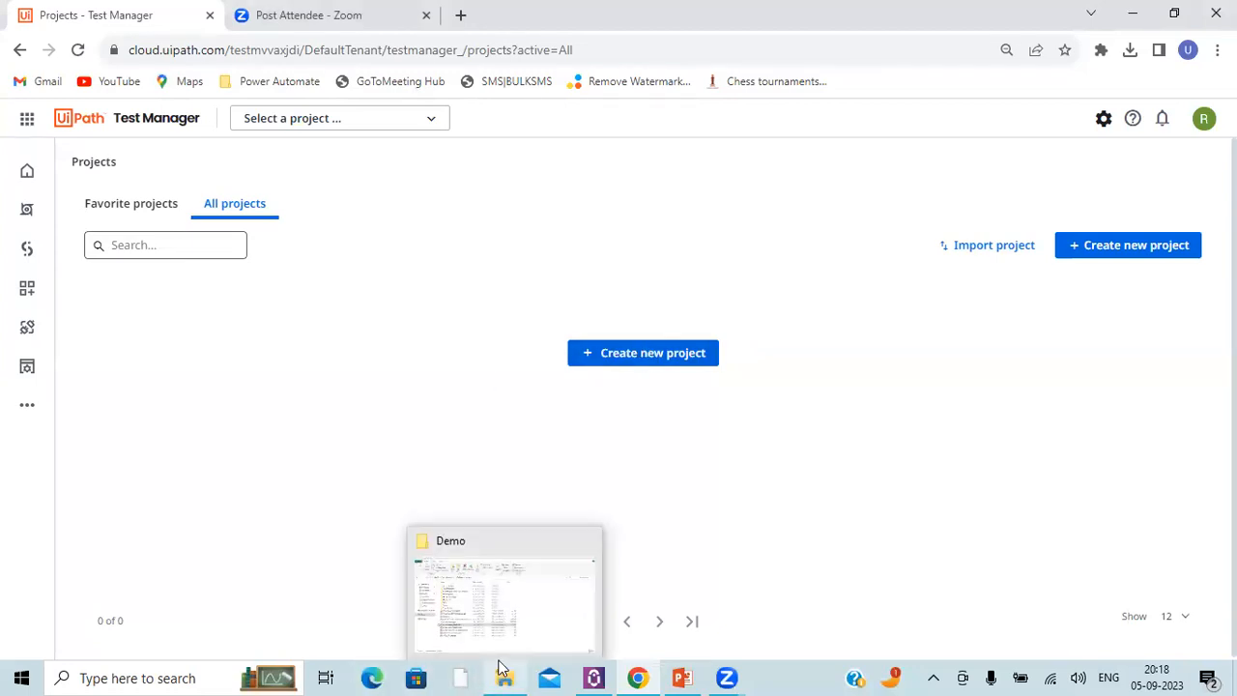
pyautogui.click(491, 600)
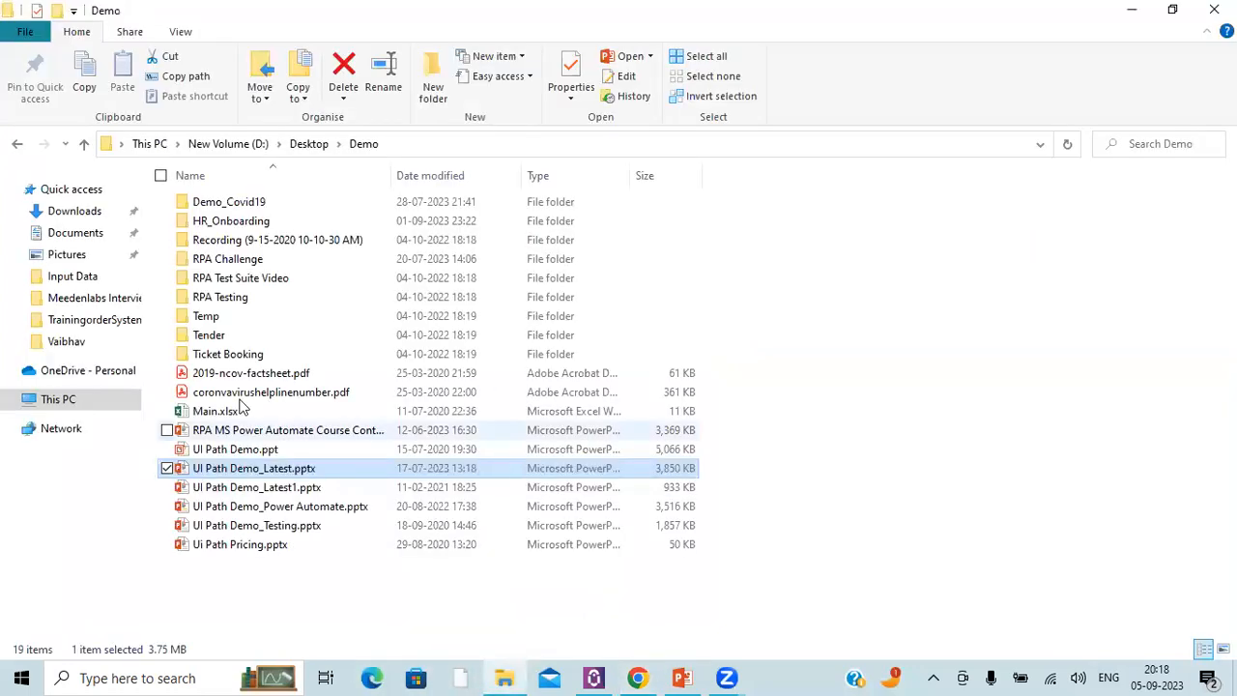
pyautogui.click(60, 281)
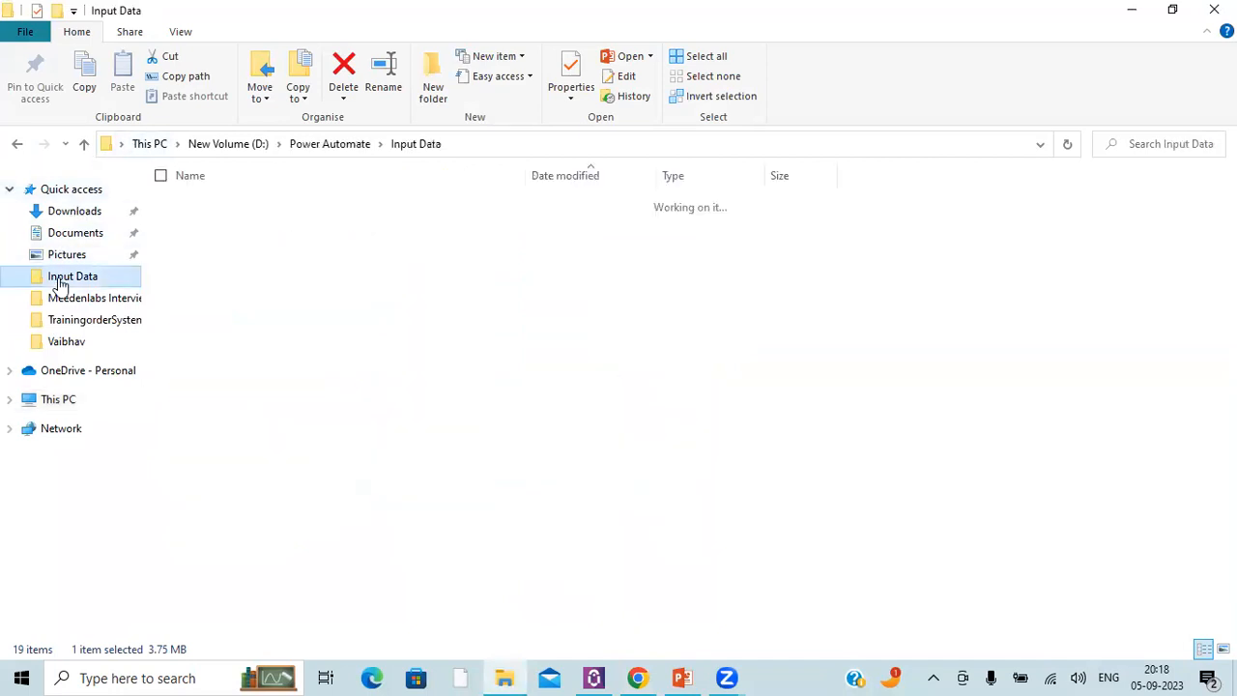
pyautogui.click(241, 344)
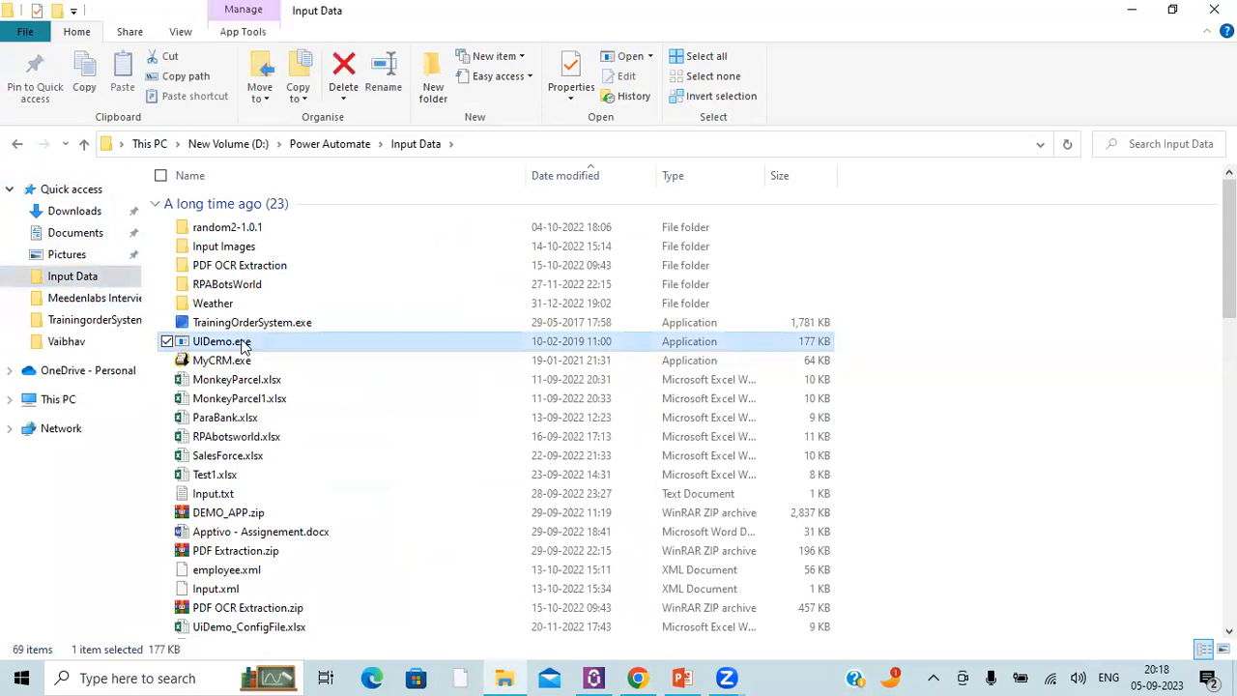
pyautogui.doubleClick(235, 346)
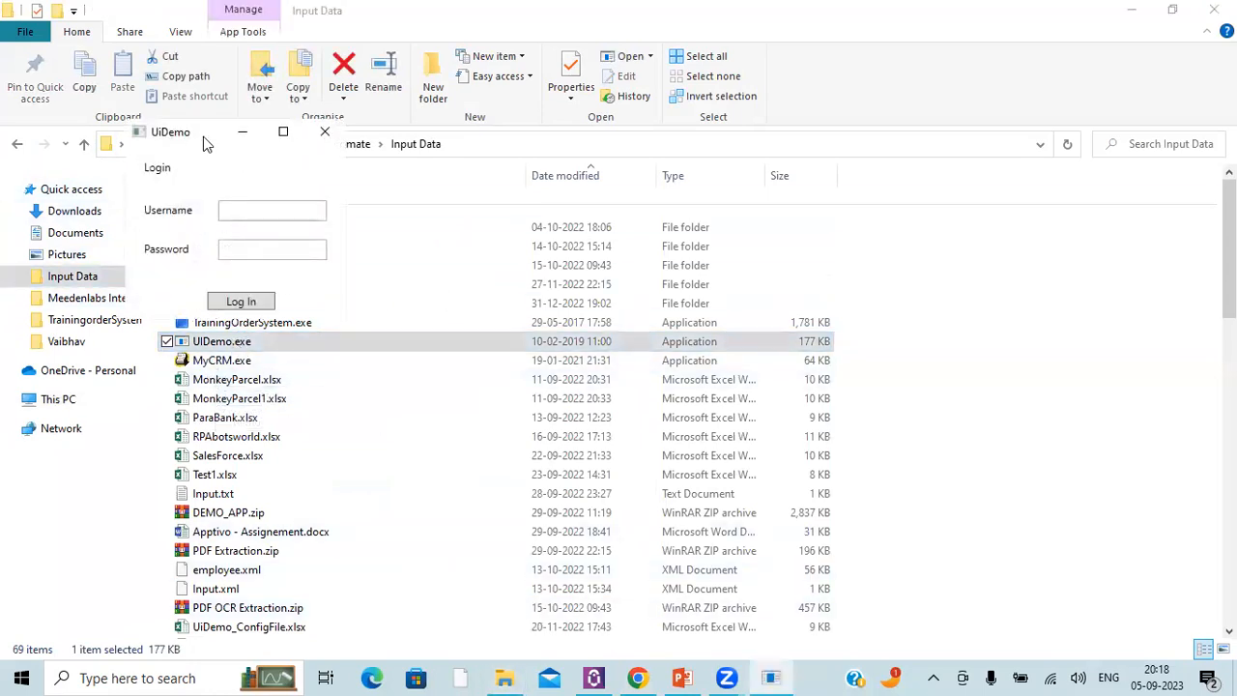
pyautogui.moveTo(203, 143); pyautogui.dragTo(258, 314)
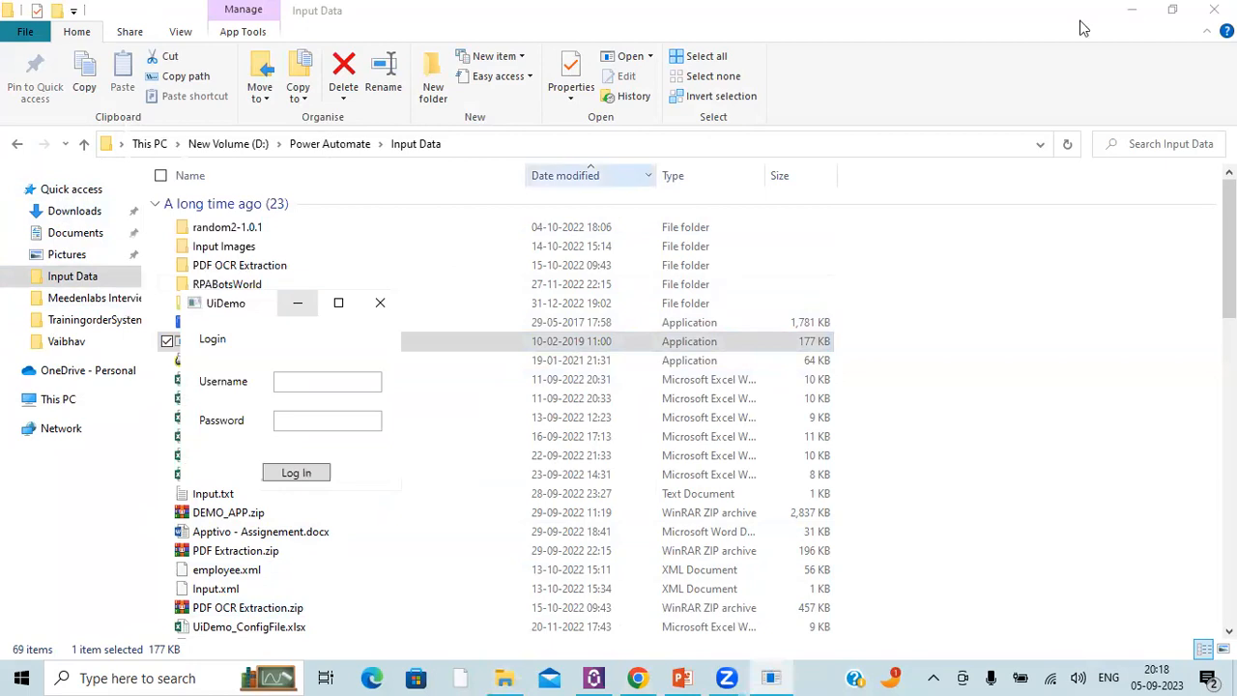
pyautogui.click(1132, 10)
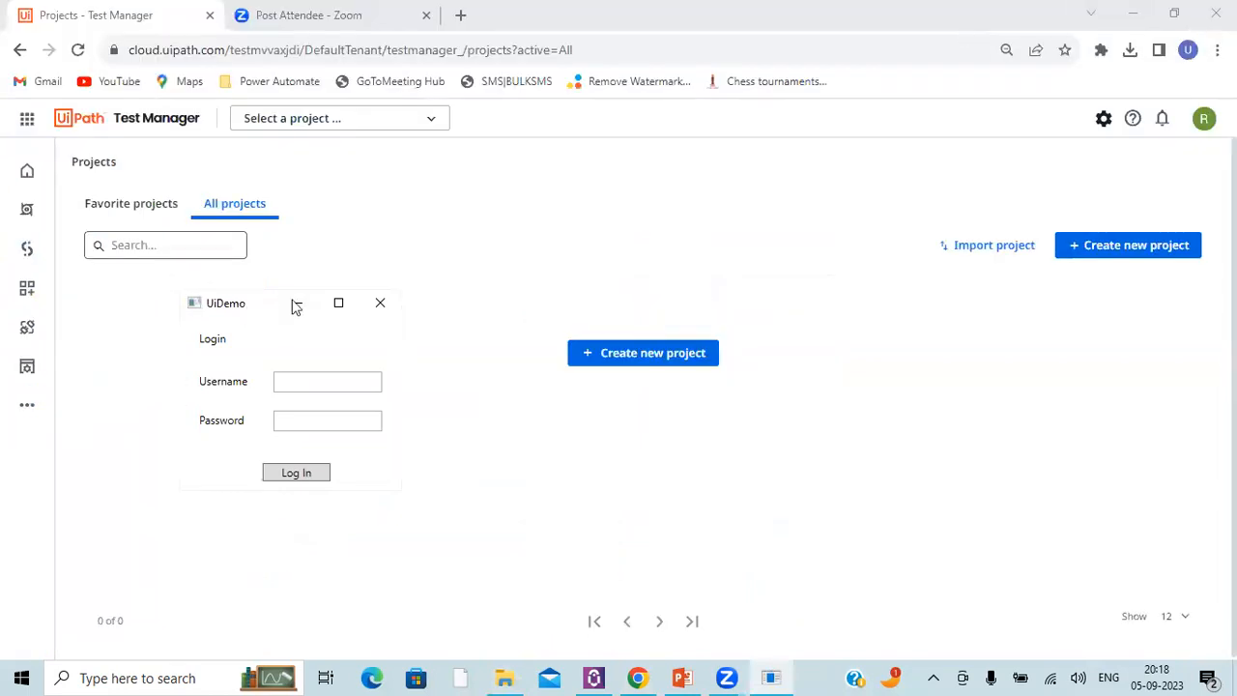
# Step: Reposition the UiDemo window slightly and examine its Username and Password login fields
pyautogui.moveTo(243, 307); pyautogui.dragTo(292, 299)
pyautogui.click(351, 372)
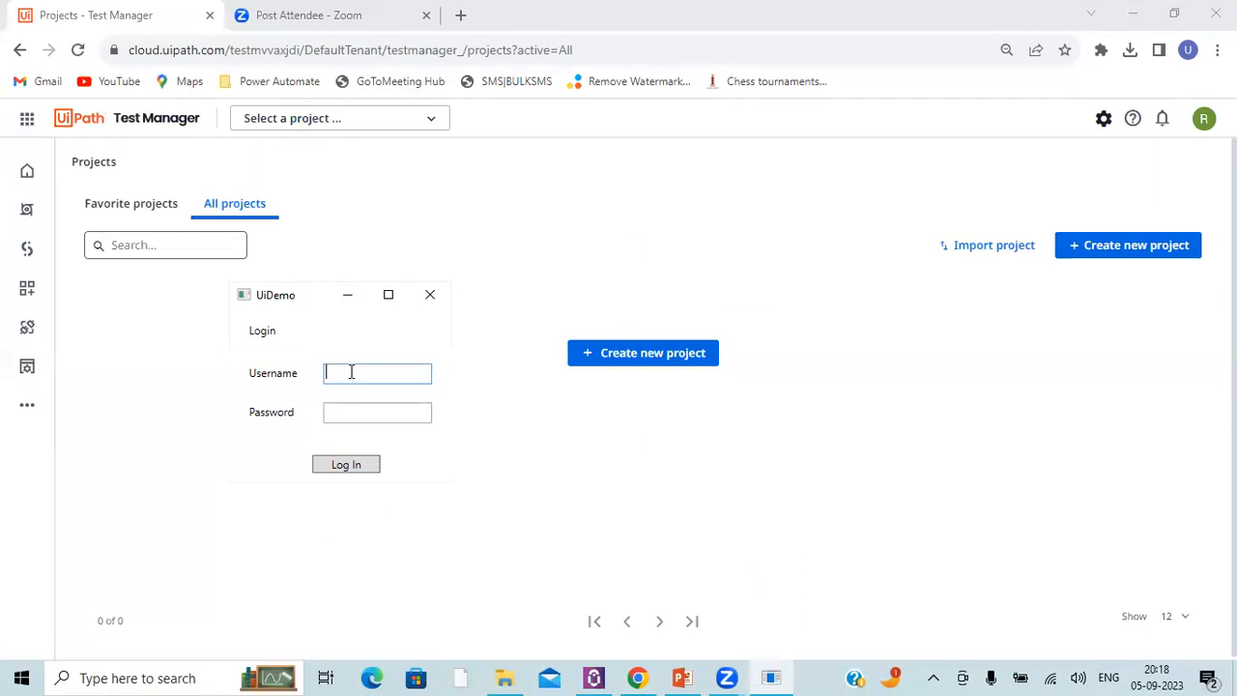
pyautogui.click(348, 412)
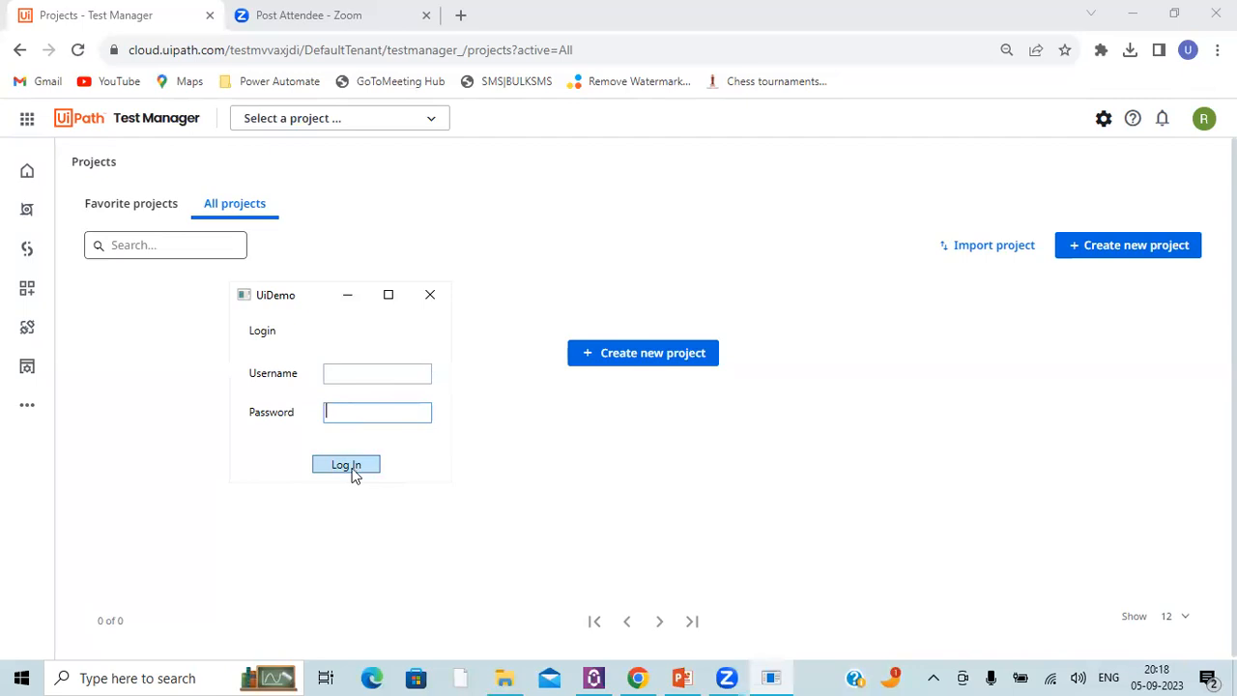
pyautogui.click(350, 370)
pyautogui.click(336, 409)
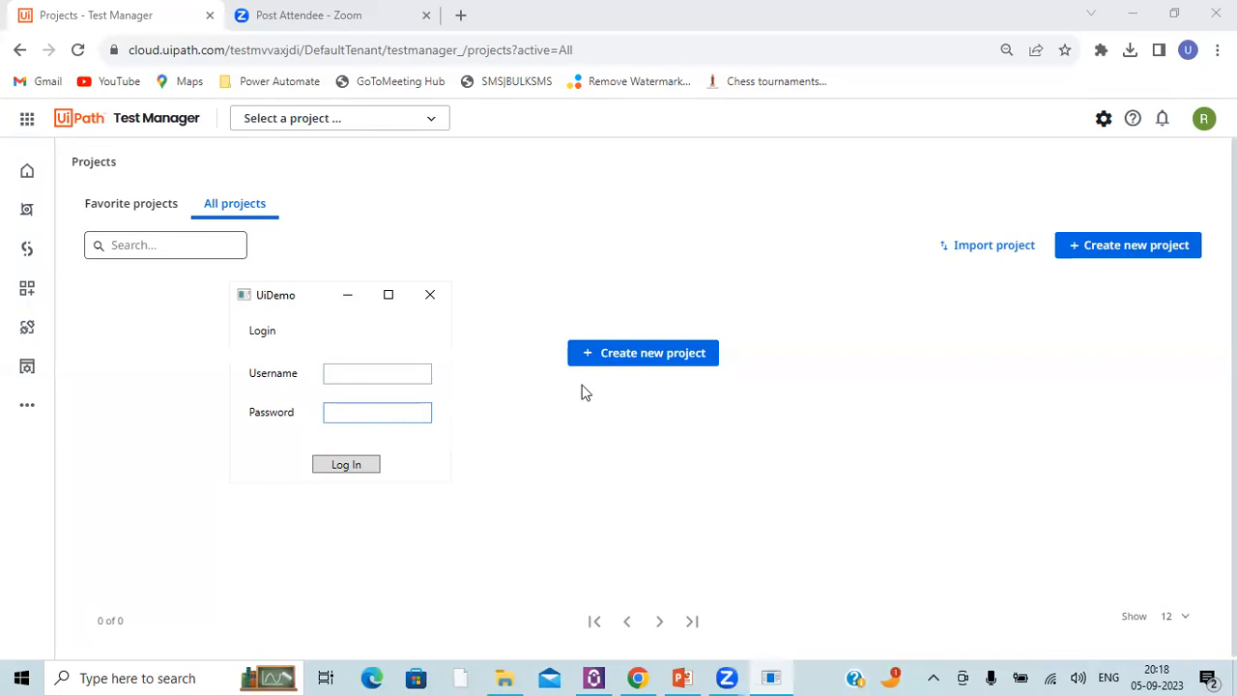
# Step: Start a new Test Manager project named "UiDemo Project" with the prefix UID
pyautogui.click(613, 364)
pyautogui.click(613, 364)
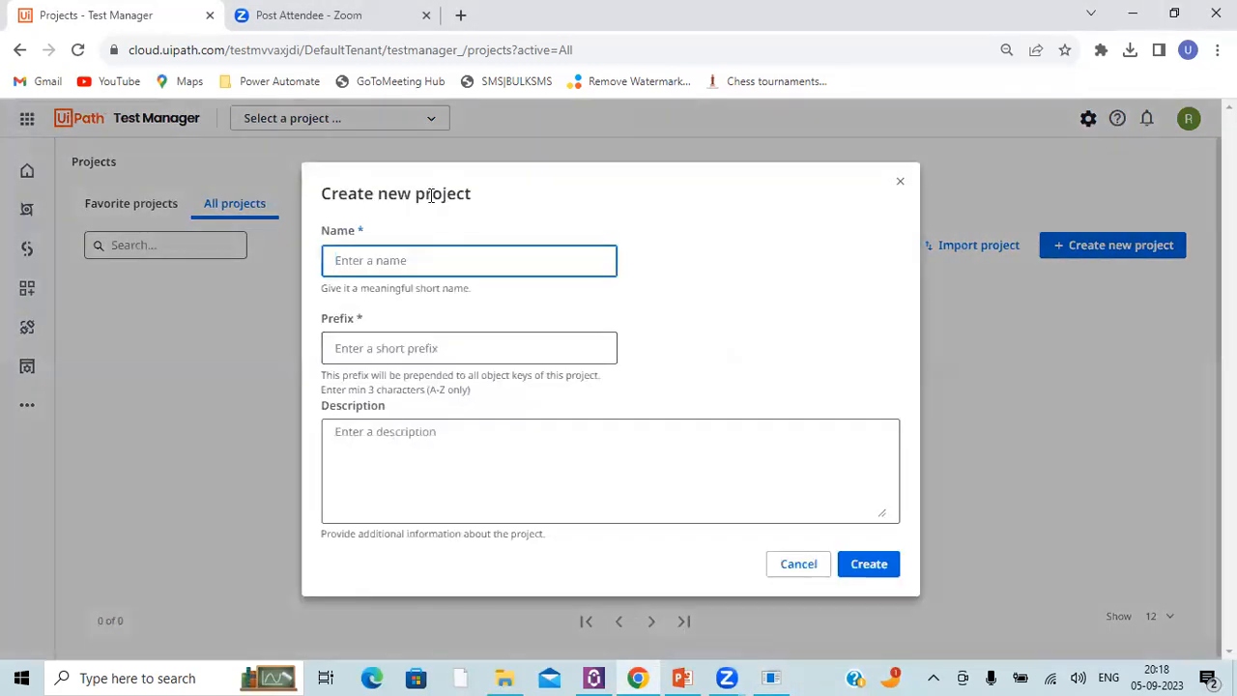
pyautogui.write('UiDemo')
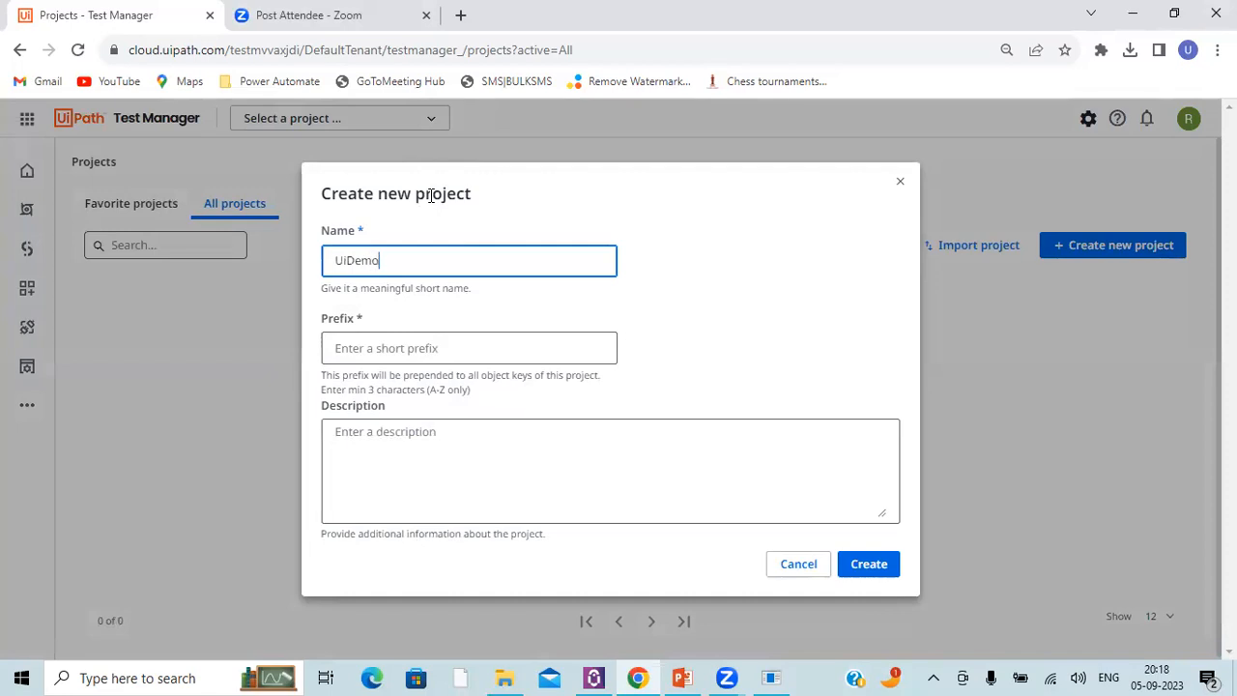
pyautogui.write(' Project')
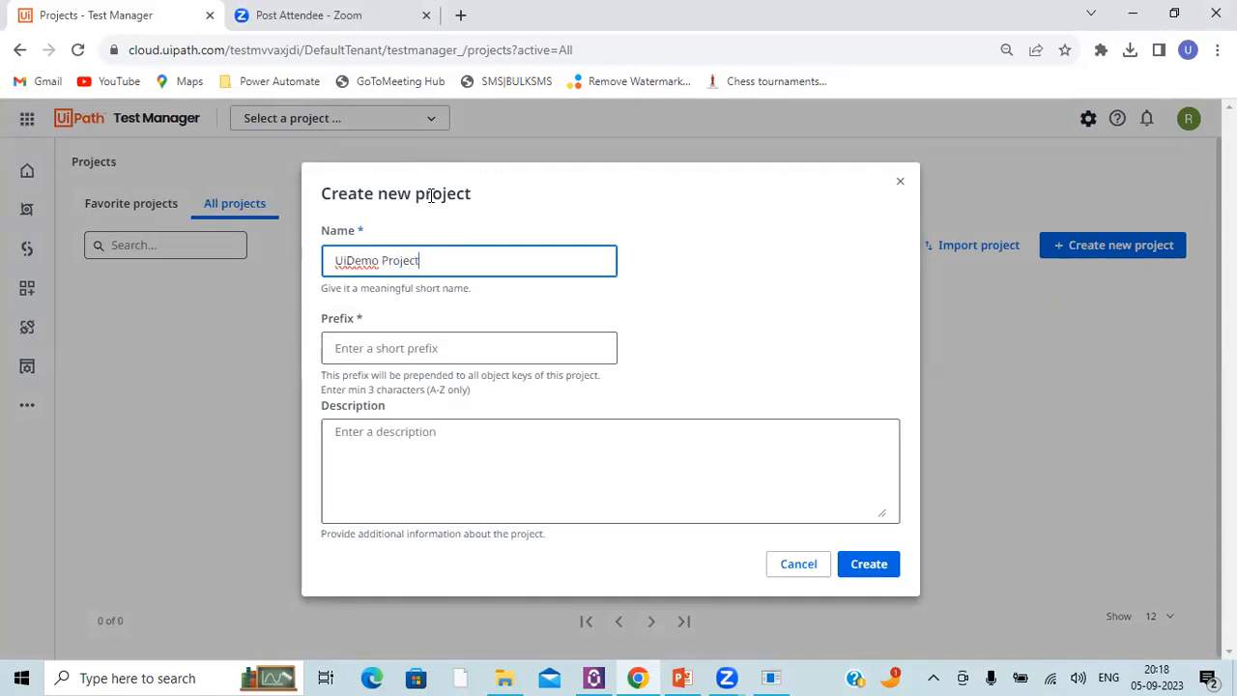
pyautogui.click(390, 343)
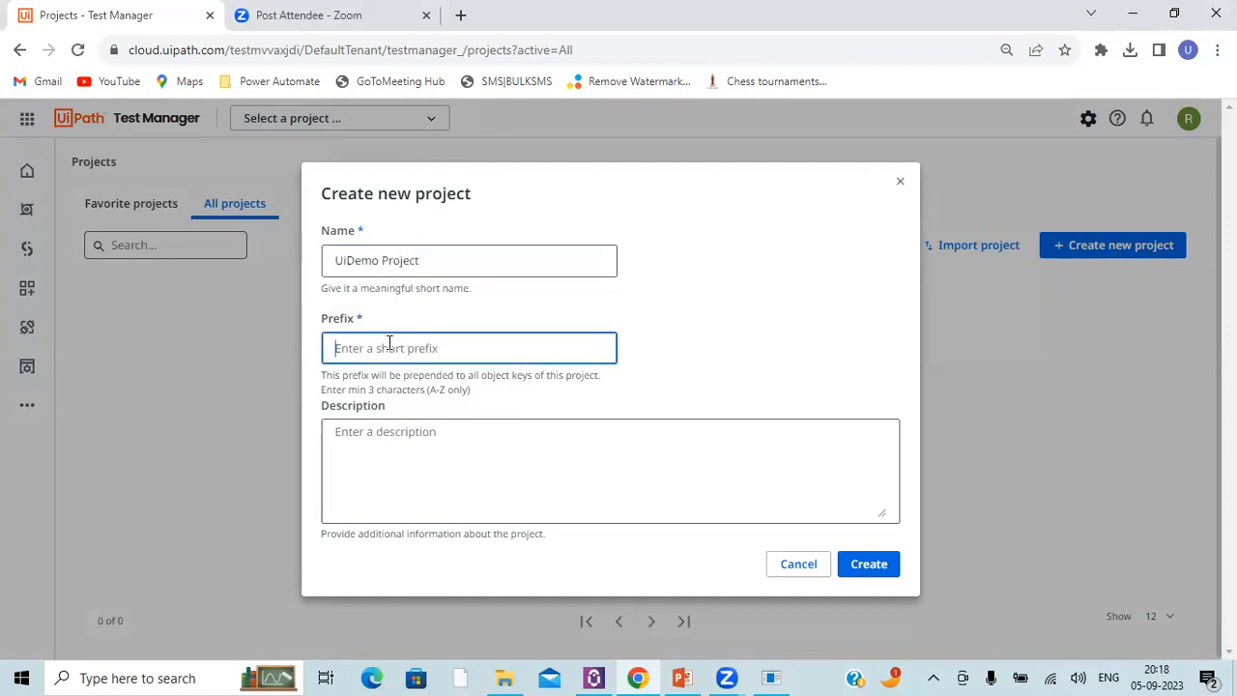
pyautogui.write('UID')
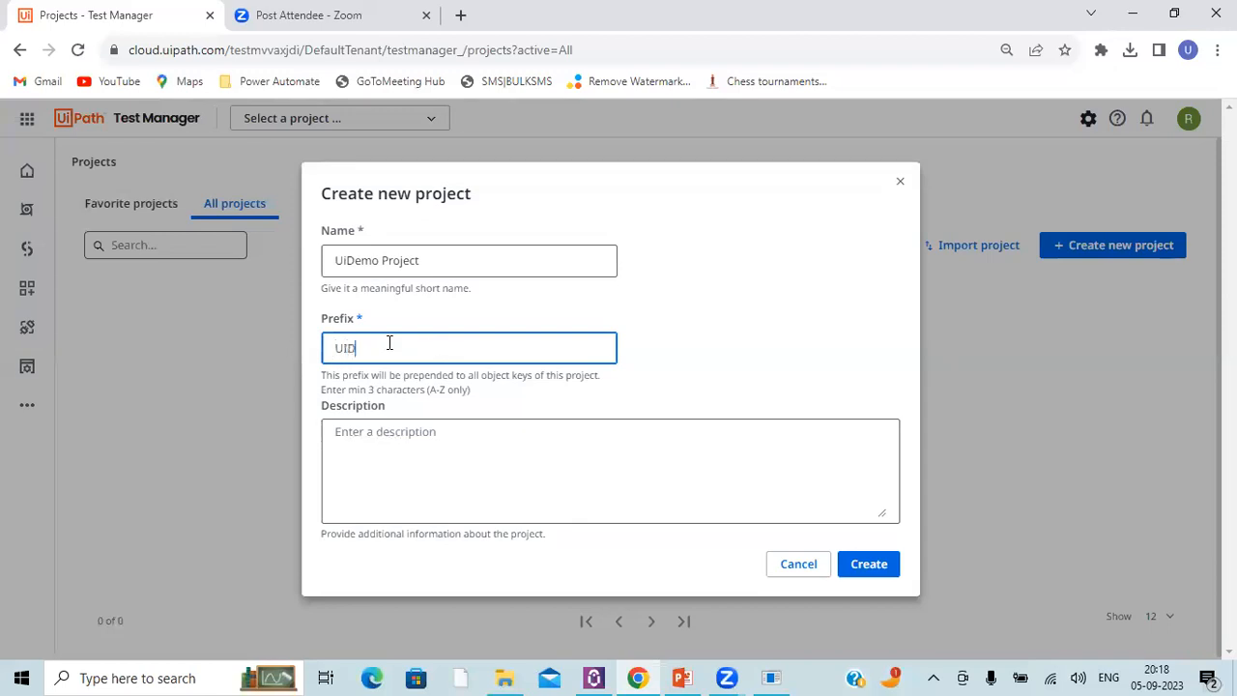
pyautogui.moveTo(387, 349); pyautogui.dragTo(334, 361)
pyautogui.moveTo(368, 390); pyautogui.dragTo(382, 389)
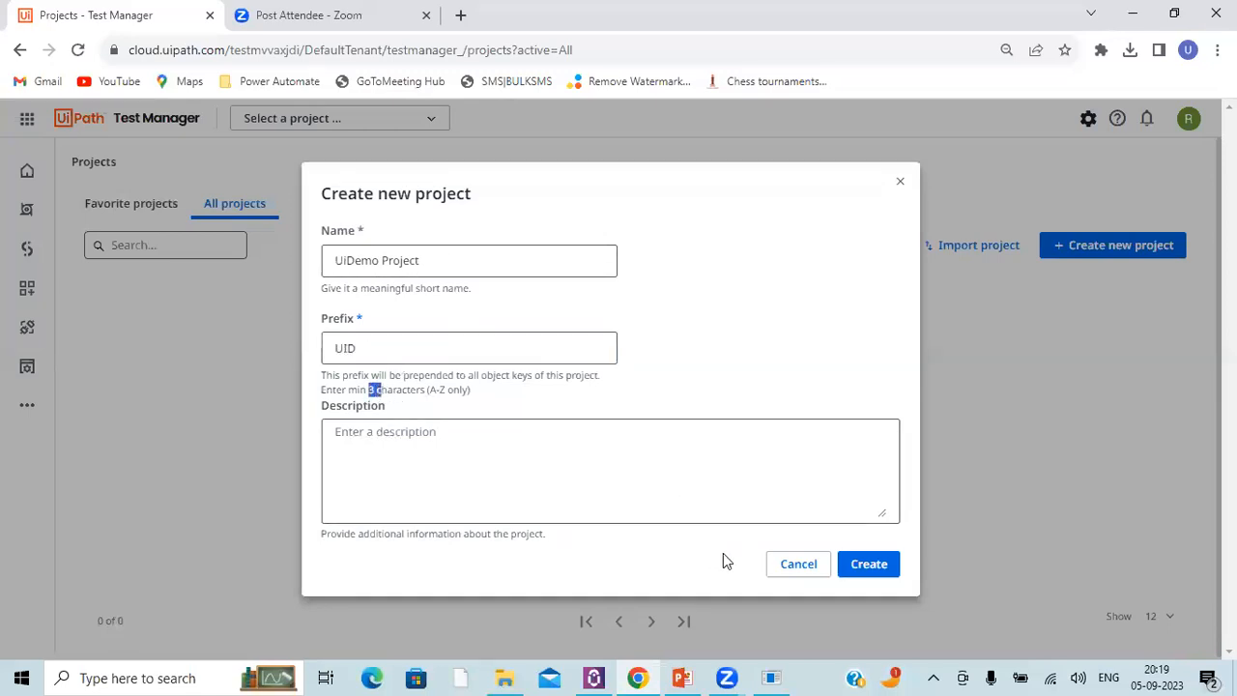
# Step: Enter the description "This project is for to test the UiDemo functionality", correcting its spelling, and create the project
pyautogui.click(500, 467)
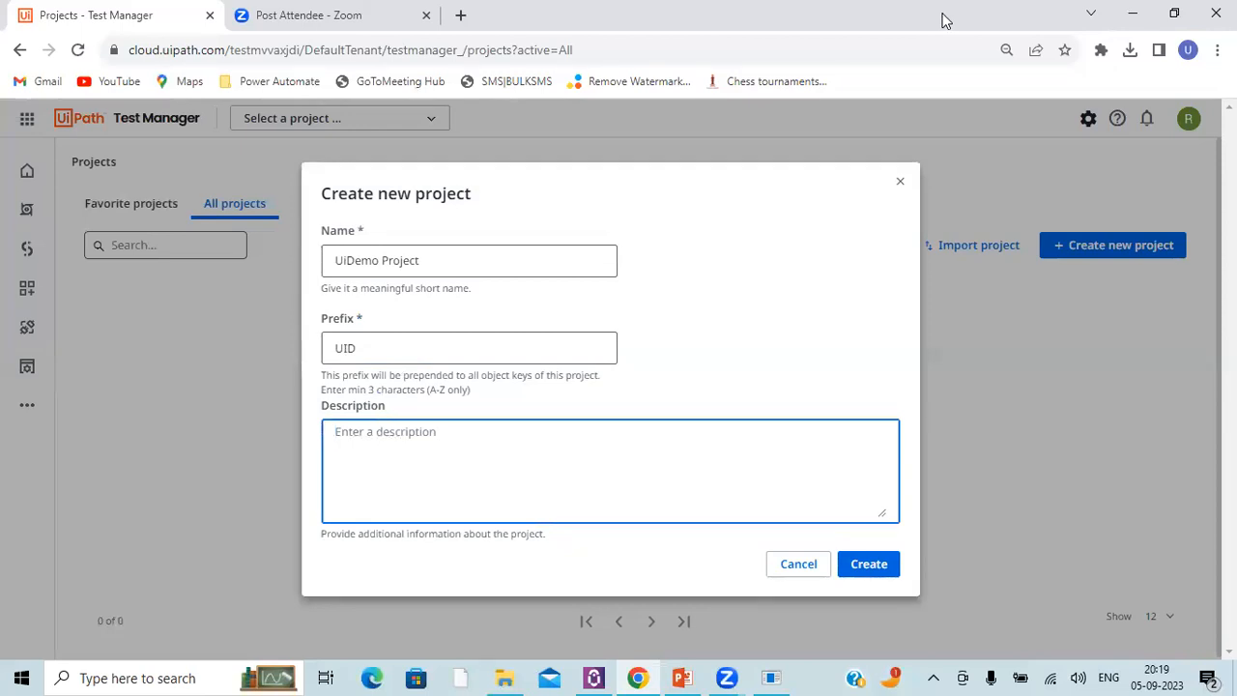
pyautogui.write('This project is for to test the ')
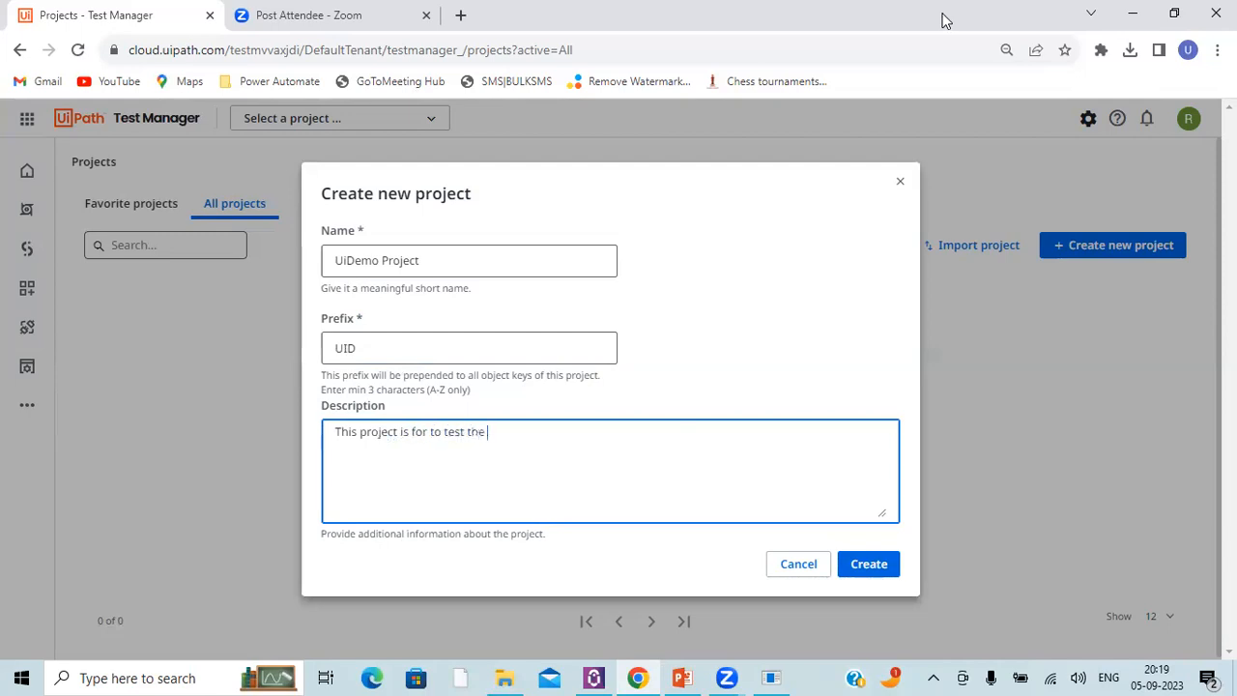
pyautogui.write('UiDemo functionl')
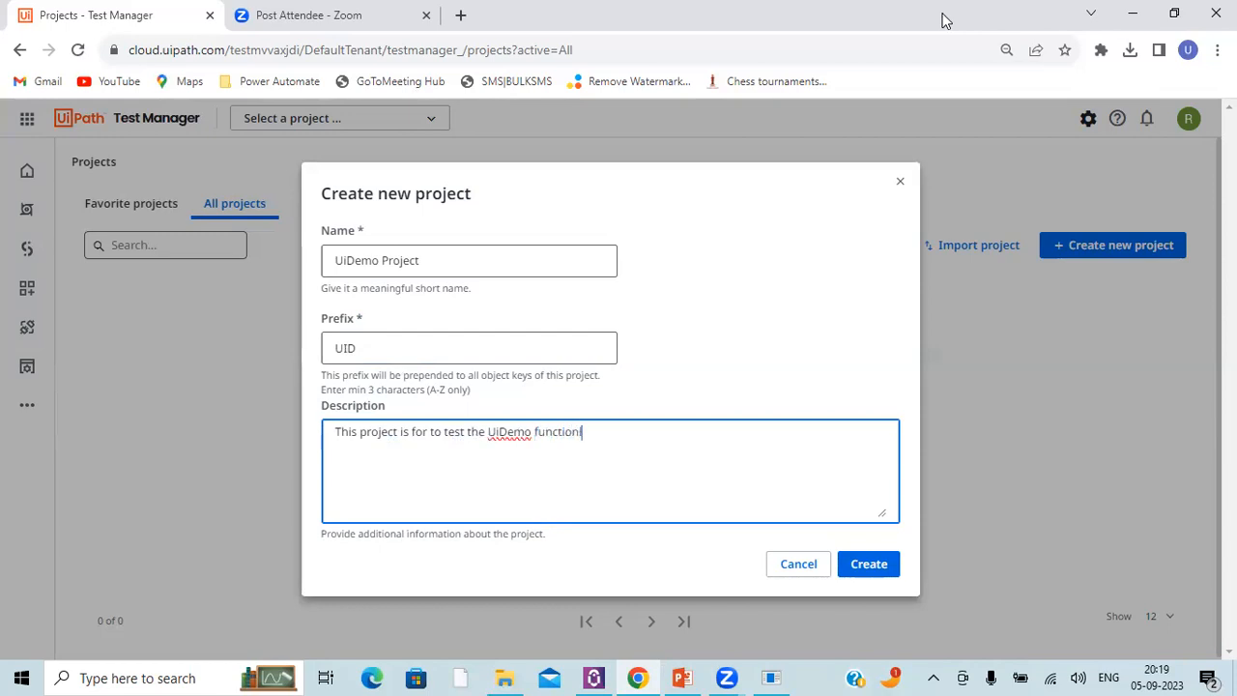
pyautogui.write('ity')
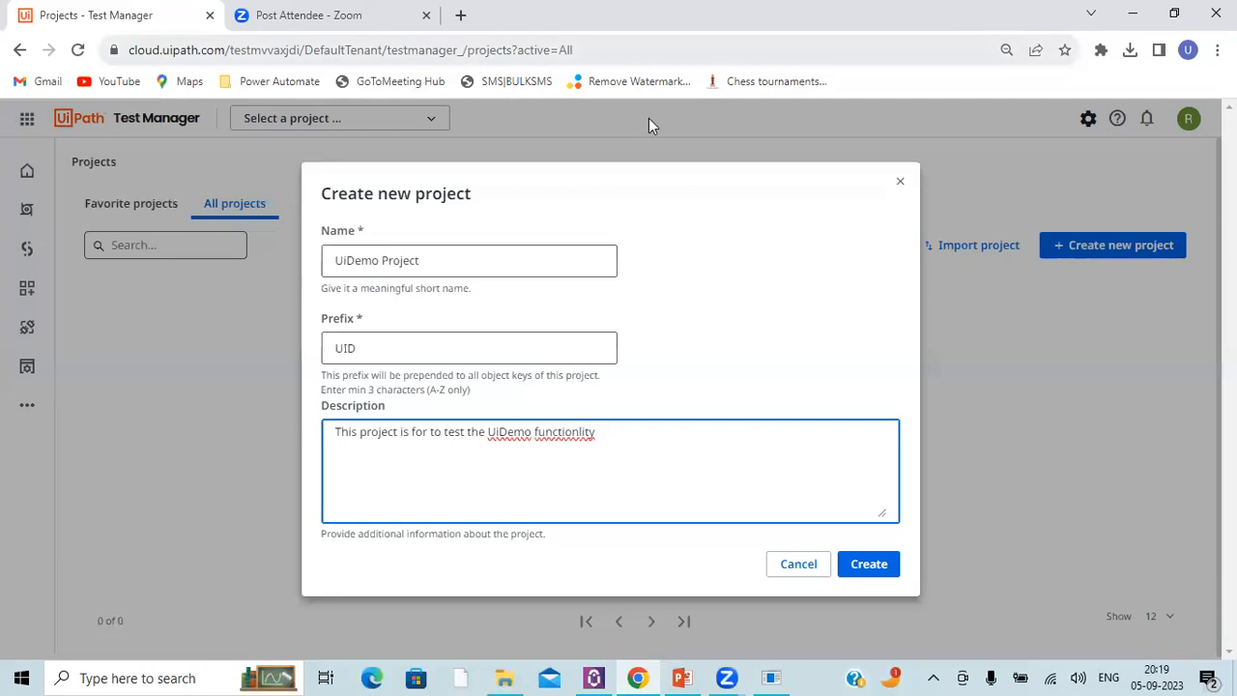
pyautogui.rightClick(565, 433)
pyautogui.click(626, 170)
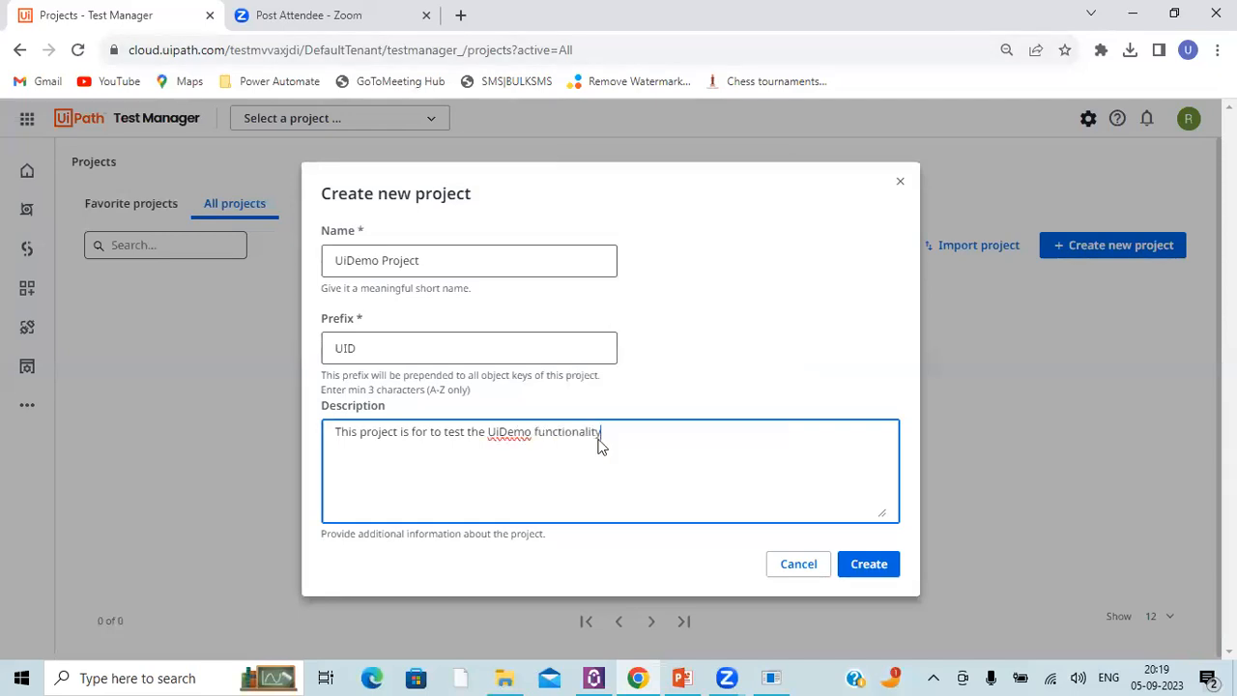
pyautogui.click(854, 568)
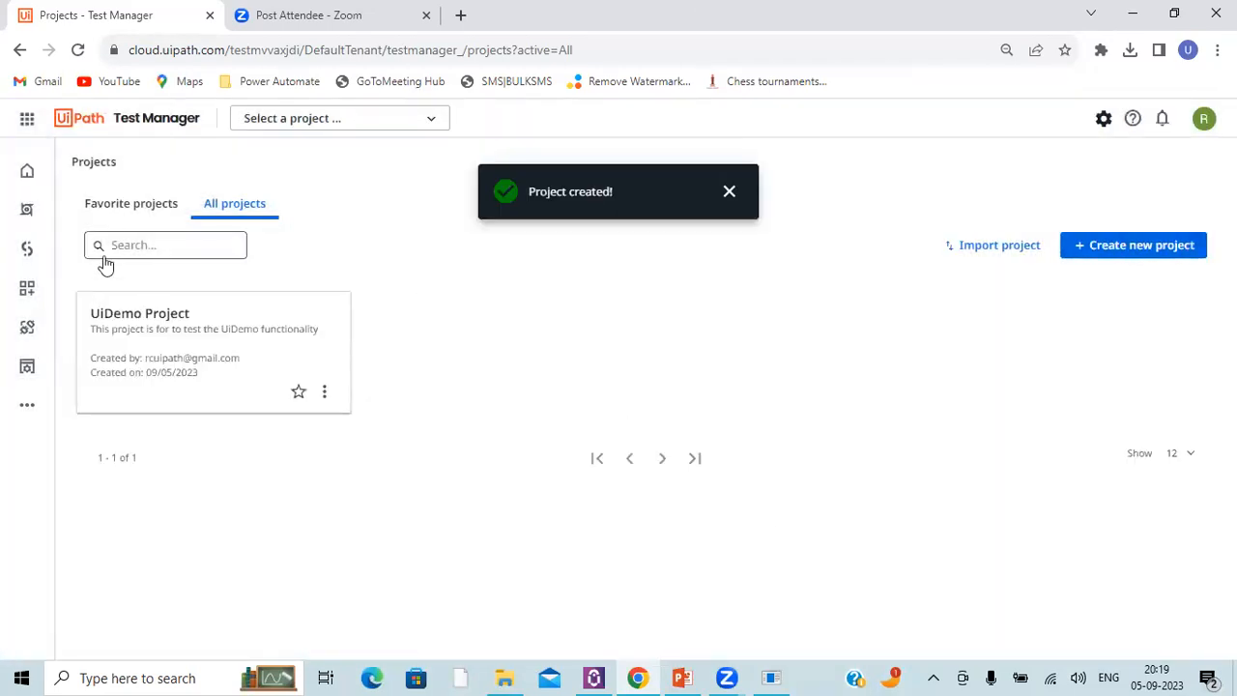
# Step: Open UiDemo Project, dismiss the creation notification, and examine the dashboard's coverage, automation rate and latest results
pyautogui.click(150, 350)
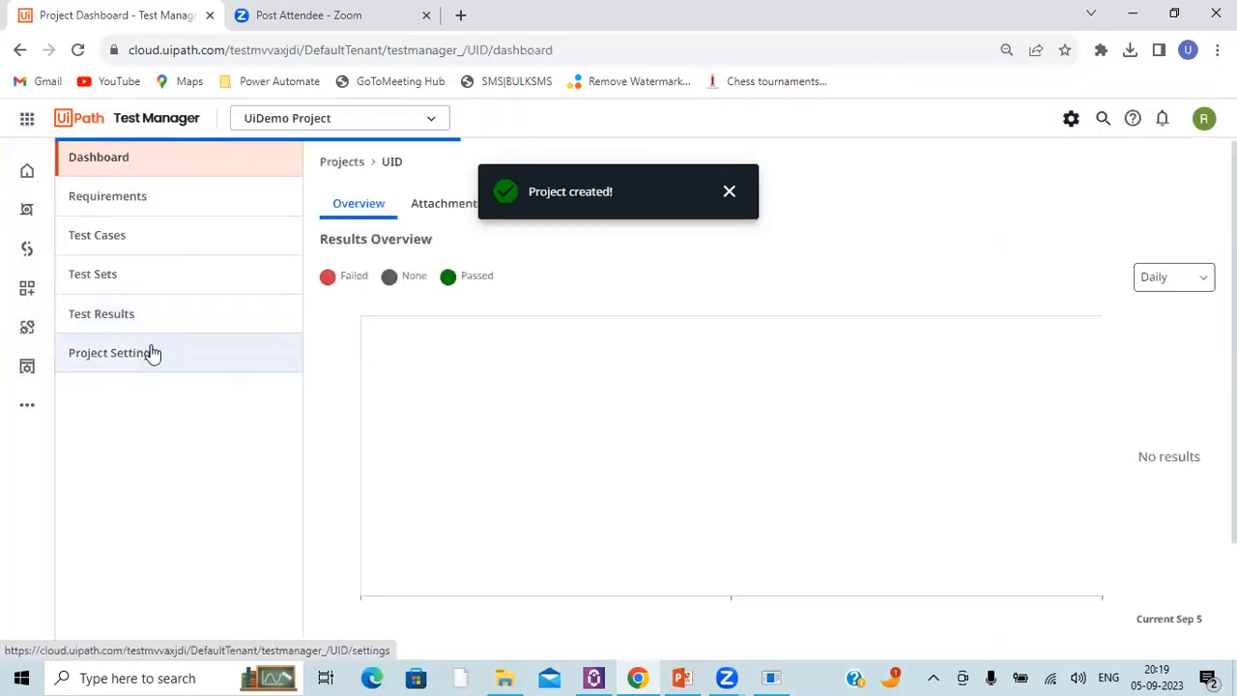
pyautogui.tripleClick(581, 192)
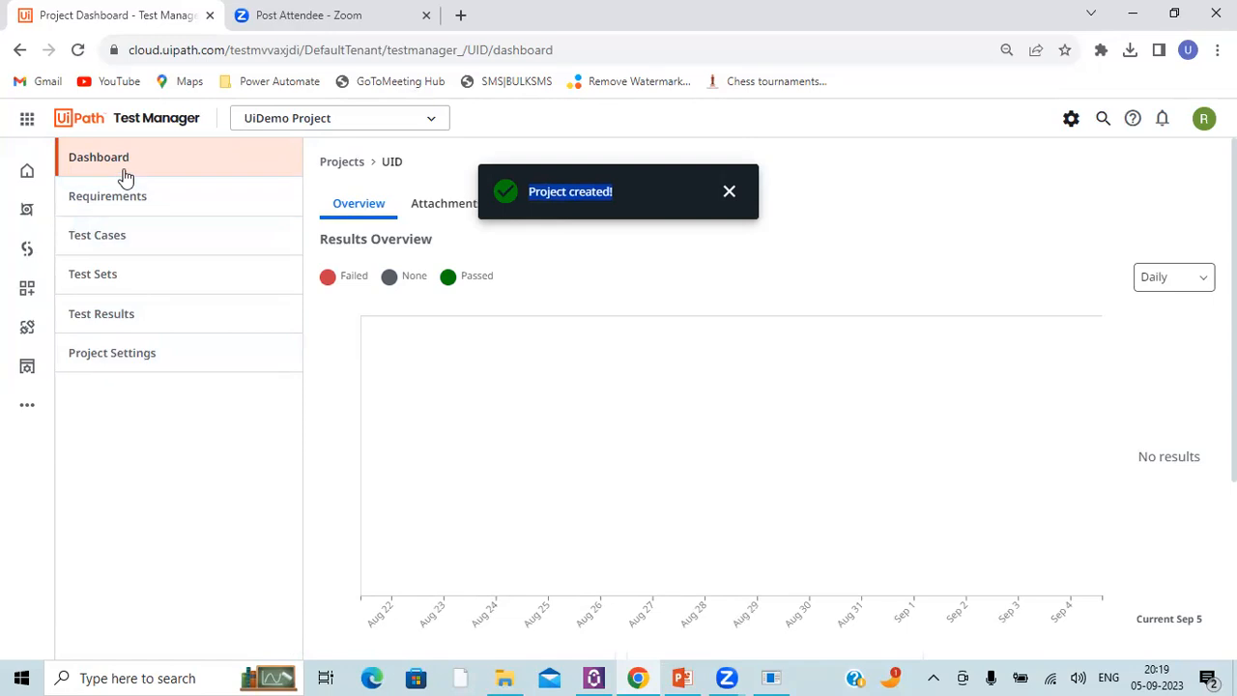
pyautogui.scroll(-2, 494, 354)
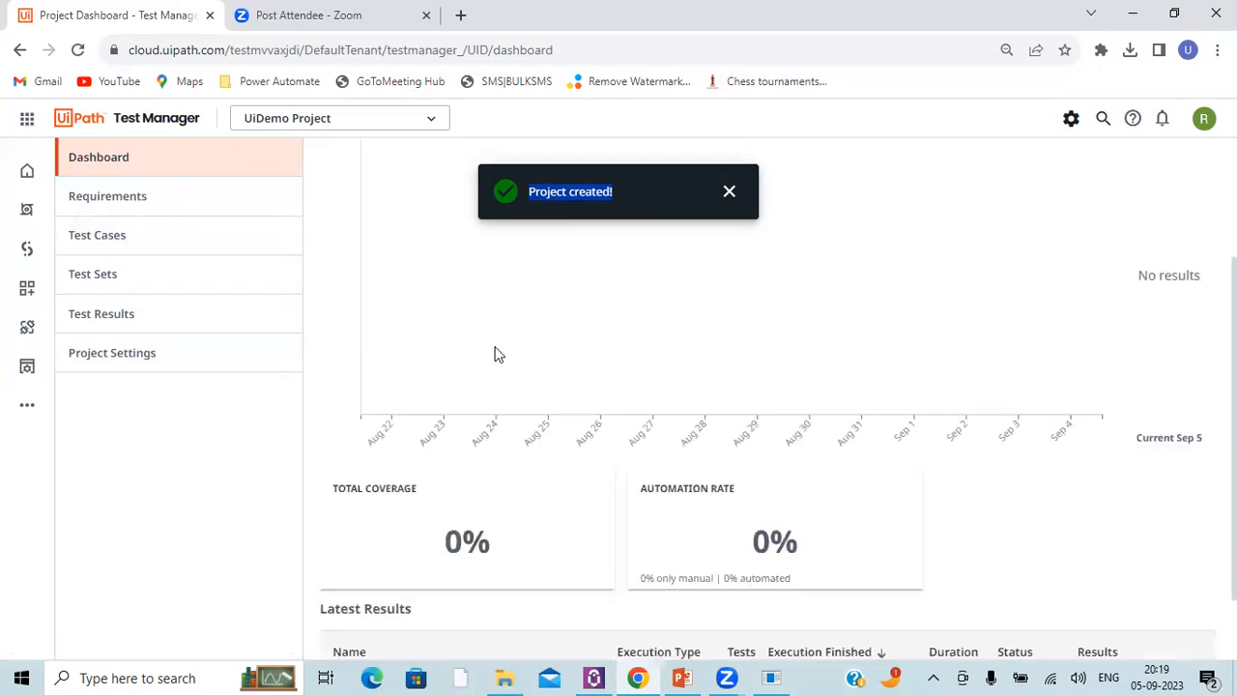
pyautogui.scroll(2, 579, 270)
pyautogui.click(729, 193)
pyautogui.scroll(-3, 677, 387)
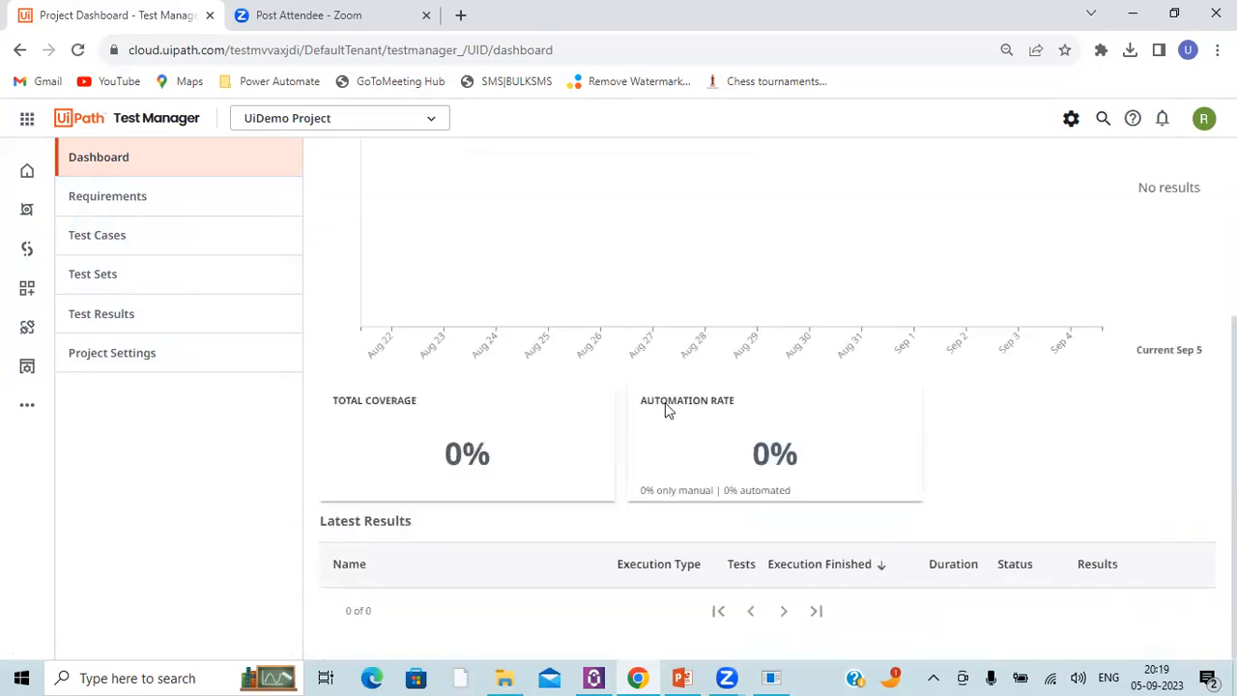
# Step: Highlight the Total Coverage and Automation Rate headings on the dashboard and review the Results Overview chart
pyautogui.tripleClick(365, 402)
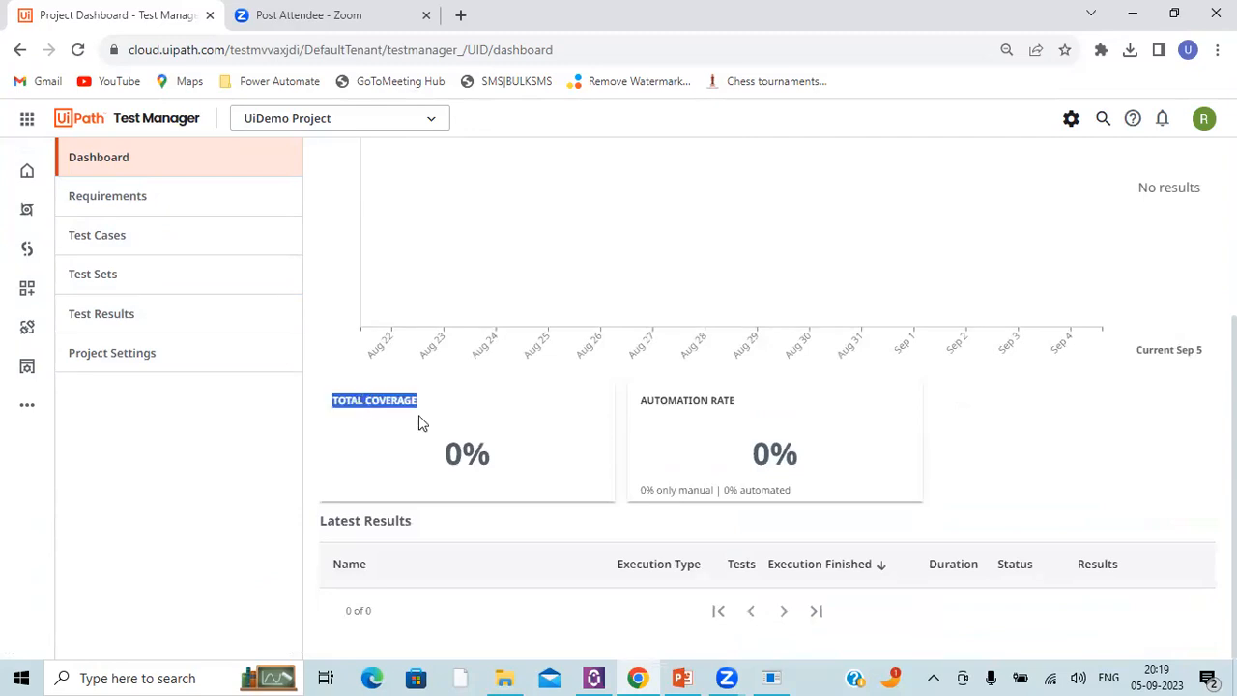
pyautogui.tripleClick(707, 407)
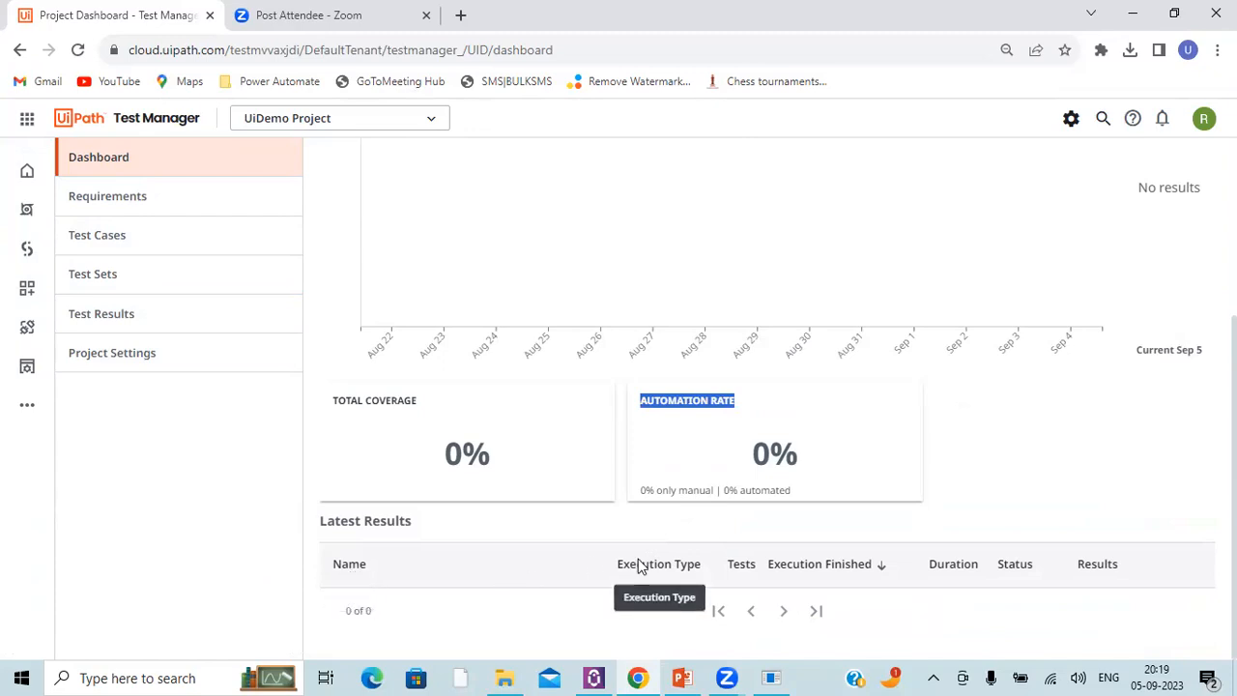
pyautogui.scroll(3, 551, 396)
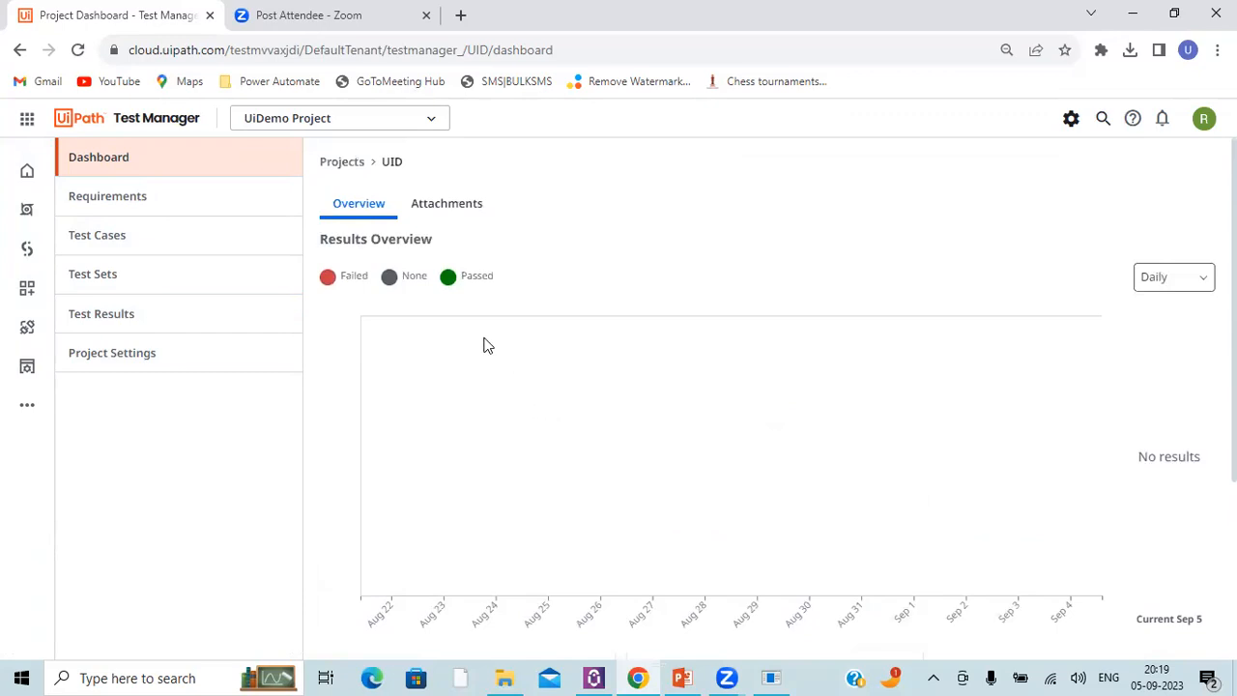
# Step: Start a new requirement in UiDemo Project named "UiDemo Login"
pyautogui.click(93, 211)
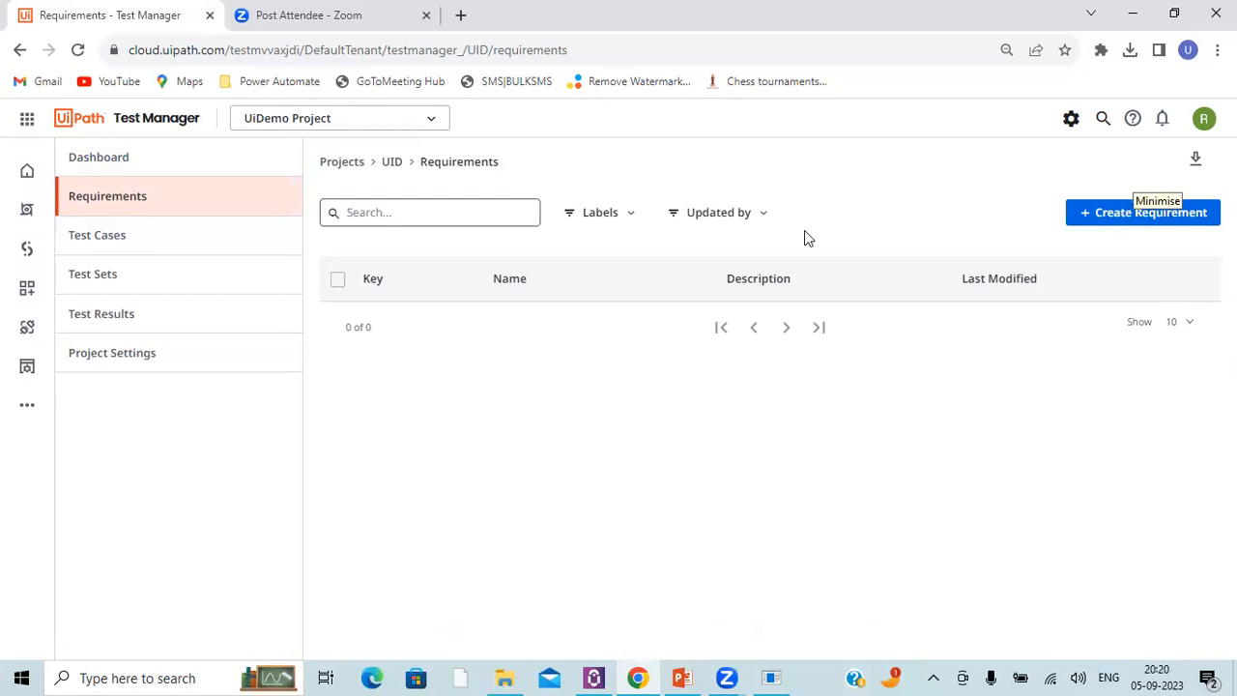
pyautogui.click(1111, 214)
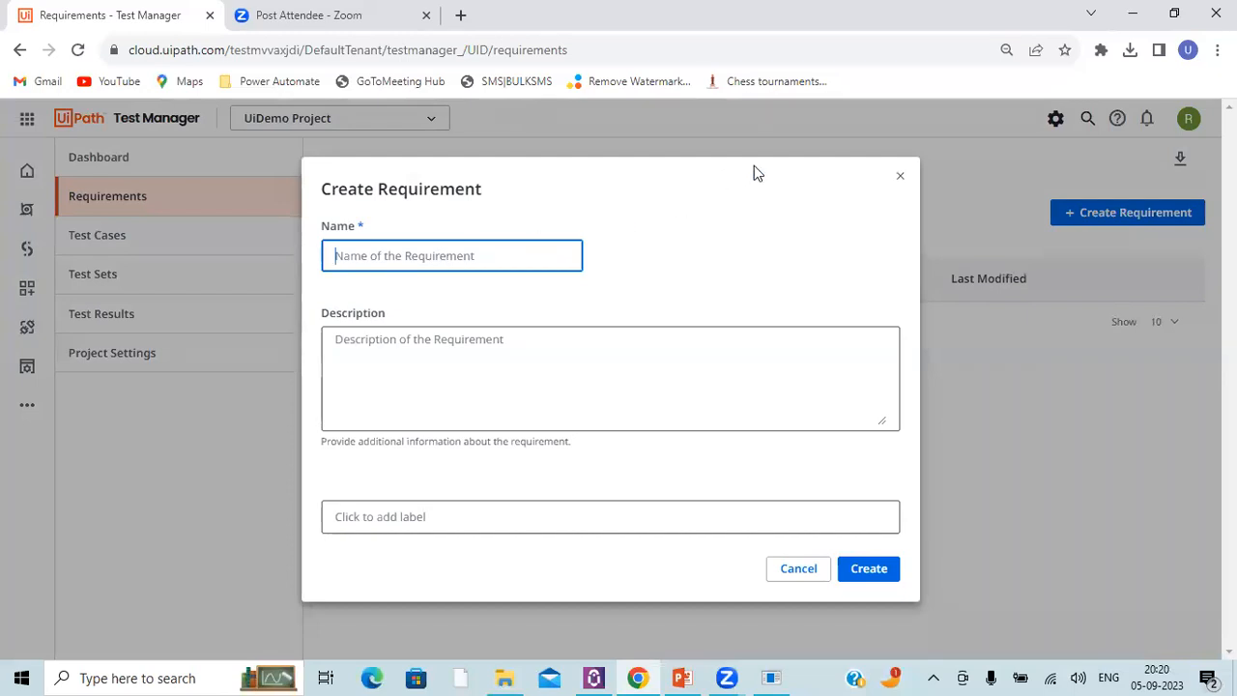
pyautogui.write('UiDemo ')
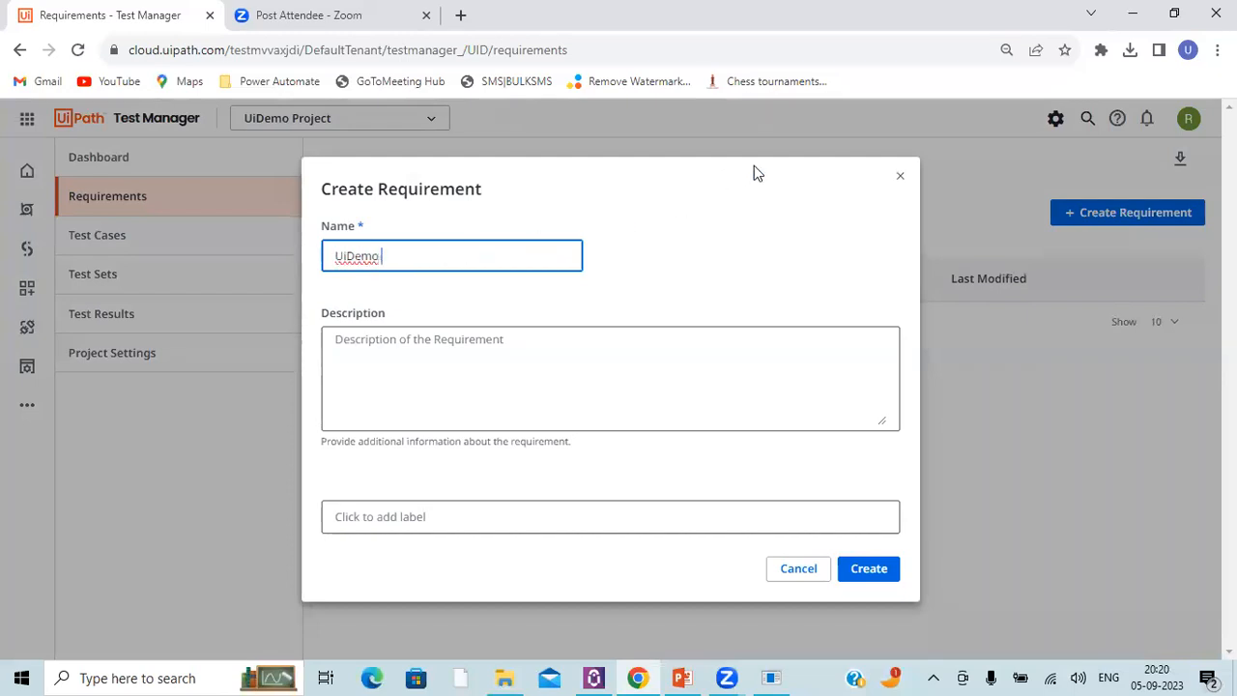
pyautogui.write('Login')
# Step: Enter the description "This requirement will cover the UiDemo login functionality" and create the requirement
pyautogui.click(578, 350)
pyautogui.write('This requi')
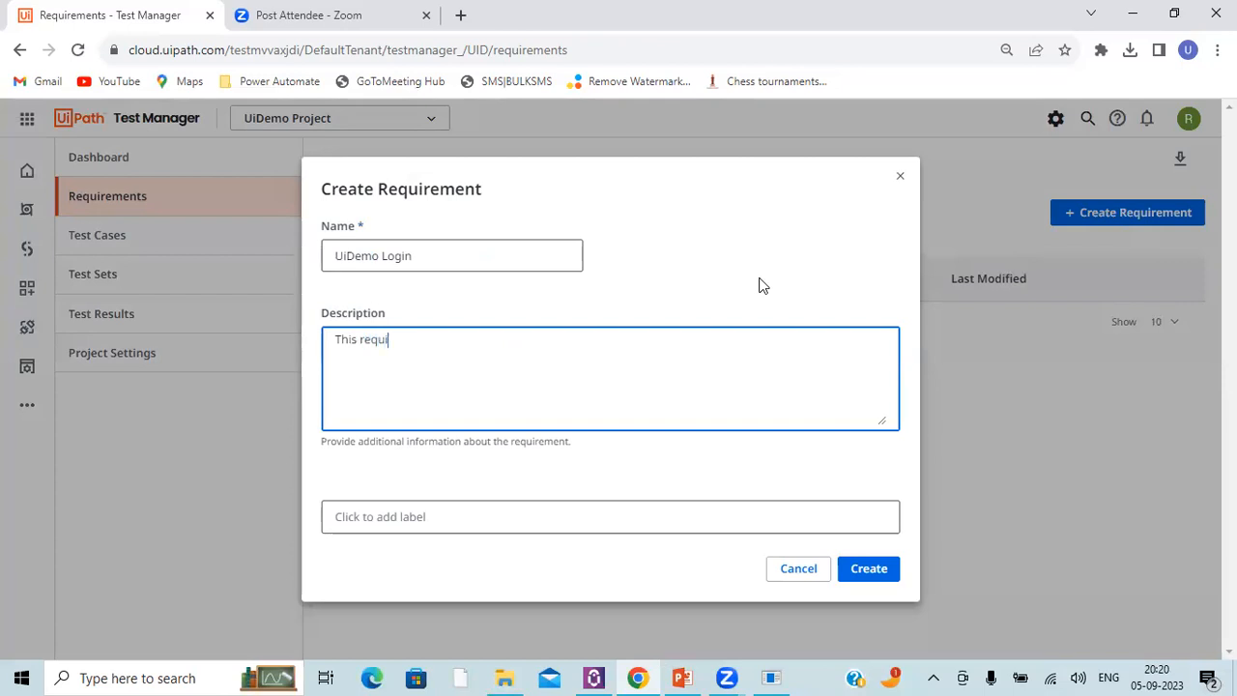
pyautogui.write('rement will cover the U')
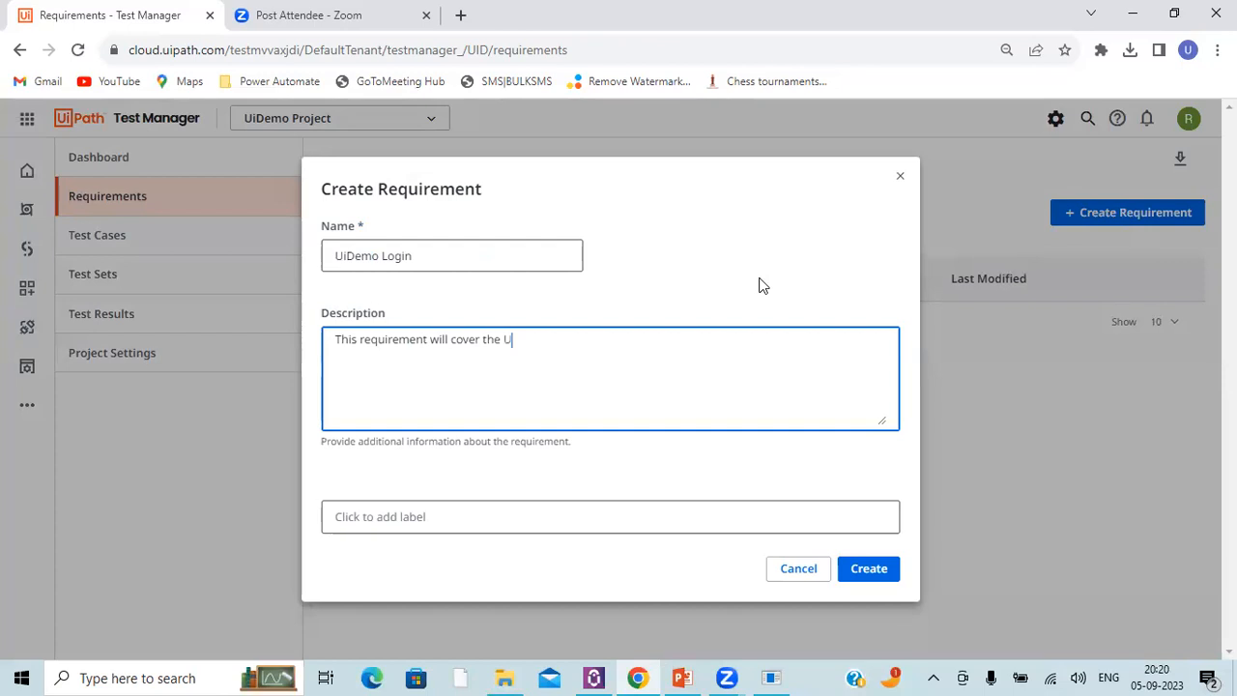
pyautogui.write('iDemo login functionality')
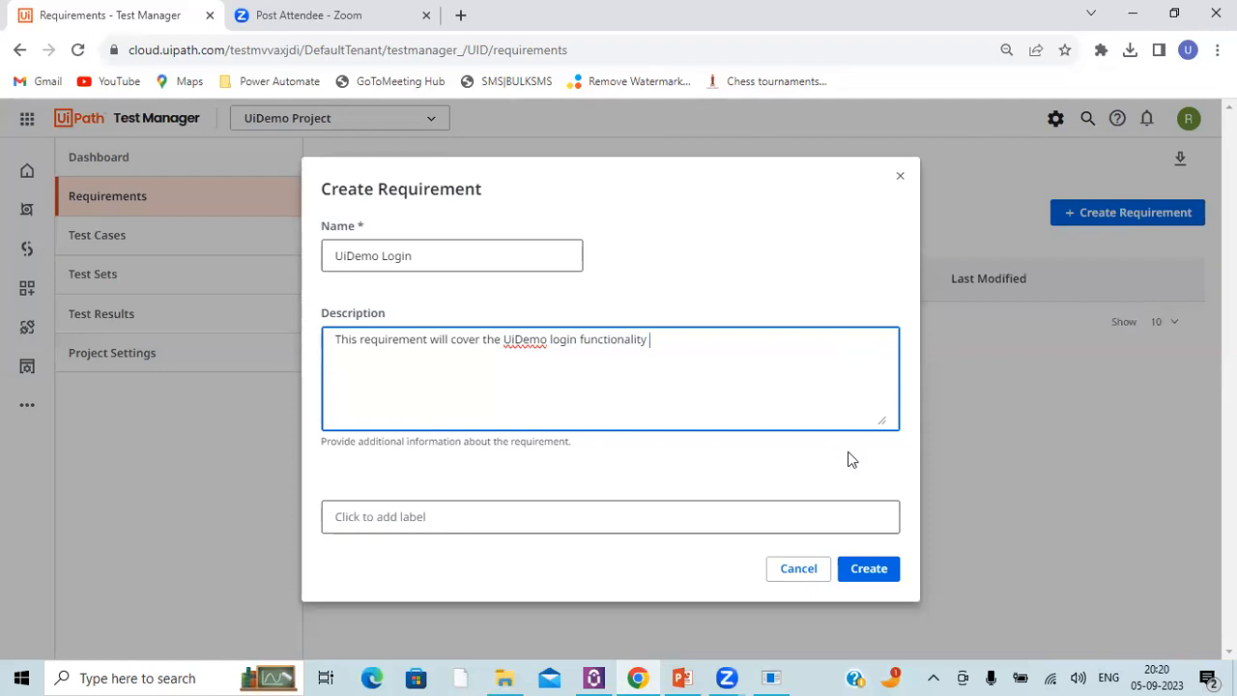
pyautogui.click(869, 566)
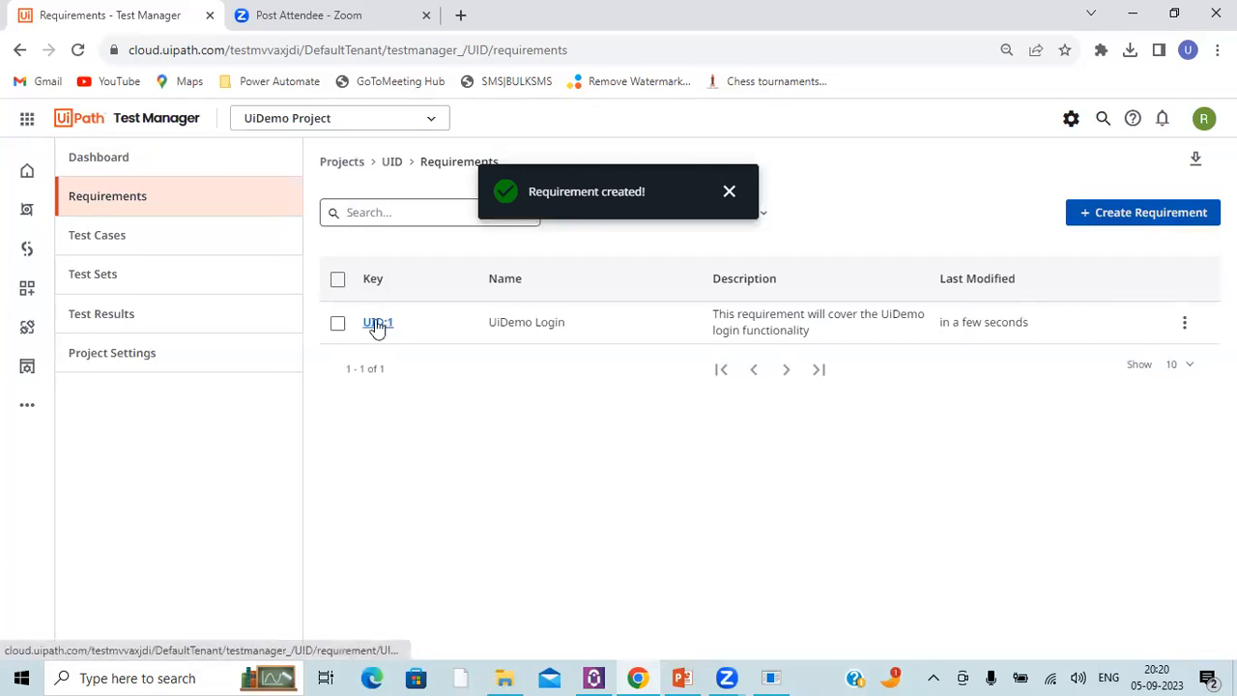
# Step: Review the UiDemo Login requirement's description in the requirements list and open the requirement
pyautogui.click(390, 325)
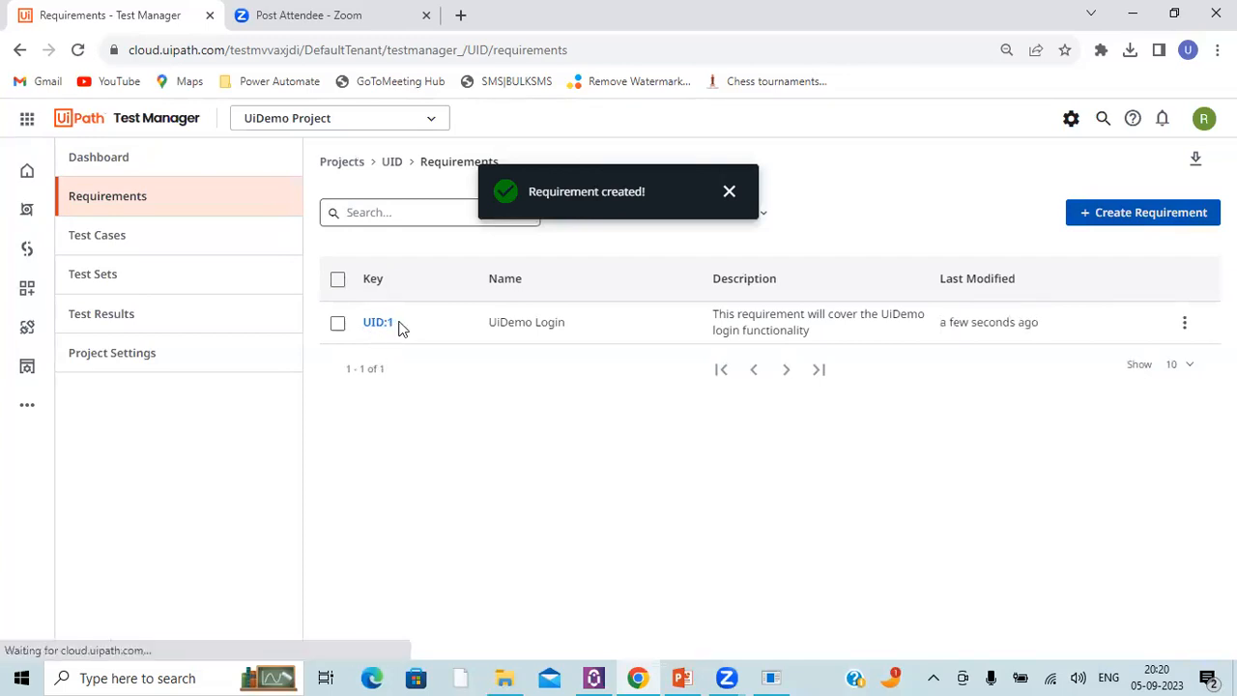
pyautogui.moveTo(400, 329); pyautogui.dragTo(759, 319)
pyautogui.tripleClick(763, 321)
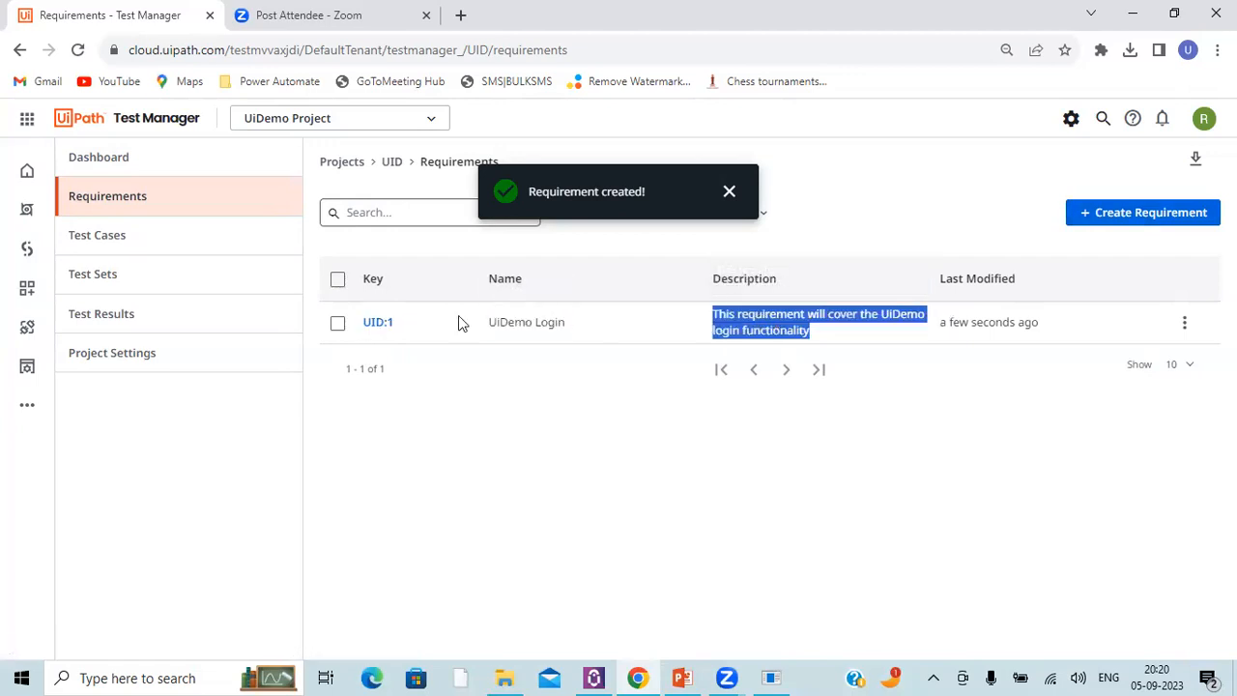
pyautogui.click(373, 327)
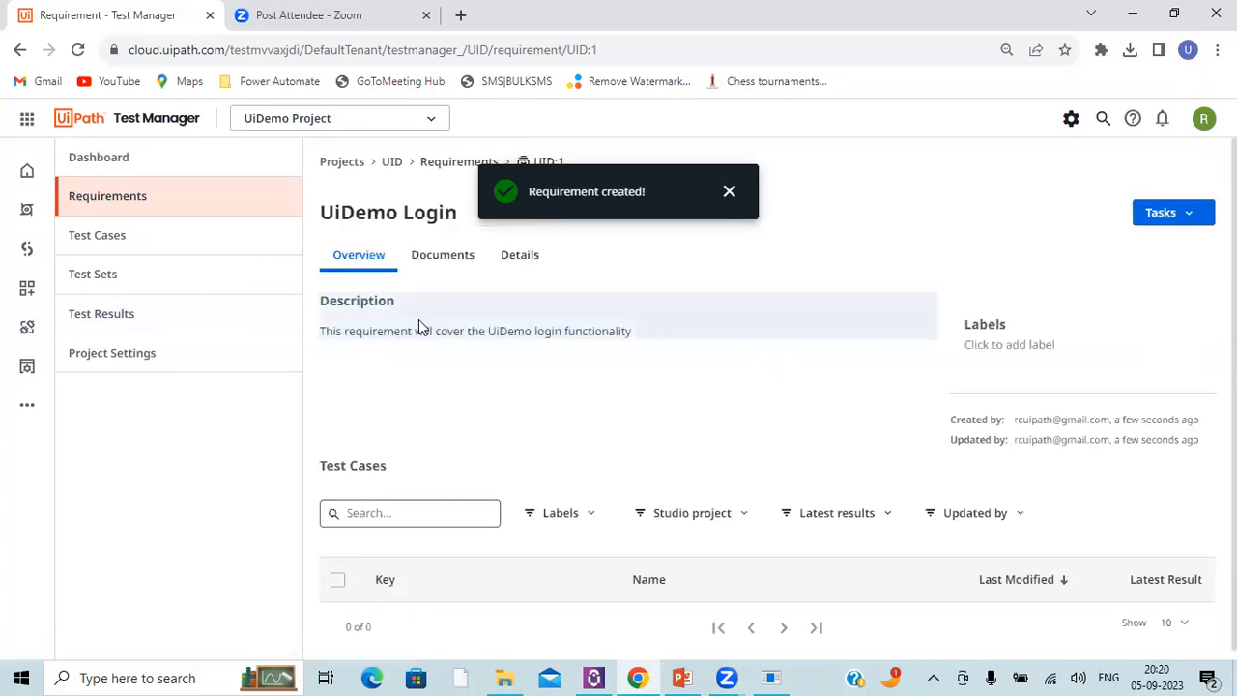
# Step: Attach the file "Power Platform Training + Certification Guide.pdf" from Downloads to the UiDemo Login requirement's documents
pyautogui.click(443, 257)
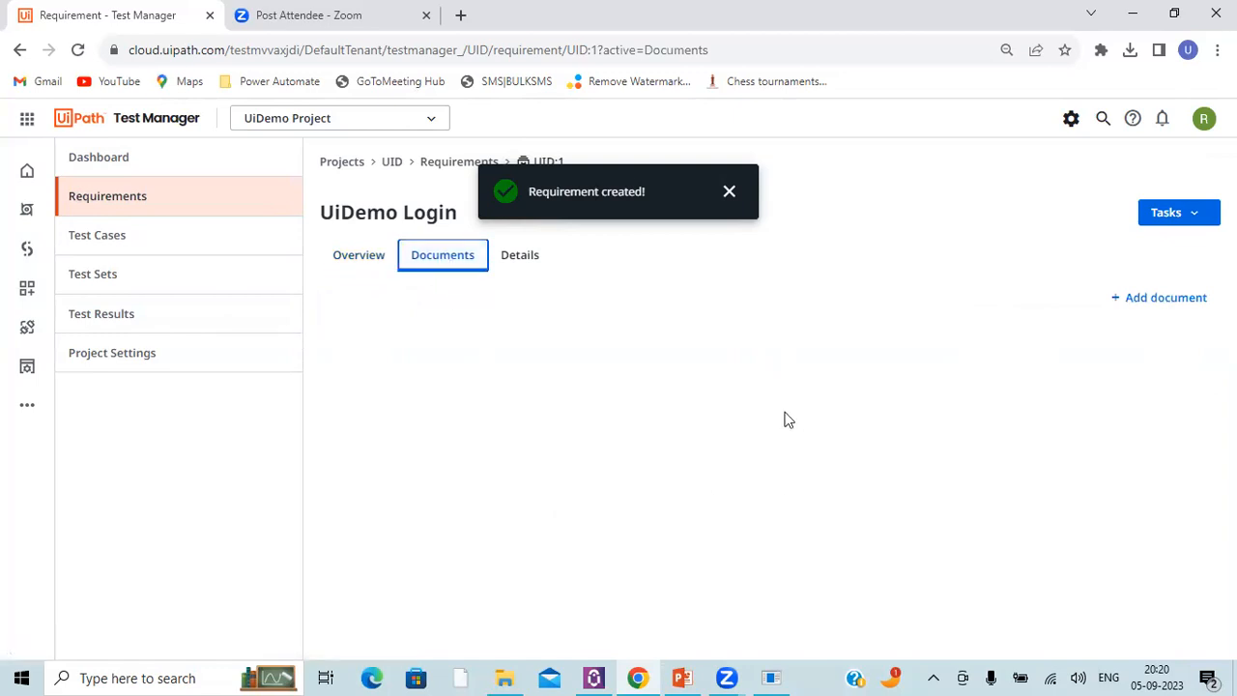
pyautogui.click(1135, 298)
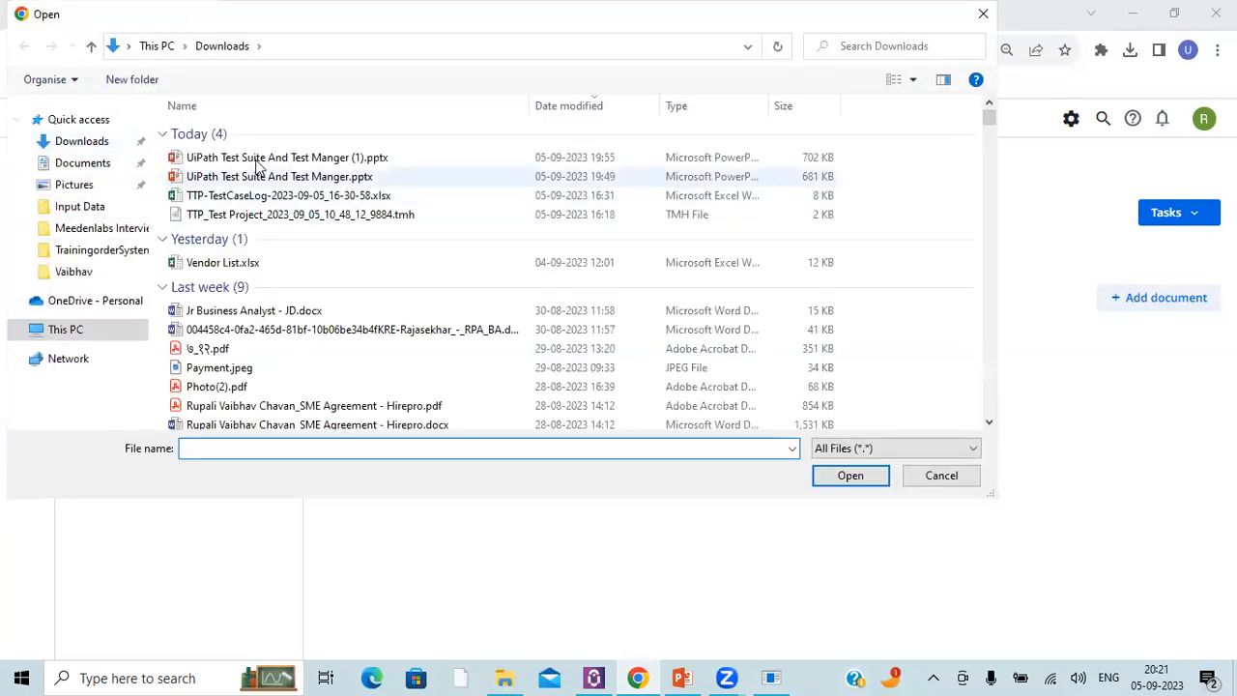
pyautogui.scroll(-2, 319, 307)
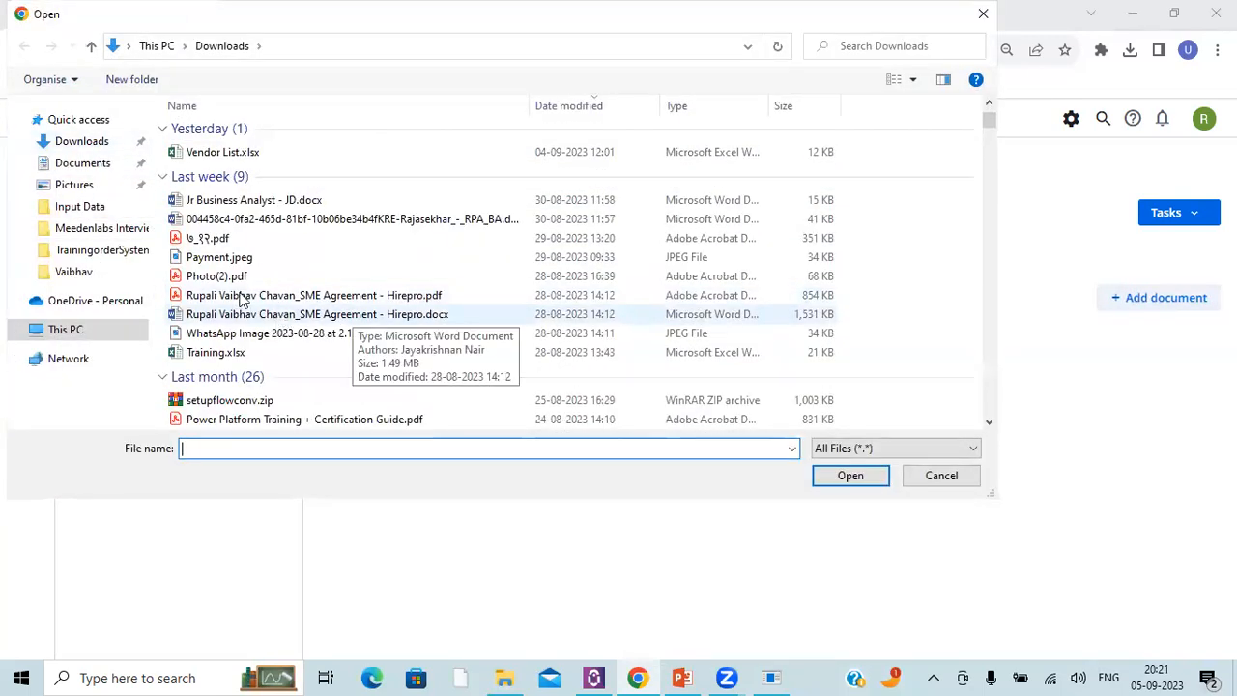
pyautogui.scroll(-3, 311, 294)
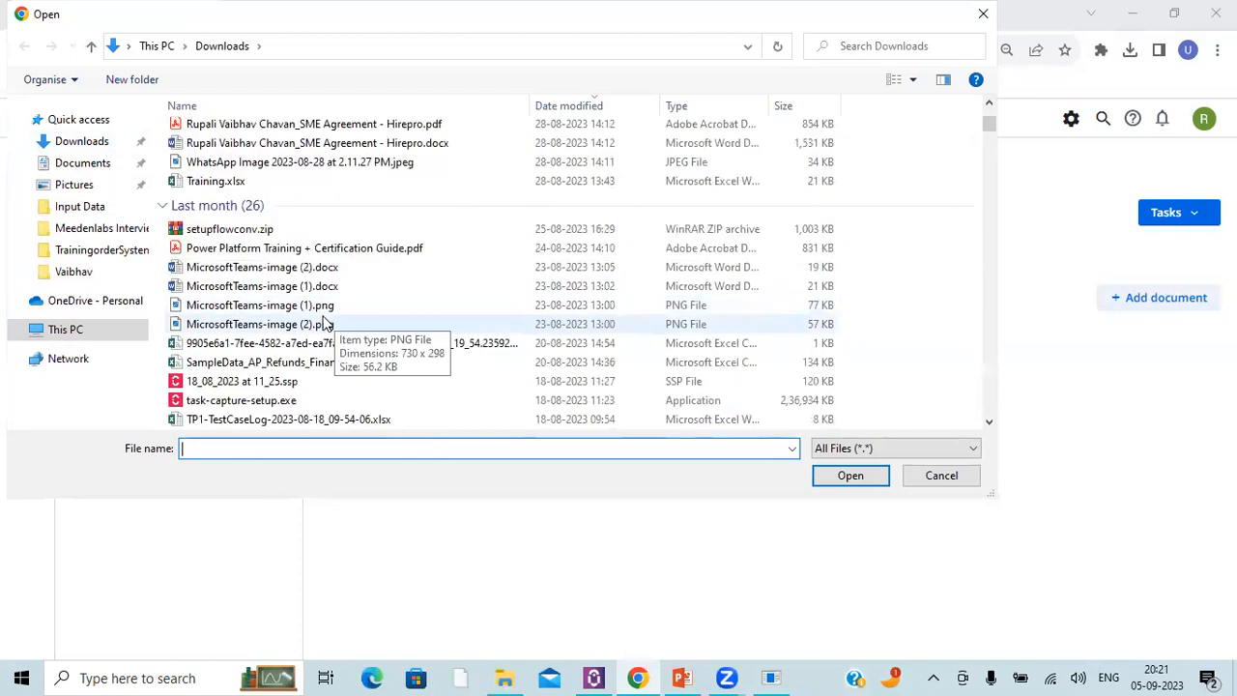
pyautogui.click(290, 250)
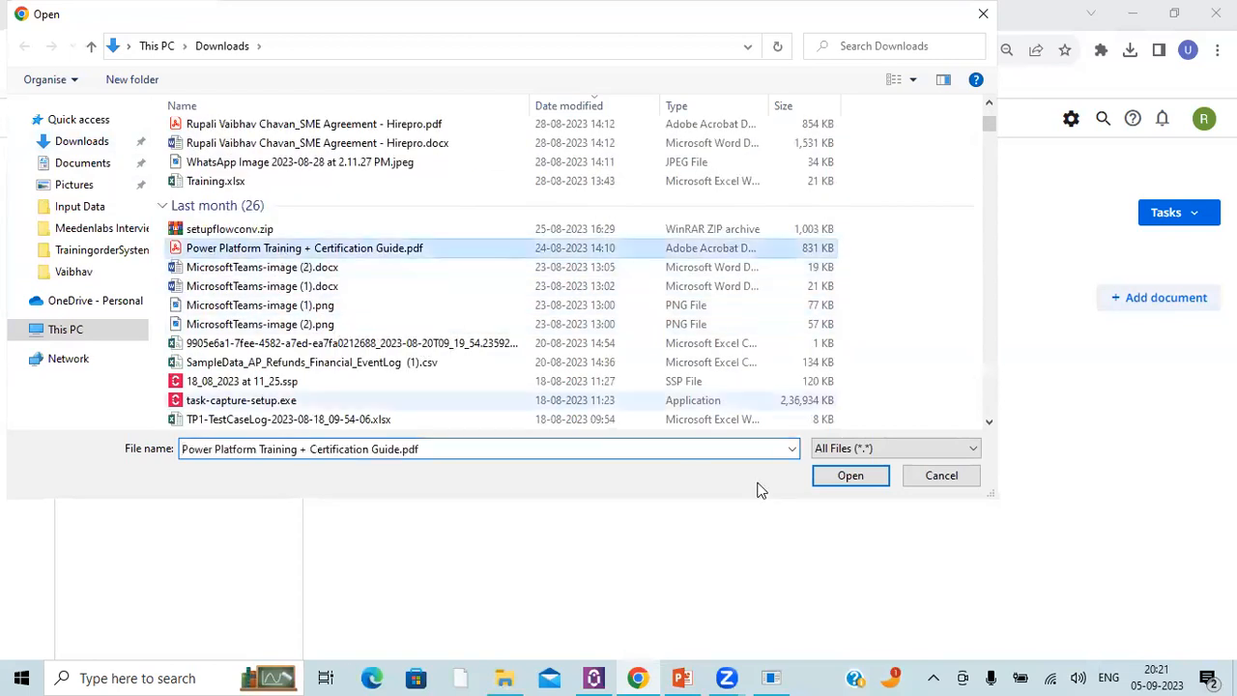
pyautogui.click(849, 478)
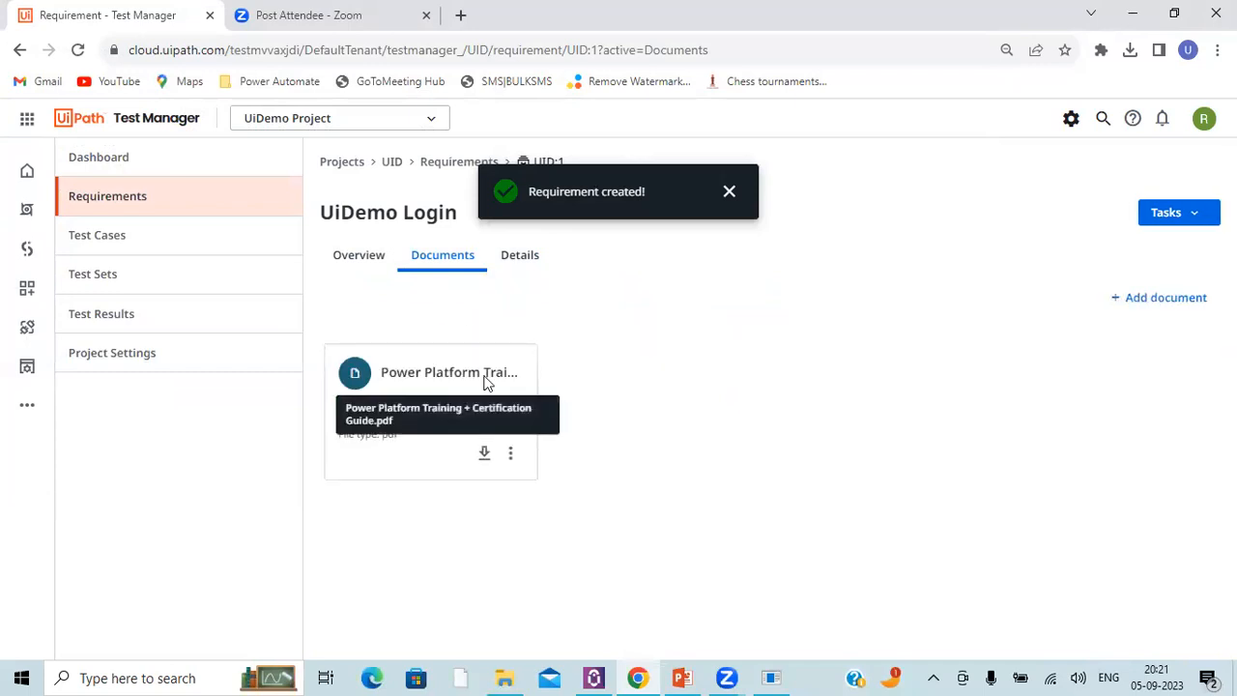
# Step: Check the requirement's details and overview, and return to the project's requirements list
pyautogui.click(504, 271)
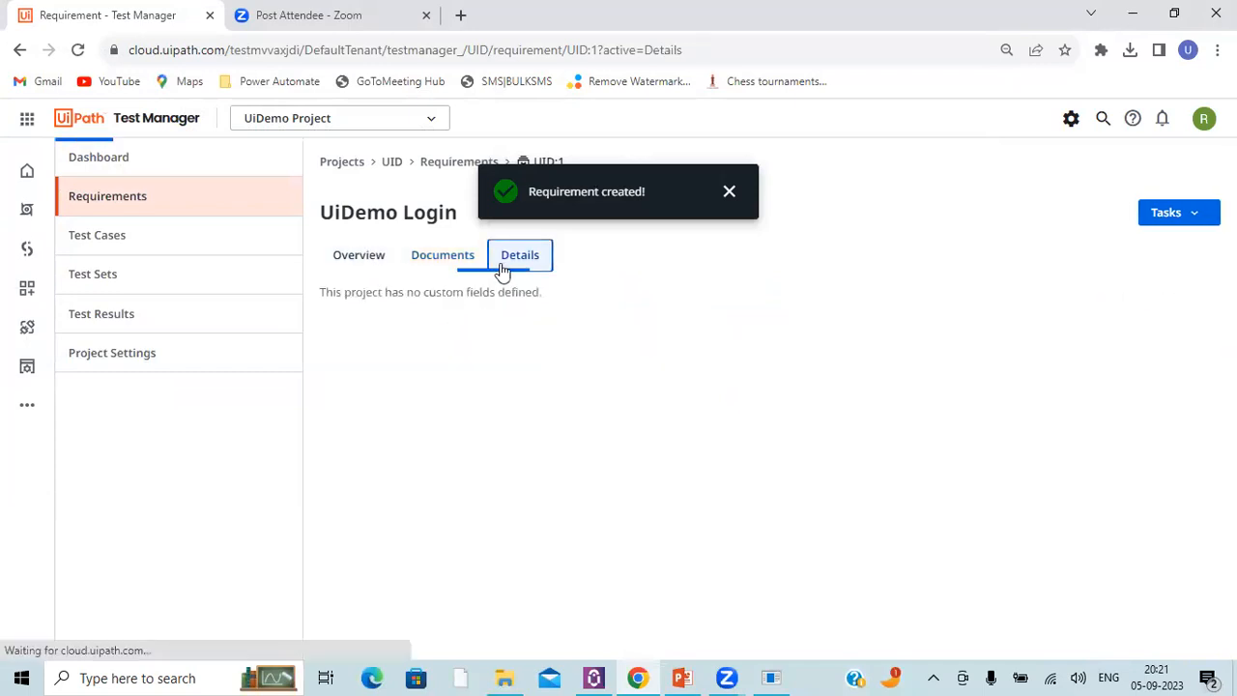
pyautogui.click(365, 268)
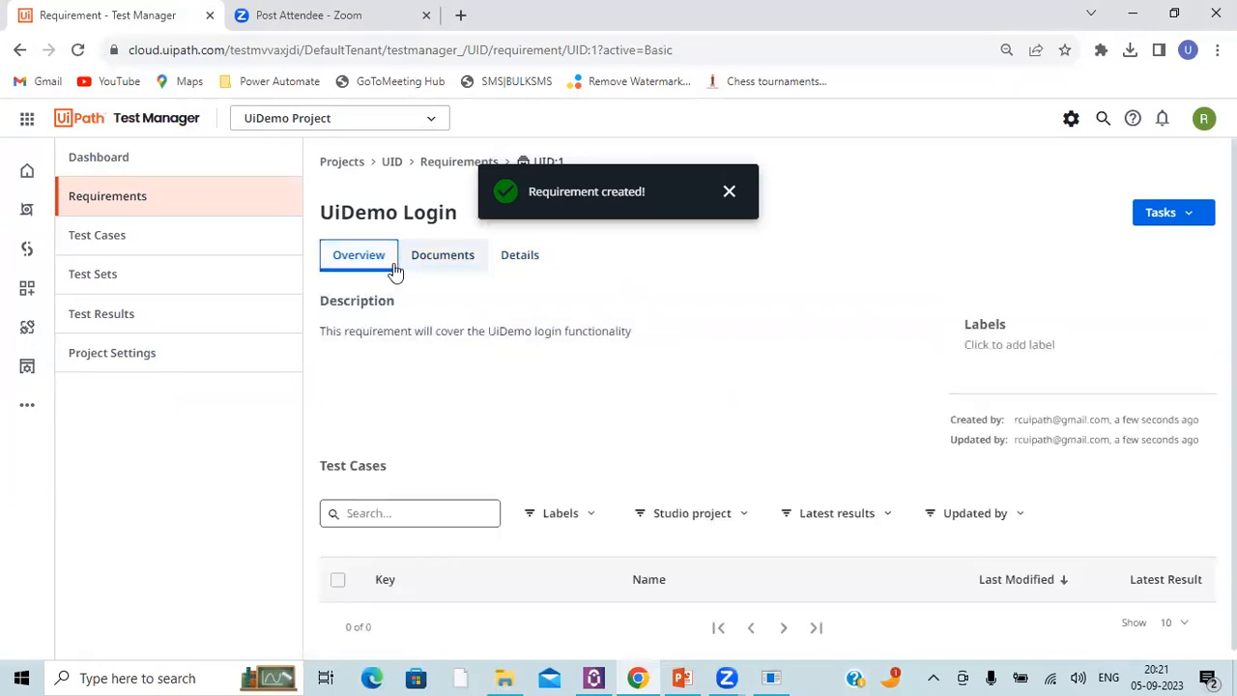
pyautogui.click(437, 164)
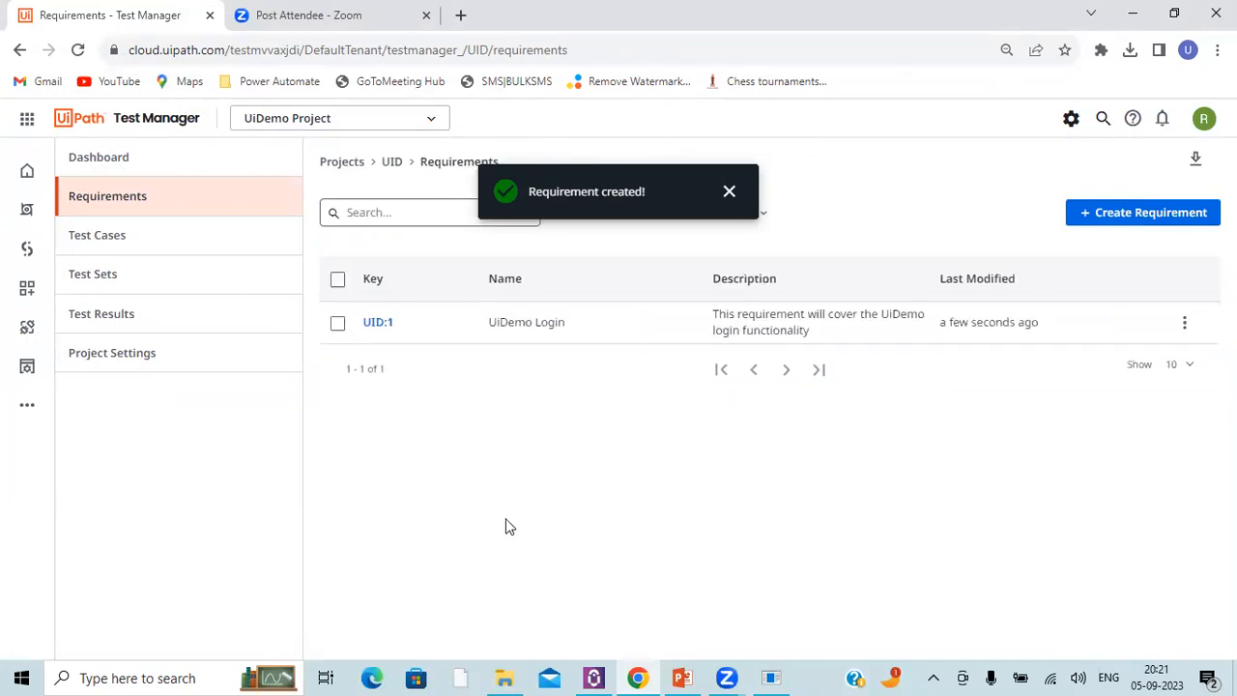
# Step: Start a new test case in UiDemo Project named "UiDemo - User Name"
pyautogui.moveTo(776, 675)
pyautogui.click(125, 242)
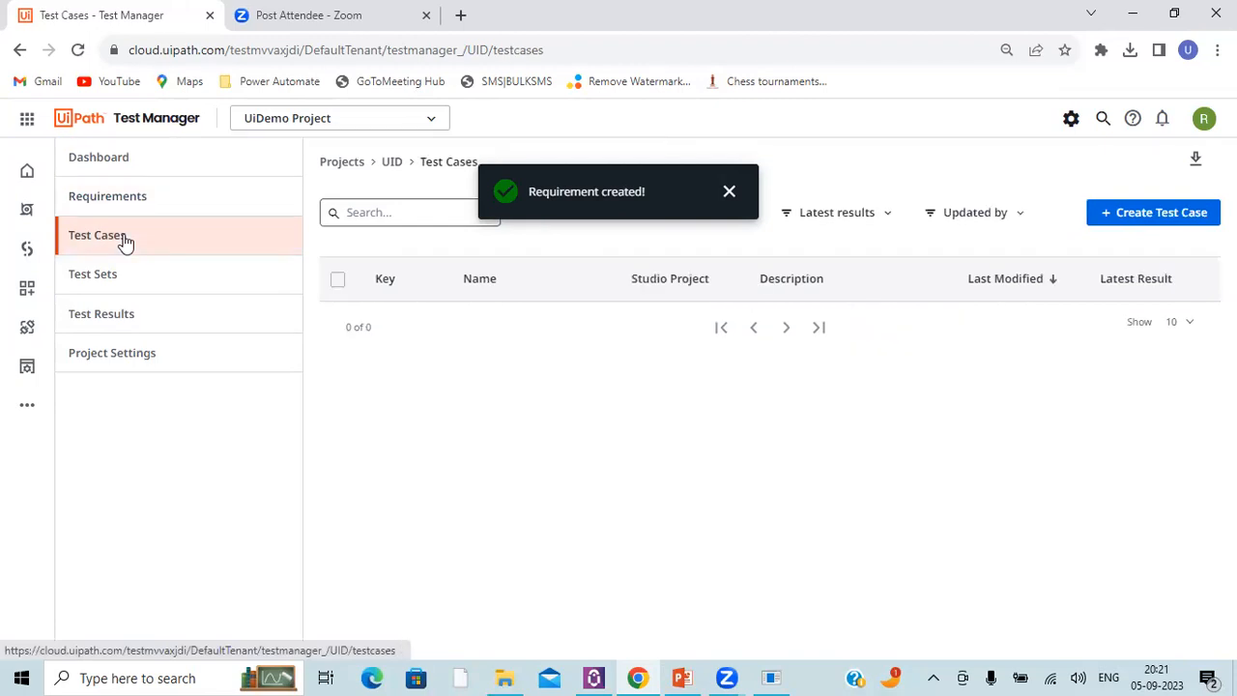
pyautogui.click(1130, 220)
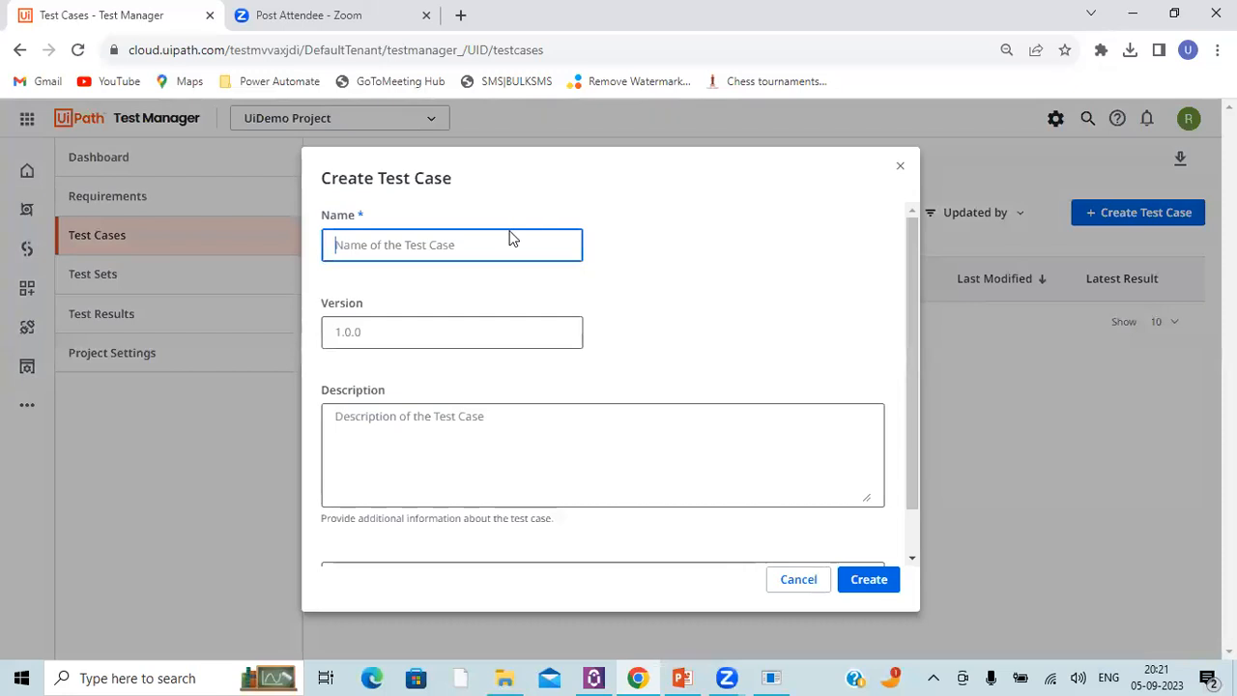
pyautogui.write('UiDemo - User Name')
# Step: Enter the description "To verify User Name field", correcting its spelling, and create the test case
pyautogui.click(444, 428)
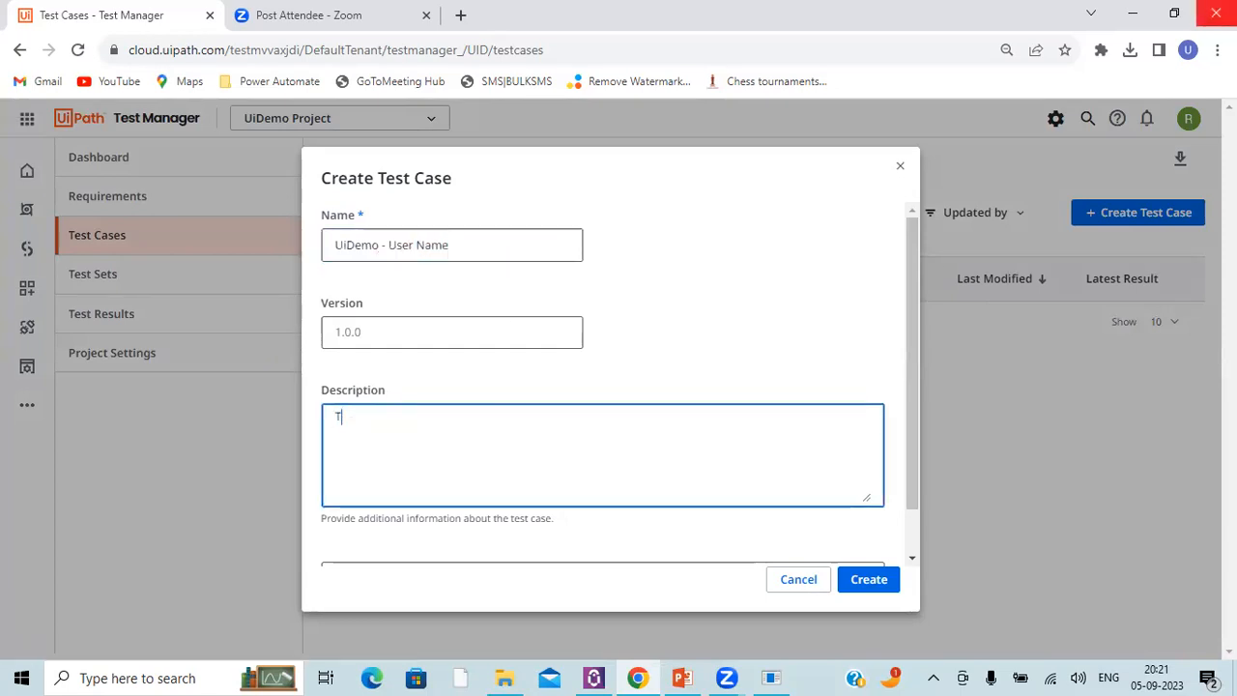
pyautogui.write('To V')
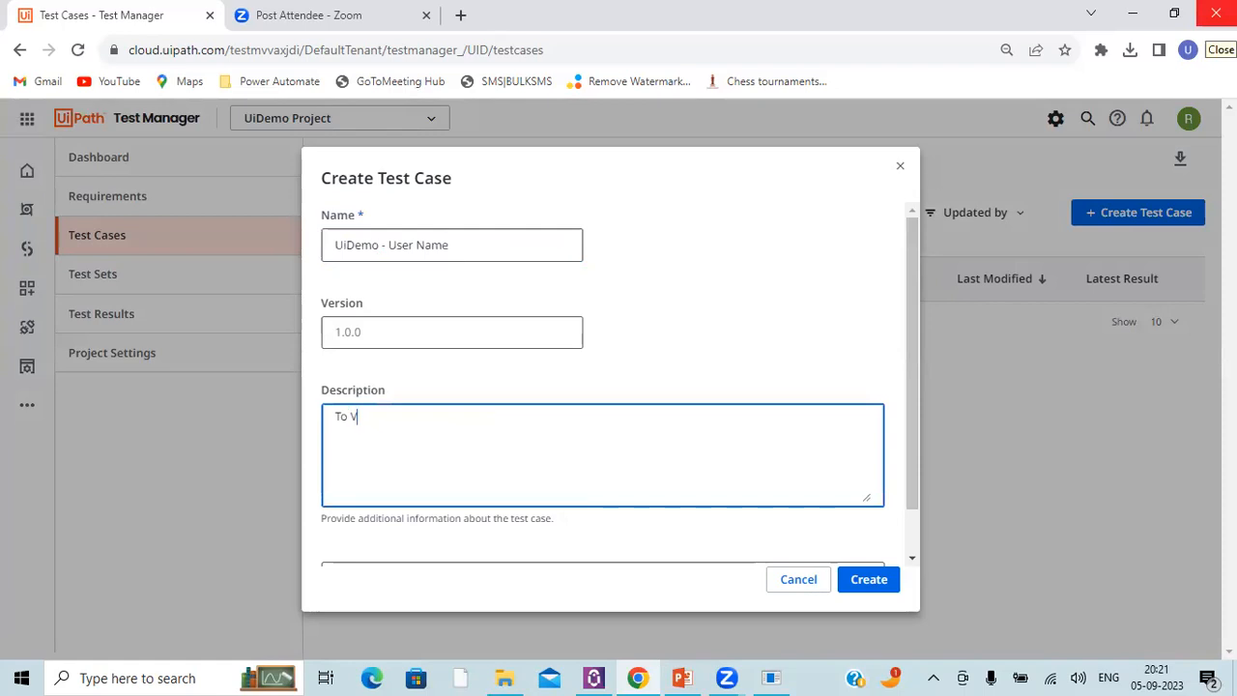
pyautogui.write('e')
pyautogui.press('BackSpace')
pyautogui.write('erify User Name fie')
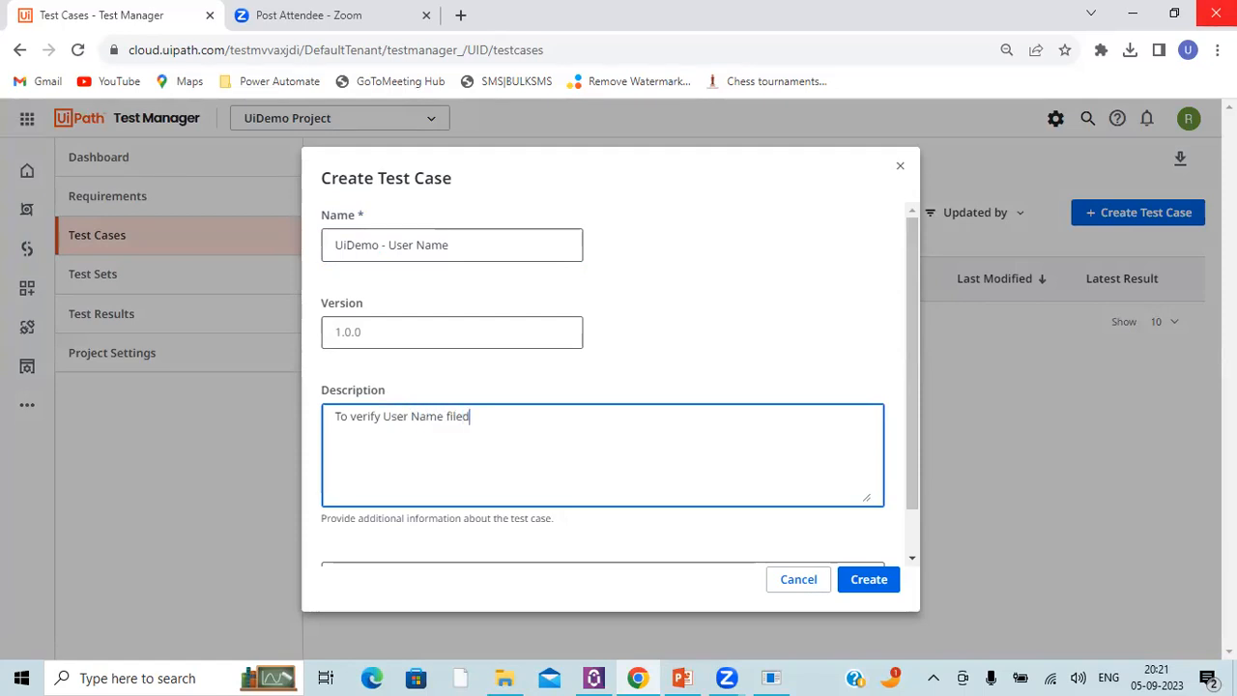
pyautogui.write('ld')
pyautogui.click(881, 583)
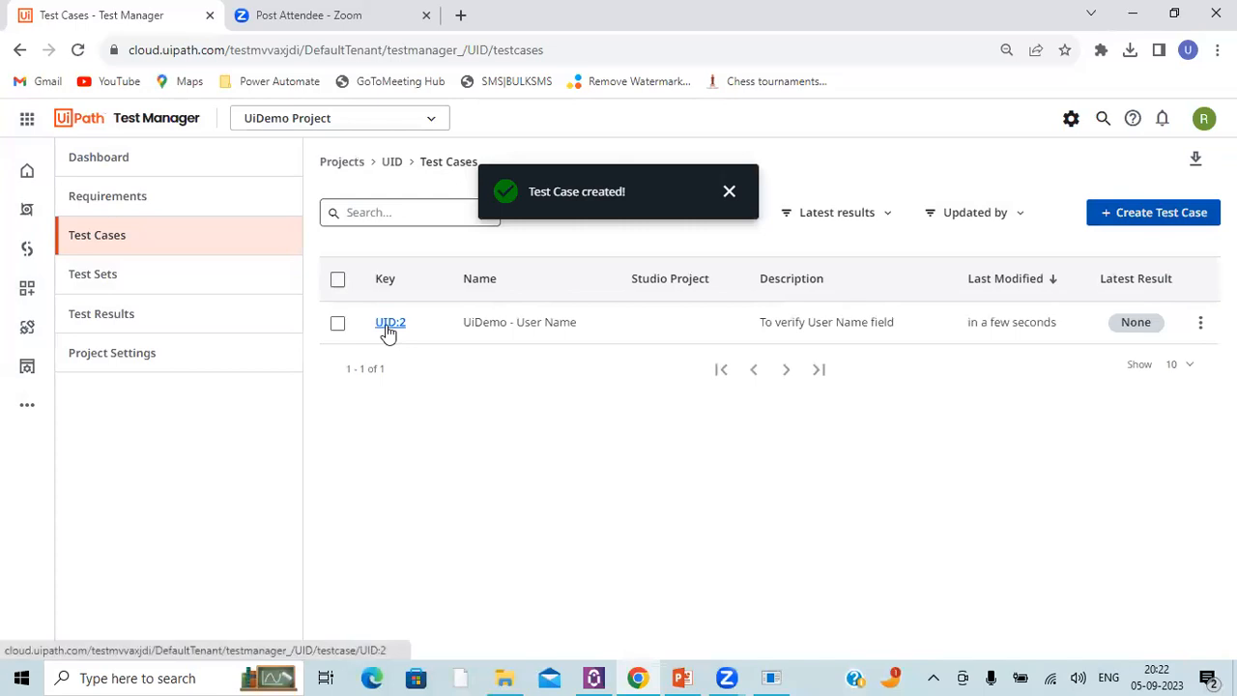
# Step: Open the UiDemo - User Name test case and examine its automation description and status
pyautogui.click(390, 325)
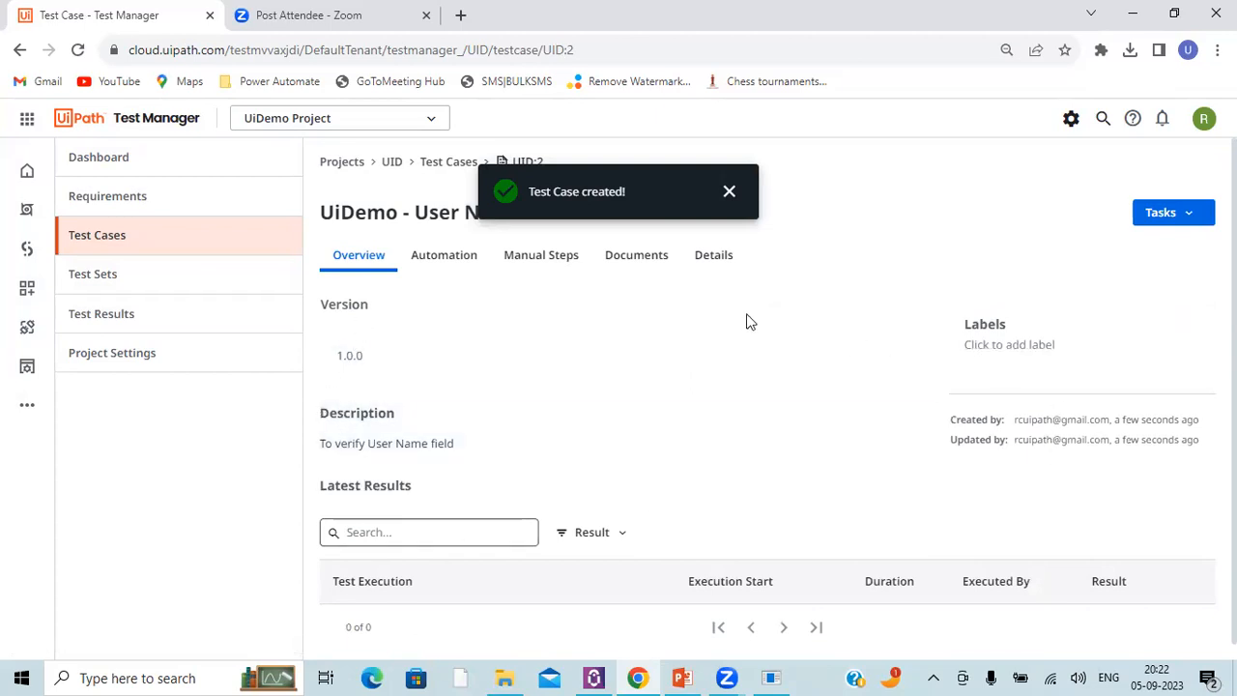
pyautogui.click(431, 255)
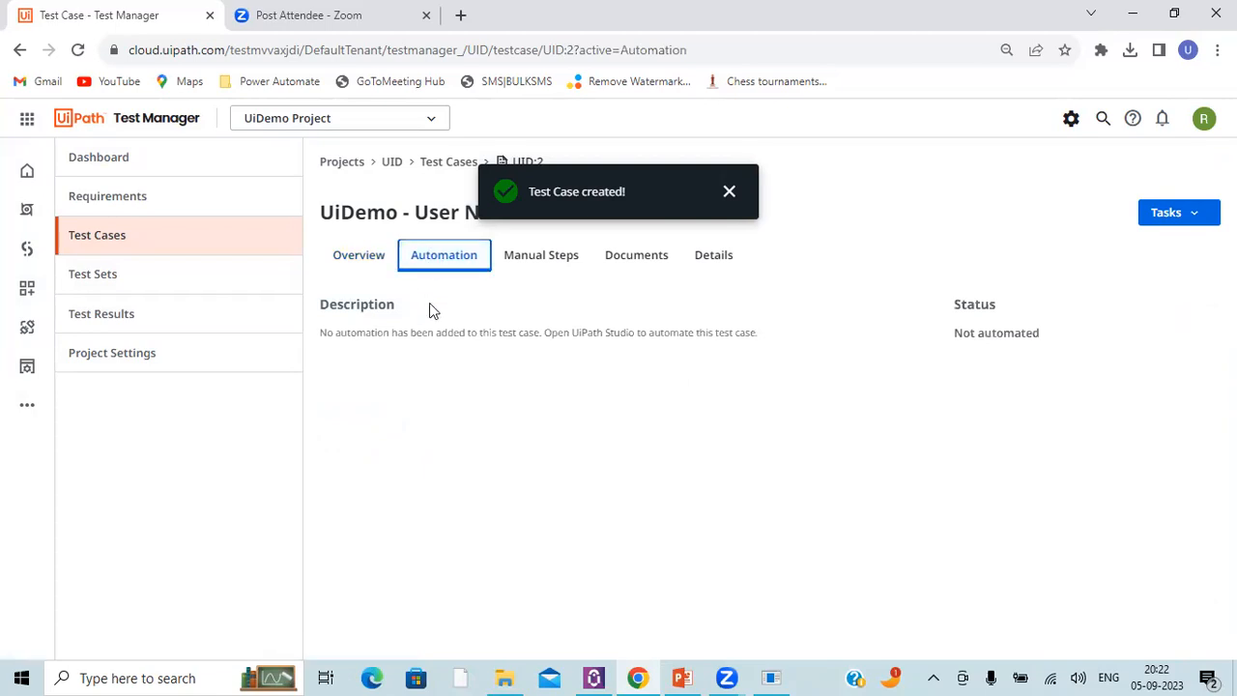
pyautogui.moveTo(956, 340); pyautogui.dragTo(1038, 334)
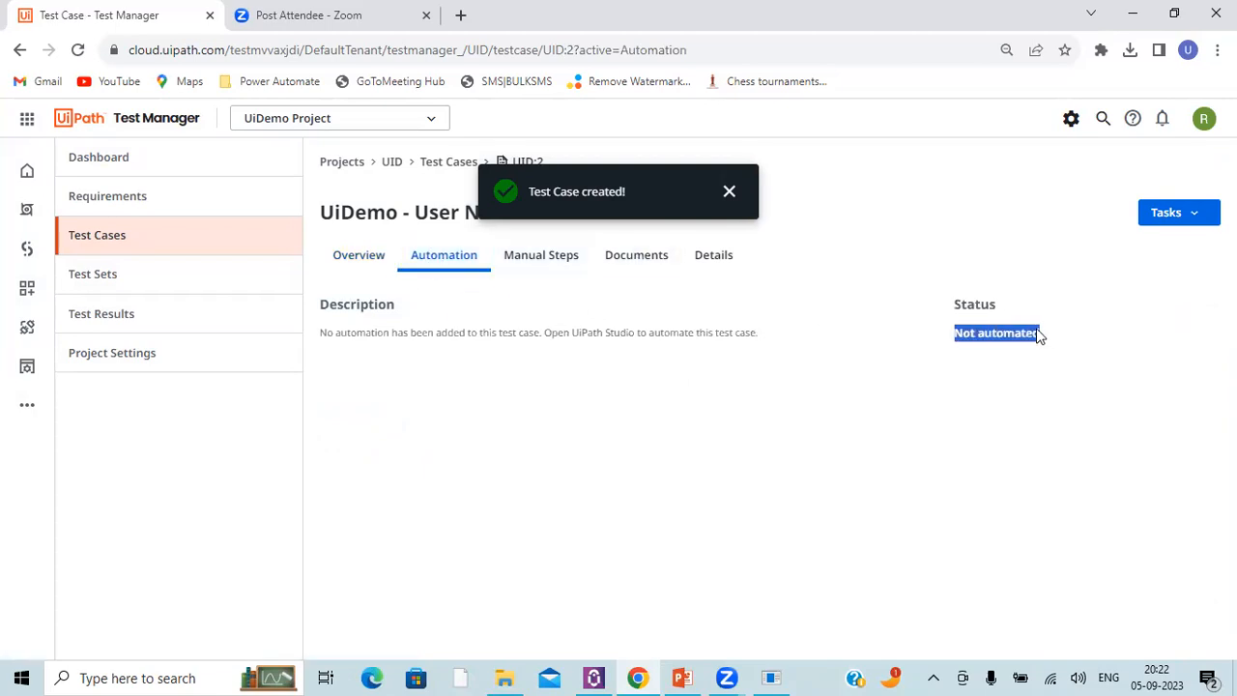
# Step: Add a manual test step to the test case with the expected behaviour "User should be able to enter user name"
pyautogui.click(527, 261)
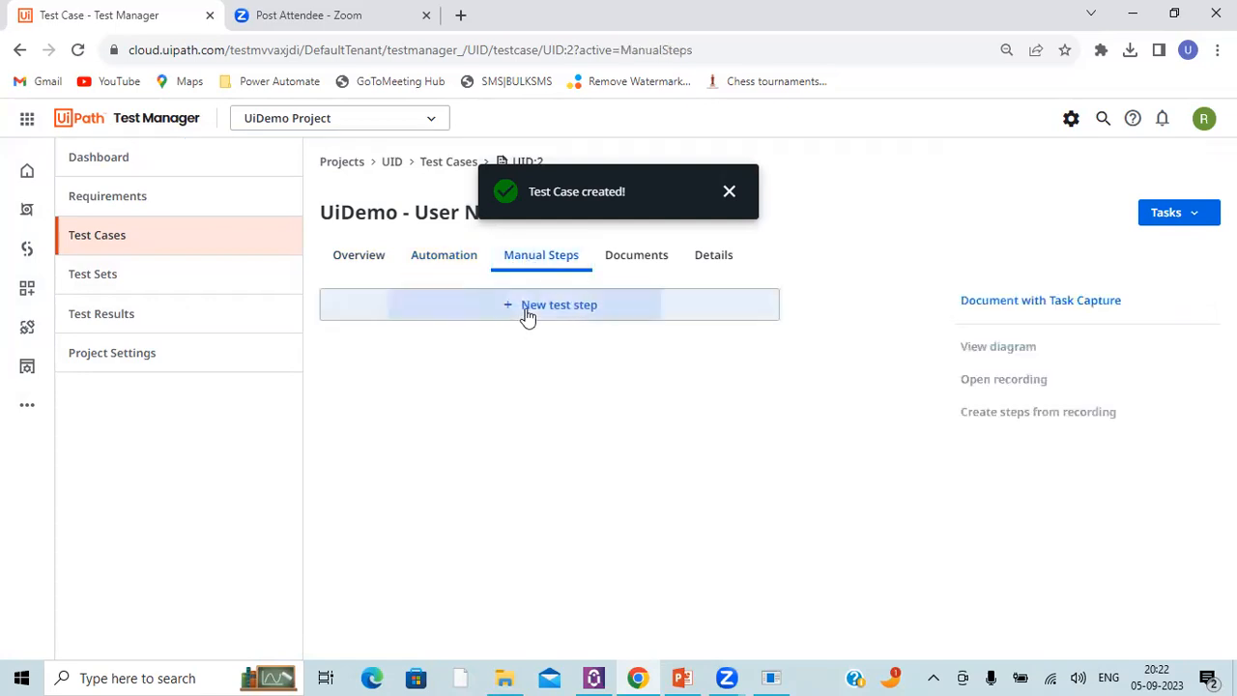
pyautogui.click(527, 308)
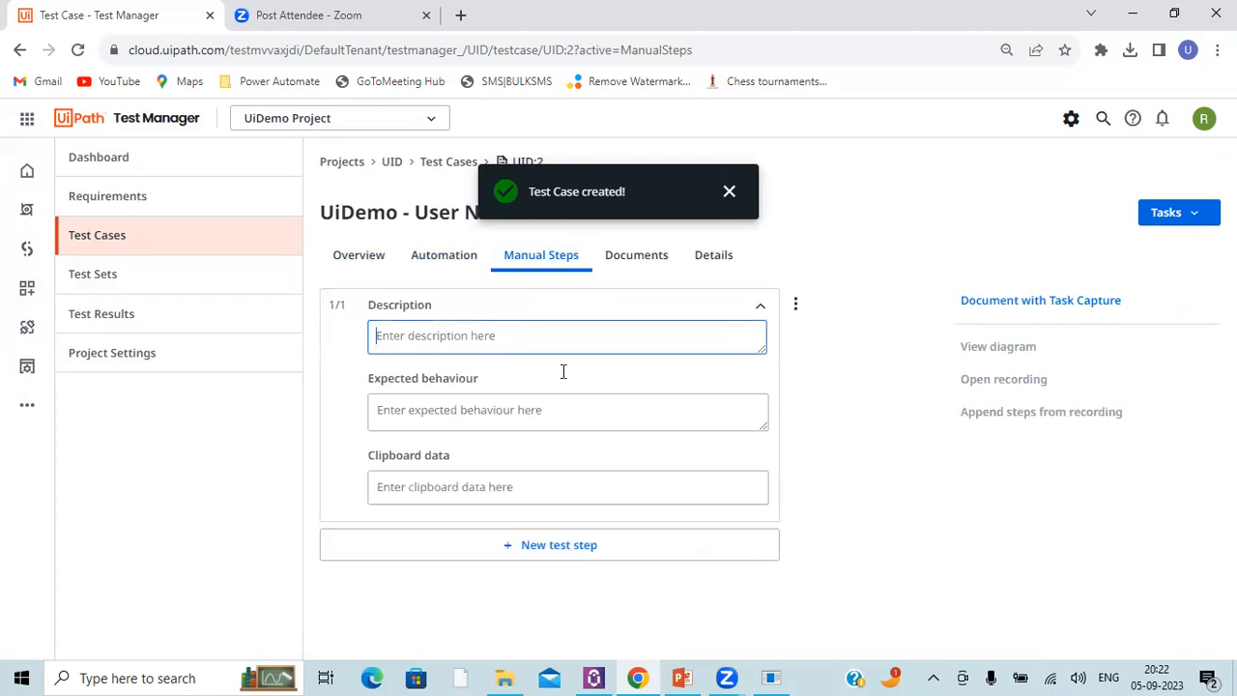
pyautogui.click(464, 410)
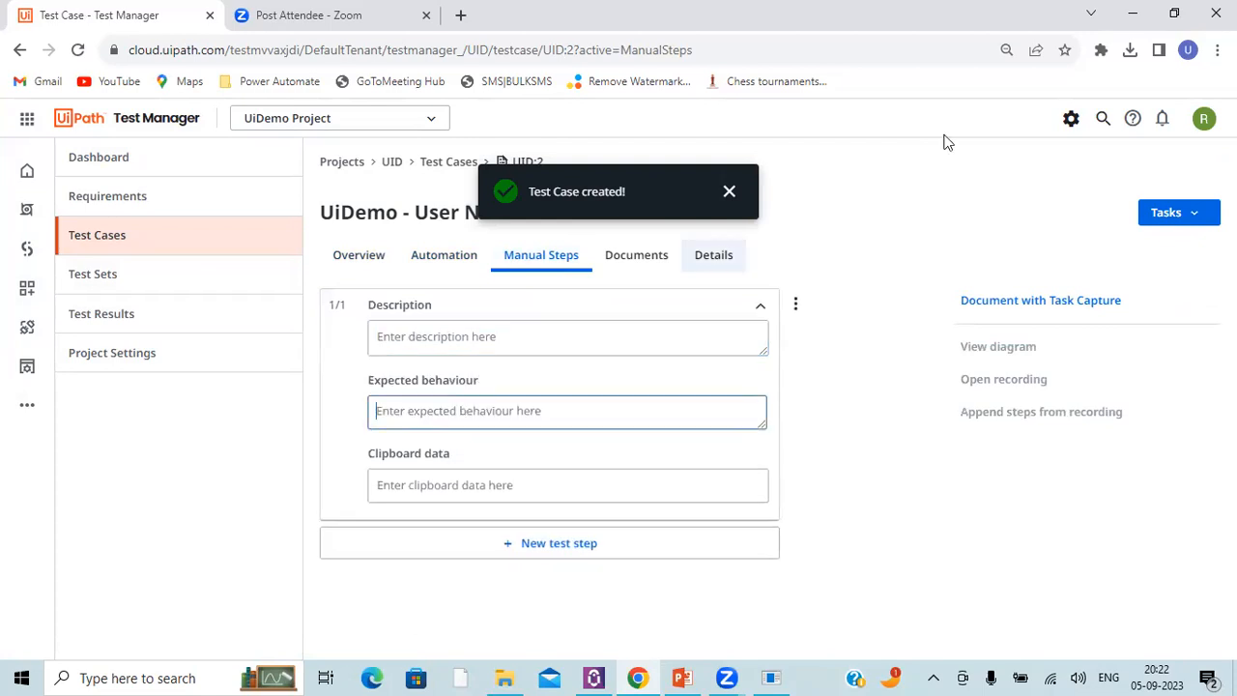
pyautogui.write('Us')
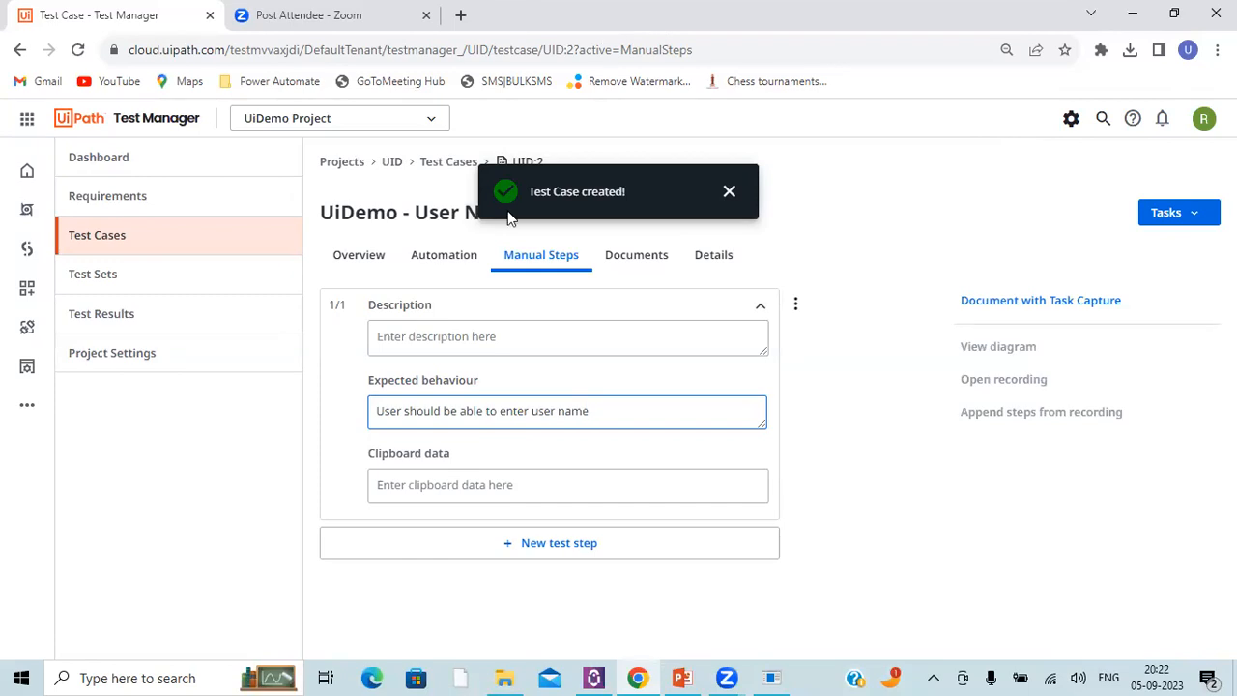
# Step: Set the manual test step's description to "To Verify User Name Field" and view the test case's documents
pyautogui.click(490, 330)
pyautogui.write('User Name Field')
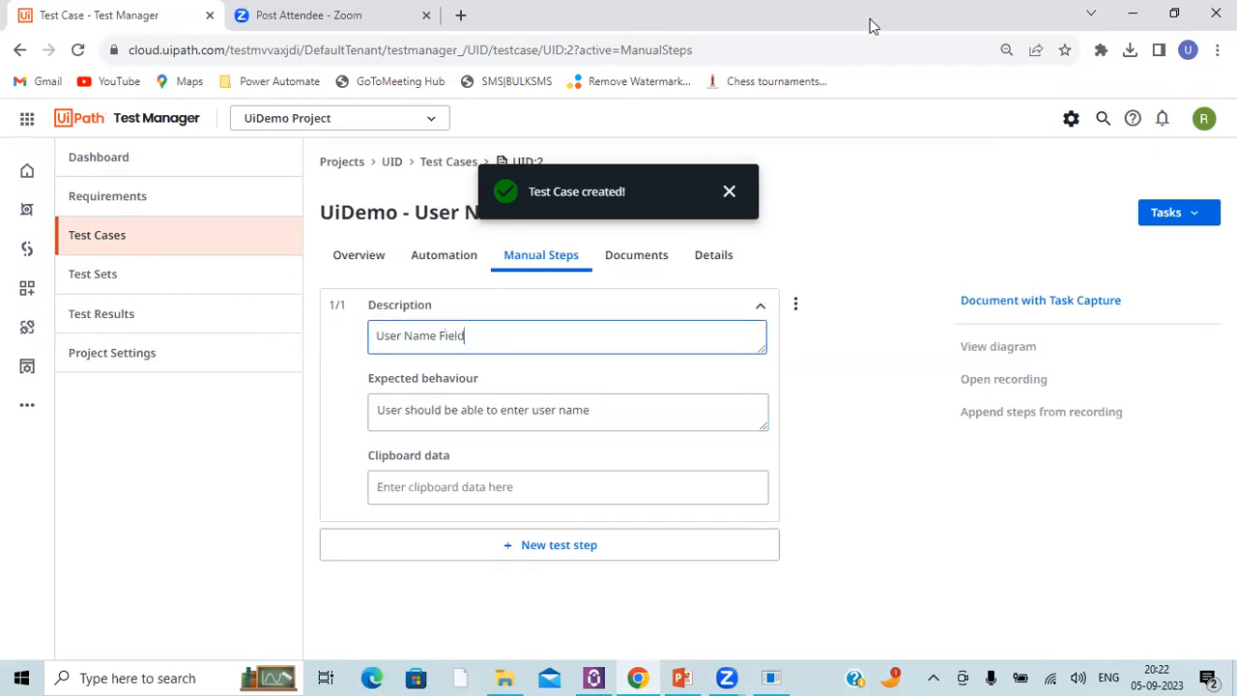
pyautogui.click(378, 343)
pyautogui.write('To Verify')
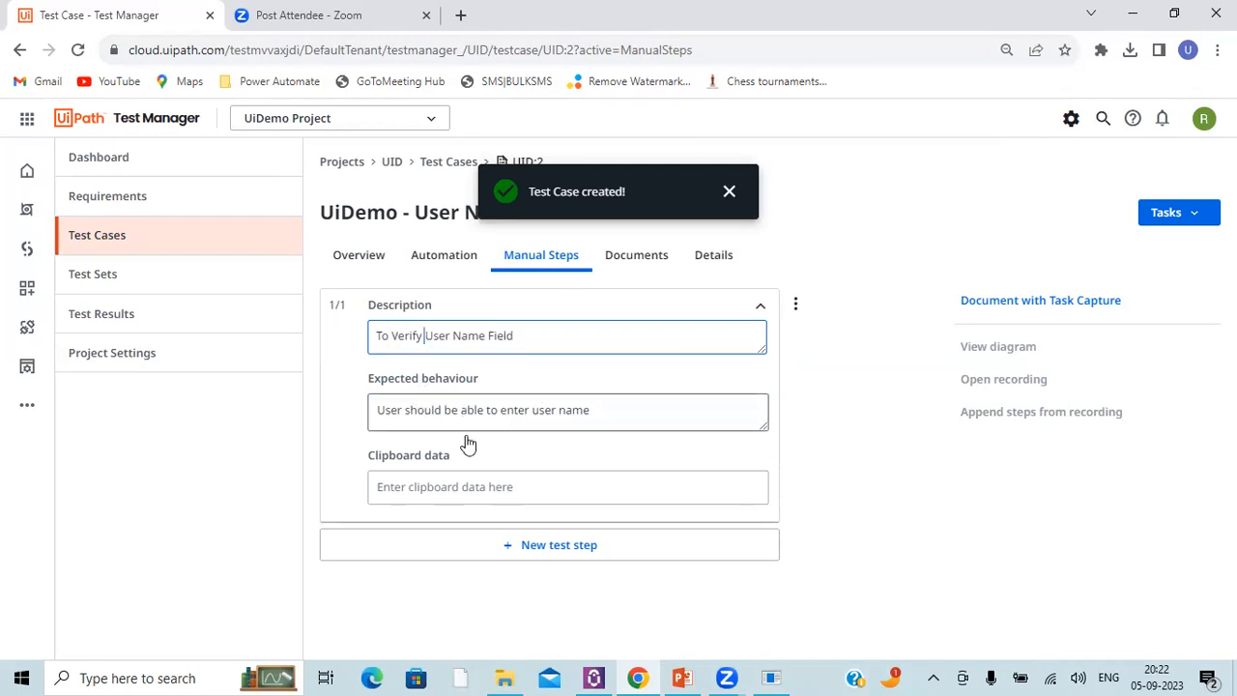
pyautogui.click(647, 263)
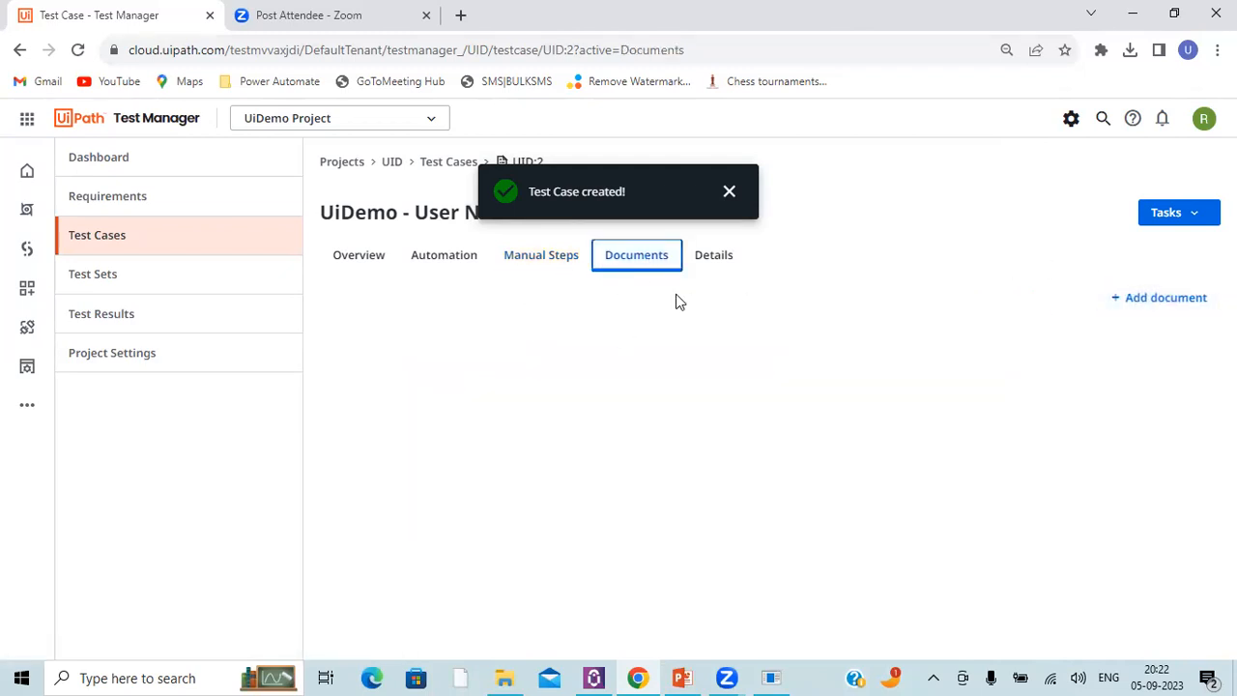
# Step: Start a new test case in UiDemo Project named "UiDemo - Password Field"
pyautogui.click(452, 166)
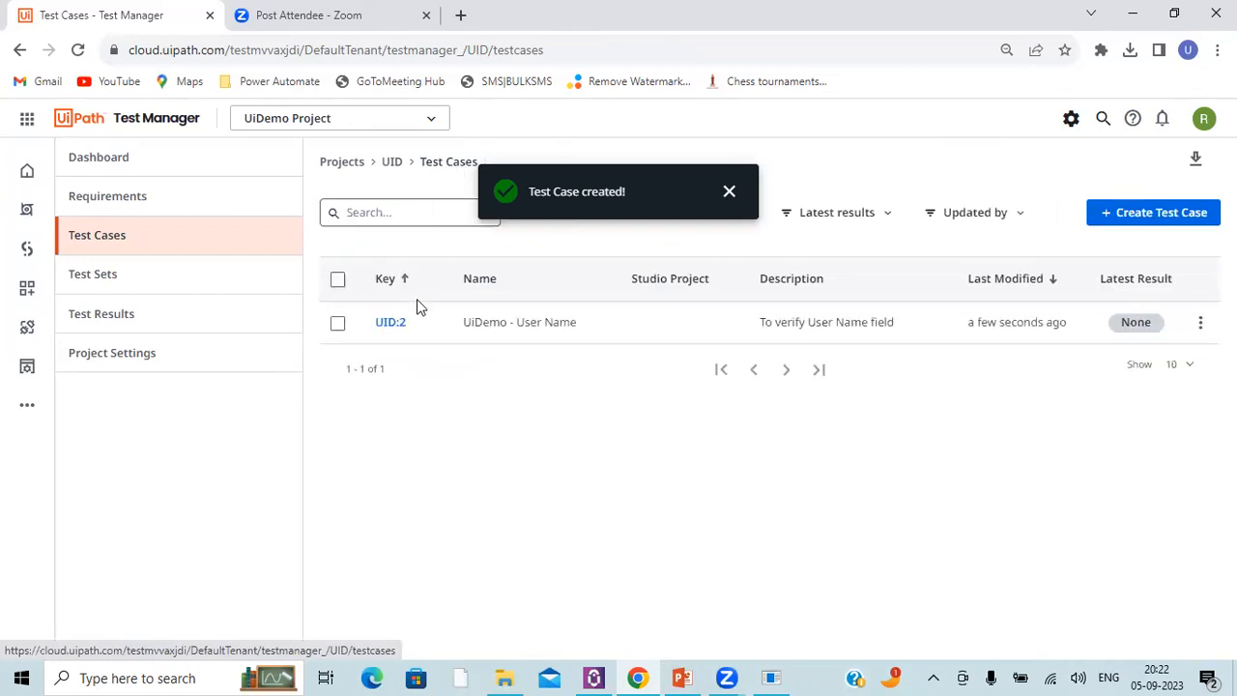
pyautogui.tripleClick(539, 322)
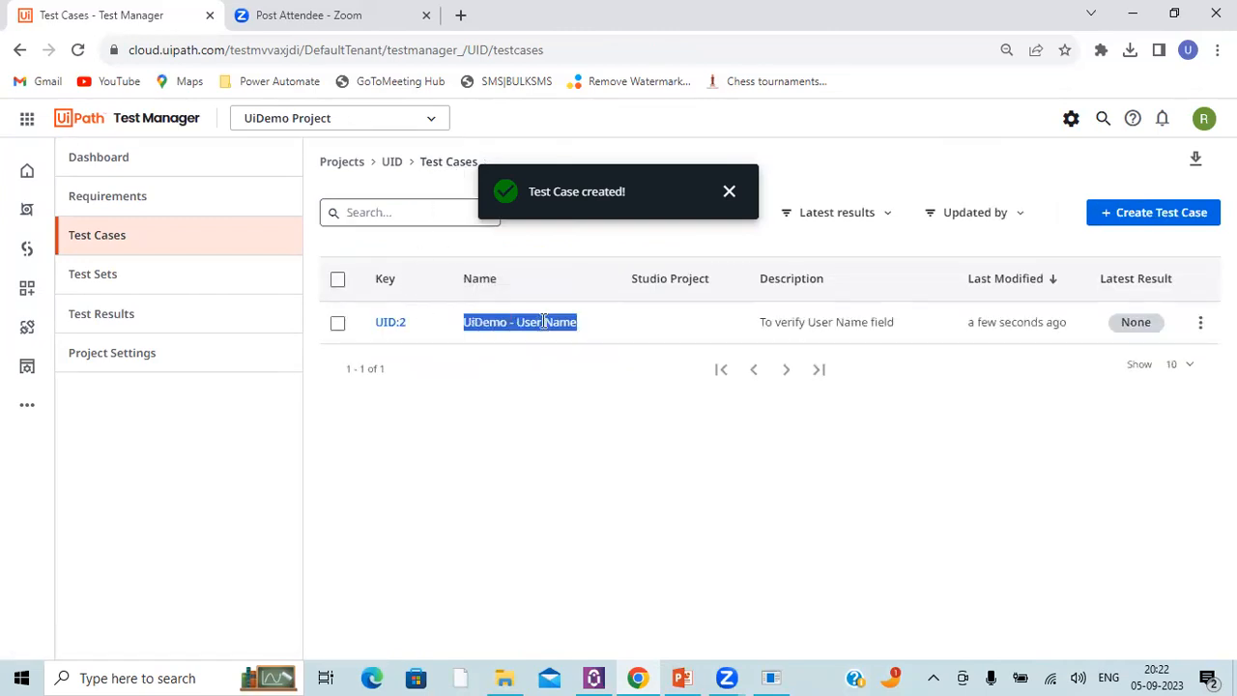
pyautogui.click(1138, 217)
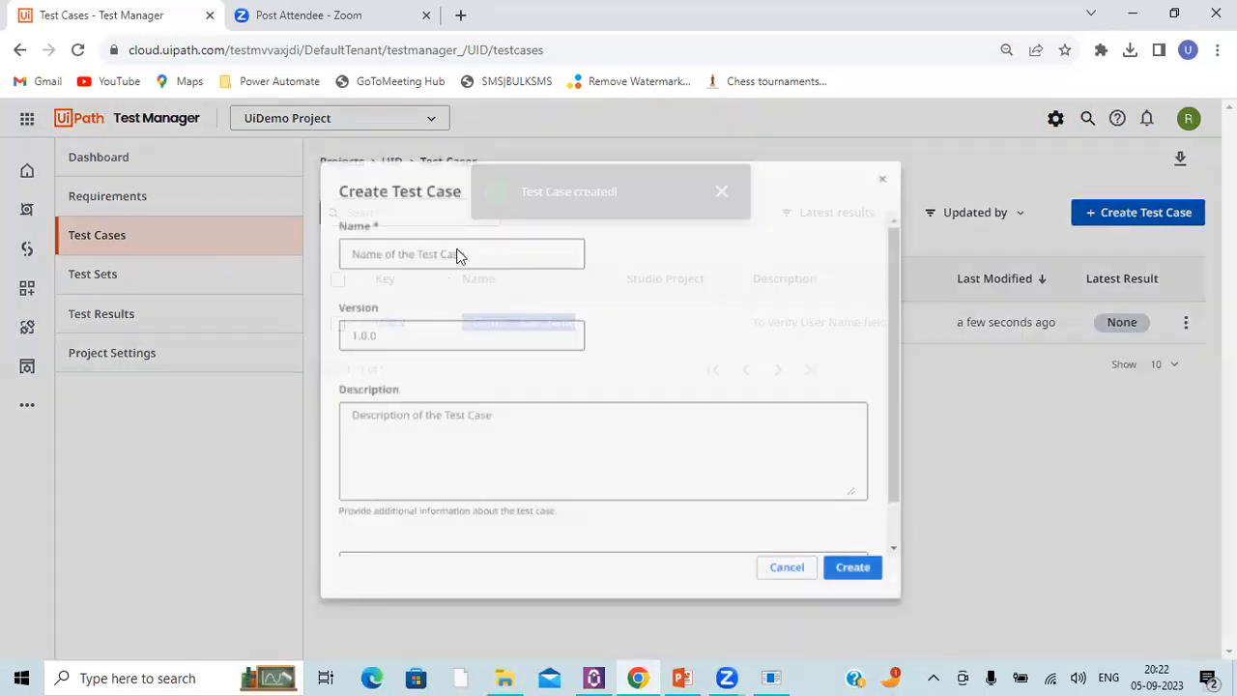
pyautogui.write('UiDemo - Password ')
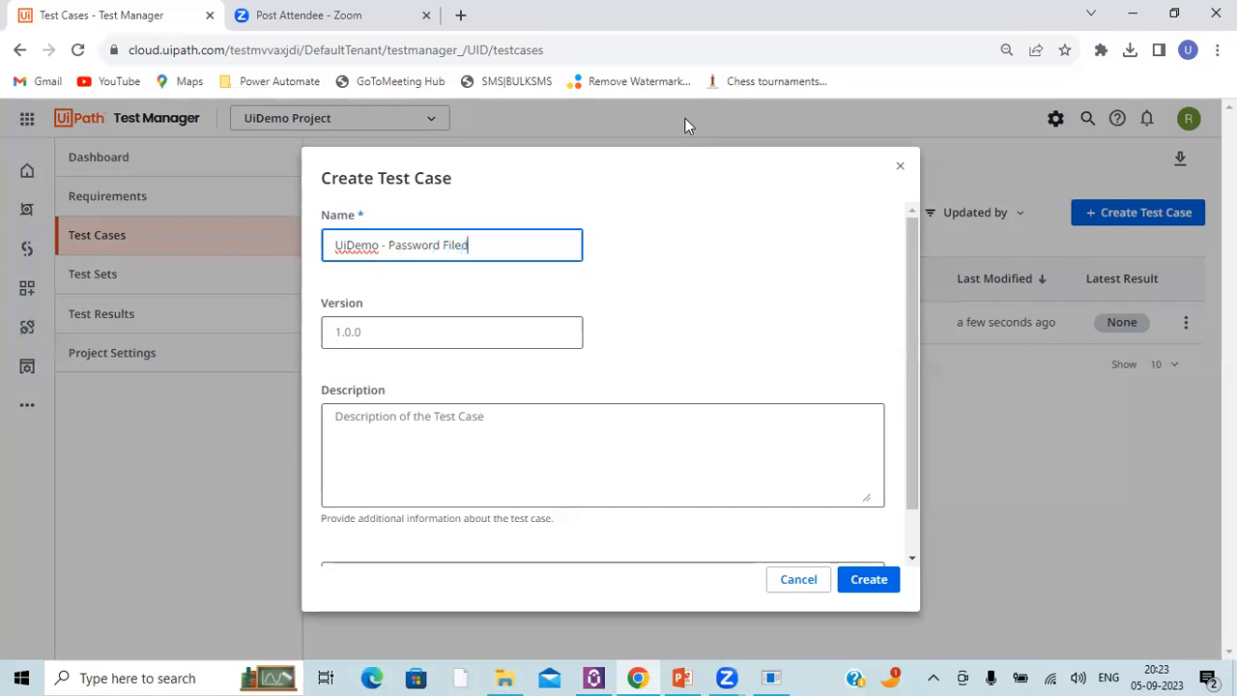
pyautogui.write('Filed')
pyautogui.press('BackSpace')
pyautogui.press('BackSpace')
pyautogui.press('BackSpace')
pyautogui.write('eld')
# Step: Enter the description "To verify password field" and create the test case
pyautogui.click(431, 410)
pyautogui.write('T')
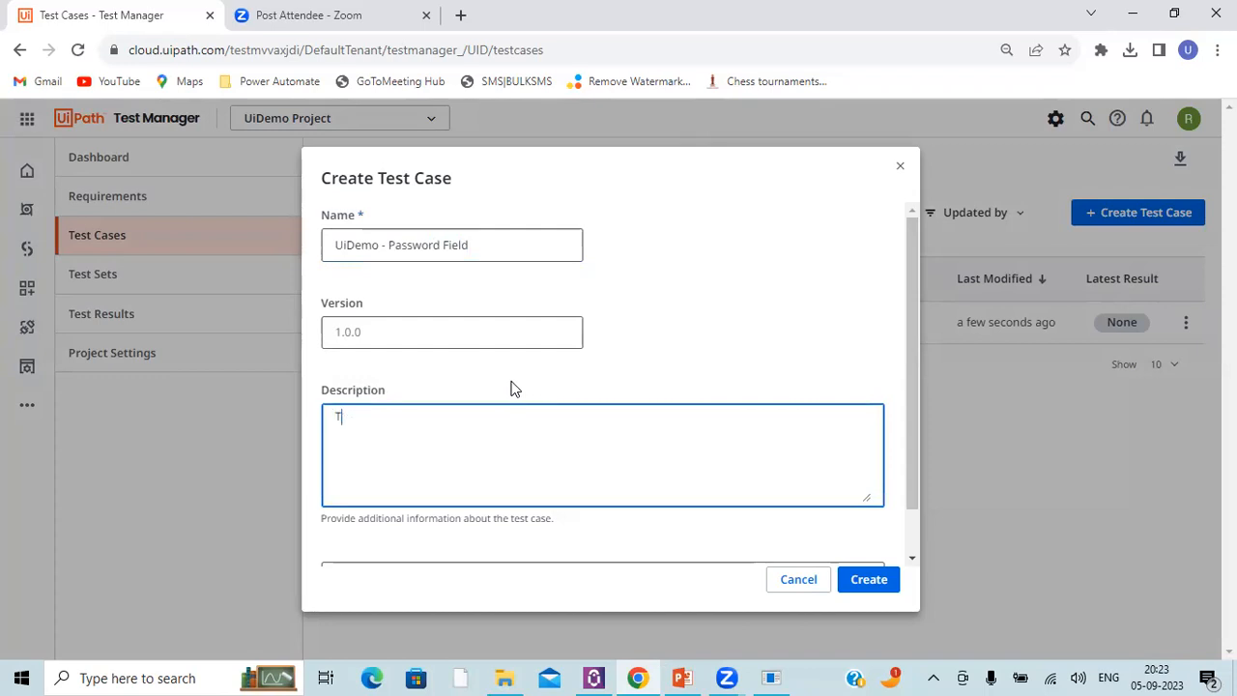
pyautogui.write('o verify password field')
pyautogui.click(860, 582)
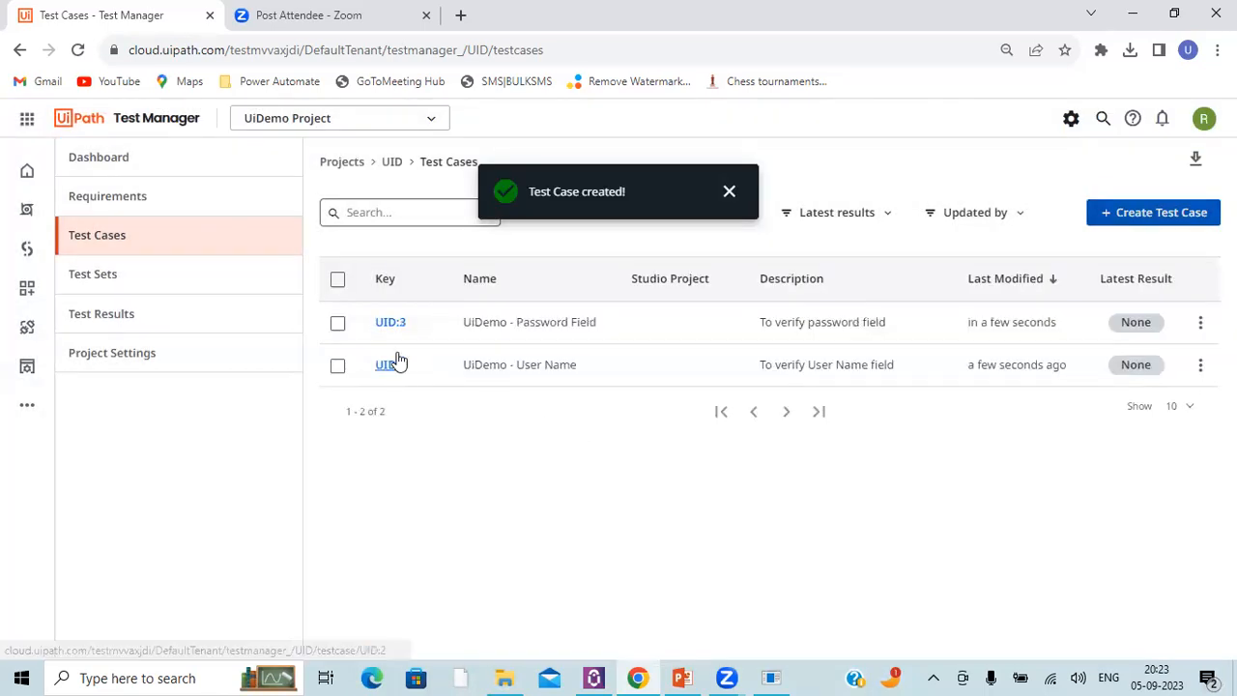
# Step: Open the UiDemo - Password Field test case and add a manual test step described as "To Verify Password Filed"
pyautogui.click(387, 327)
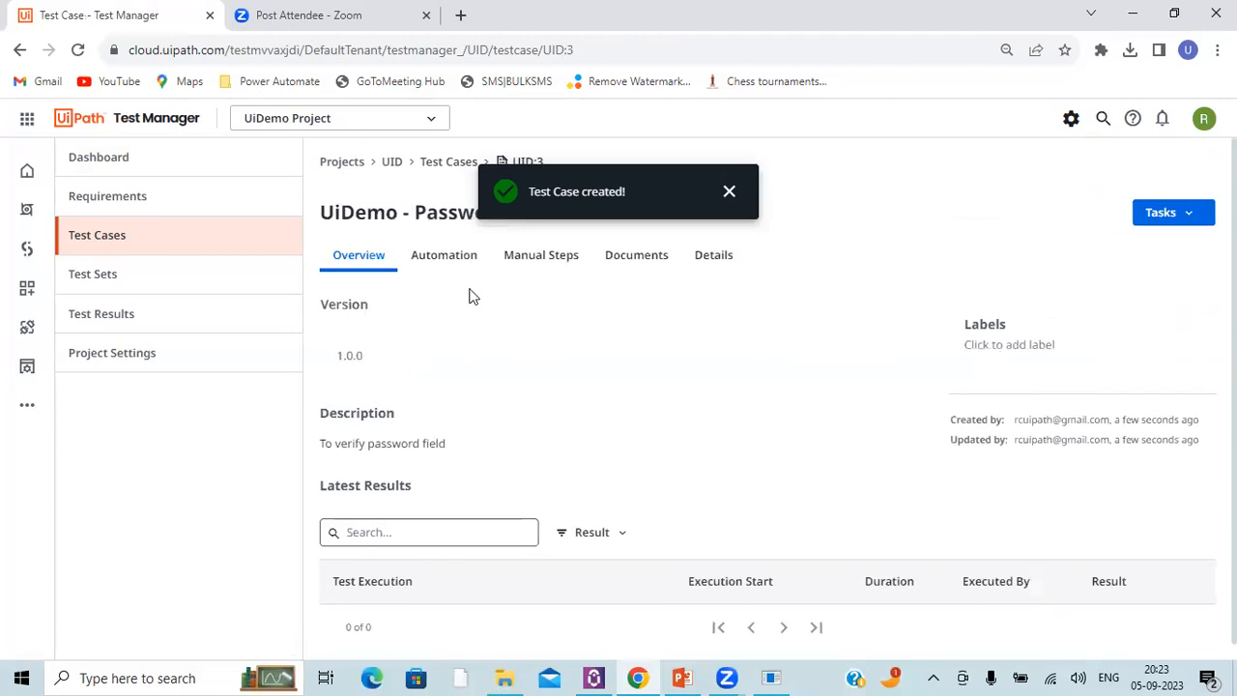
pyautogui.click(529, 267)
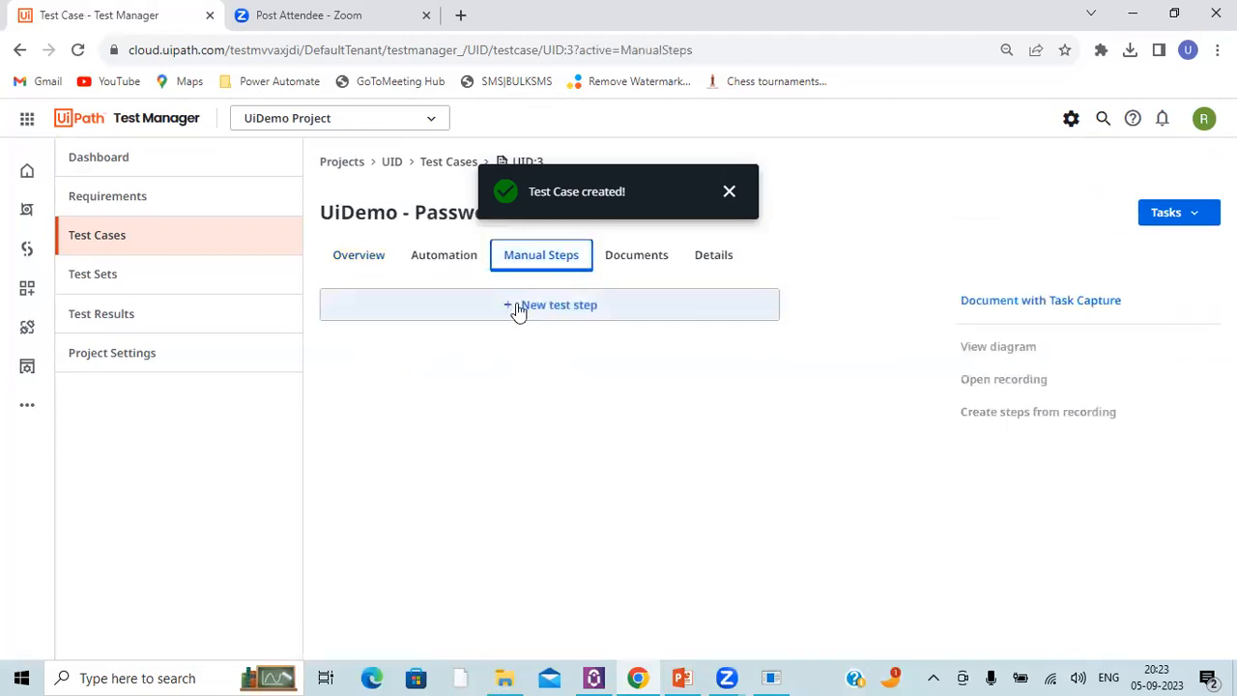
pyautogui.click(516, 305)
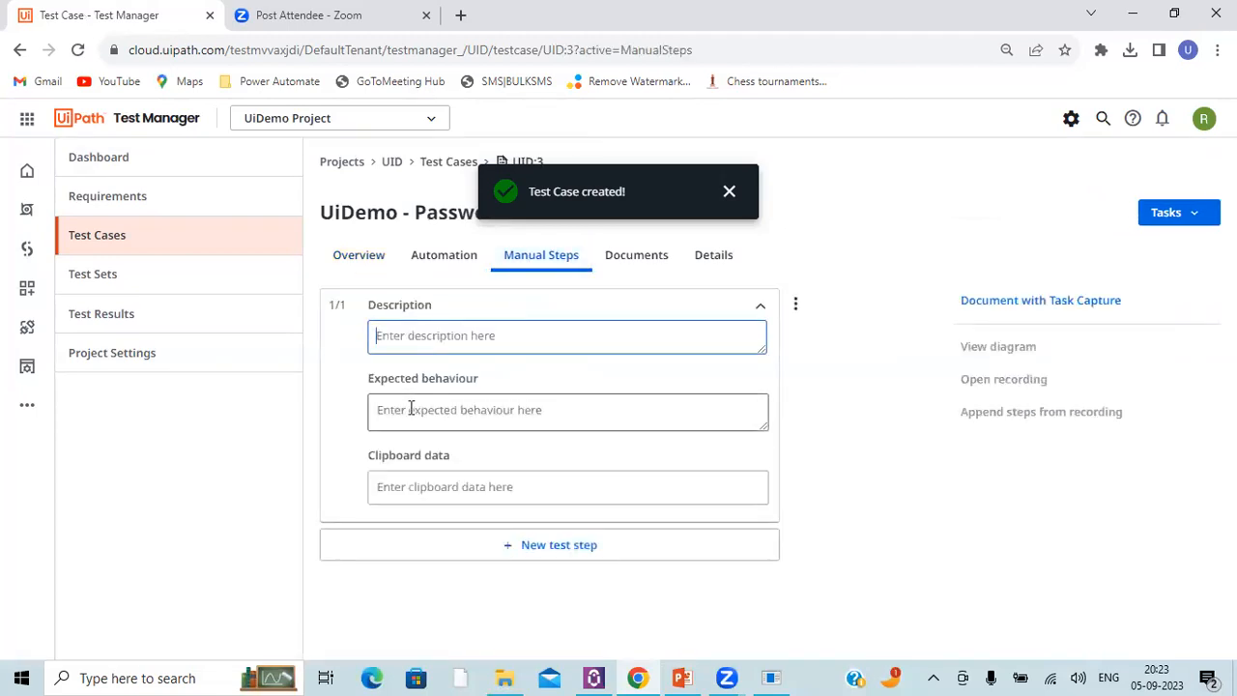
pyautogui.write('To Verify Password')
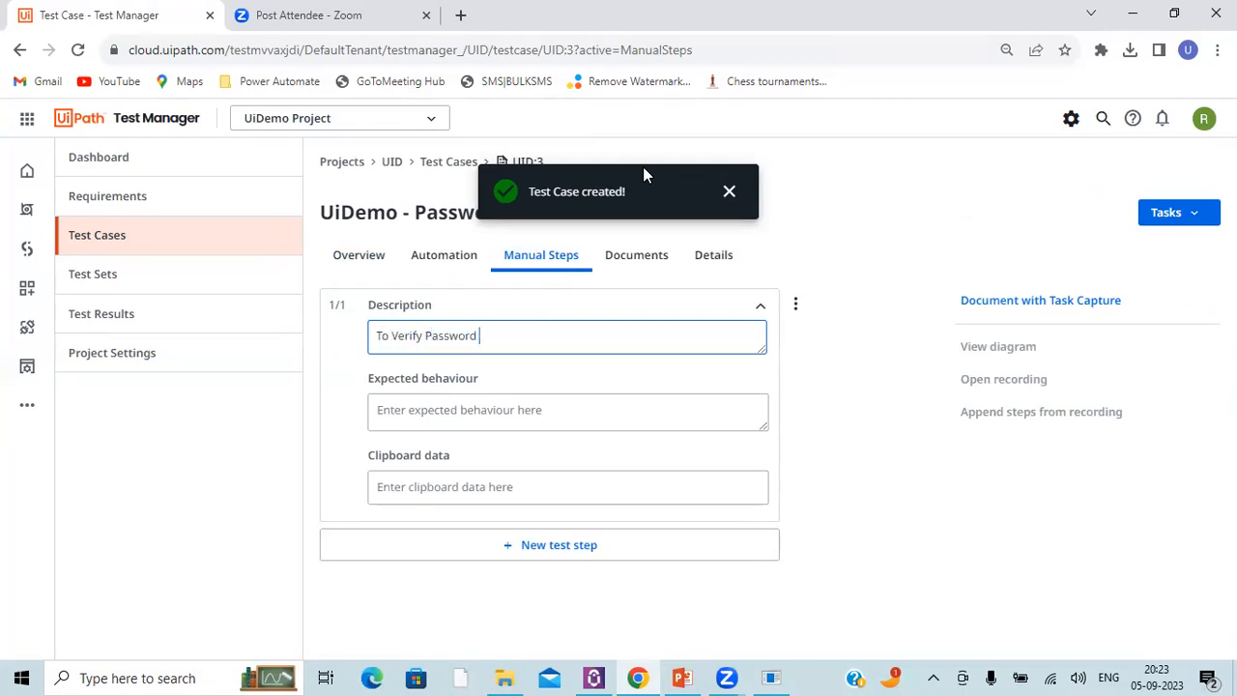
pyautogui.write('Filed')
# Step: Set the manual test step's expected behaviour to "User should be able to enter the Password"
pyautogui.click(555, 422)
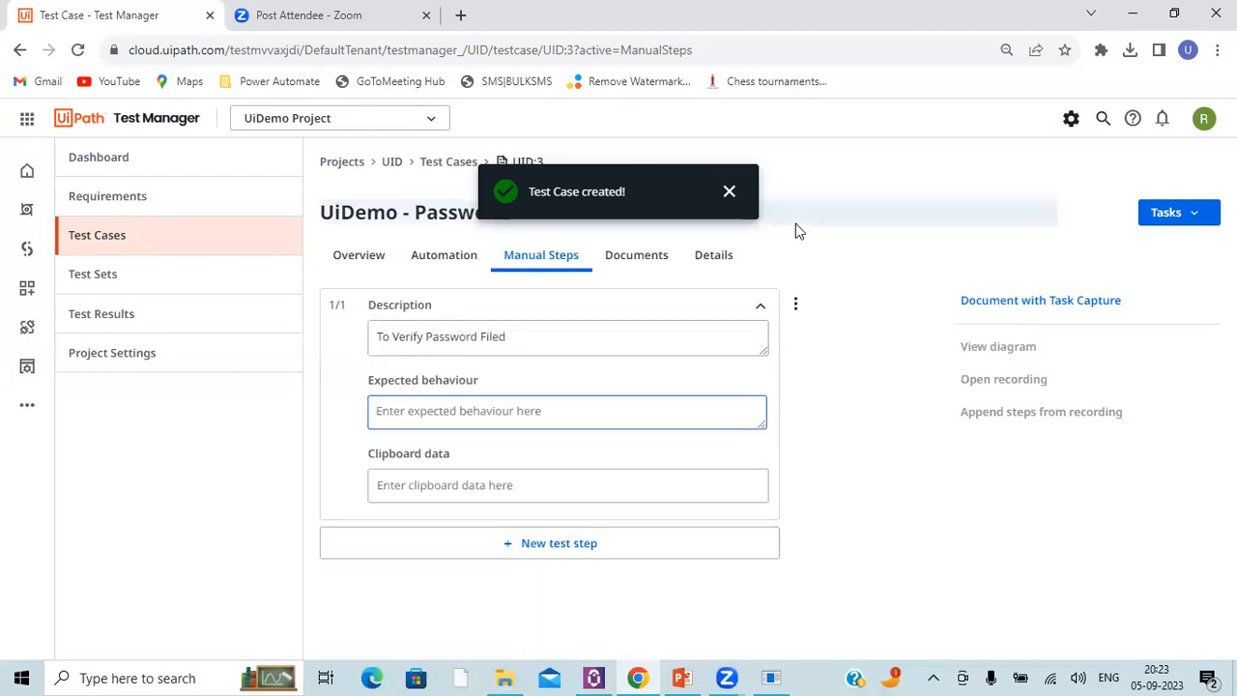
pyautogui.write('User should be')
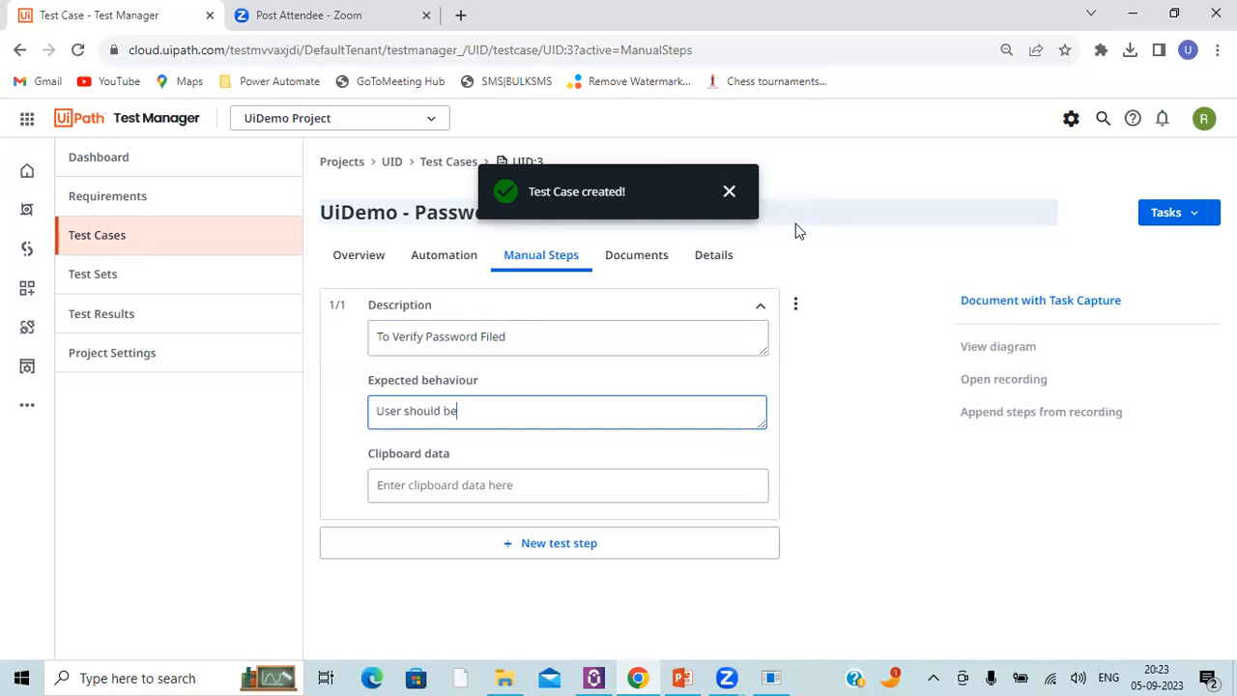
pyautogui.write(' able to enter the')
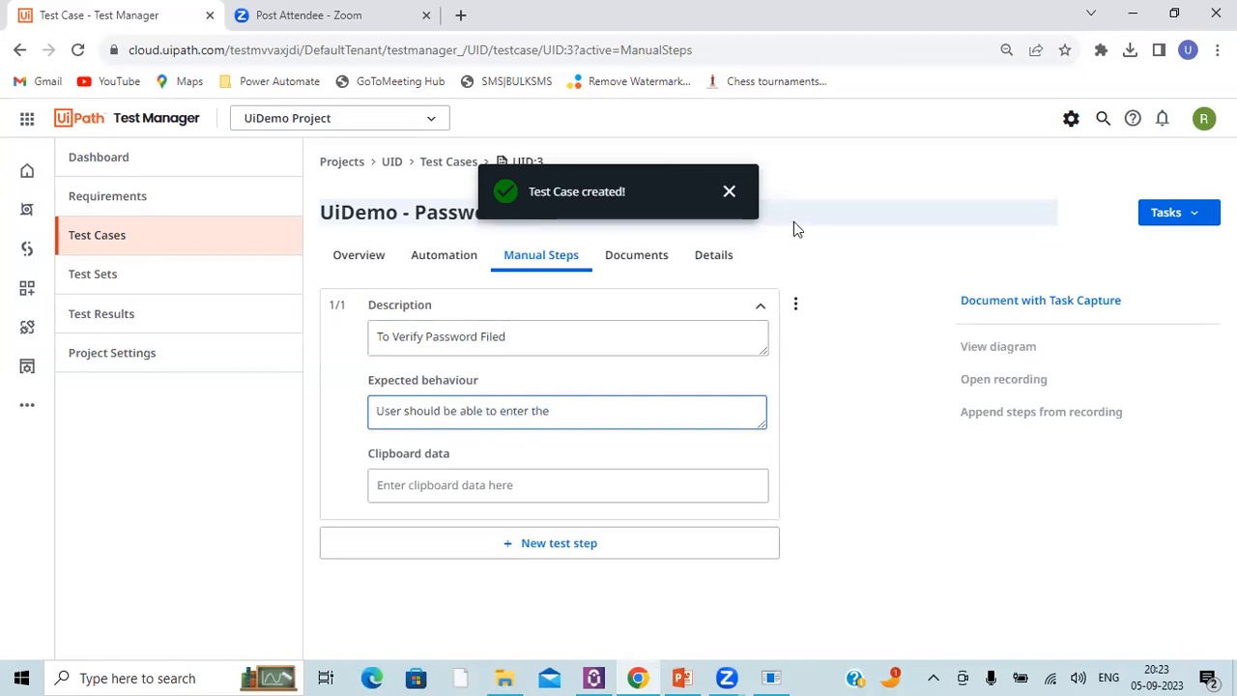
pyautogui.write(' Password')
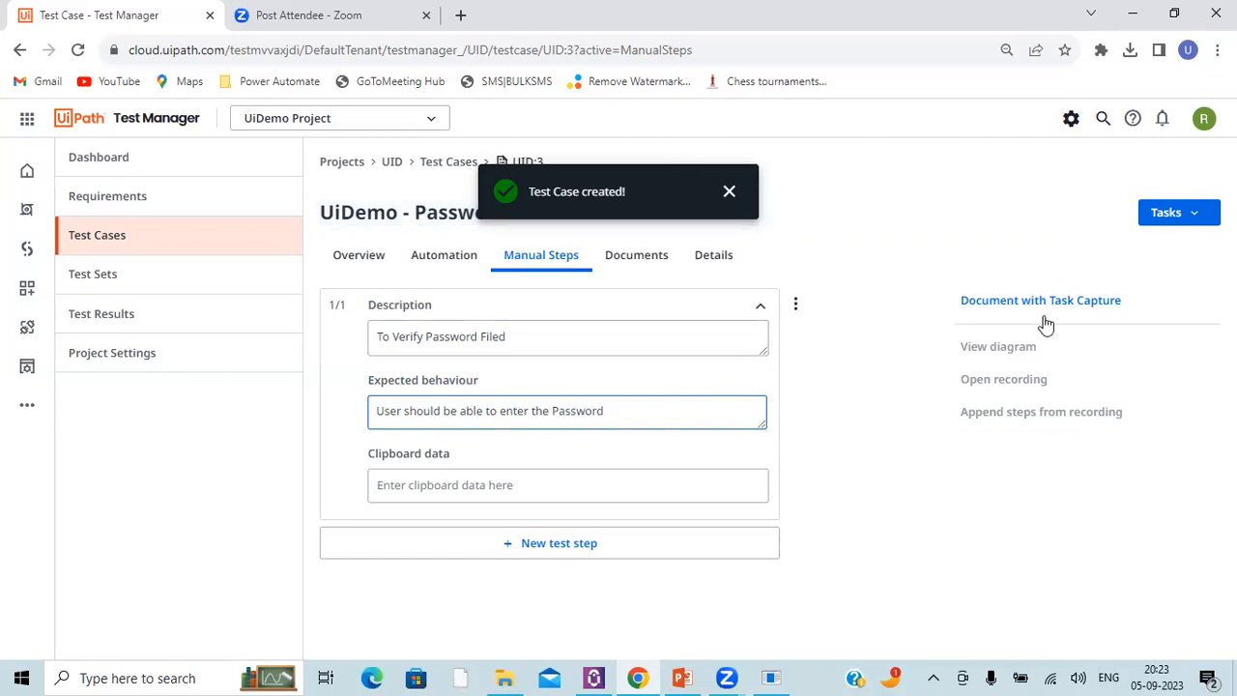
pyautogui.click(889, 396)
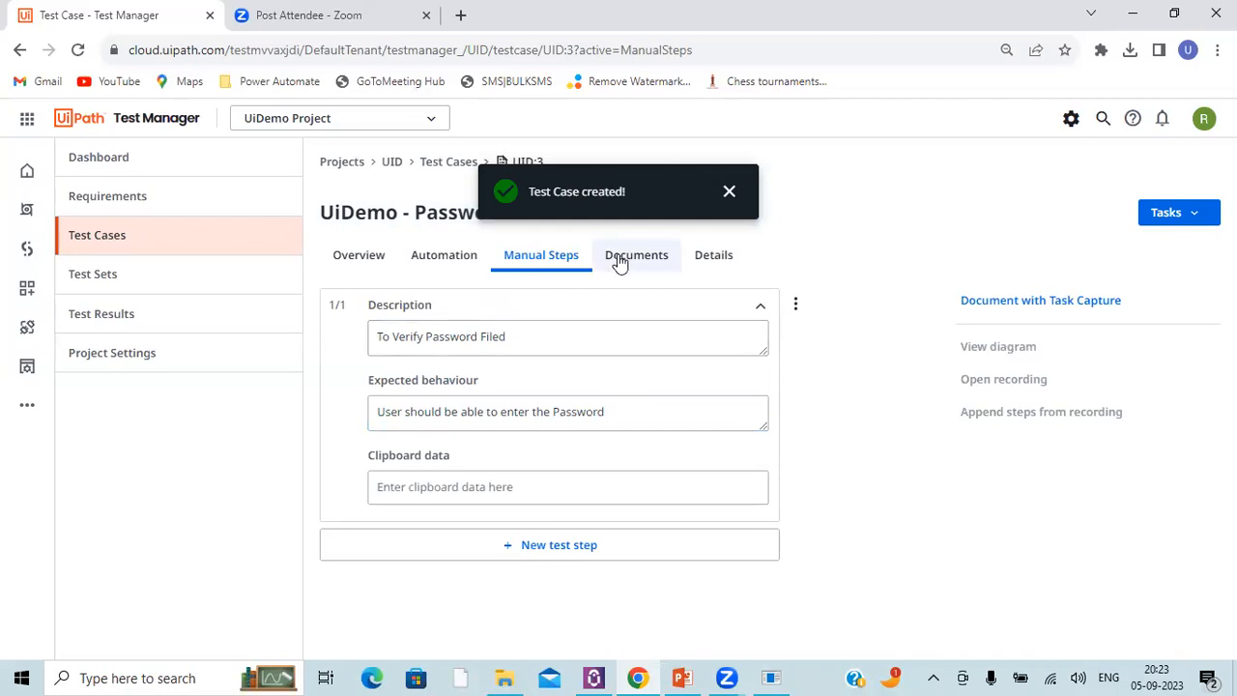
# Step: Review the password test case's overview and the names in the project's test case list
pyautogui.click(359, 255)
pyautogui.click(450, 166)
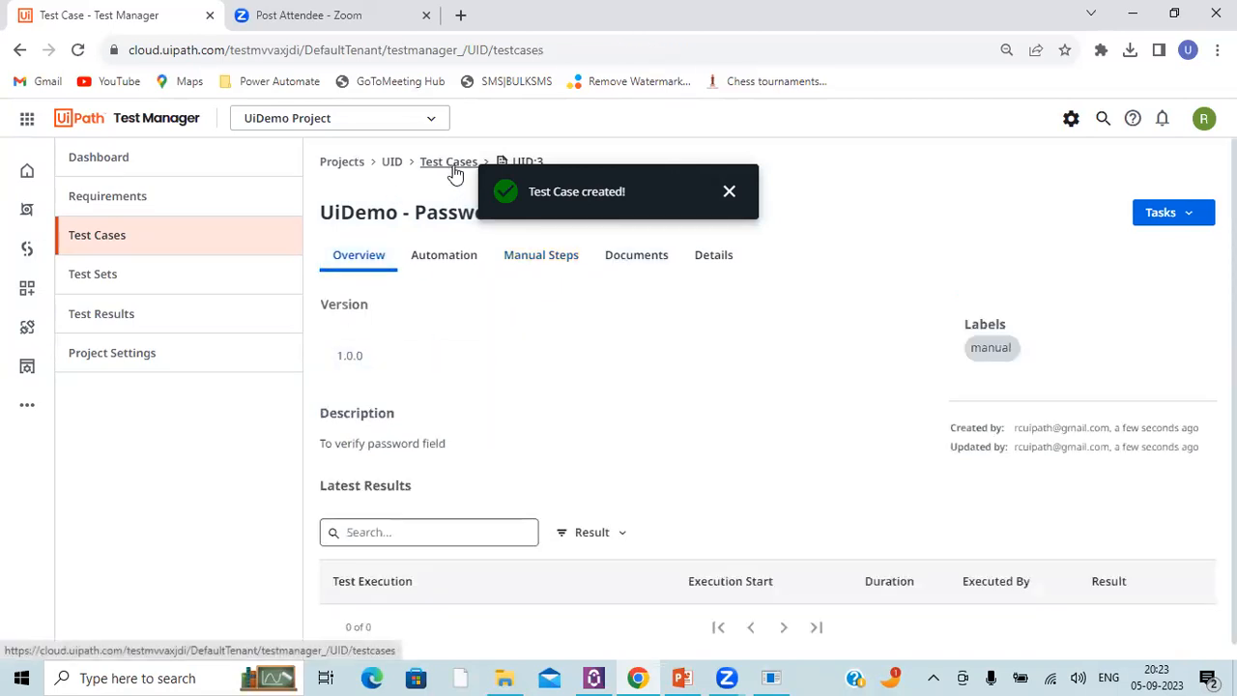
pyautogui.moveTo(464, 330); pyautogui.dragTo(605, 319)
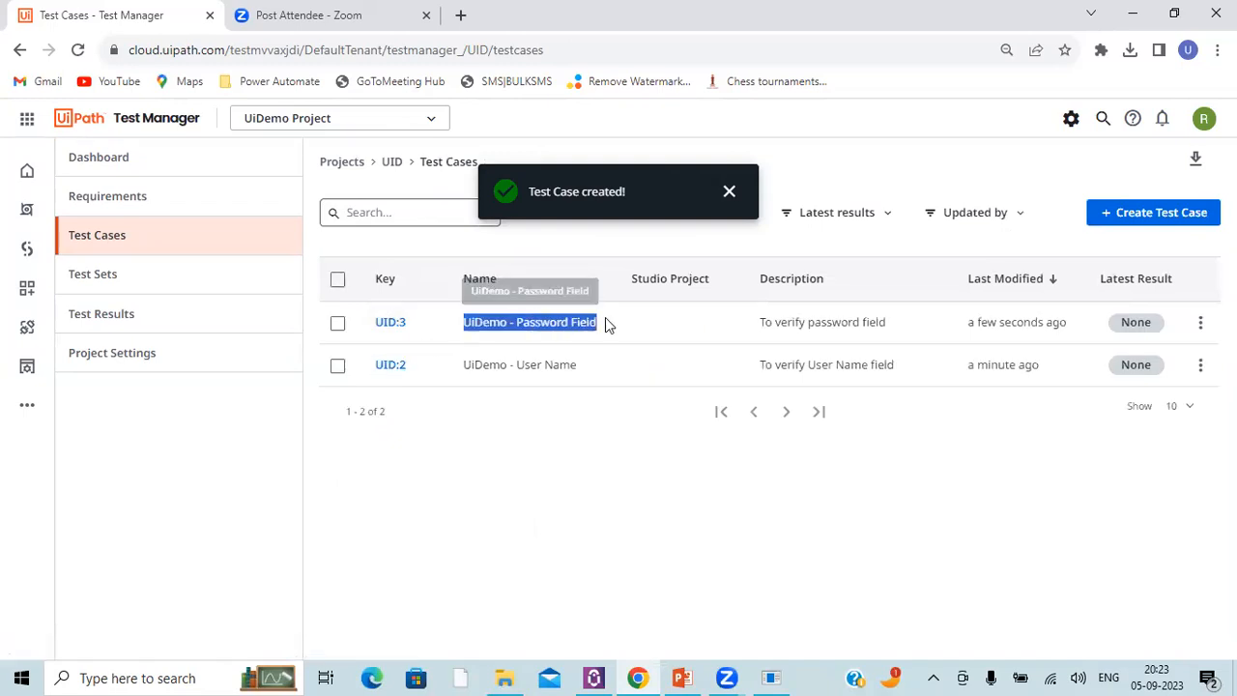
pyautogui.moveTo(466, 368); pyautogui.dragTo(587, 368)
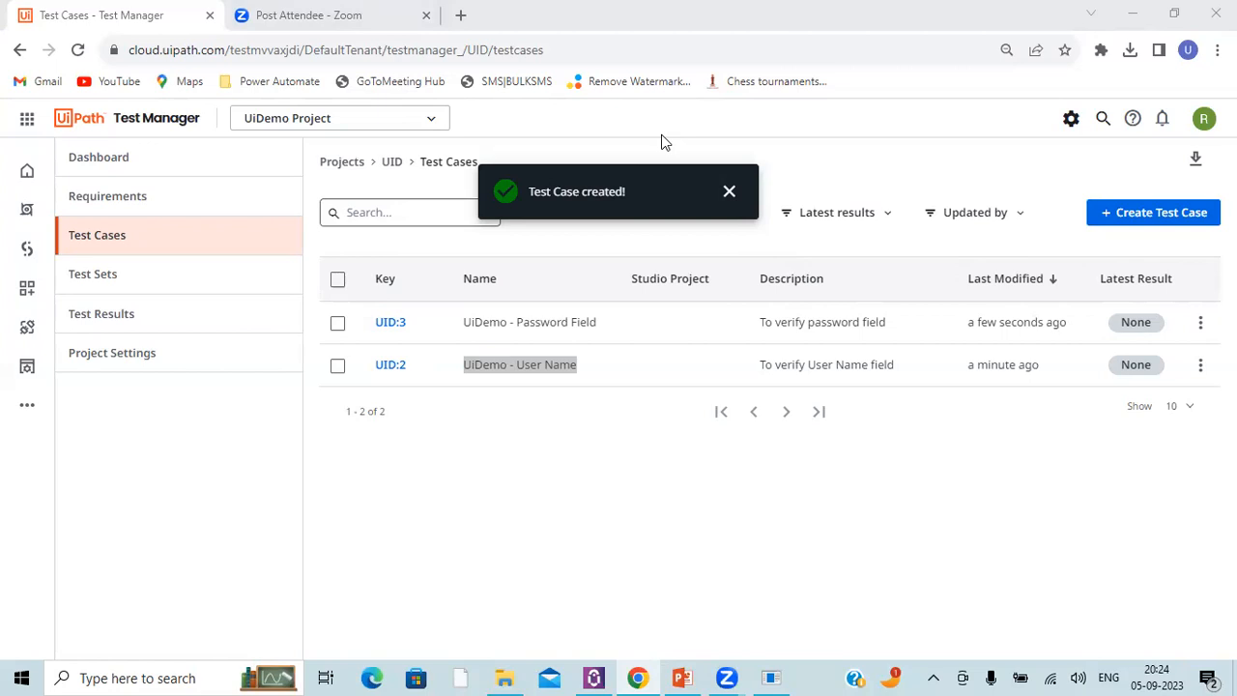
pyautogui.click(536, 470)
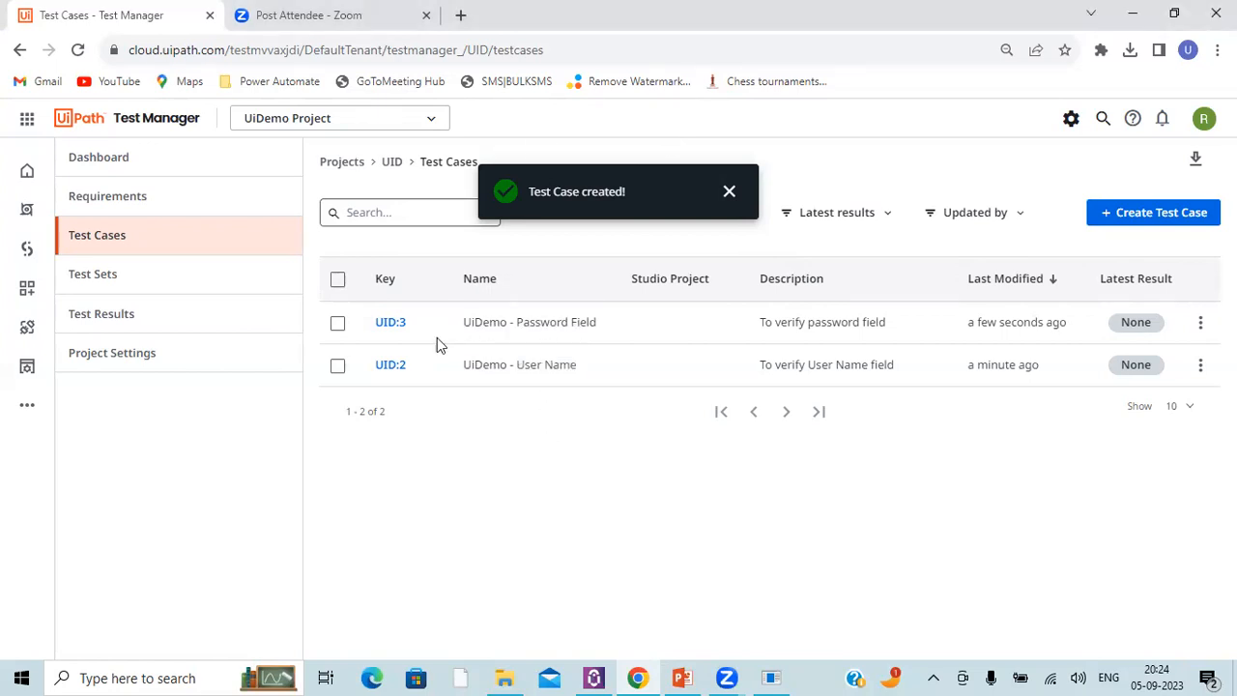
# Step: Assign the UiDemo - Password Field and UiDemo - User Name test cases to the UiDemo Login requirement
pyautogui.click(130, 205)
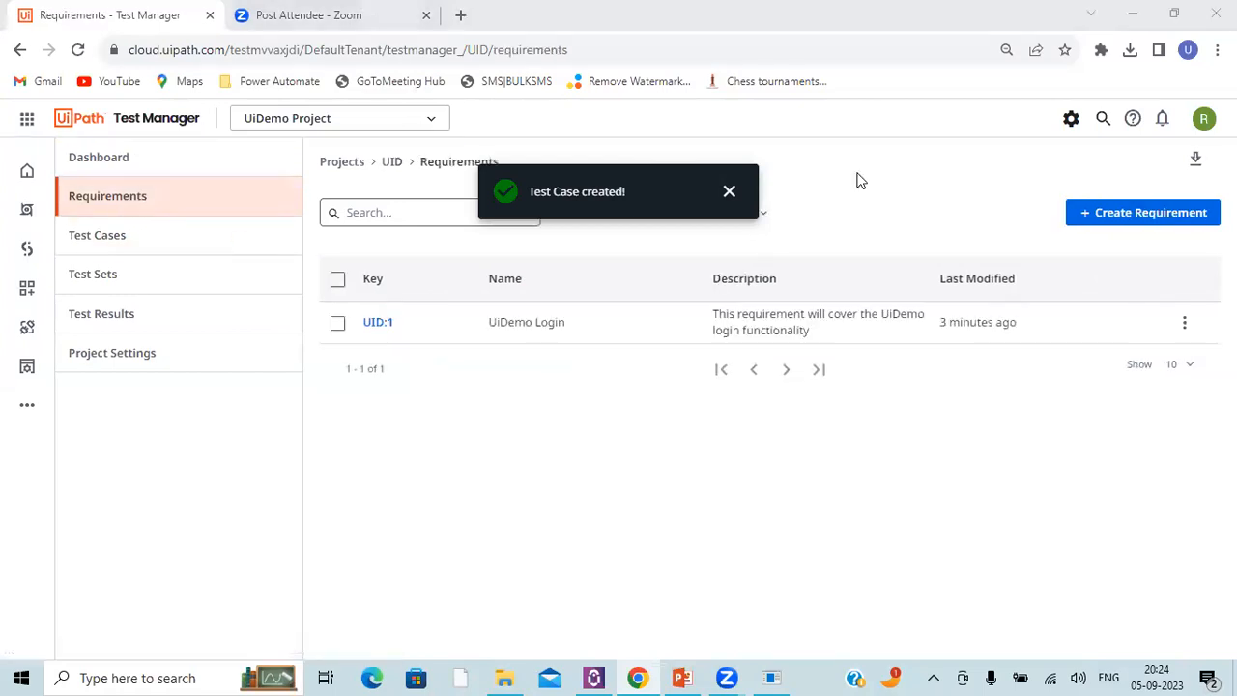
pyautogui.click(385, 331)
pyautogui.click(1194, 213)
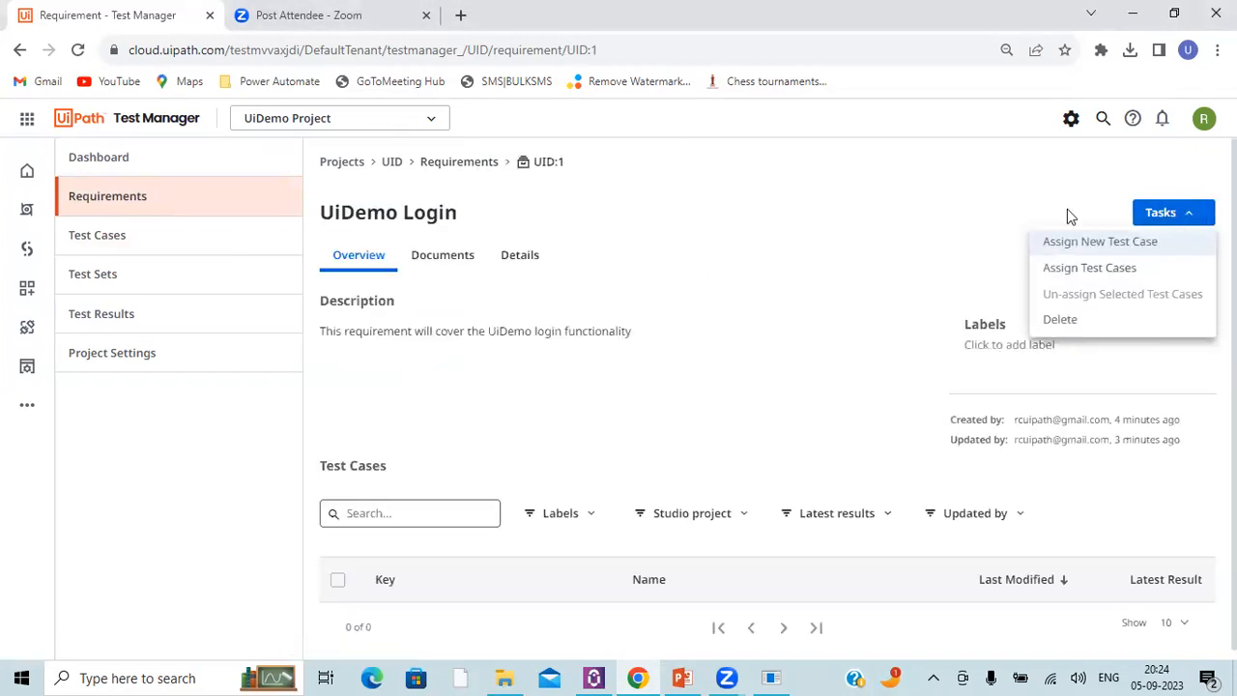
pyautogui.click(1078, 269)
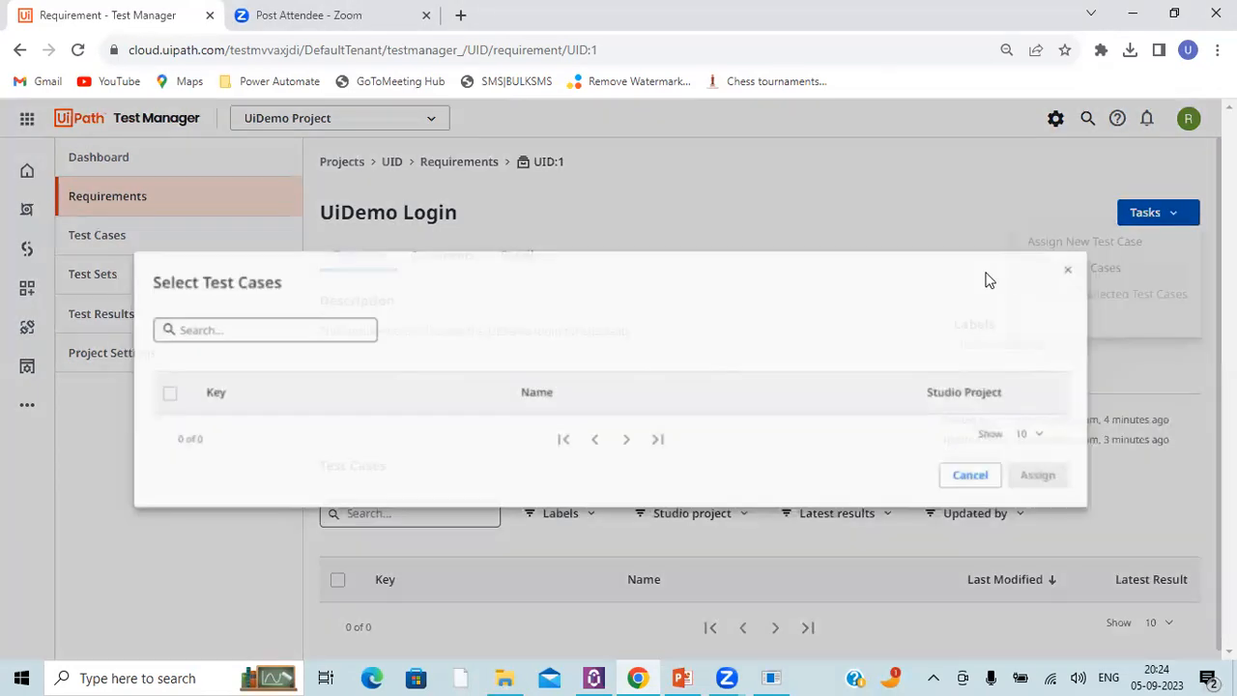
pyautogui.tripleClick(592, 391)
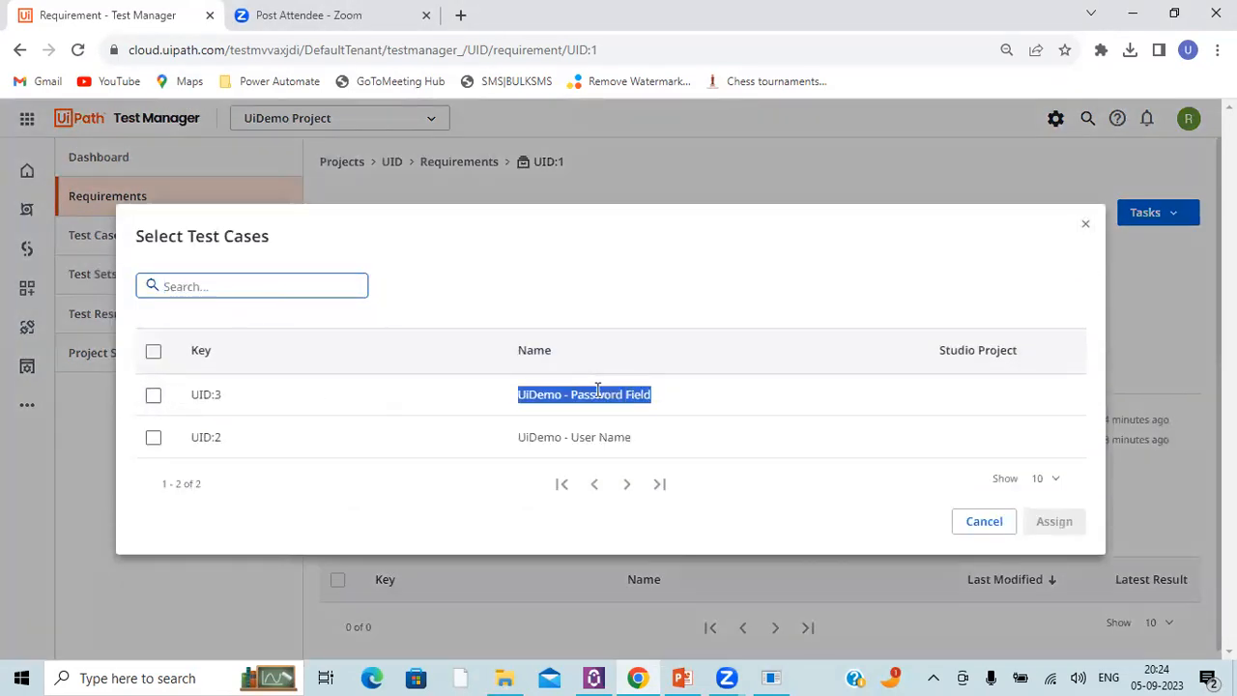
pyautogui.tripleClick(583, 436)
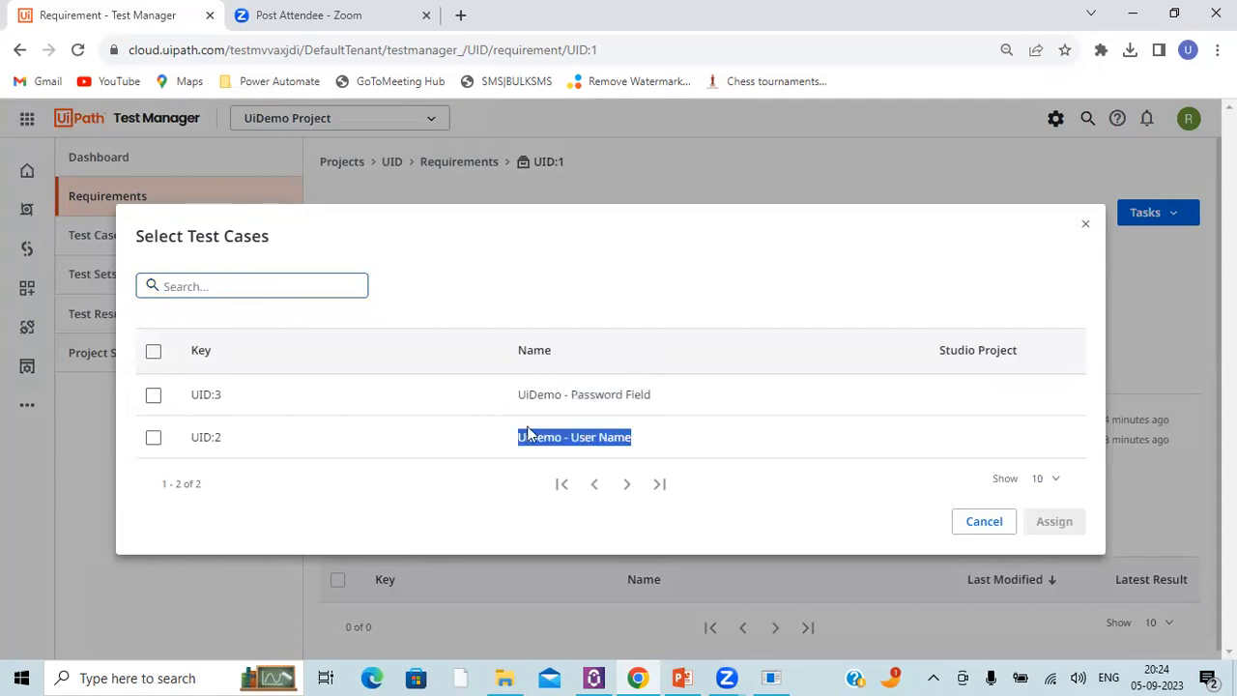
pyautogui.click(152, 352)
pyautogui.click(1055, 496)
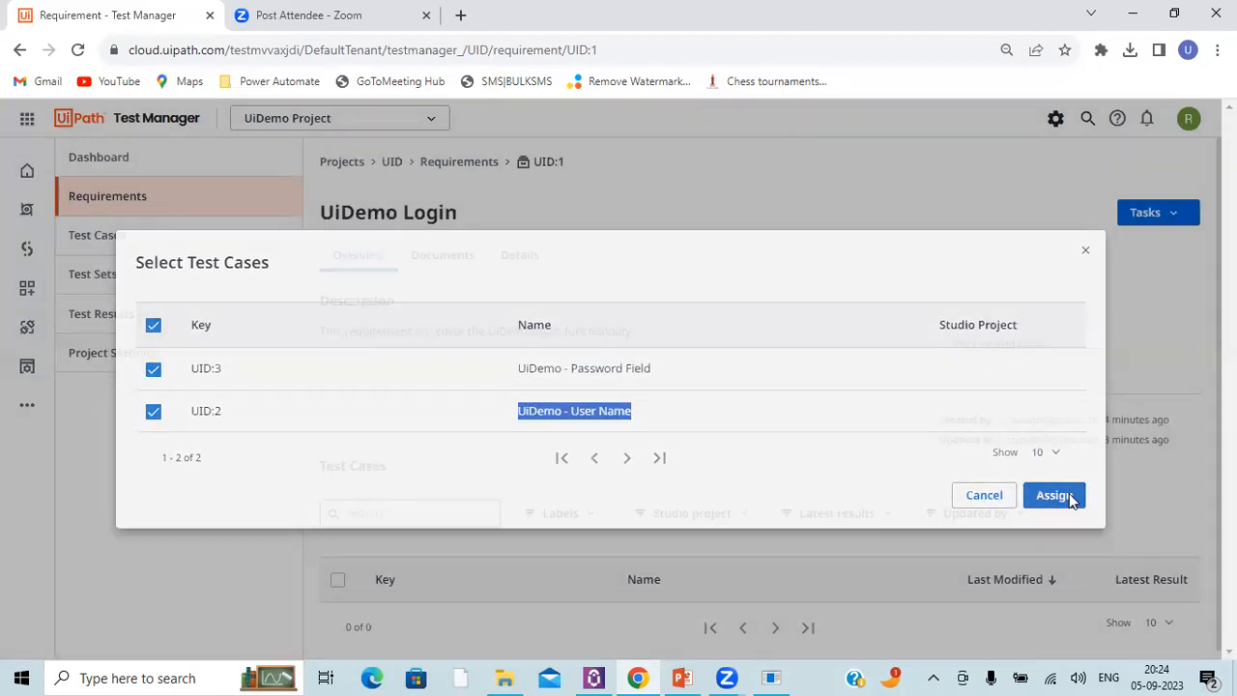
pyautogui.scroll(-1, 544, 411)
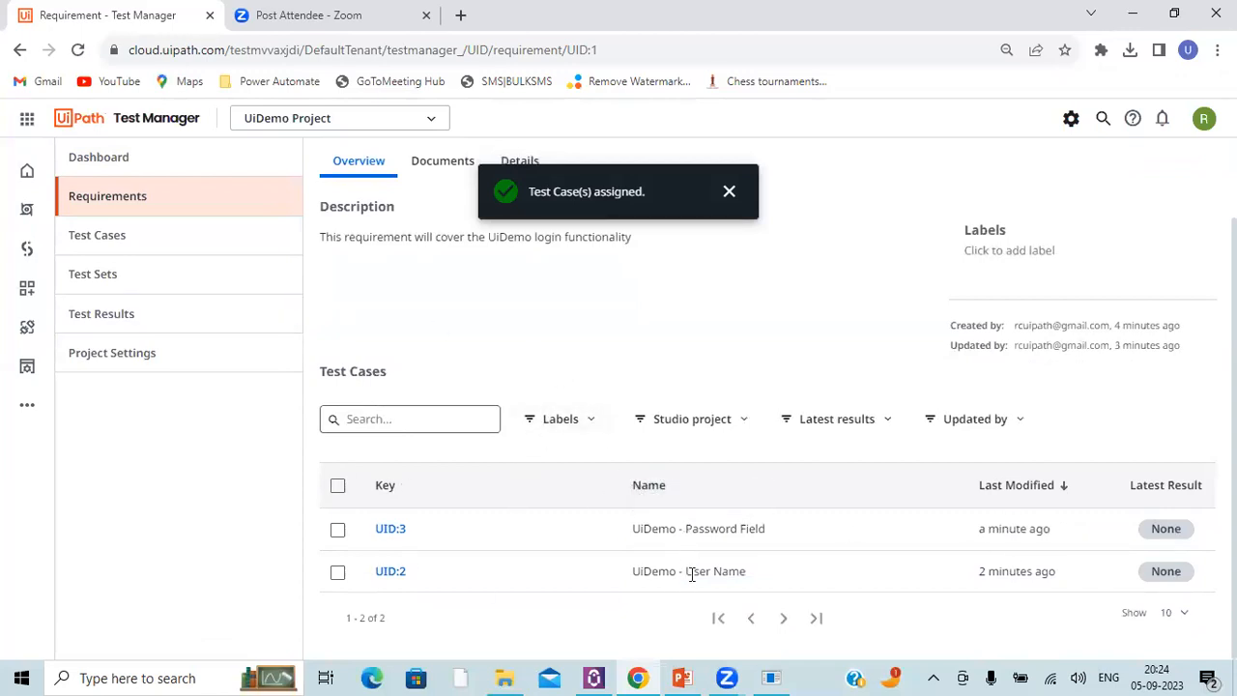
# Step: Start a new test set in UiDemo Project and name it "UiDemo - Login Test Set"
pyautogui.click(119, 252)
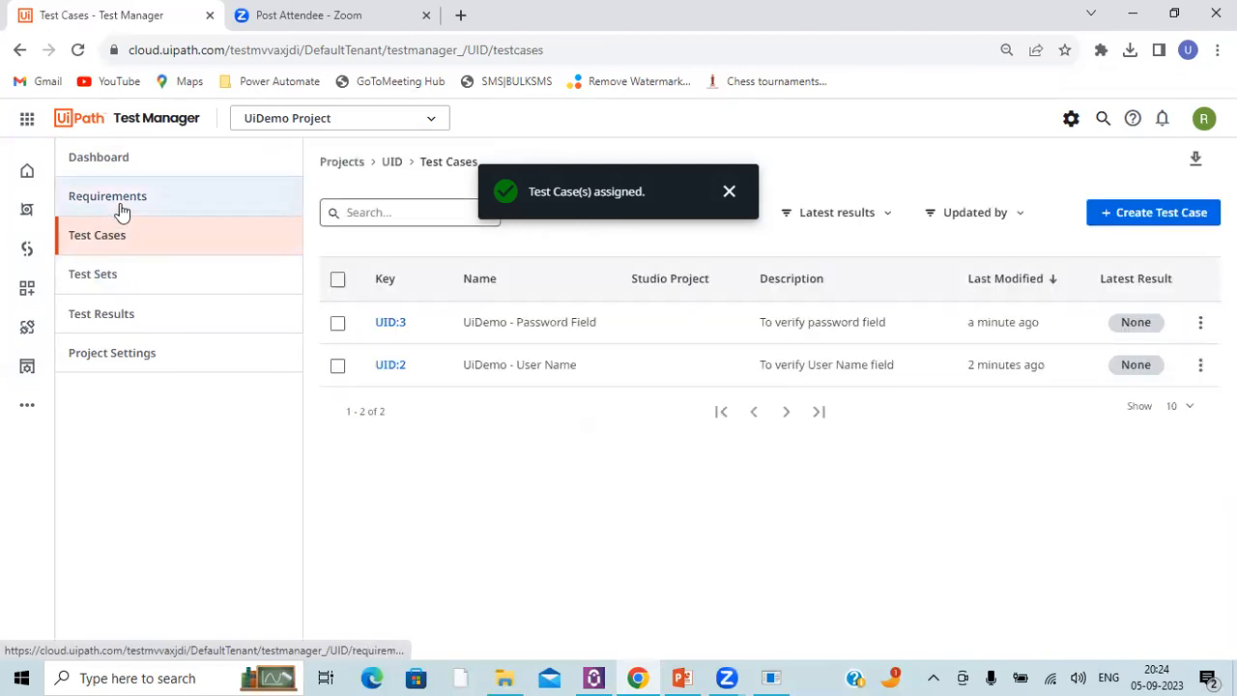
pyautogui.click(94, 278)
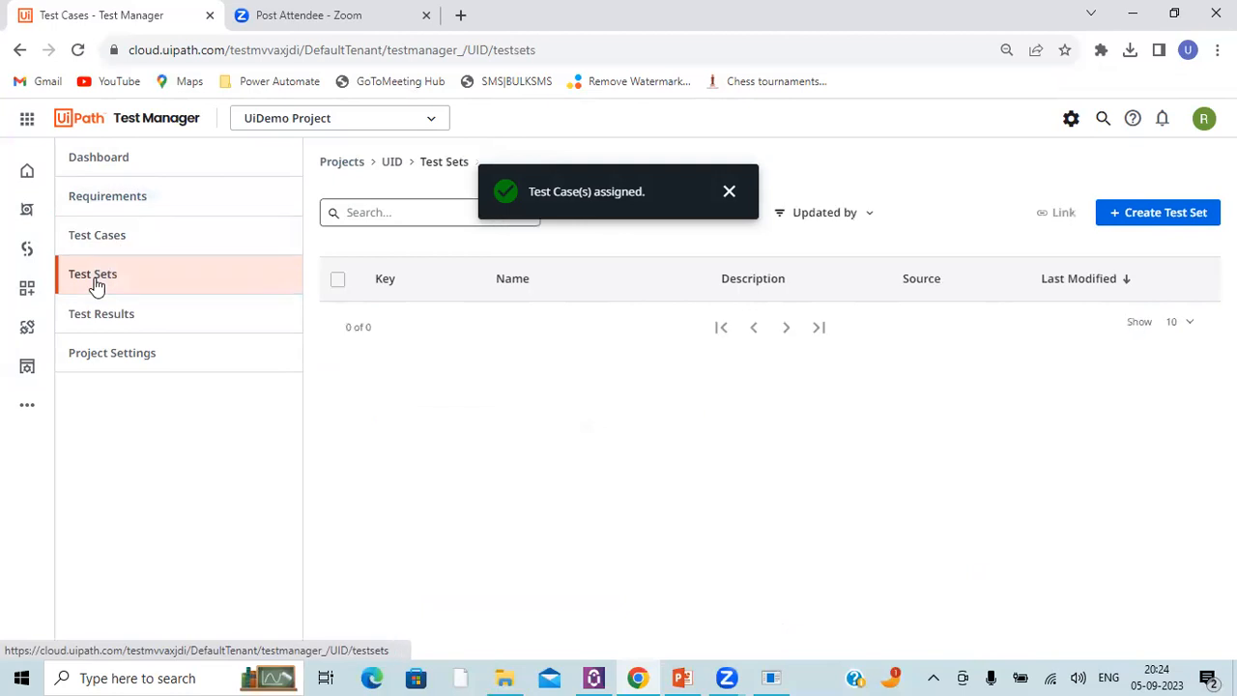
pyautogui.click(1169, 217)
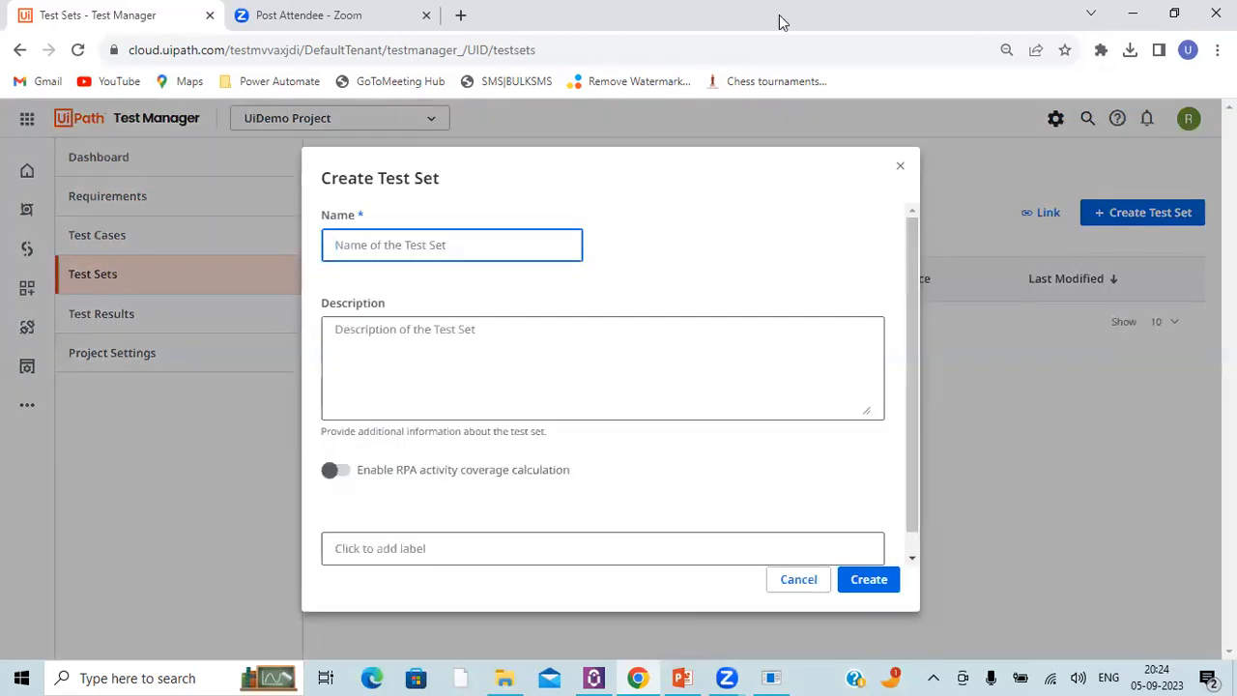
pyautogui.write('L')
pyautogui.press('BackSpace')
pyautogui.write('UiDemo - Login Test Set')
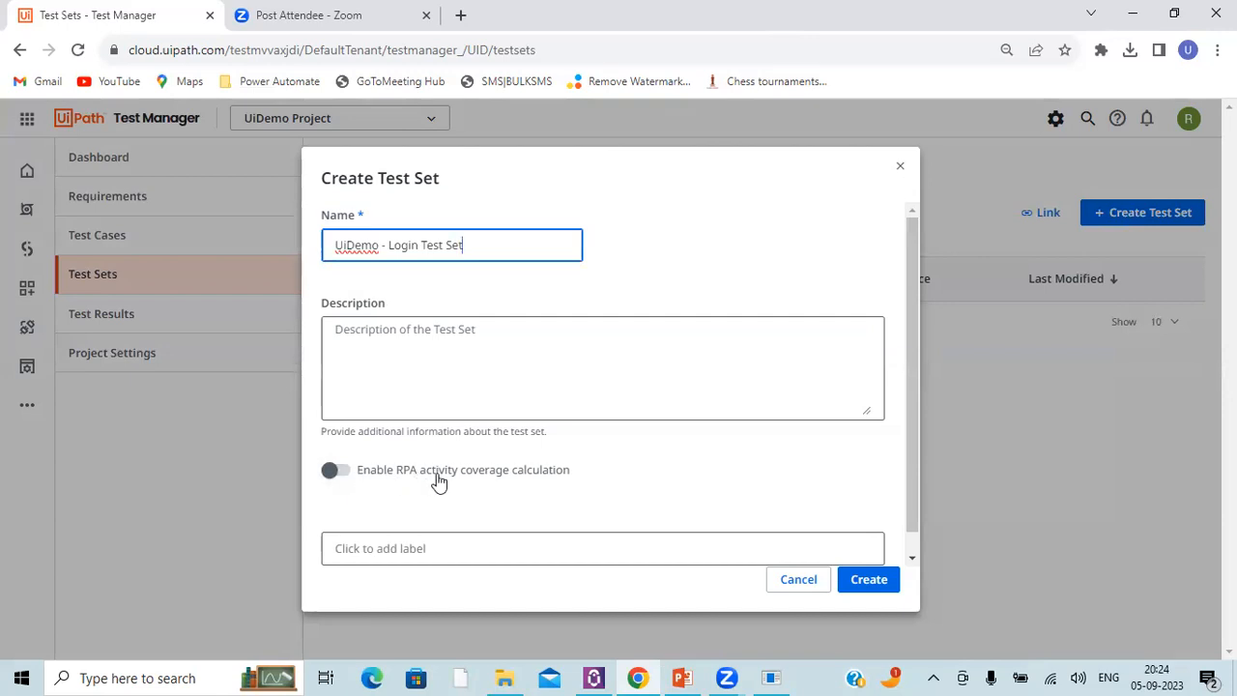
# Step: Enable RPA activity coverage calculation for the new test set and create it
pyautogui.click(348, 479)
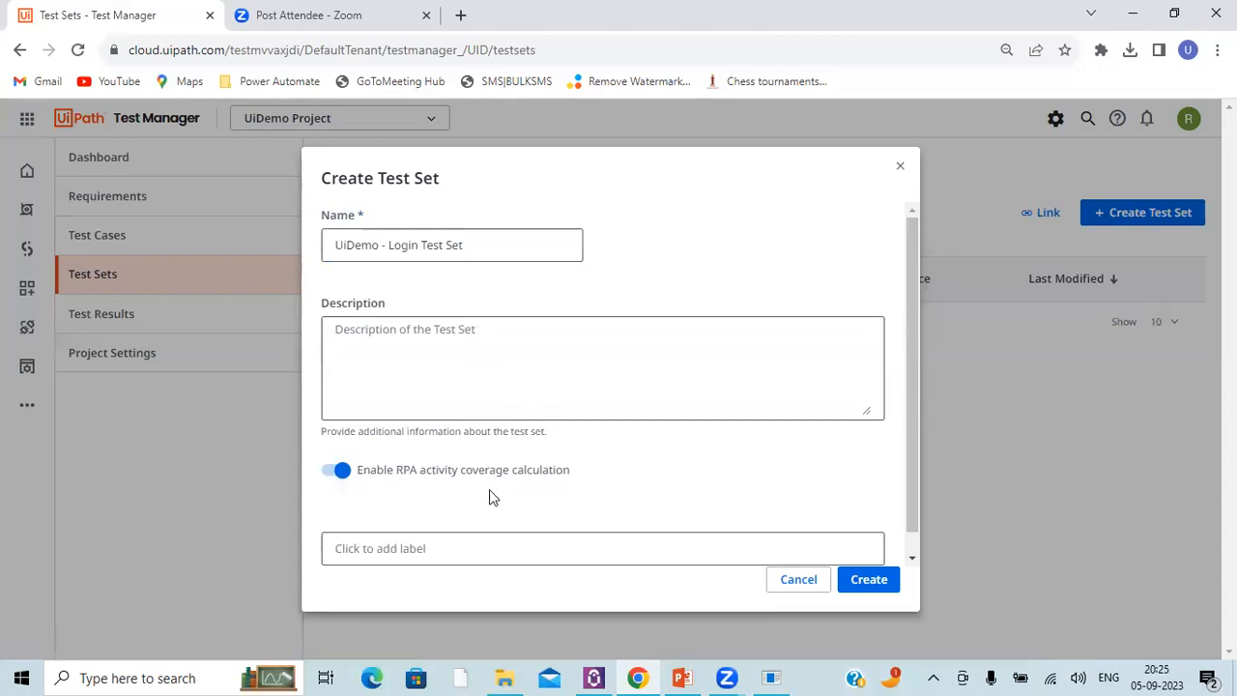
pyautogui.scroll(-1, 488, 475)
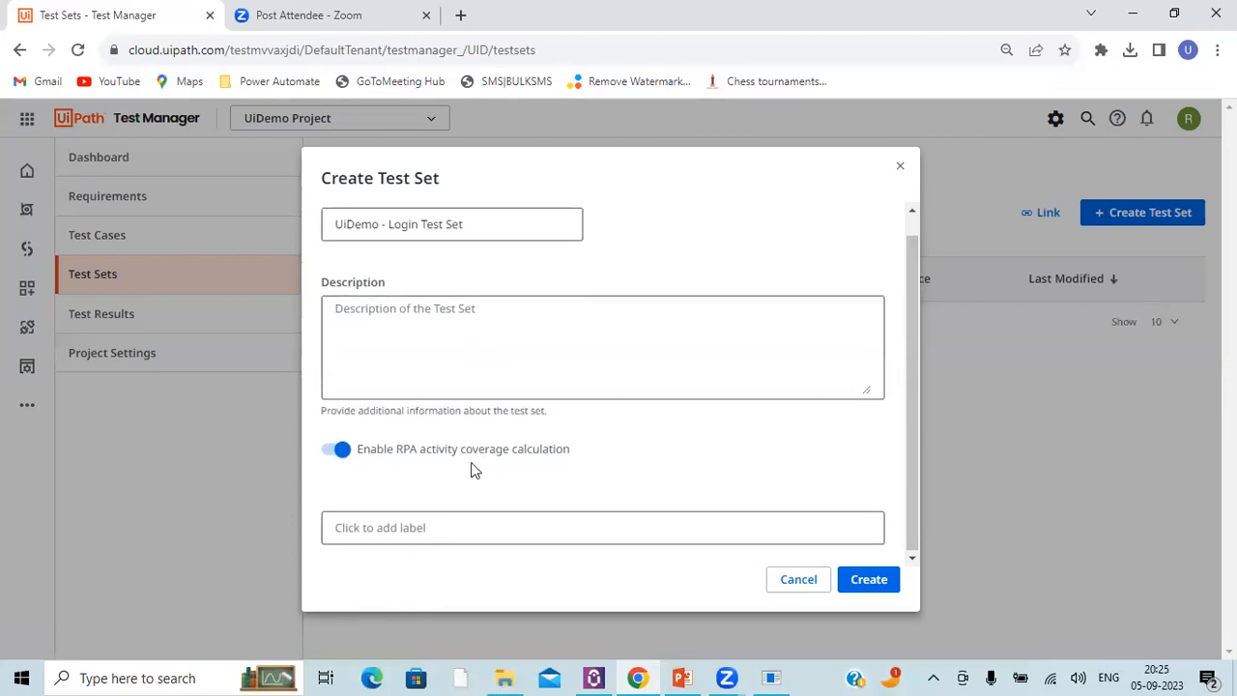
pyautogui.click(859, 584)
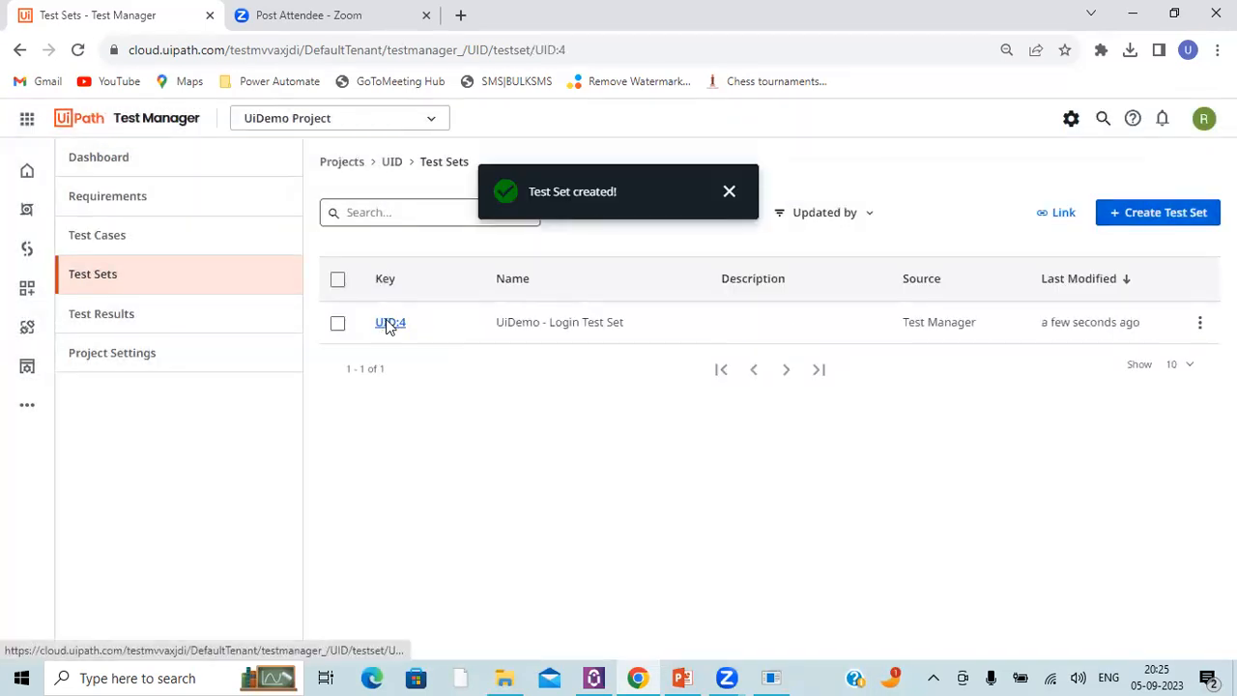
# Step: Open the UiDemo - Login Test Set and statically assign the UiDemo - Password Field and UiDemo - User Name test cases to it
pyautogui.click(389, 324)
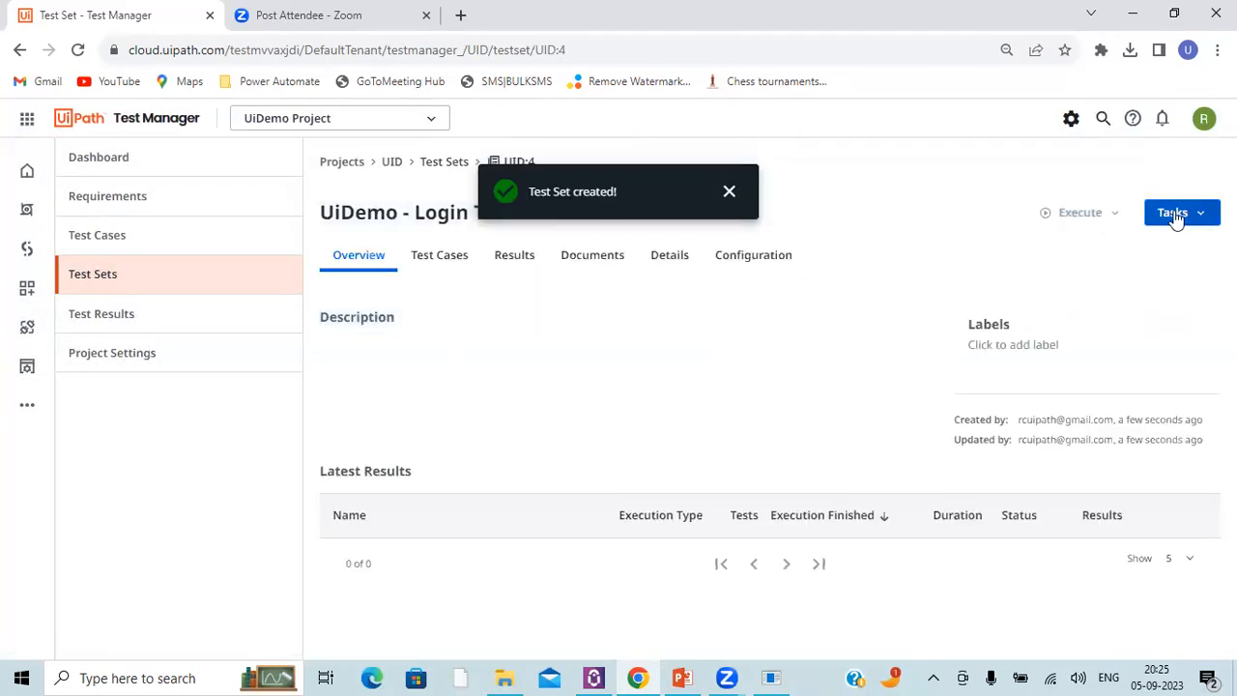
pyautogui.click(1174, 215)
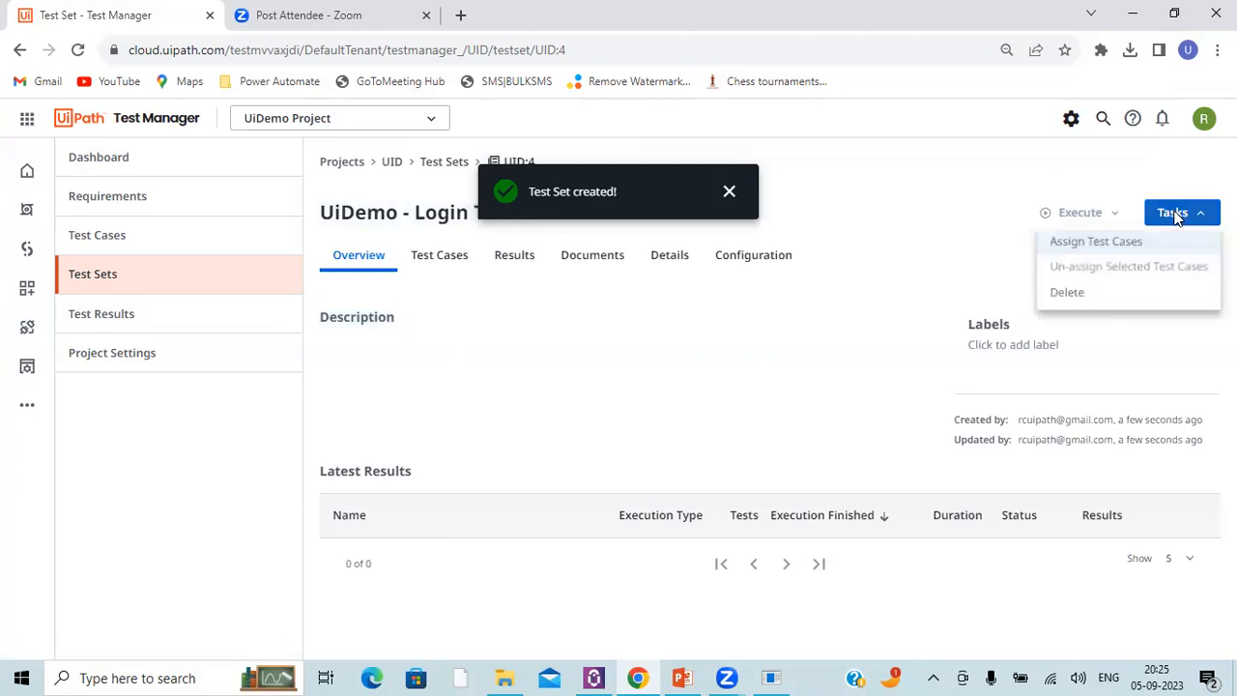
pyautogui.click(1118, 249)
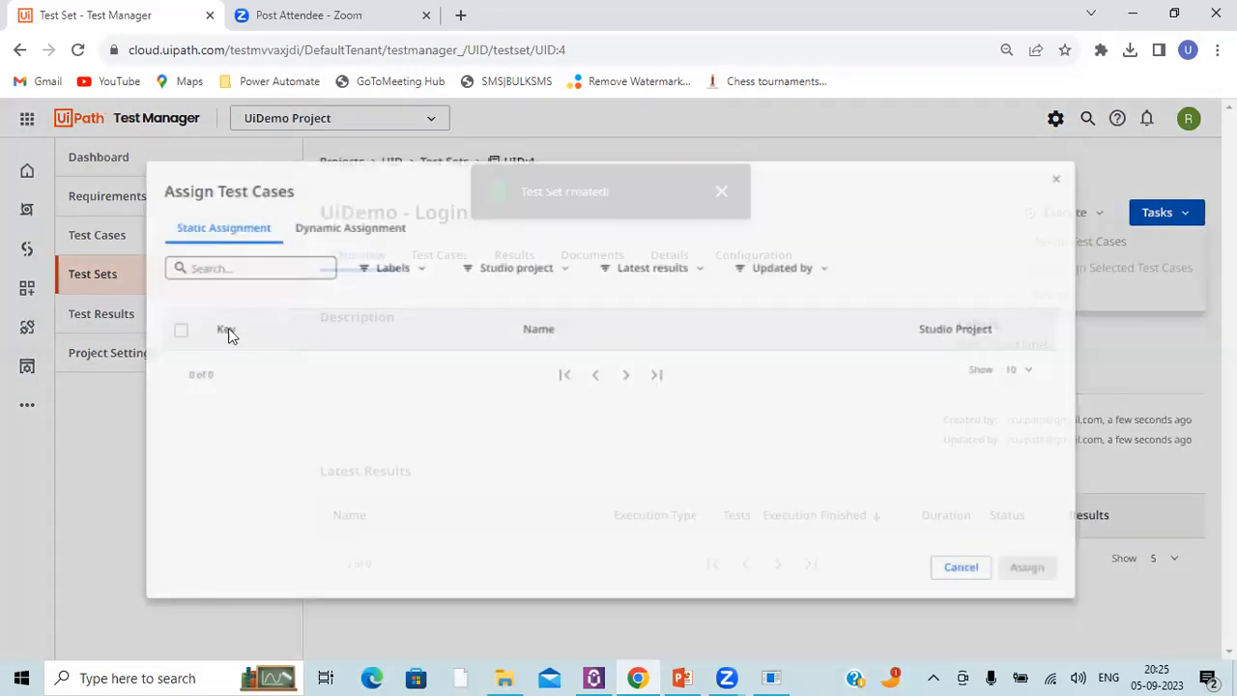
pyautogui.click(152, 324)
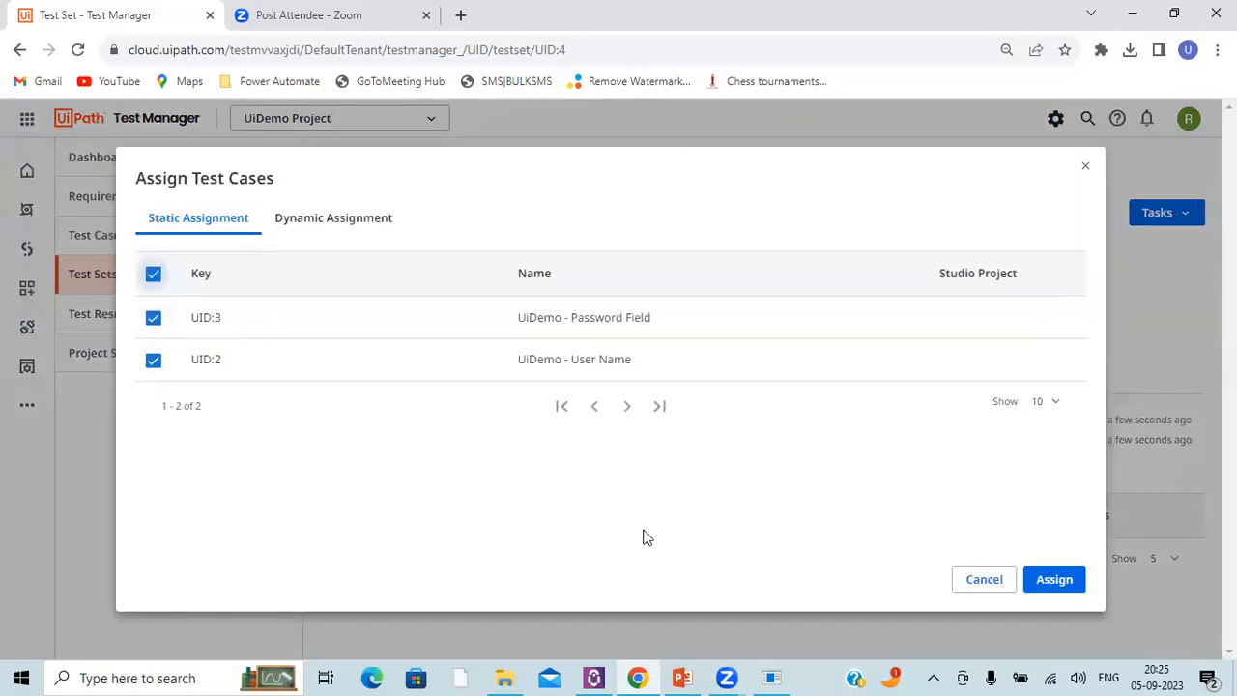
pyautogui.click(1052, 580)
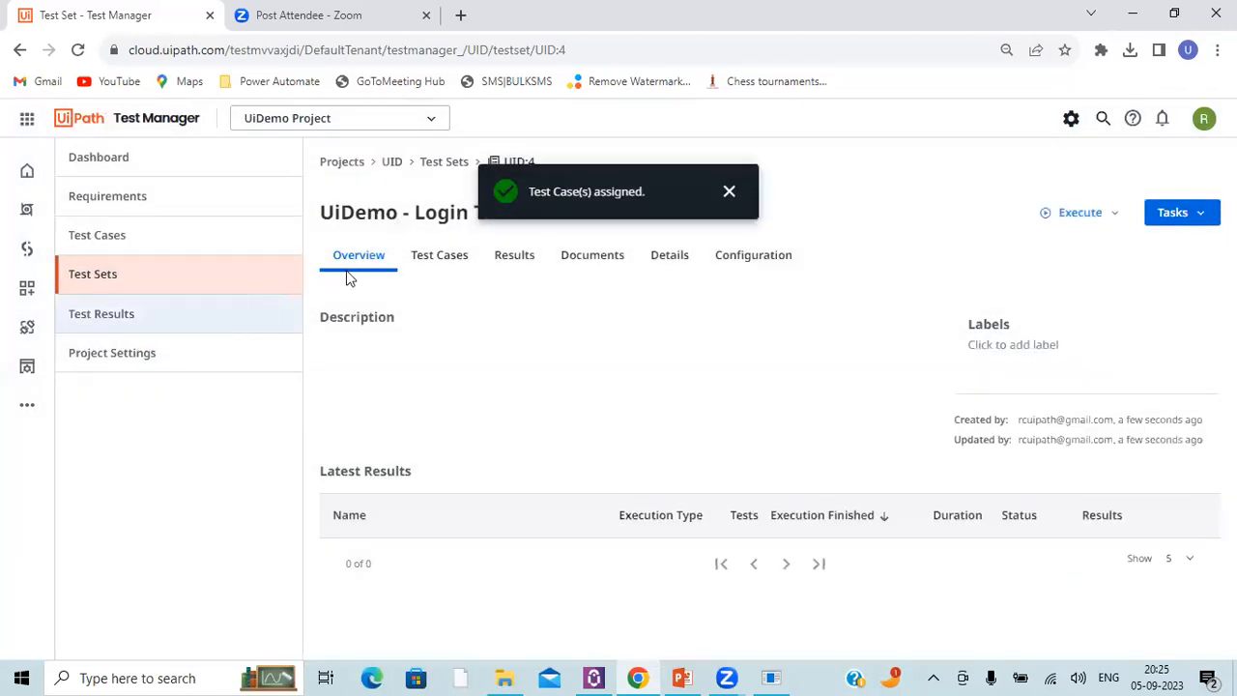
# Step: Return to the project's test sets and start a manual execution of the UiDemo - Login Test Set
pyautogui.click(430, 168)
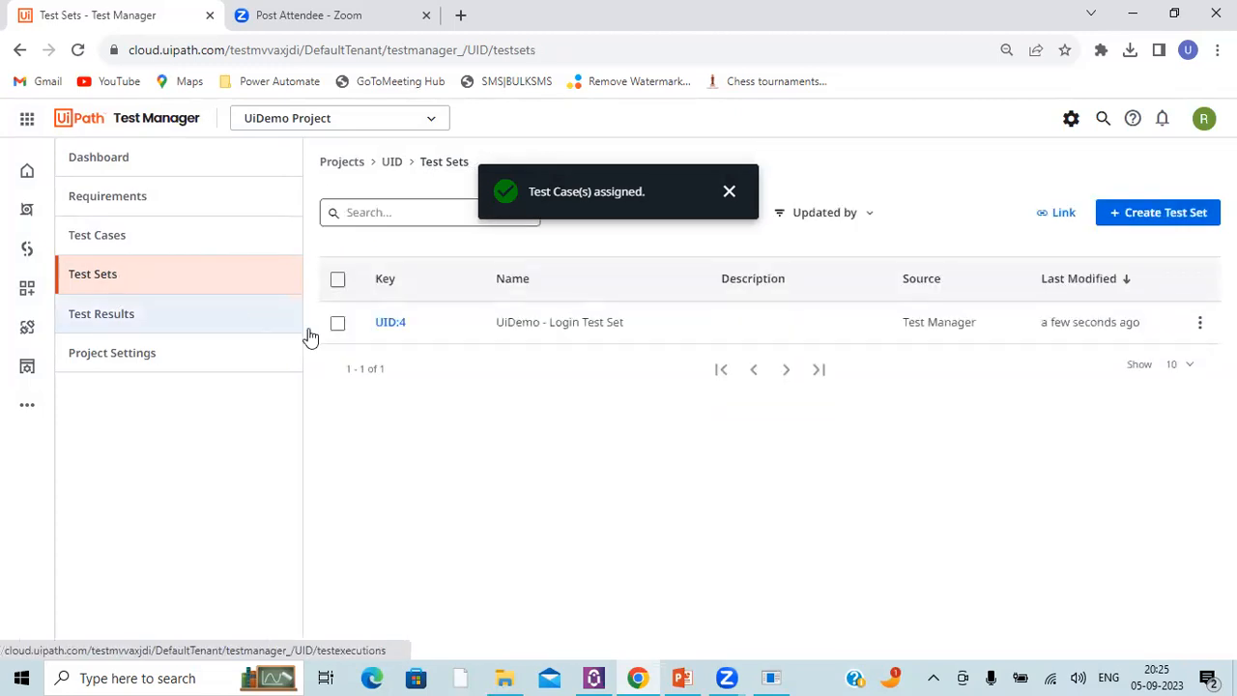
pyautogui.moveTo(497, 322); pyautogui.dragTo(617, 316)
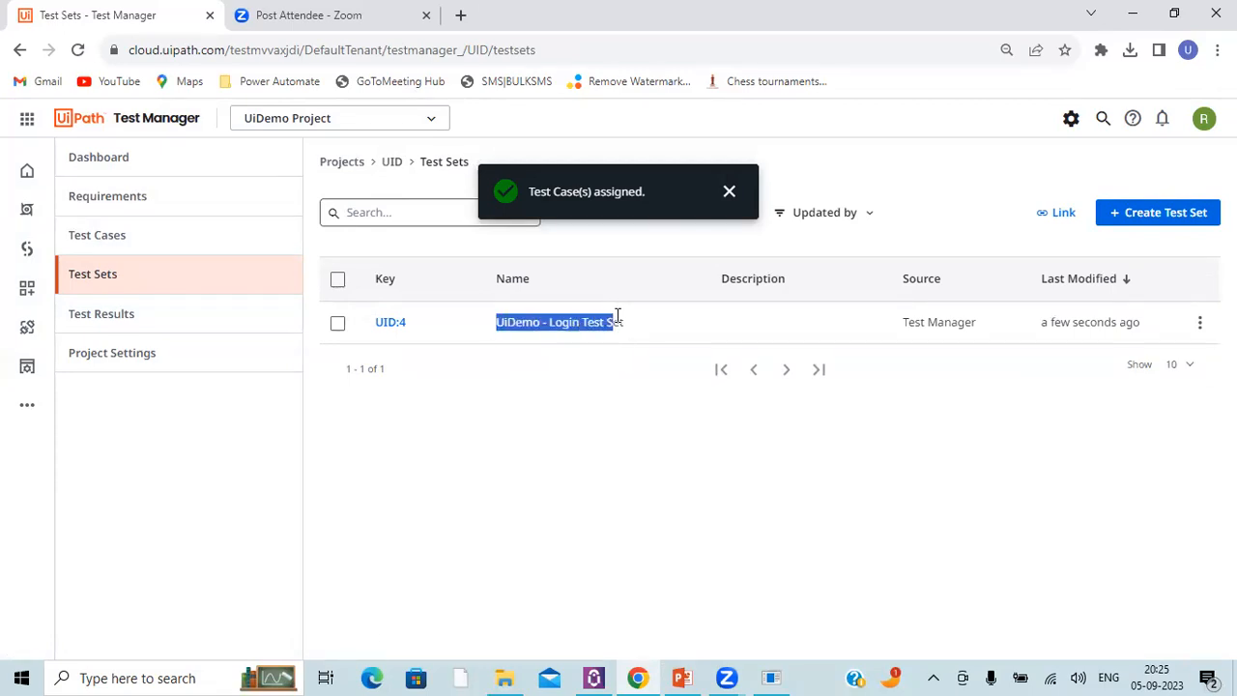
pyautogui.click(1199, 324)
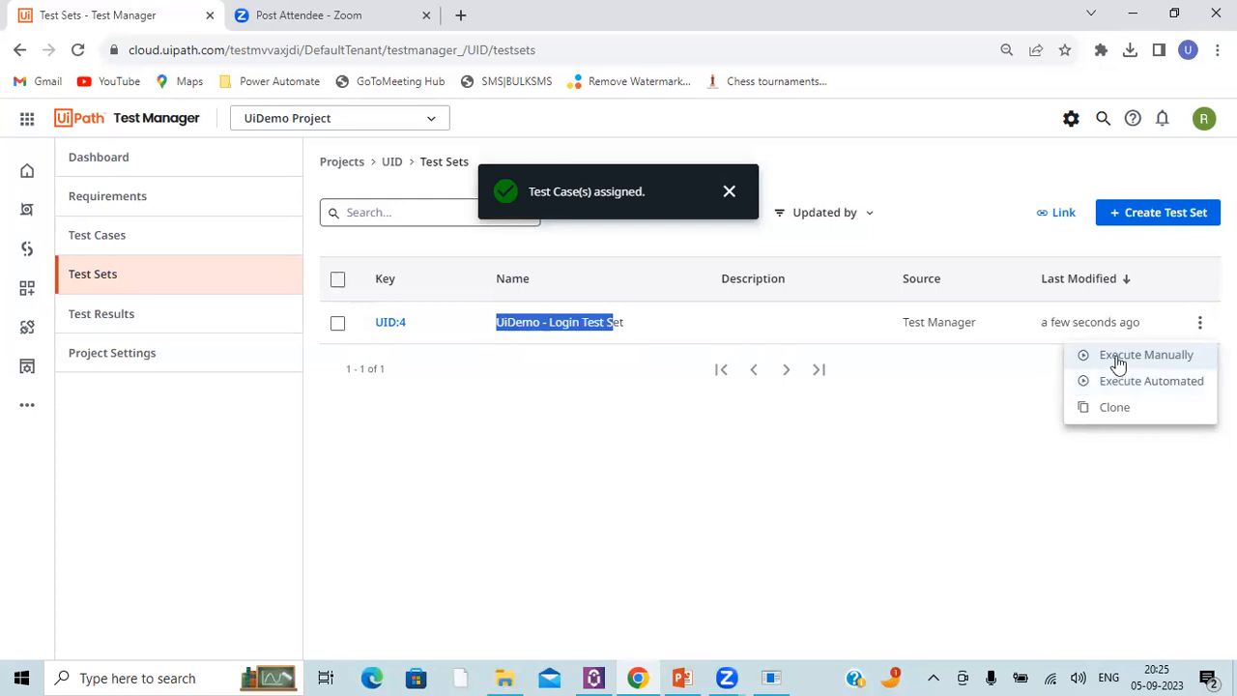
pyautogui.click(1117, 360)
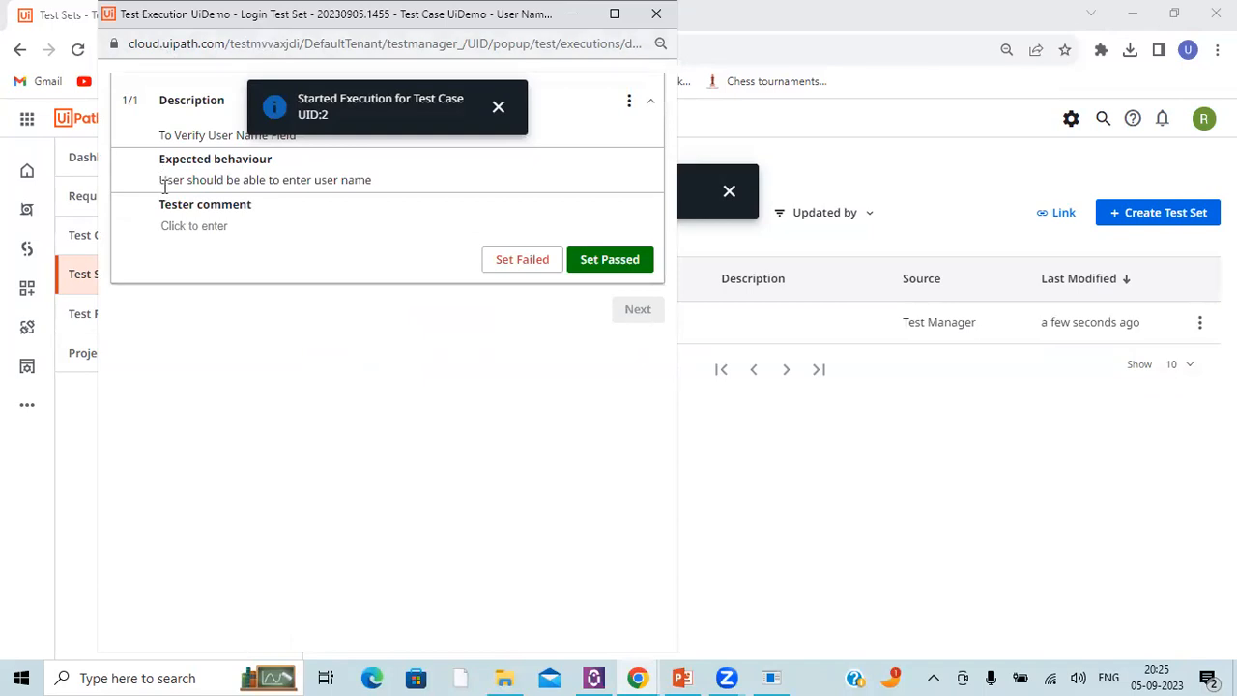
# Step: Switch to the UiDemo application, place its login window beside the test execution window and enter "admin" as the username
pyautogui.click(779, 674)
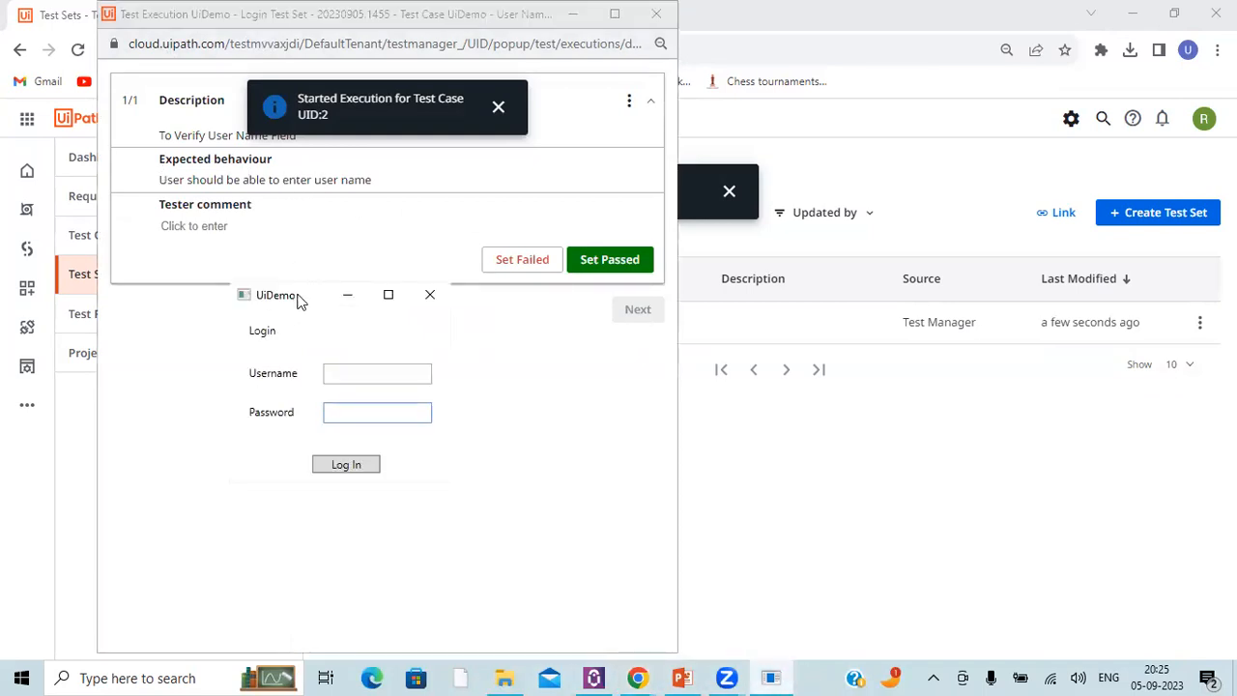
pyautogui.moveTo(822, 287); pyautogui.dragTo(827, 273)
pyautogui.click(879, 357)
pyautogui.write('admin')
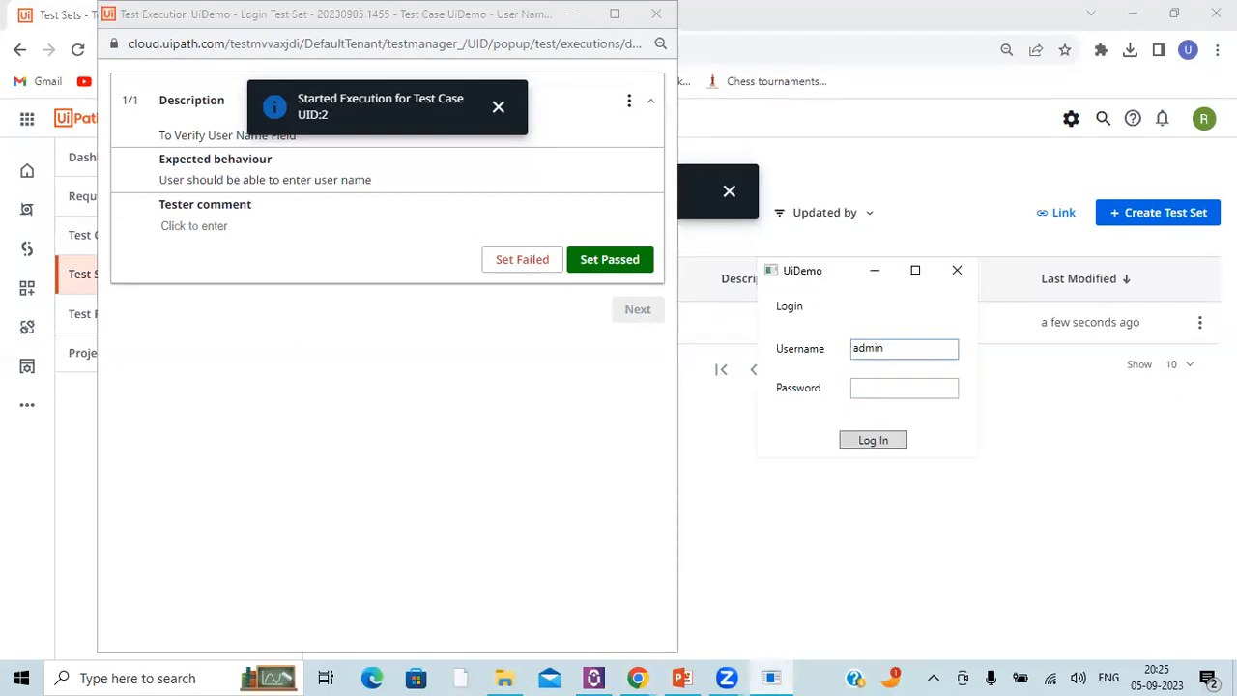
# Step: Add the tester comment "User is able to enter the User Name" to the user name test step, keeping the execution window clear of UiDemo
pyautogui.click(176, 228)
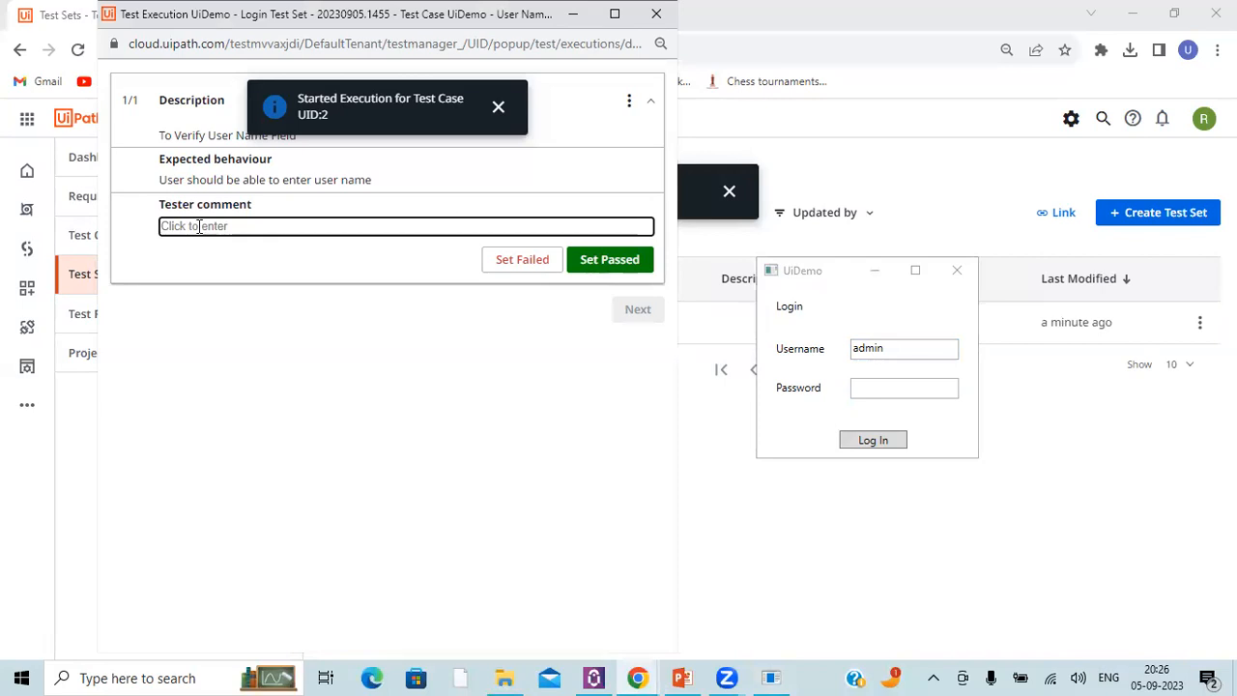
pyautogui.write('User is able to enter the User ')
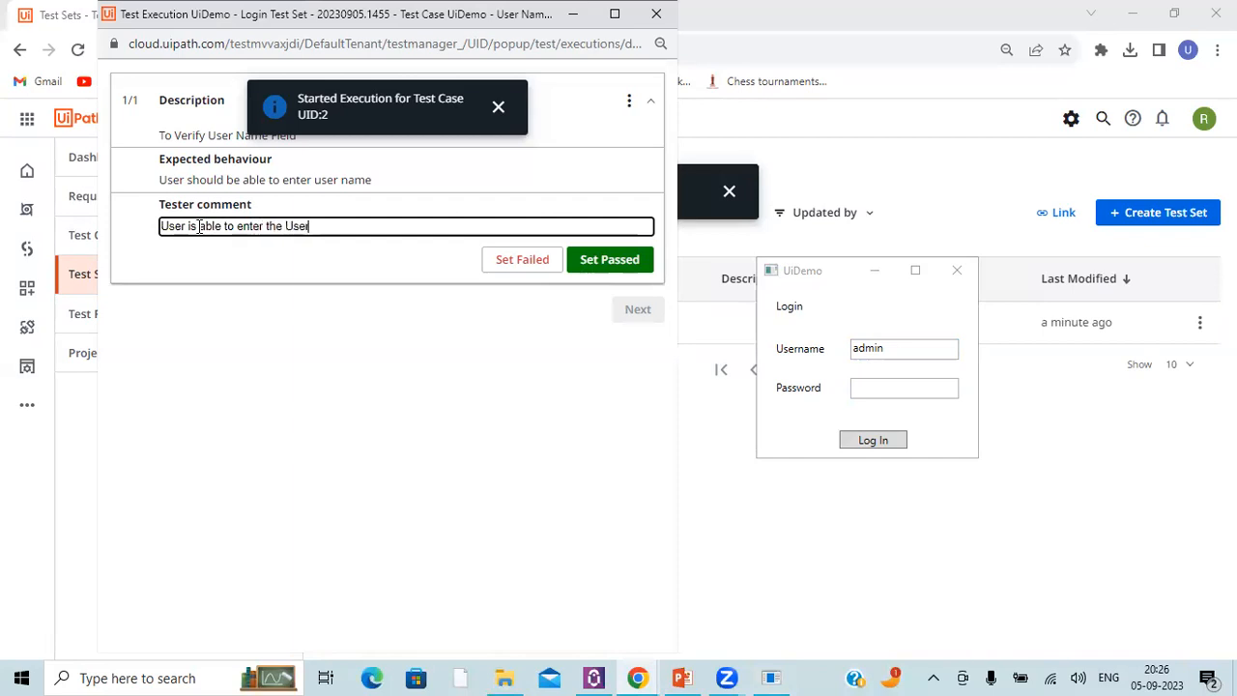
pyautogui.write('Name')
pyautogui.moveTo(457, 8); pyautogui.dragTo(421, 140)
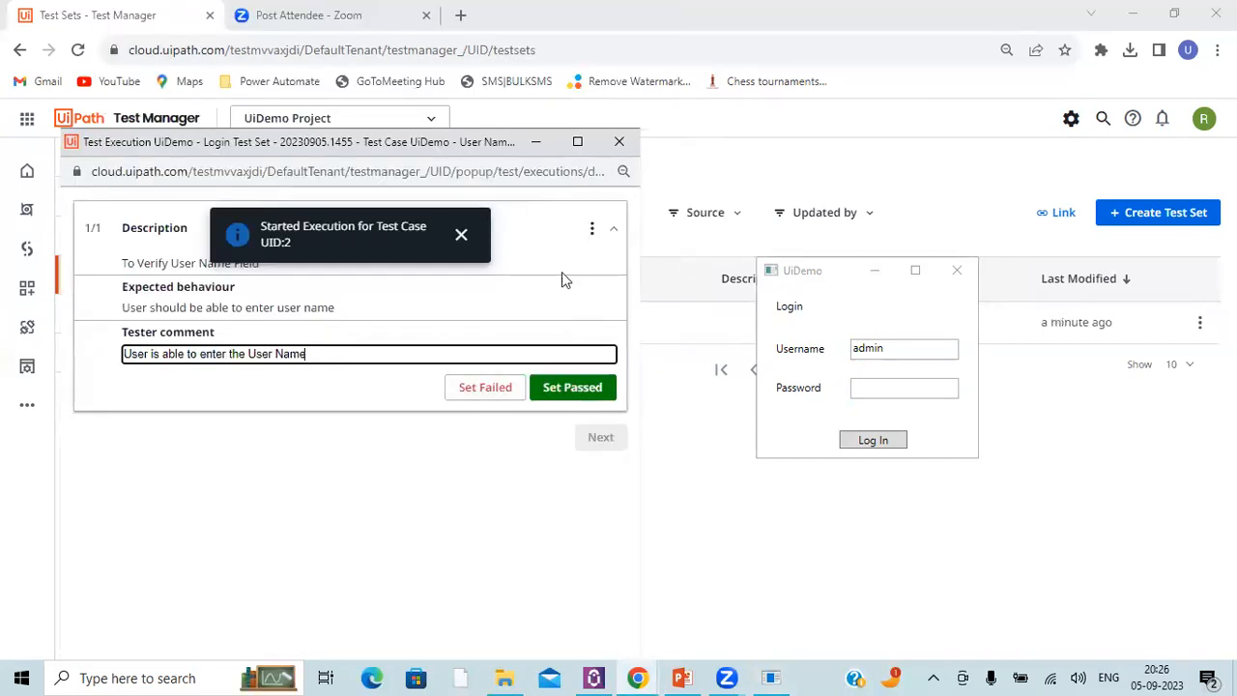
# Step: Mark the user name test step as passed, check its attachment options and continue to the password test case
pyautogui.click(590, 232)
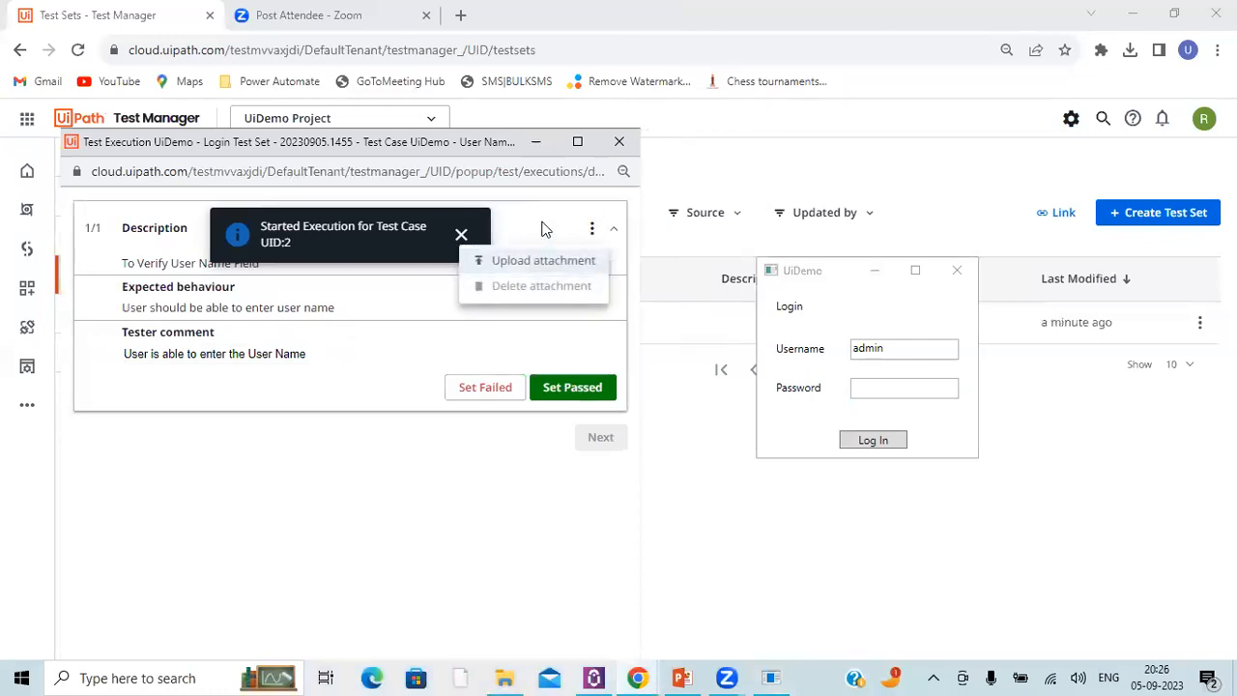
pyautogui.click(542, 223)
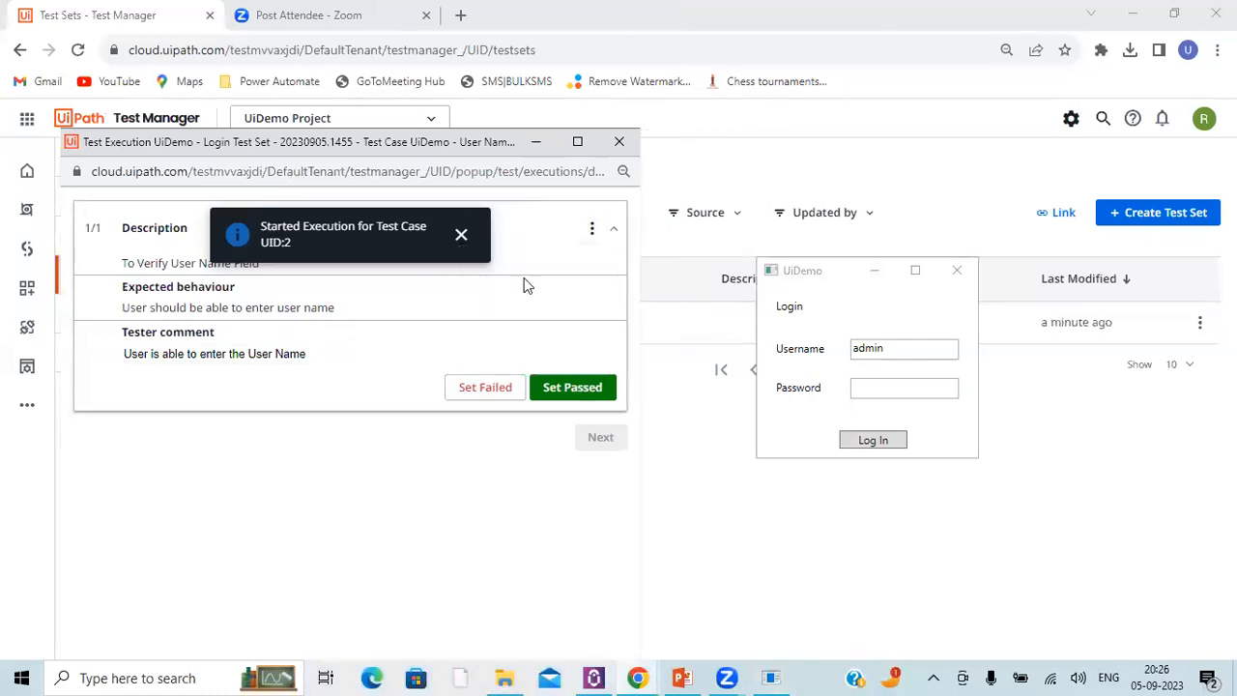
pyautogui.click(568, 398)
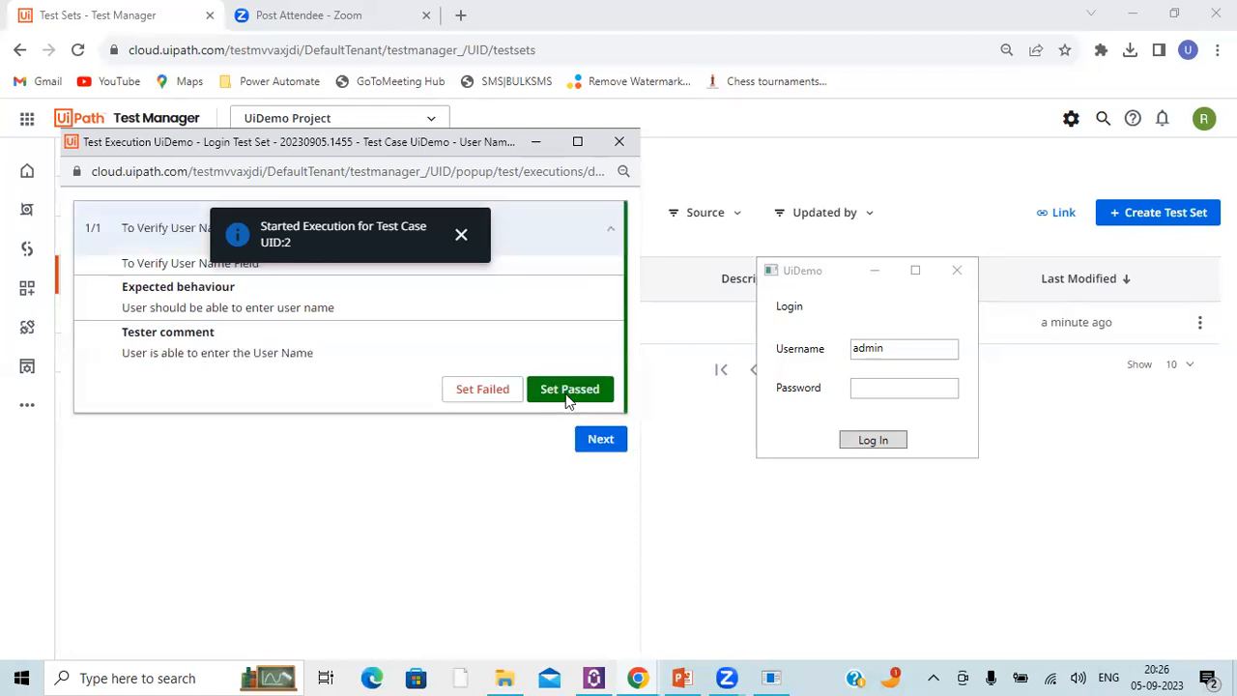
pyautogui.click(610, 236)
pyautogui.click(589, 230)
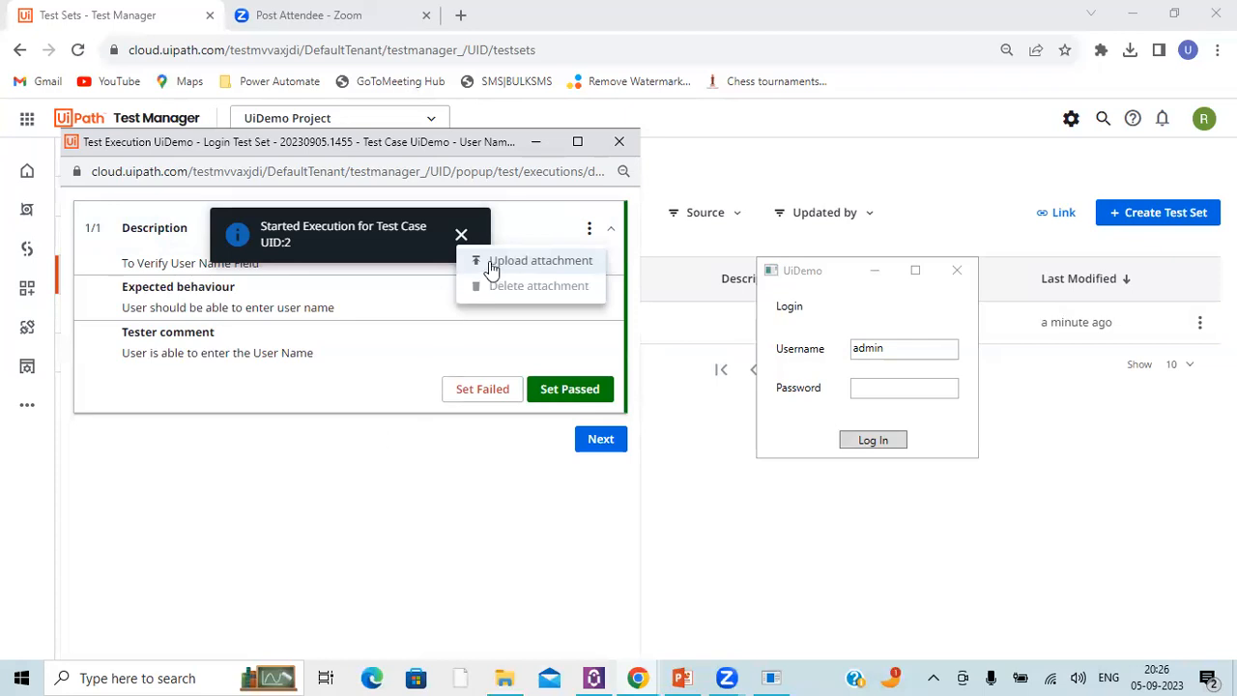
pyautogui.click(406, 468)
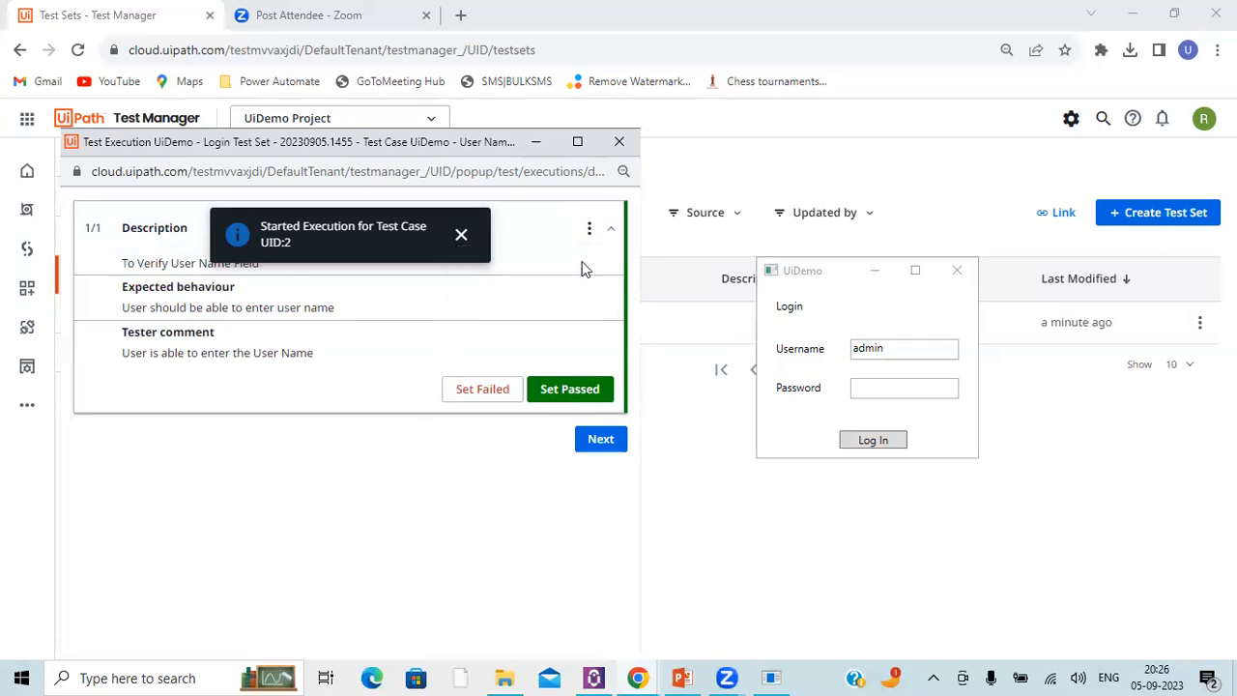
pyautogui.click(600, 439)
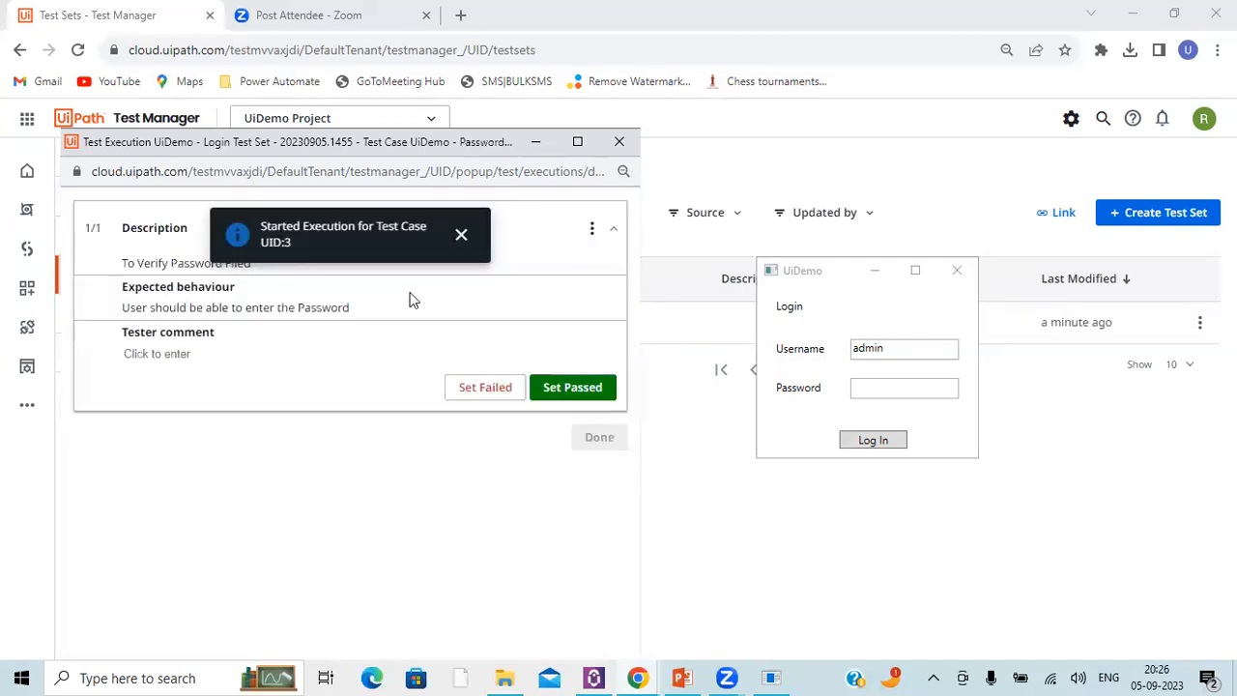
# Step: Enter the account password in the Password field of the UiDemo login window
pyautogui.click(171, 353)
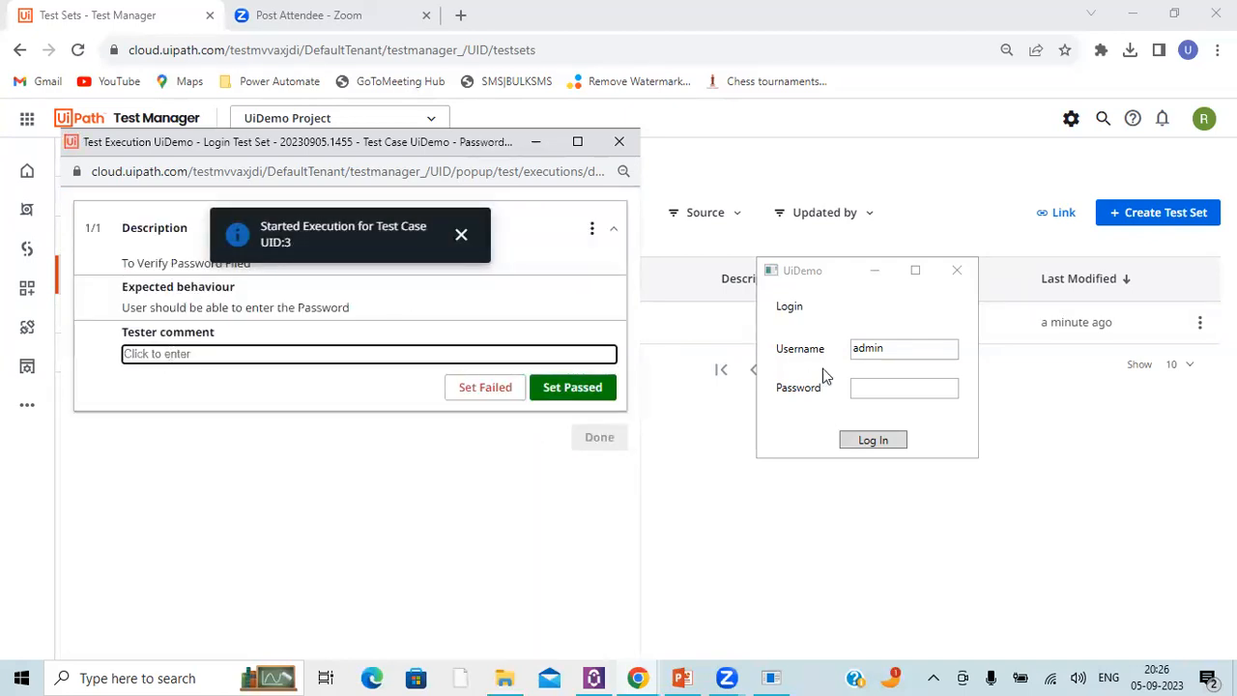
pyautogui.click(900, 386)
pyautogui.write('p')
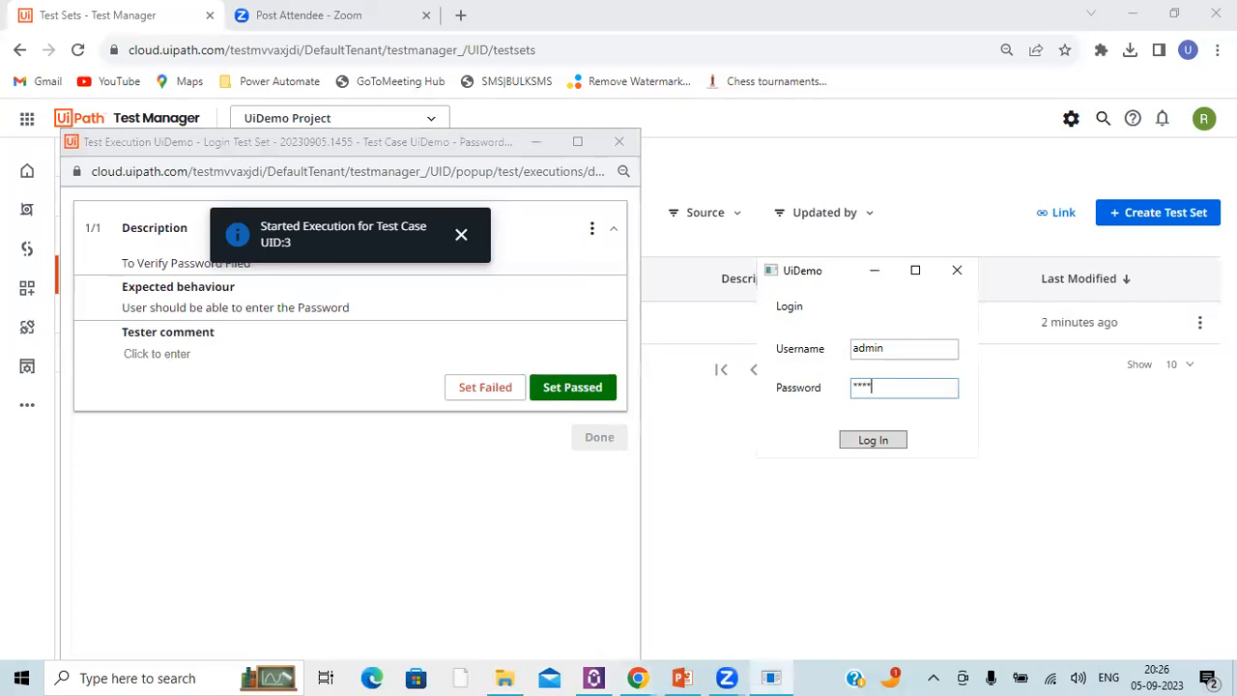
# Step: Add the tester comment "User is able to enter the password" to the password test step
pyautogui.click(170, 354)
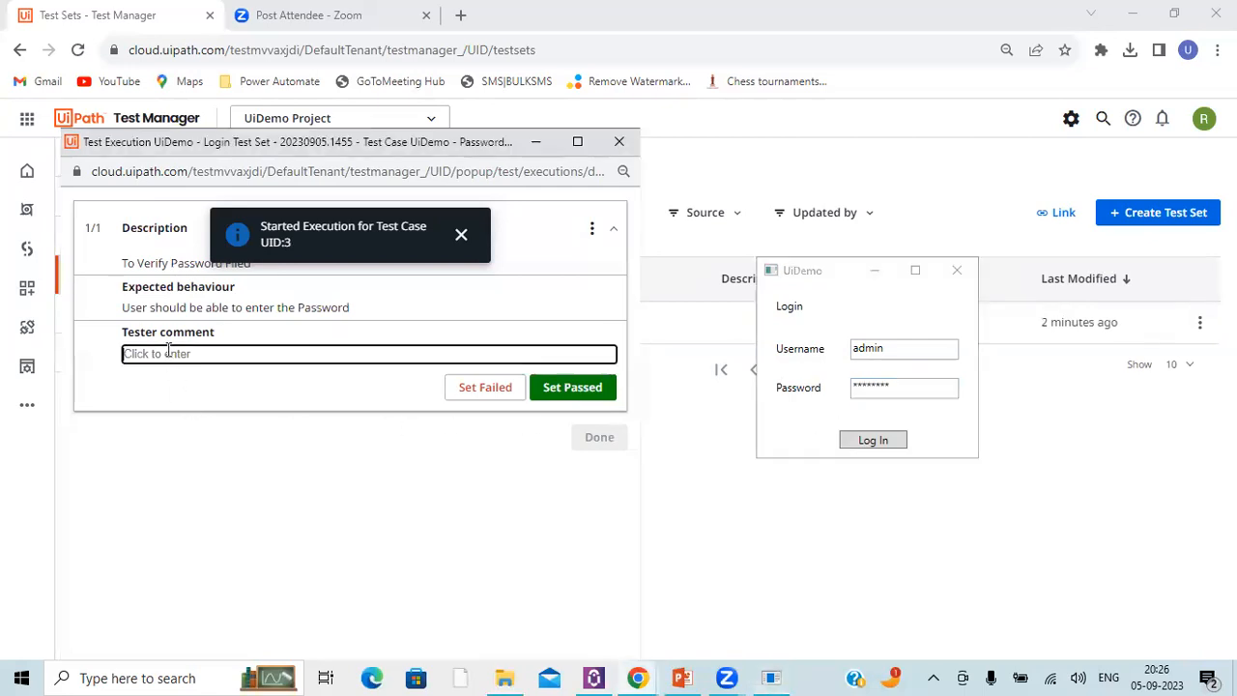
pyautogui.write('User')
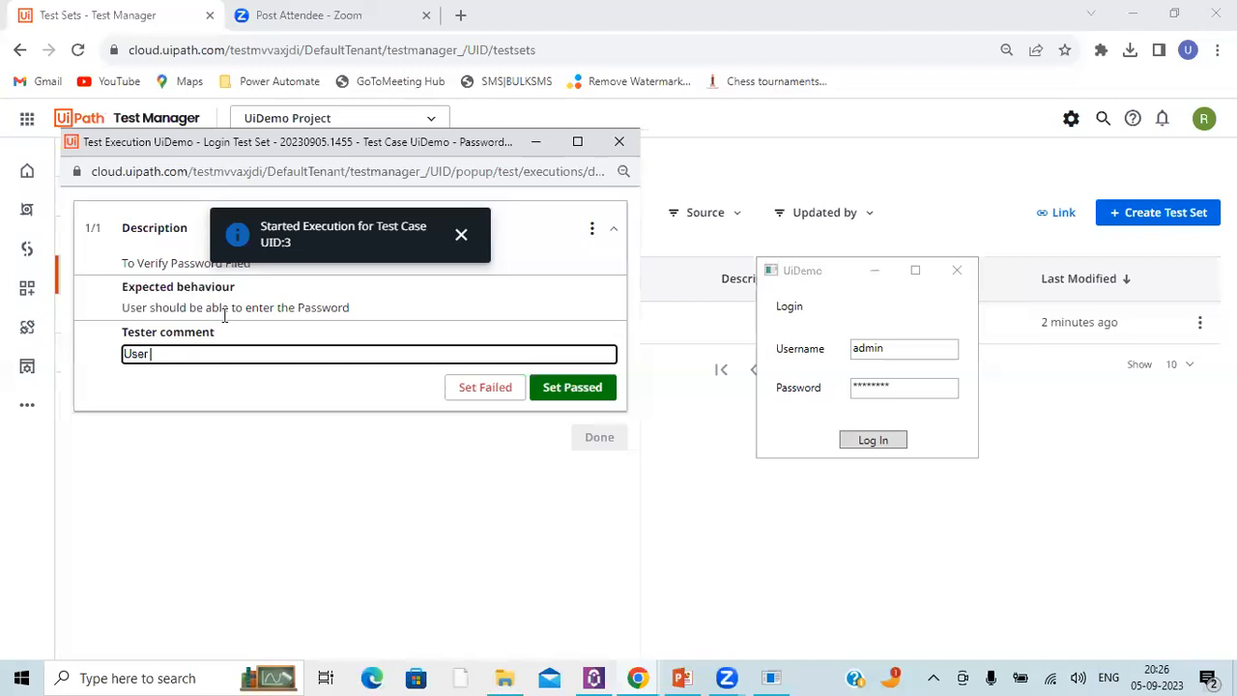
pyautogui.write(' is able to enter the password')
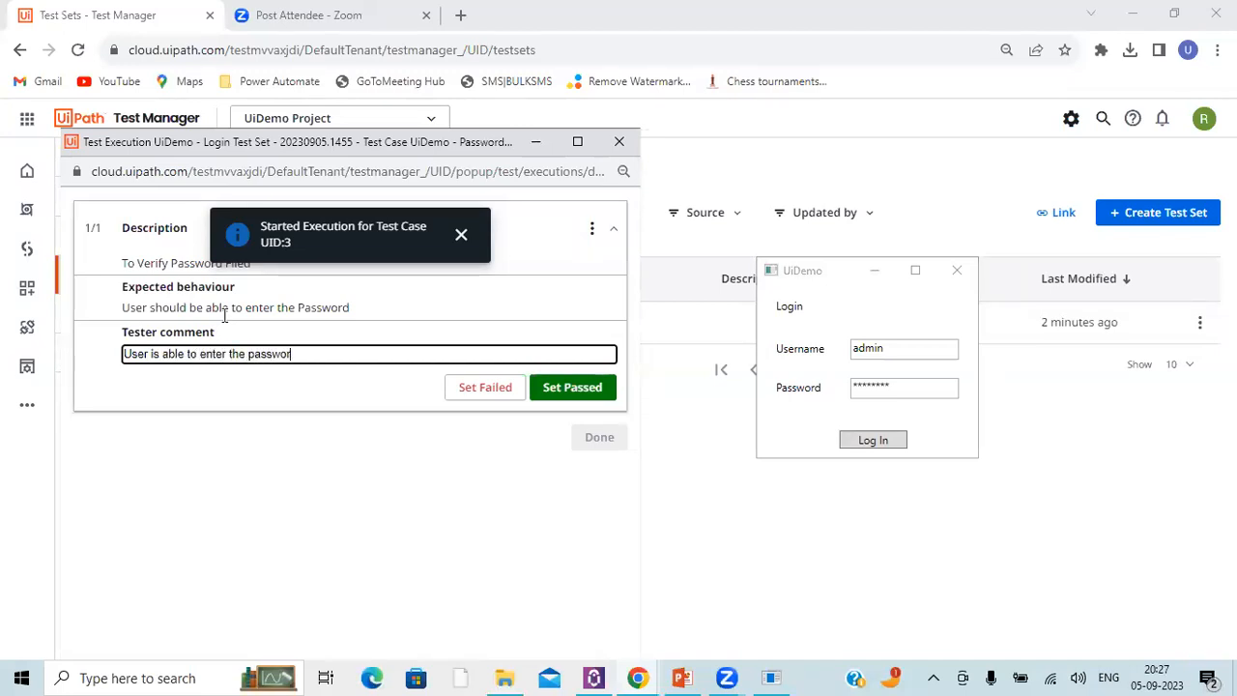
# Step: Mark the password test step as passed, check its attachment options and finish the manual execution
pyautogui.click(563, 387)
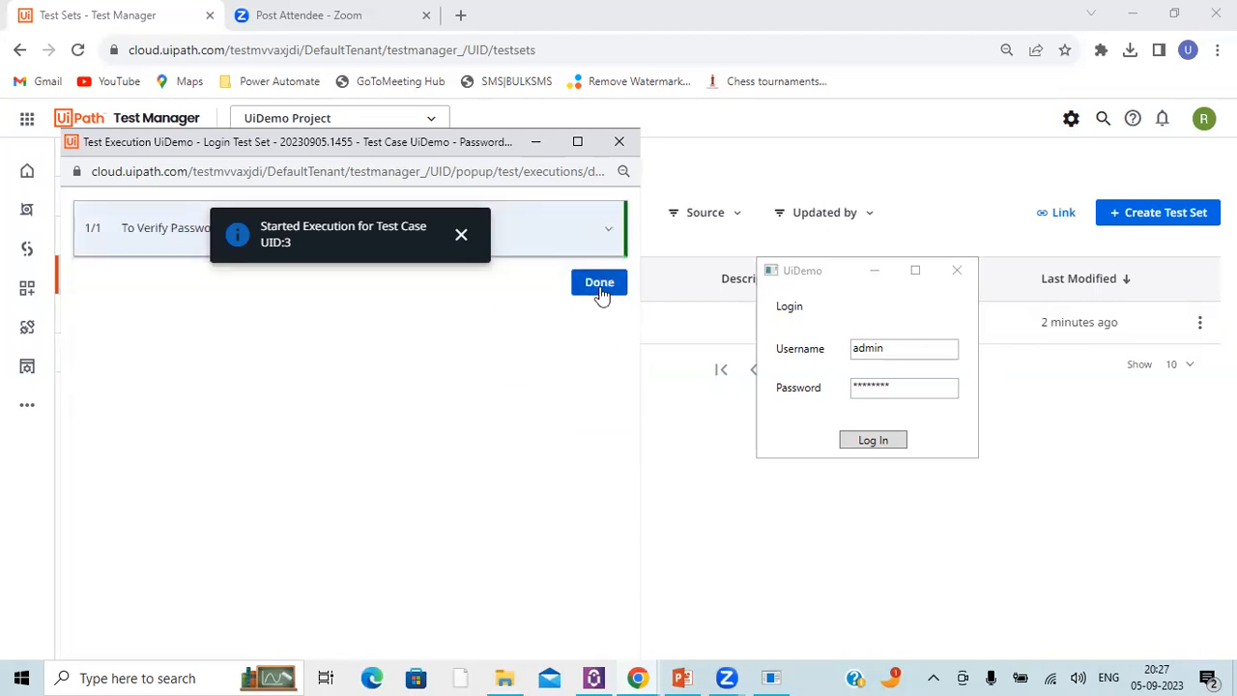
pyautogui.click(607, 232)
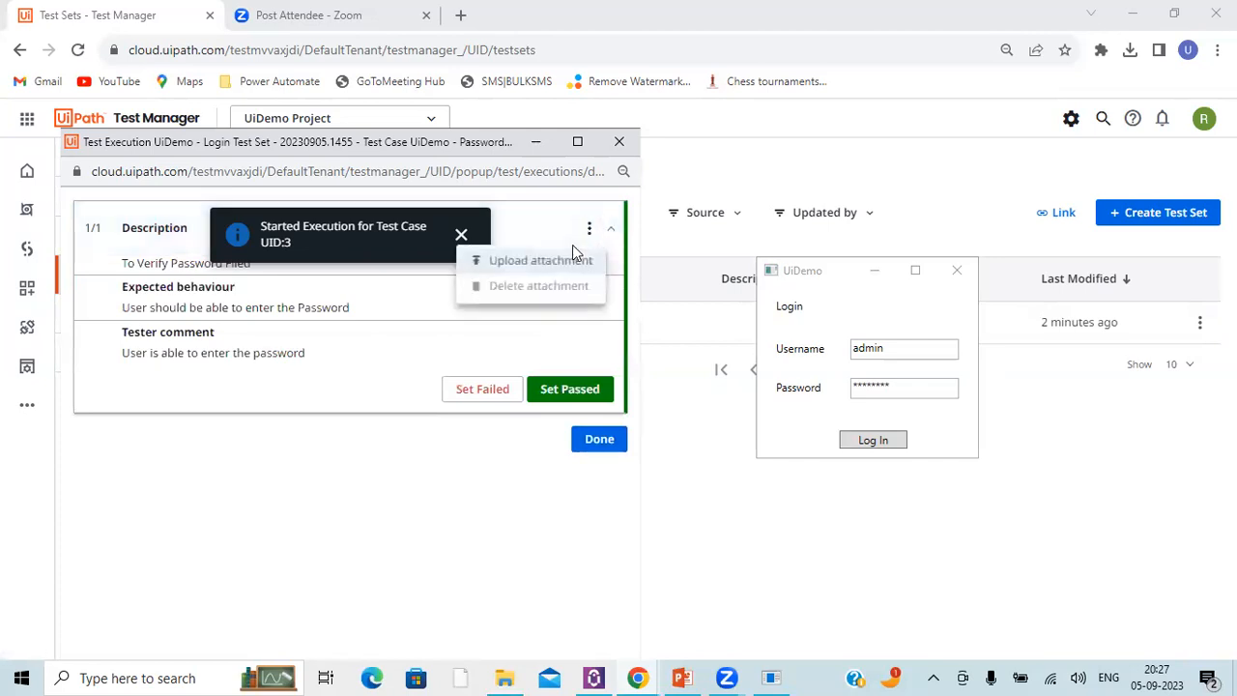
pyautogui.click(527, 576)
pyautogui.click(599, 440)
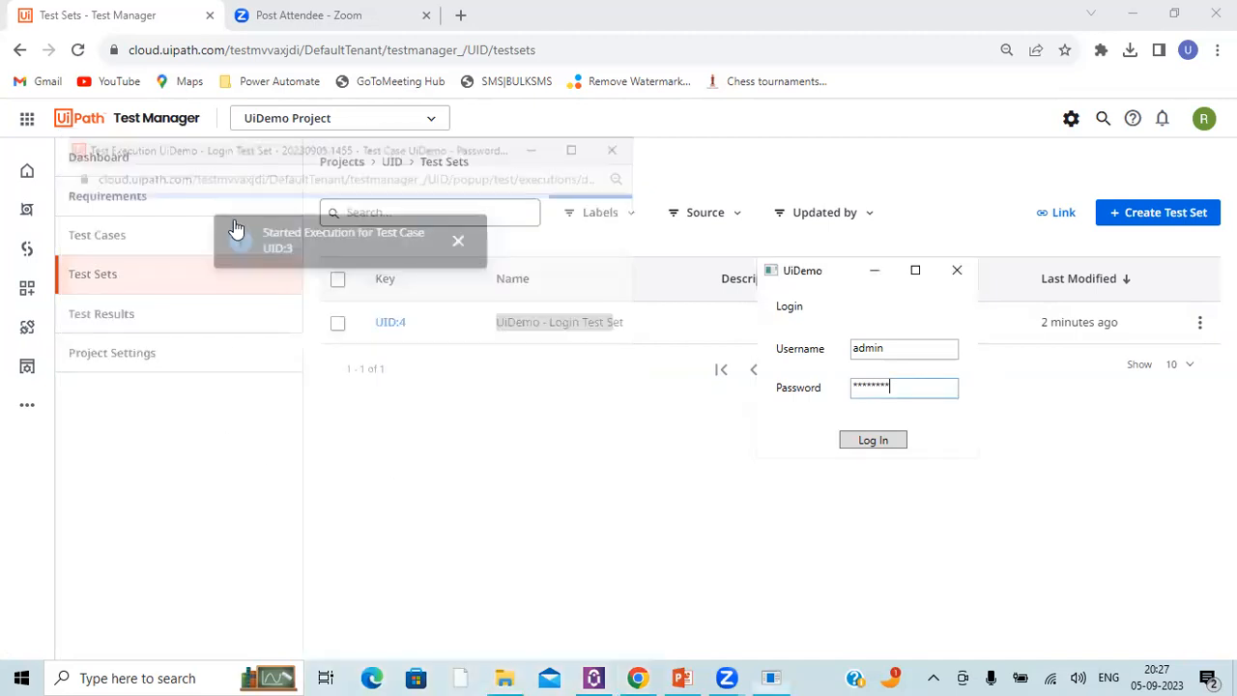
# Step: Minimize the UiDemo login window and check the login test set execution's status, test count and outcome in Test Results
pyautogui.click(883, 271)
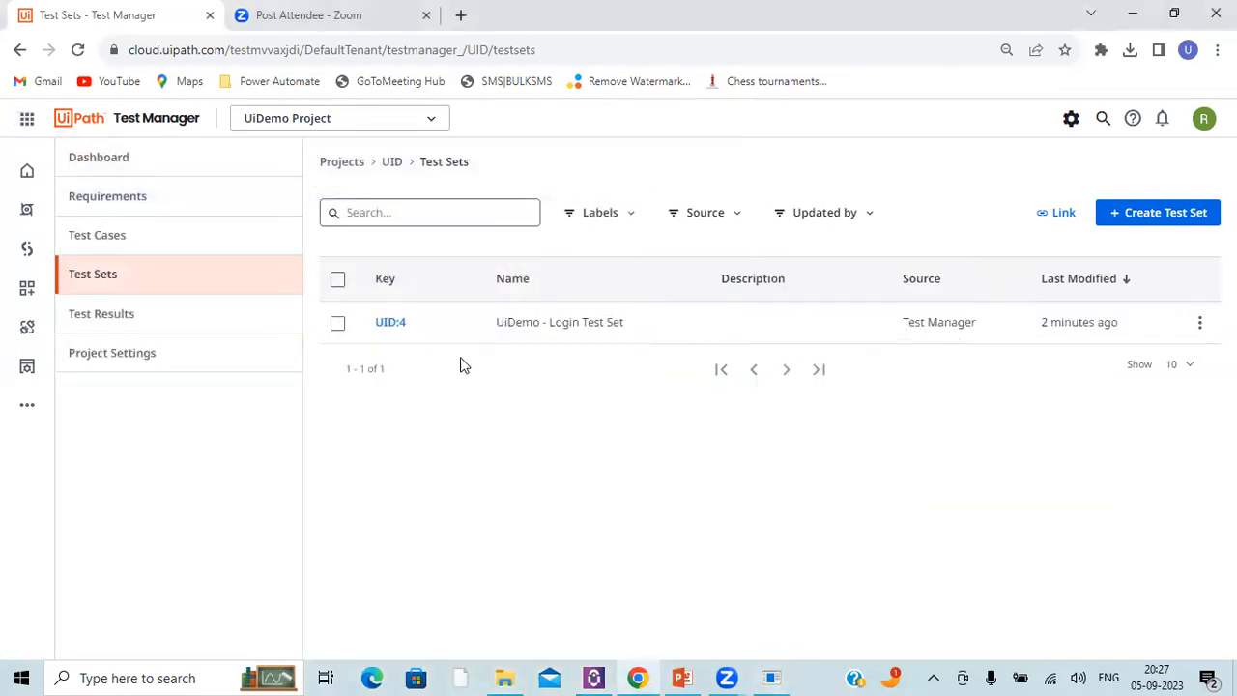
pyautogui.click(111, 326)
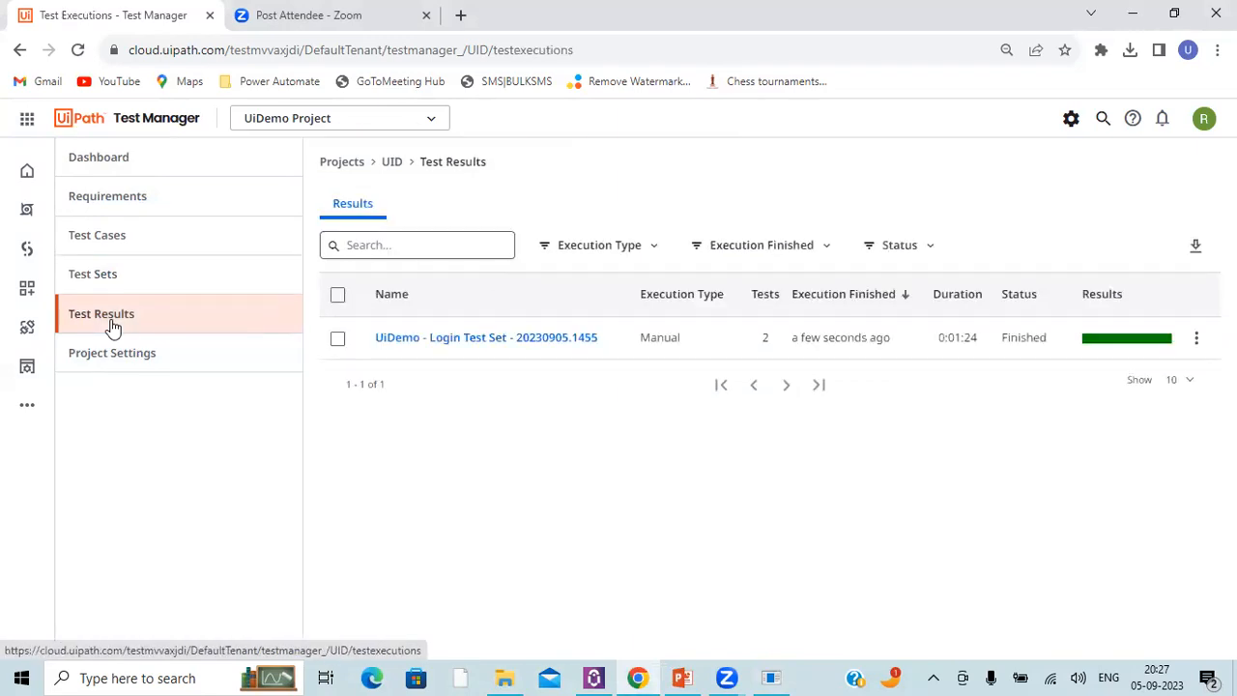
pyautogui.doubleClick(1027, 337)
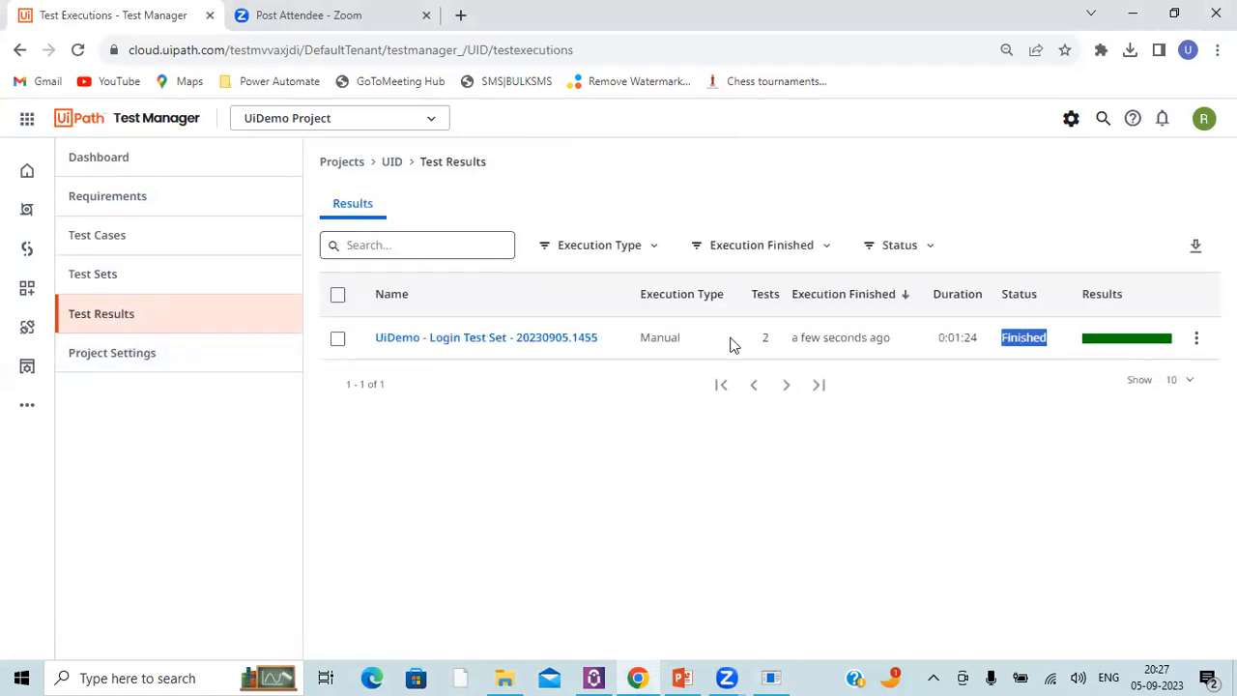
pyautogui.doubleClick(765, 338)
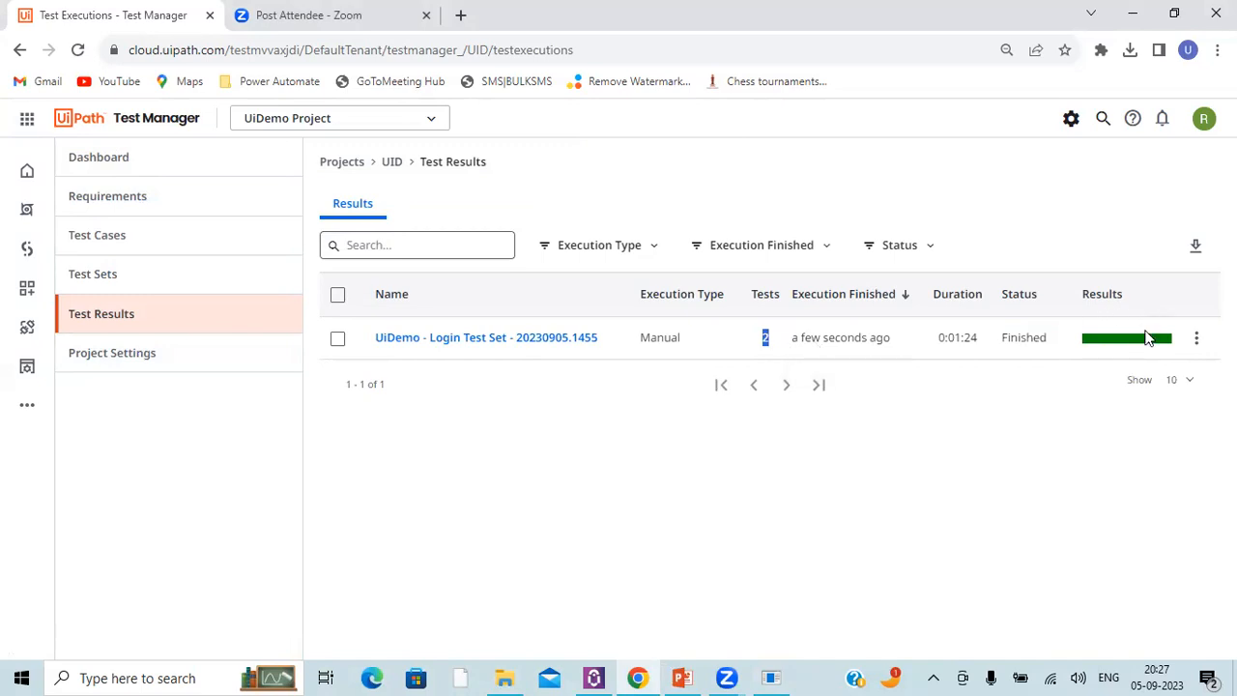
pyautogui.moveTo(1145, 344)
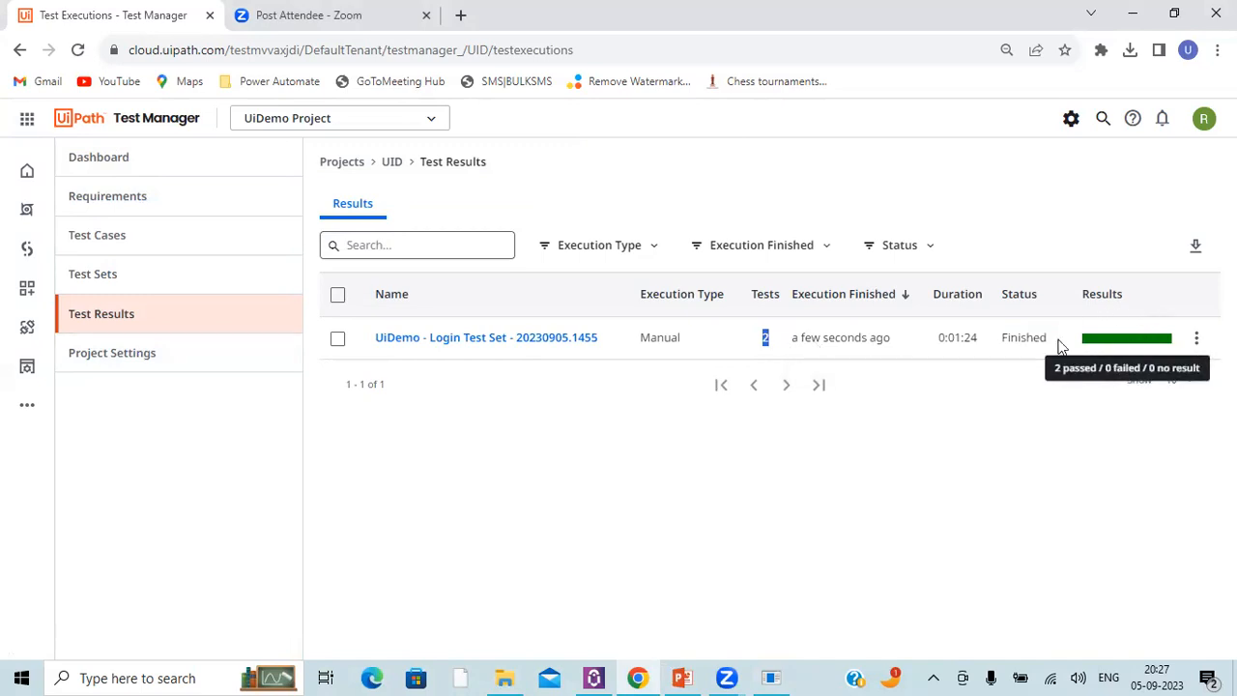
# Step: Open the UiDemo - Login Test Set execution and examine its test cases, durations and executing user
pyautogui.click(434, 345)
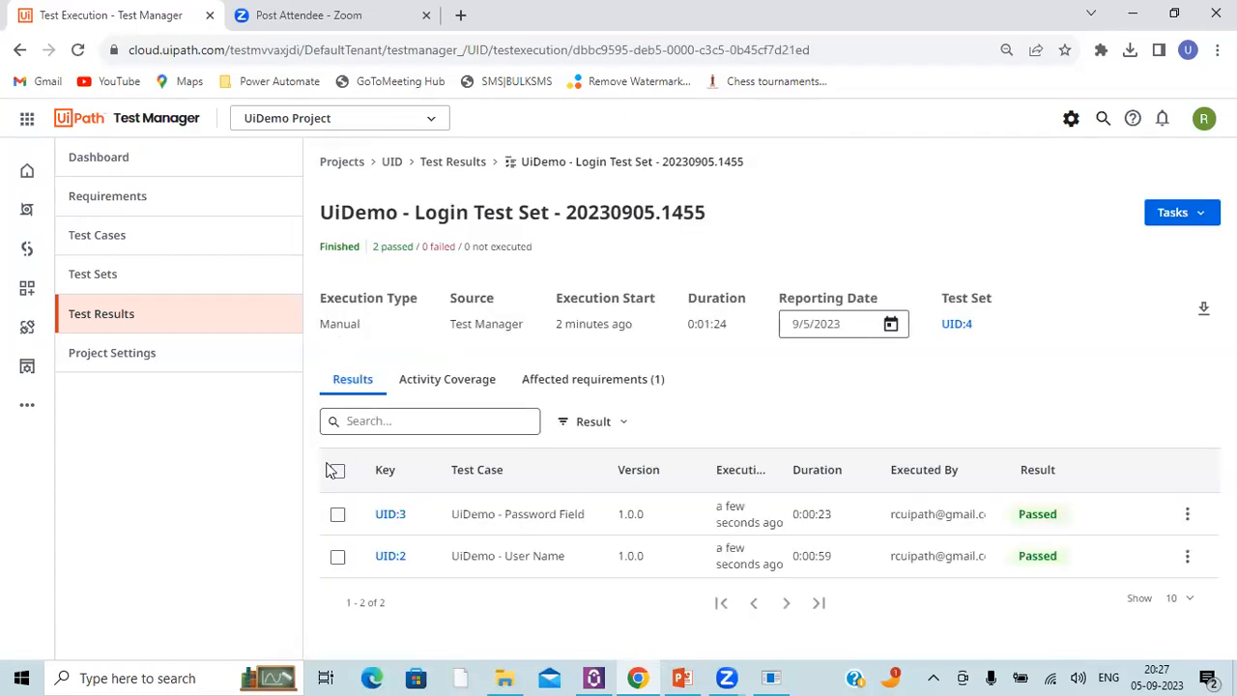
pyautogui.doubleClick(518, 561)
pyautogui.click(539, 524)
pyautogui.moveTo(794, 558); pyautogui.dragTo(825, 557)
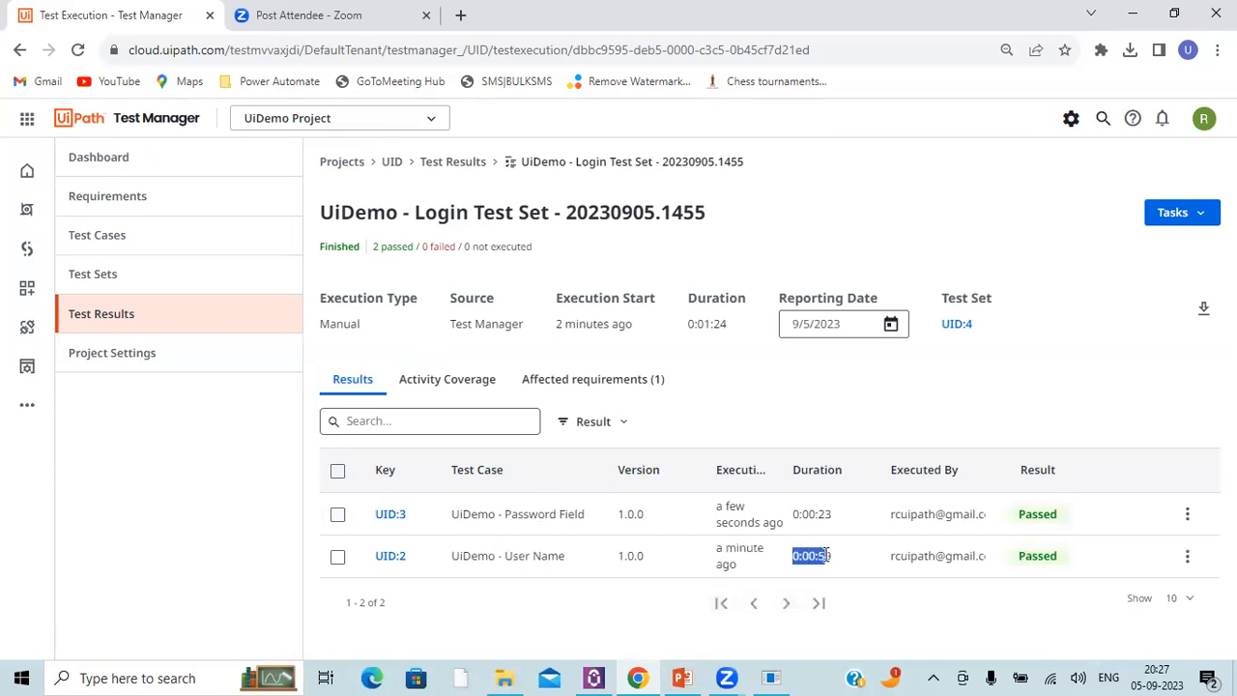
pyautogui.tripleClick(908, 514)
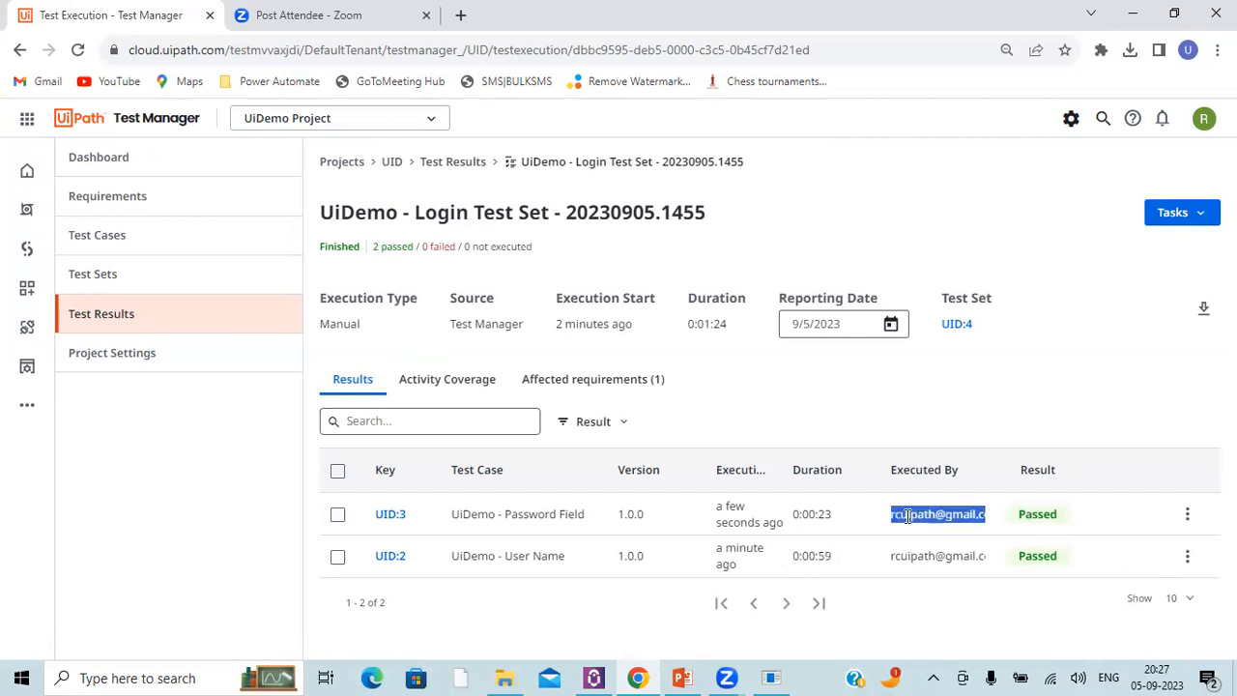
pyautogui.doubleClick(709, 300)
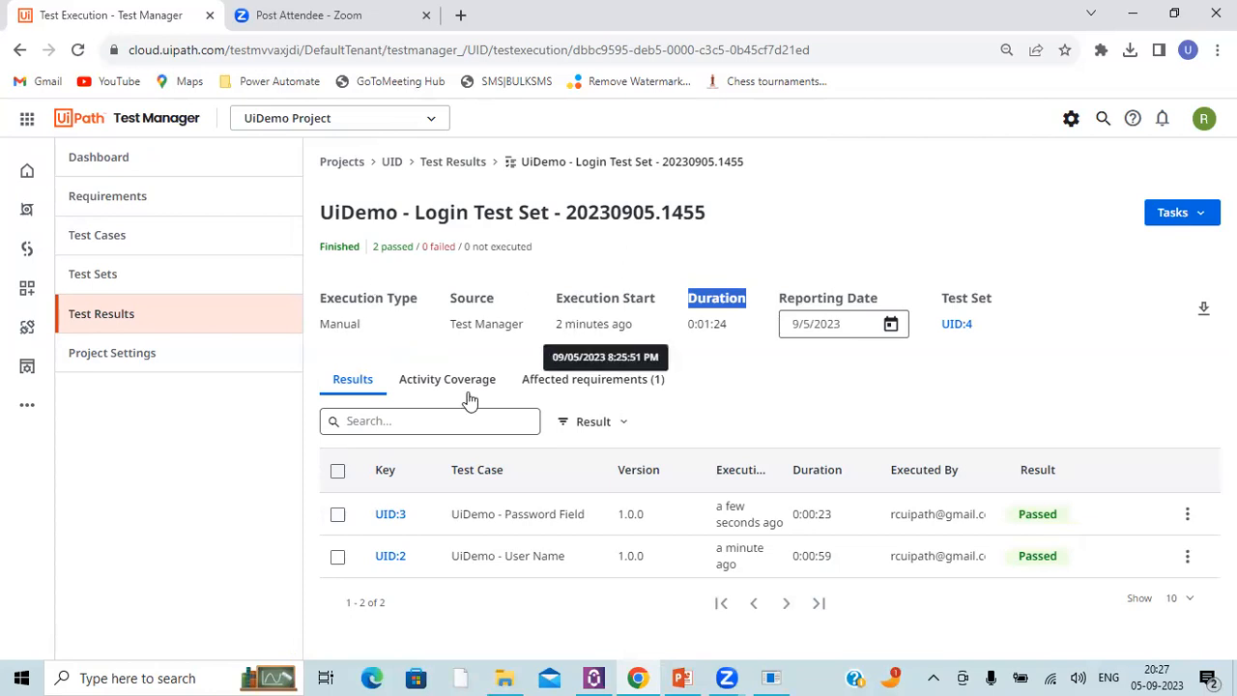
# Step: Review the project dashboard's results overview, total coverage, automation rate and latest execution results
pyautogui.click(97, 173)
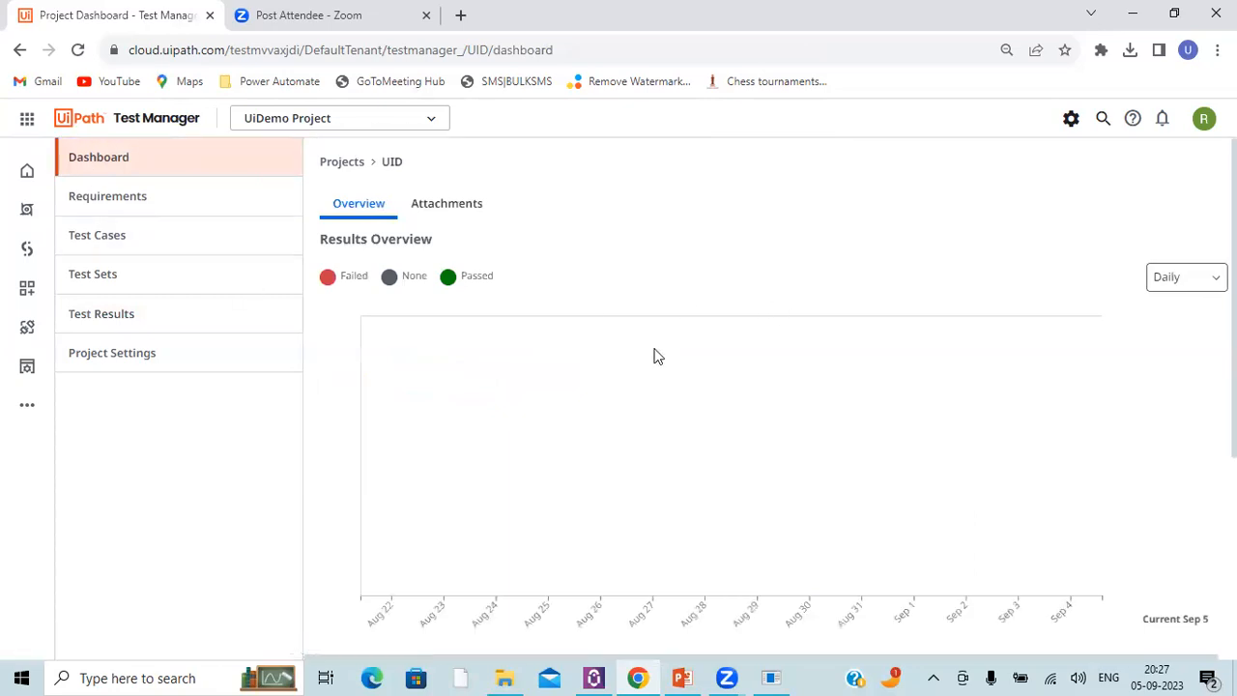
pyautogui.scroll(-2, 512, 367)
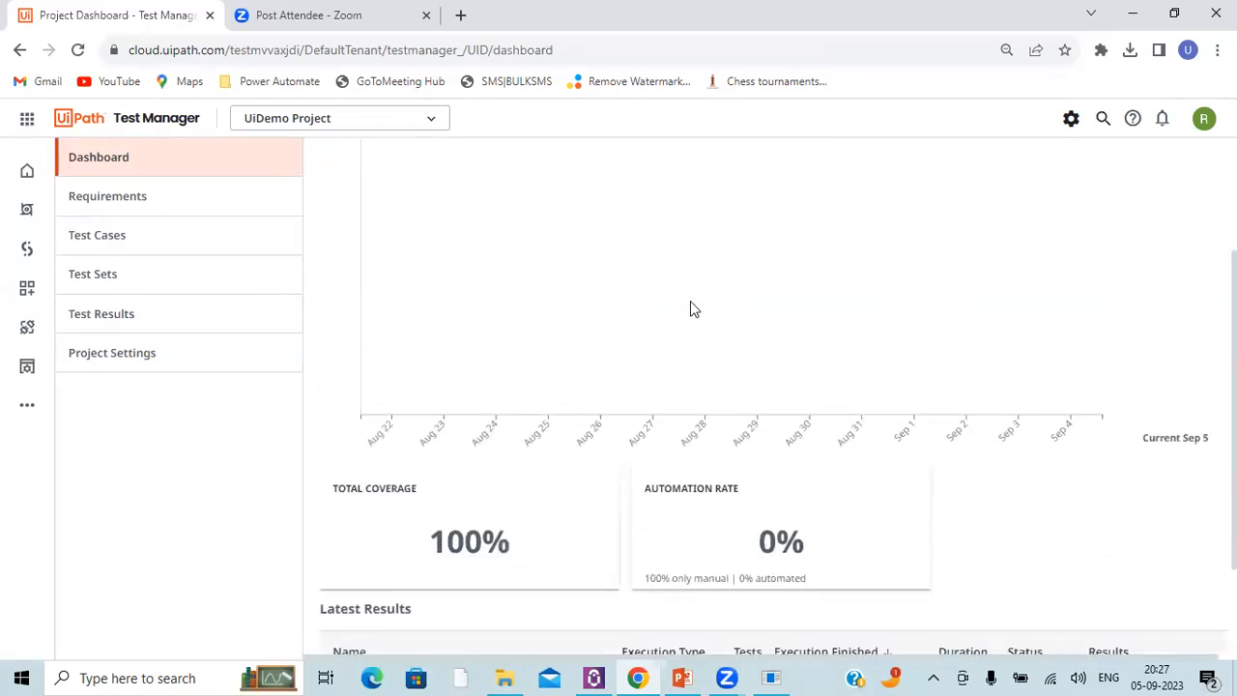
pyautogui.scroll(2, 434, 277)
pyautogui.scroll(-3, 911, 337)
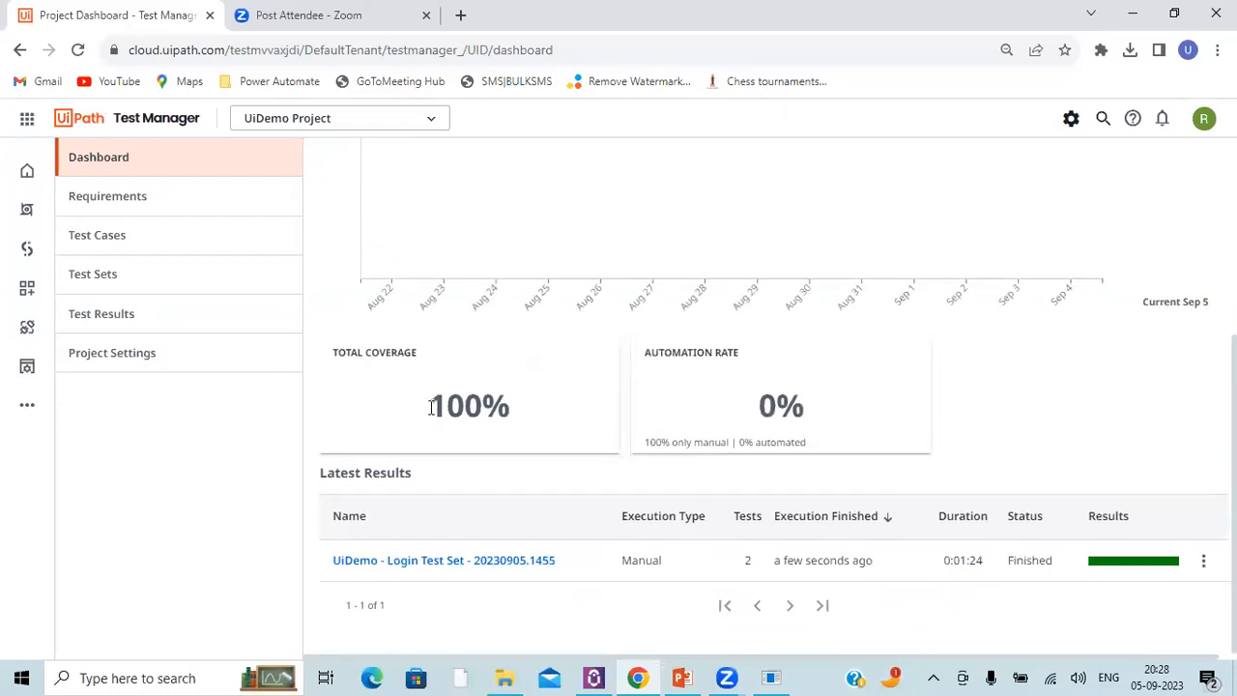
pyautogui.moveTo(430, 407); pyautogui.dragTo(506, 405)
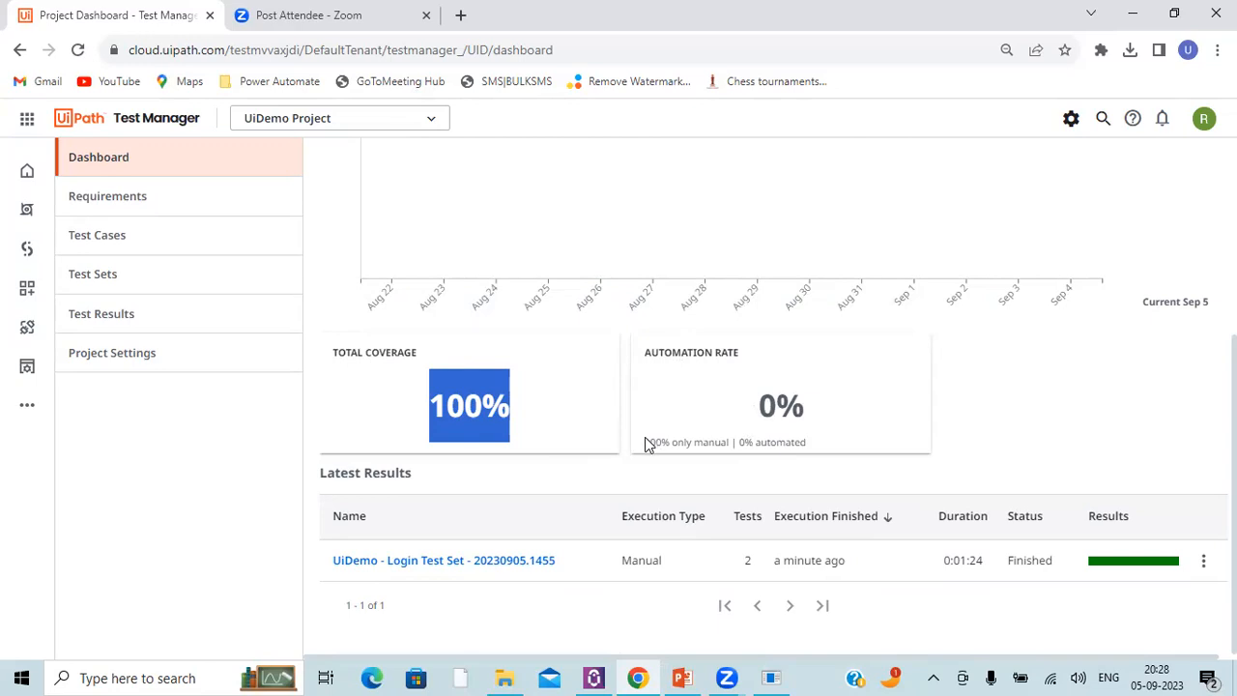
pyautogui.moveTo(761, 407); pyautogui.dragTo(801, 402)
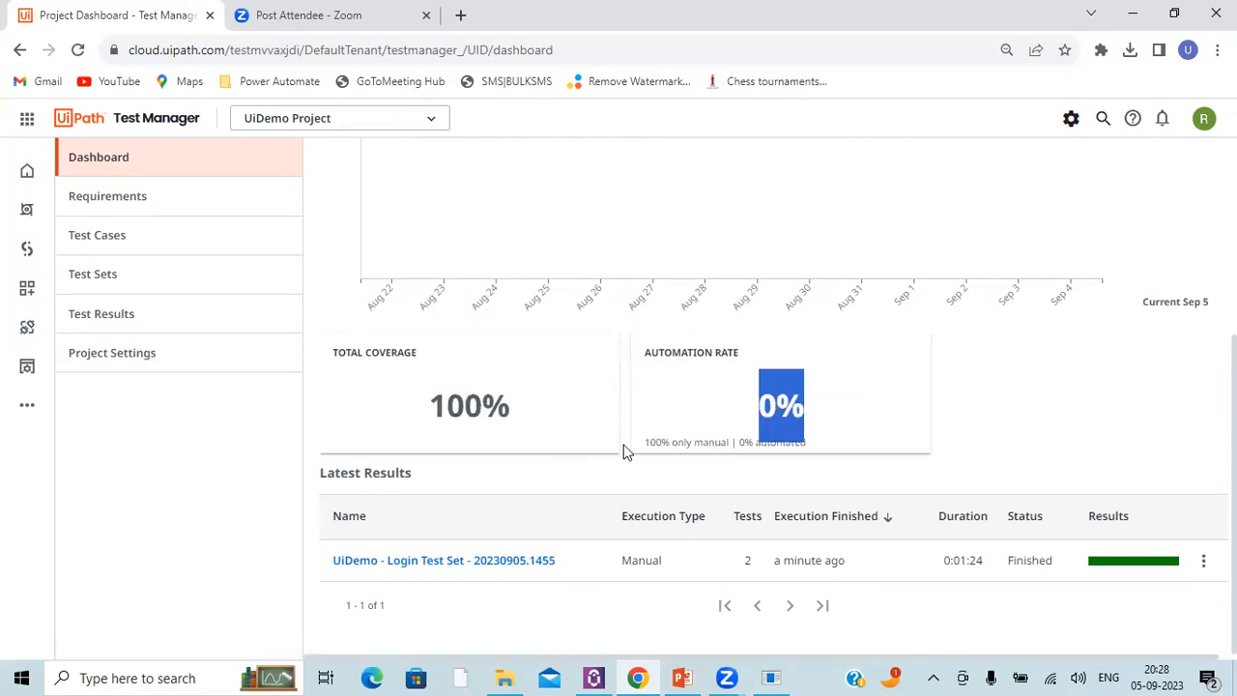
pyautogui.doubleClick(639, 560)
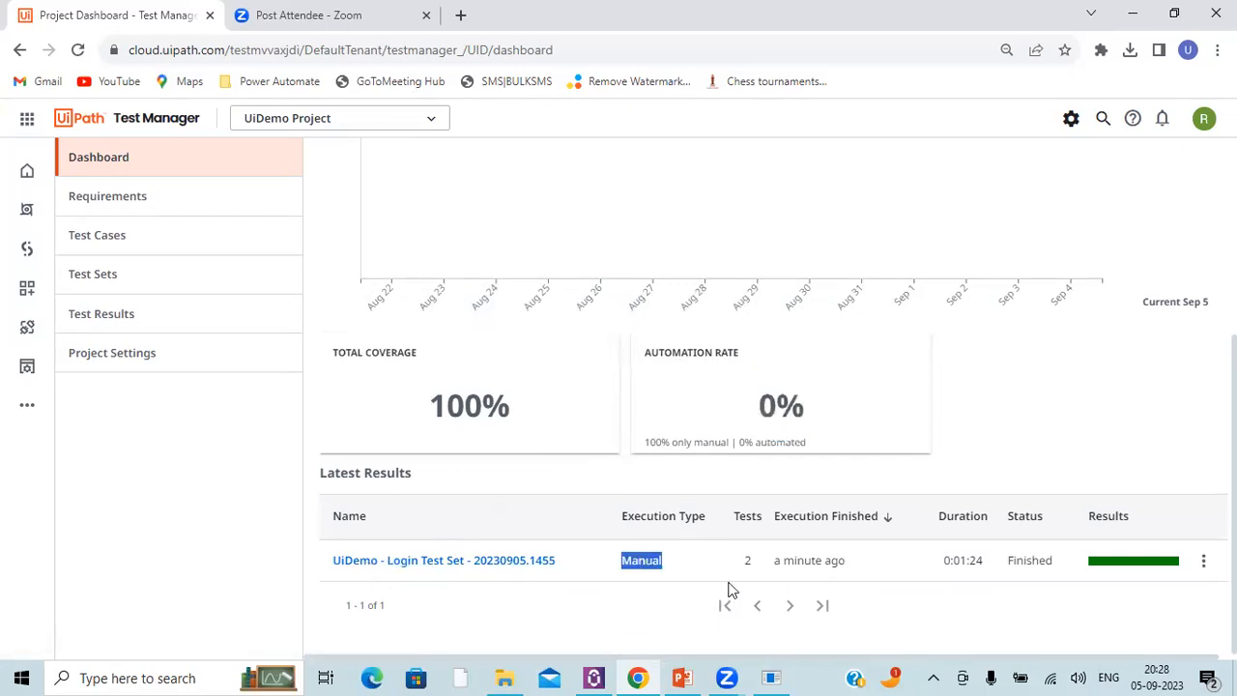
pyautogui.scroll(3, 731, 509)
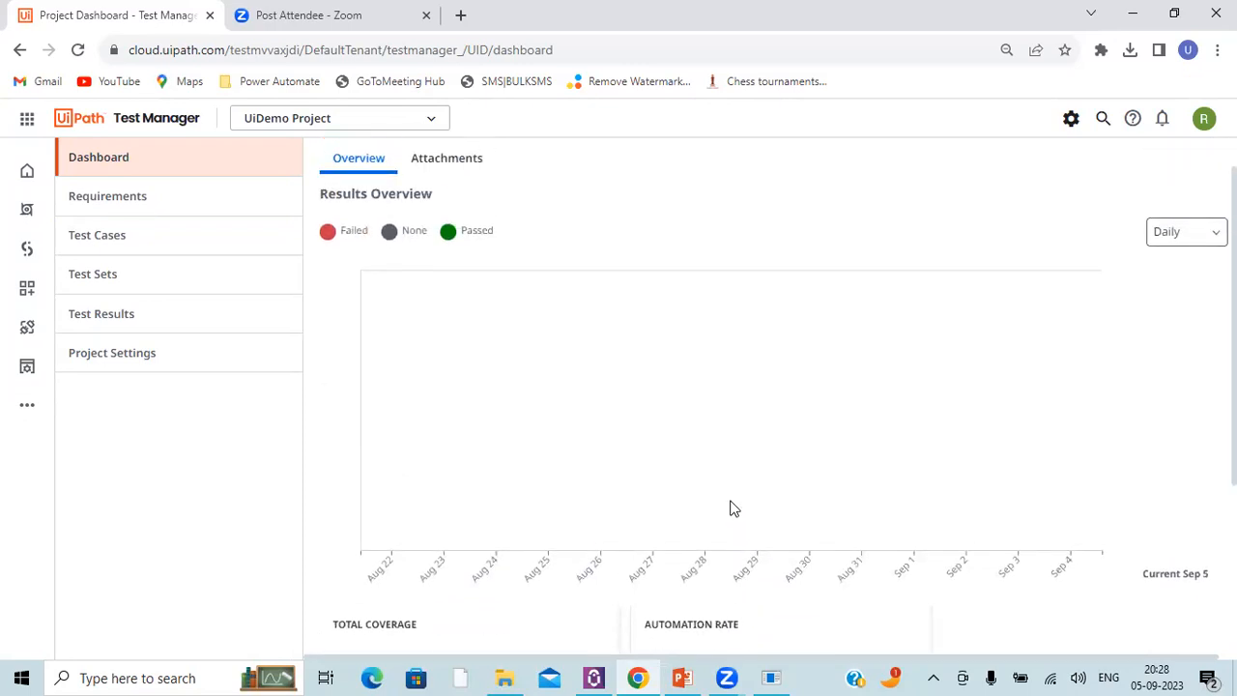
pyautogui.scroll(1, 731, 509)
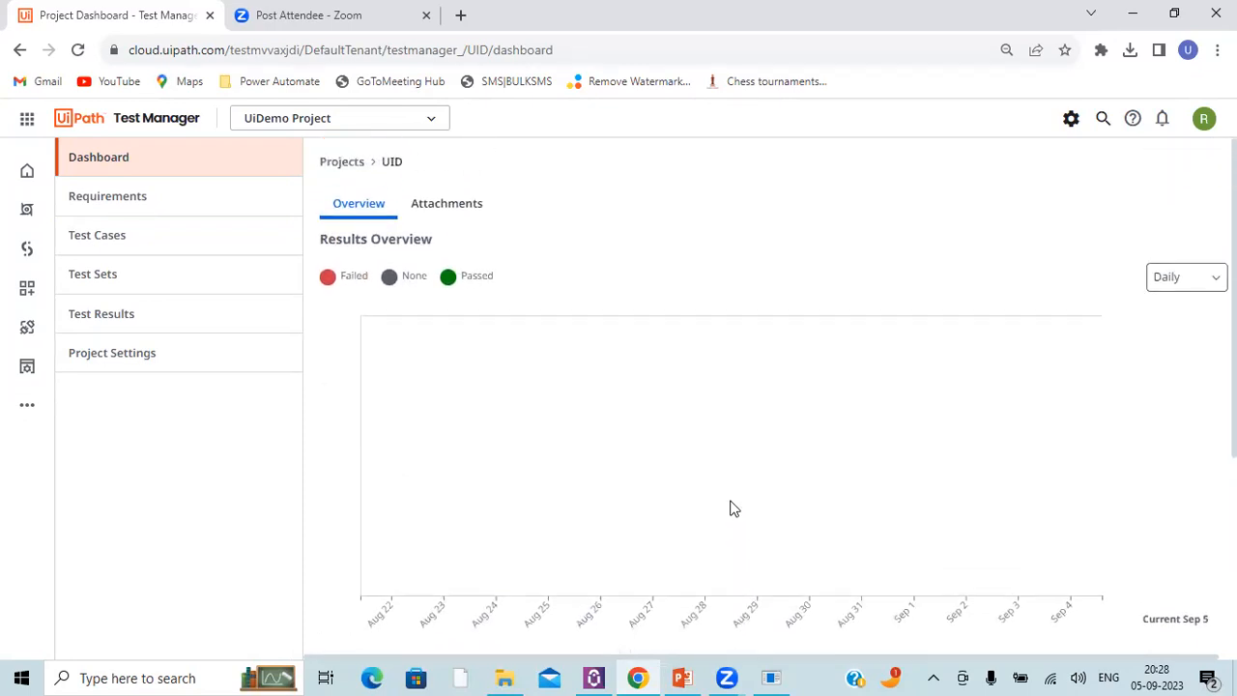
# Step: Start a custom field definition in the project settings named Requirement Risk with the object type Requirement
pyautogui.click(145, 355)
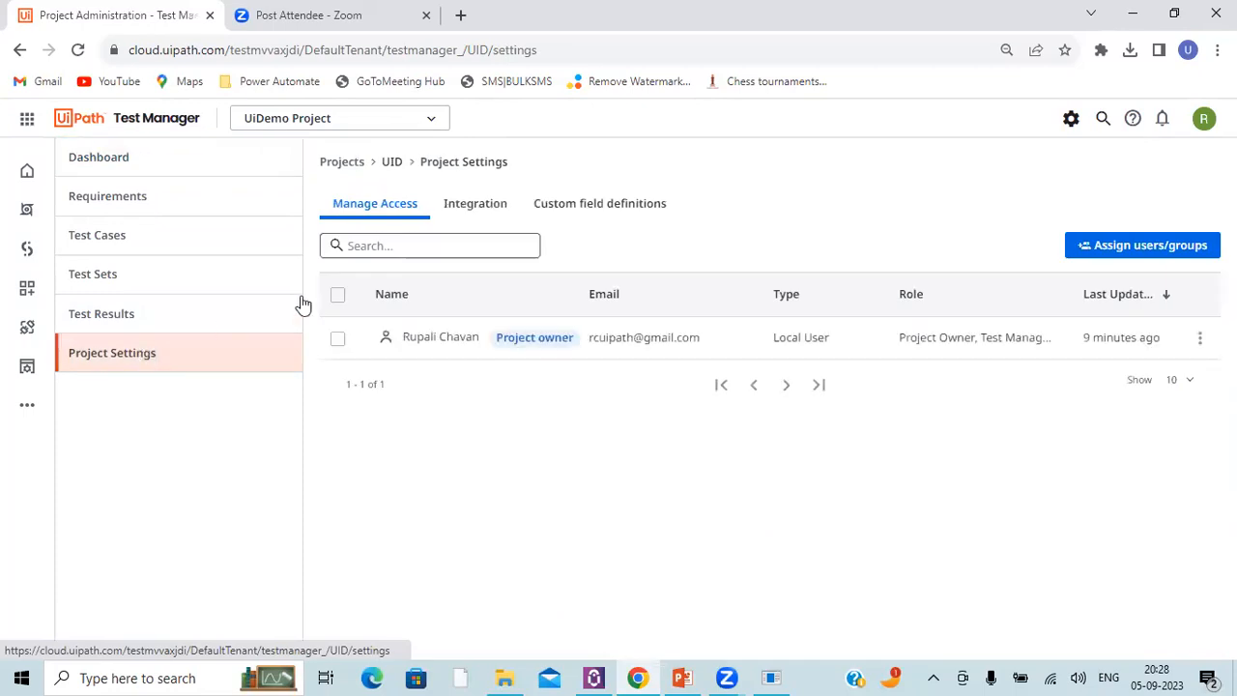
pyautogui.click(585, 208)
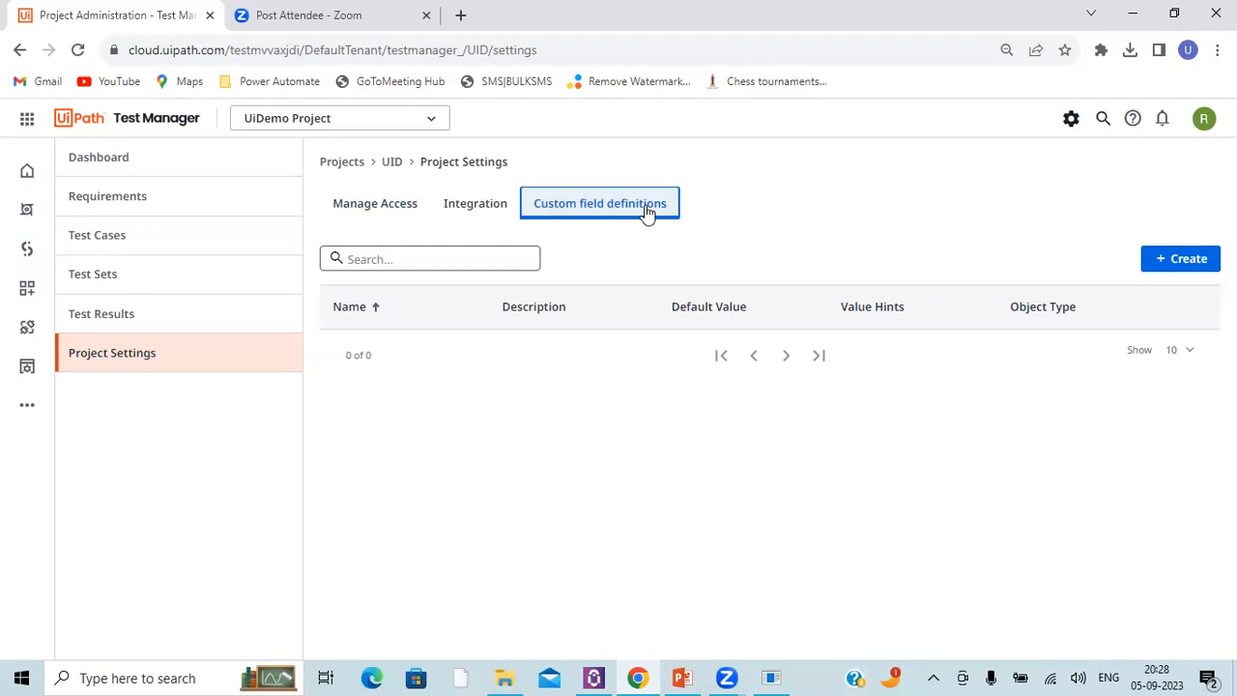
pyautogui.click(1187, 273)
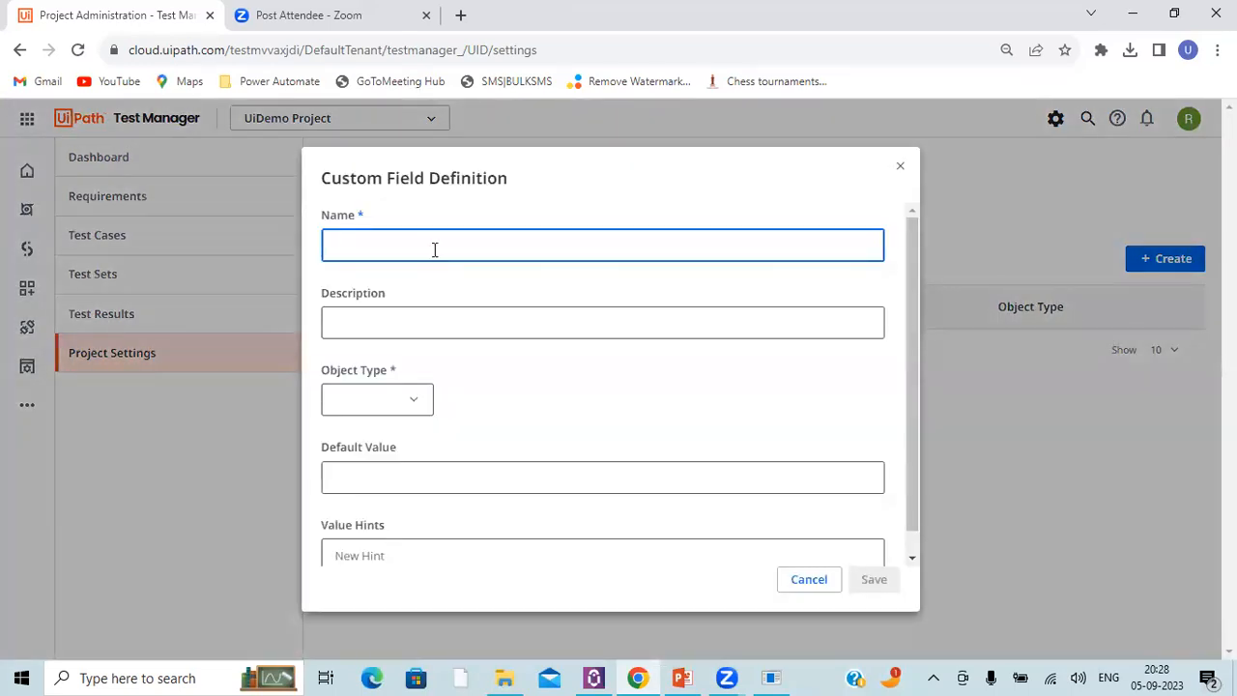
pyautogui.write('REquirem')
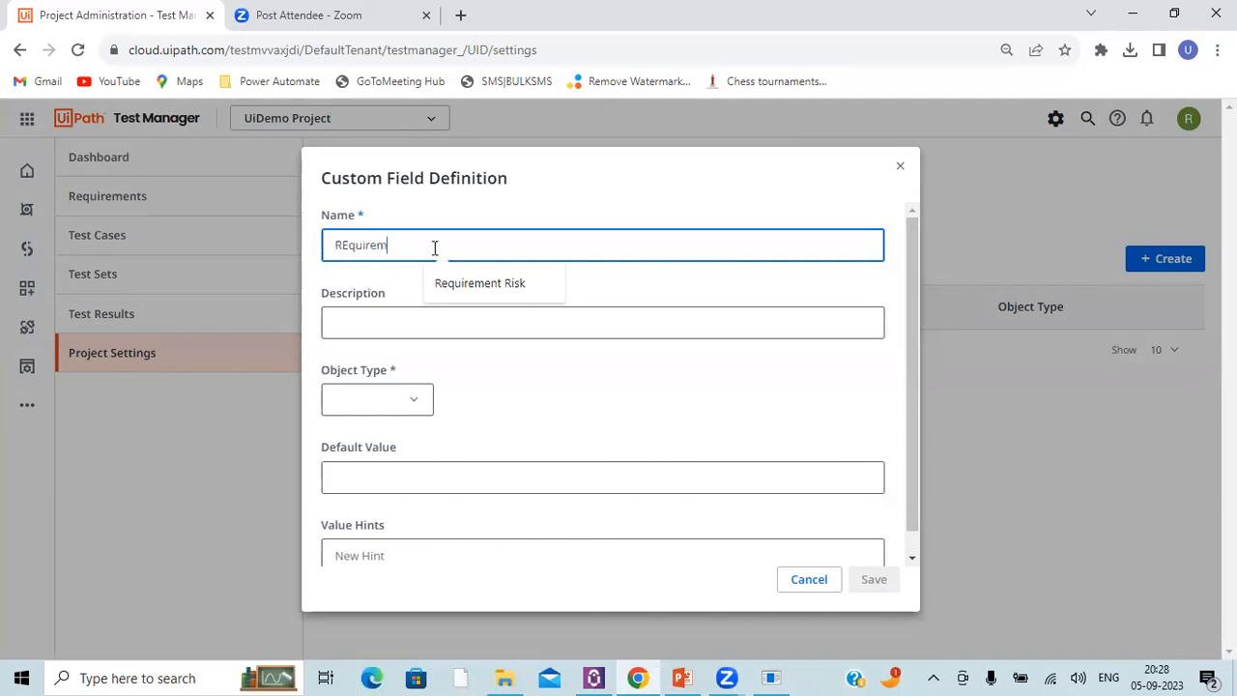
pyautogui.click(455, 285)
pyautogui.click(354, 402)
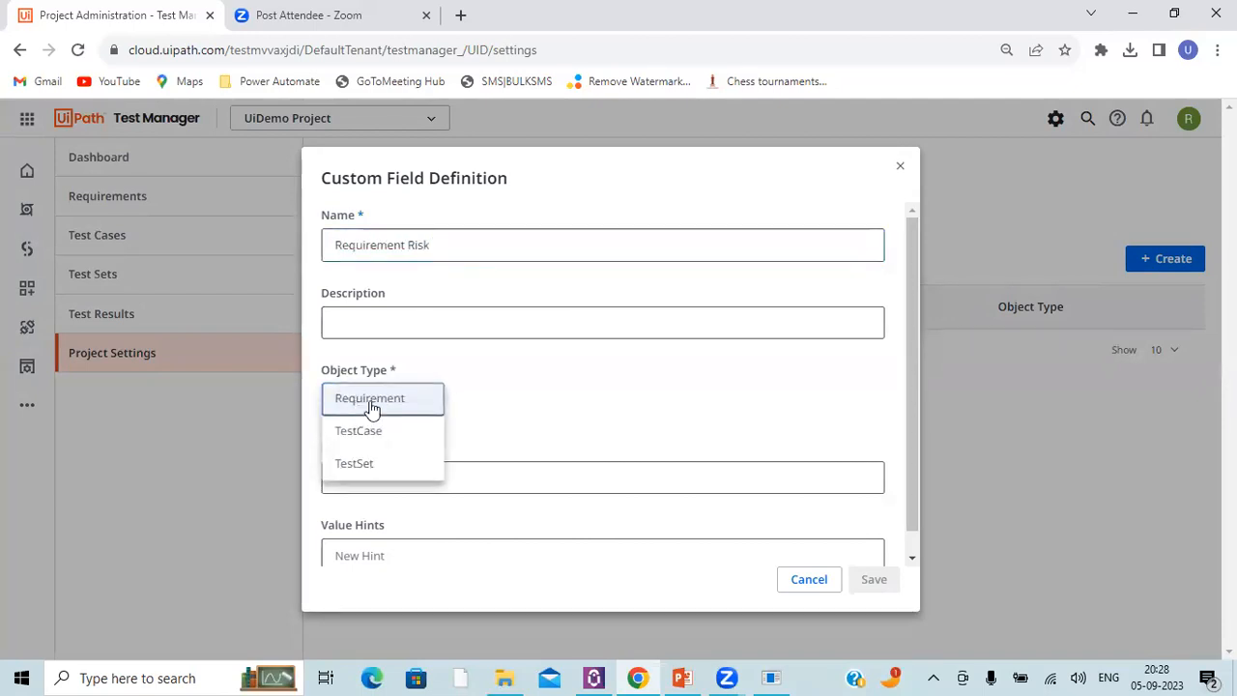
pyautogui.click(343, 400)
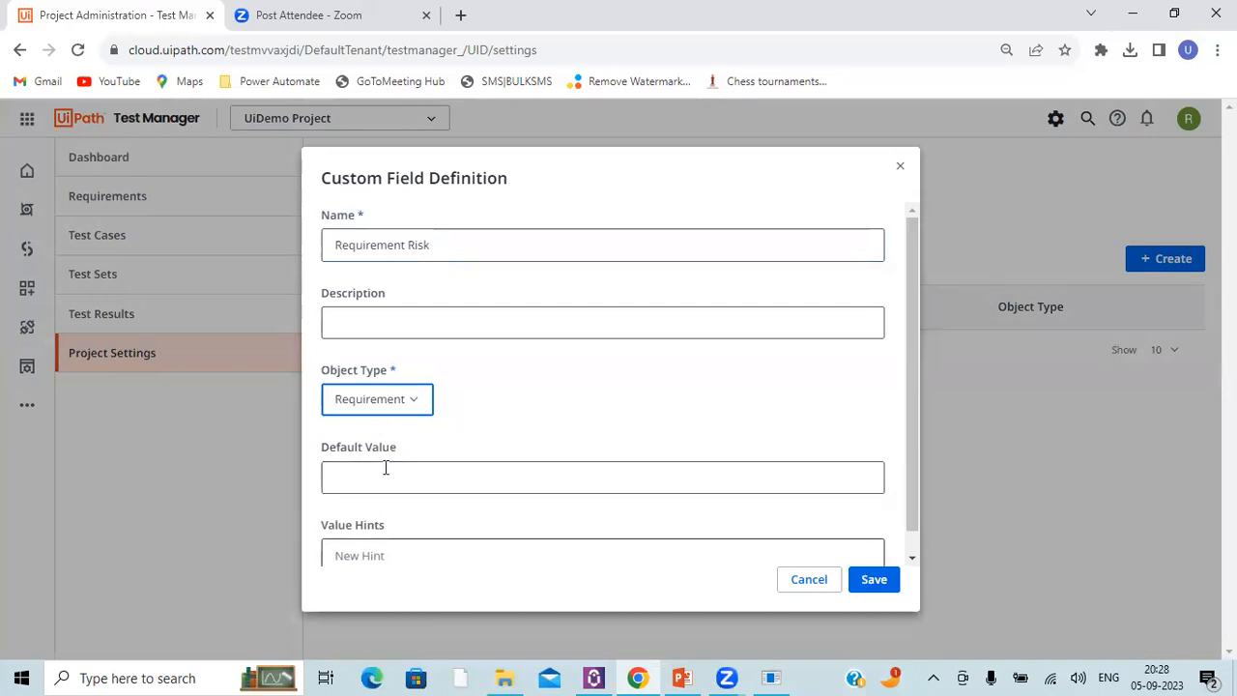
# Step: Add Low Risk as a value hint for the Requirement Risk field
pyautogui.click(356, 551)
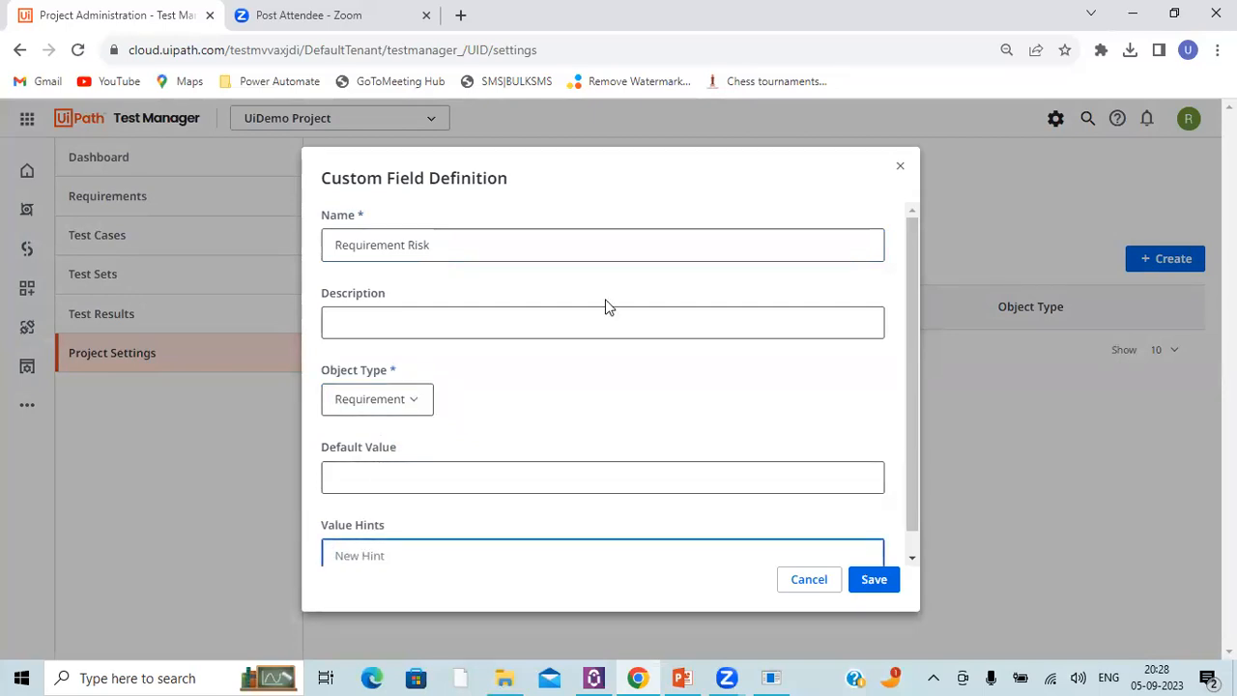
pyautogui.scroll(-1, 619, 294)
pyautogui.write('low')
pyautogui.hotkey('ctrl', 'a')
pyautogui.write('Low Ris')
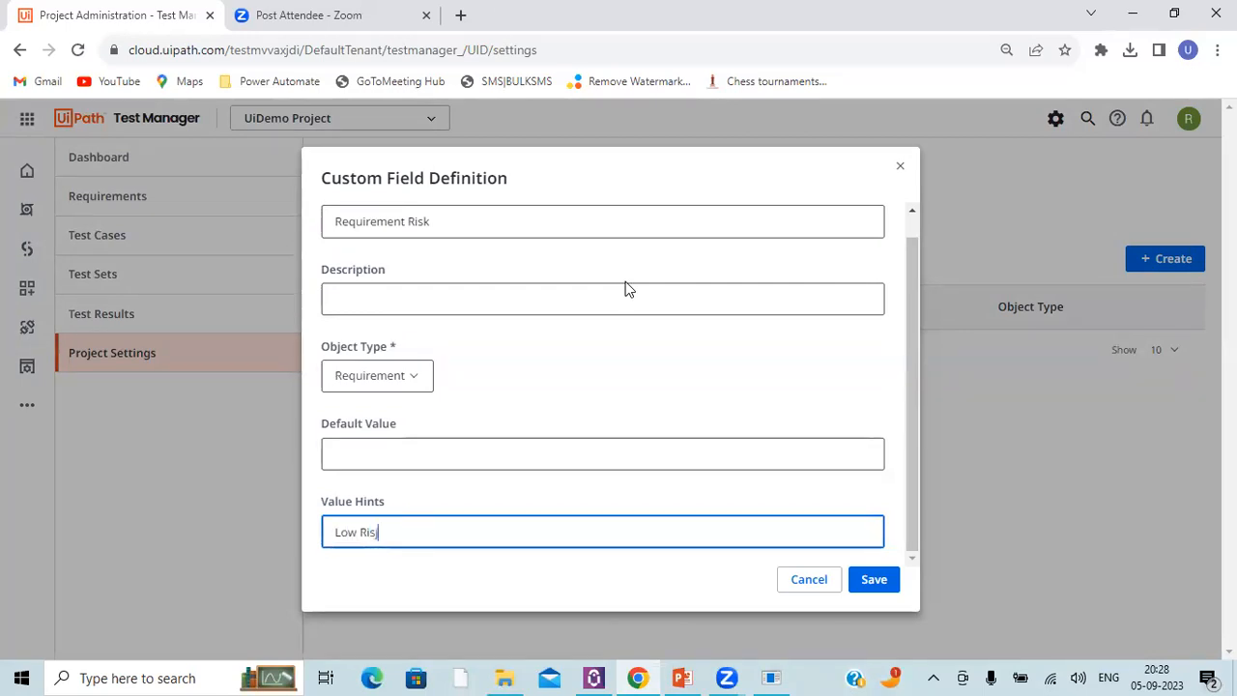
pyautogui.write('k')
pyautogui.press('Return')
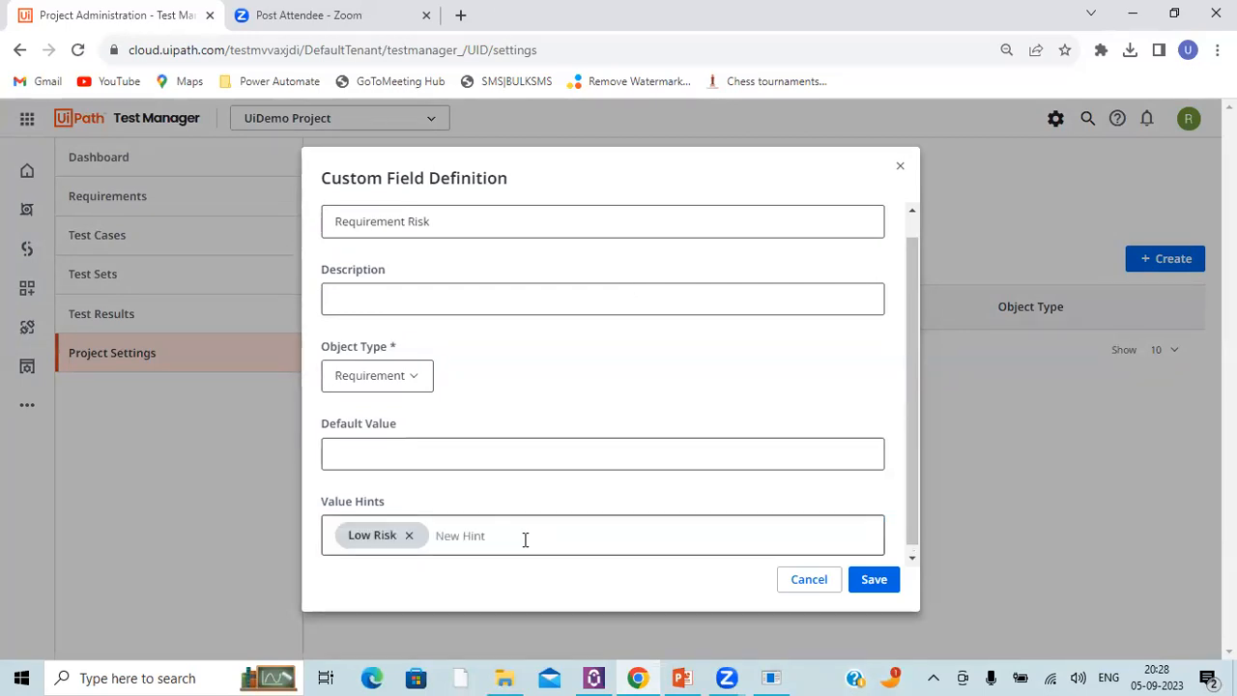
# Step: Add Medium Risk and Higher Risk as further value hints for the Requirement Risk field
pyautogui.write('Medi')
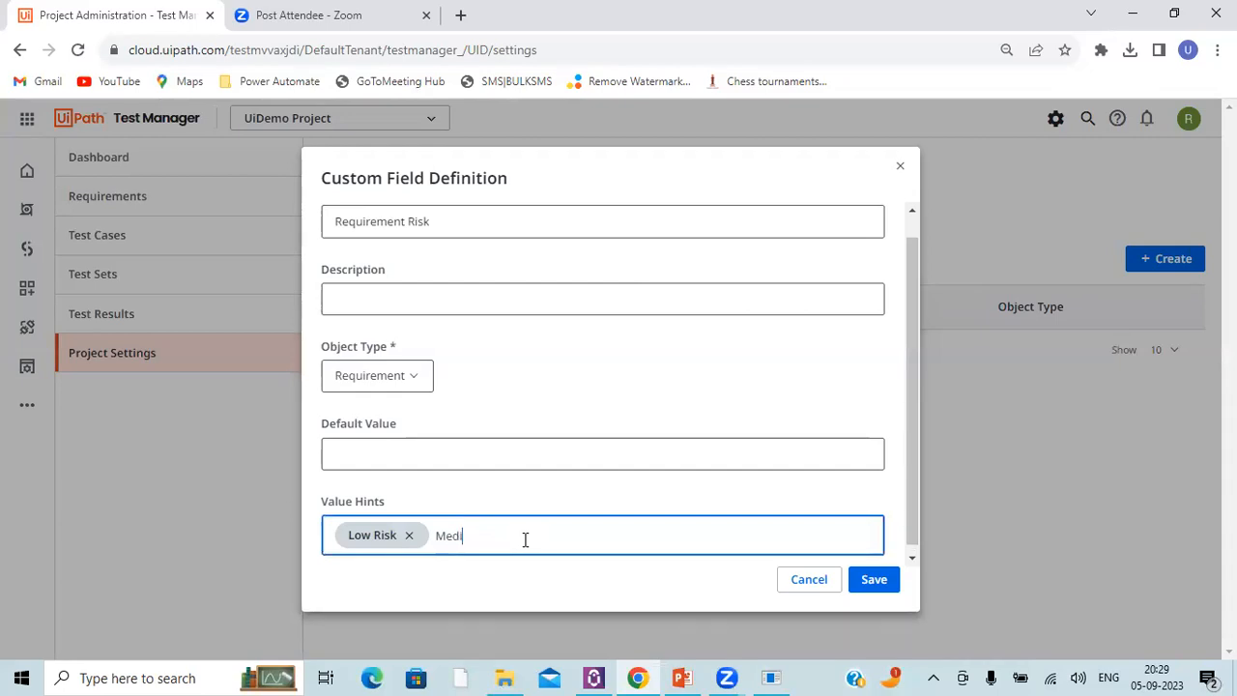
pyautogui.write('um Risk')
pyautogui.click(576, 510)
pyautogui.click(590, 542)
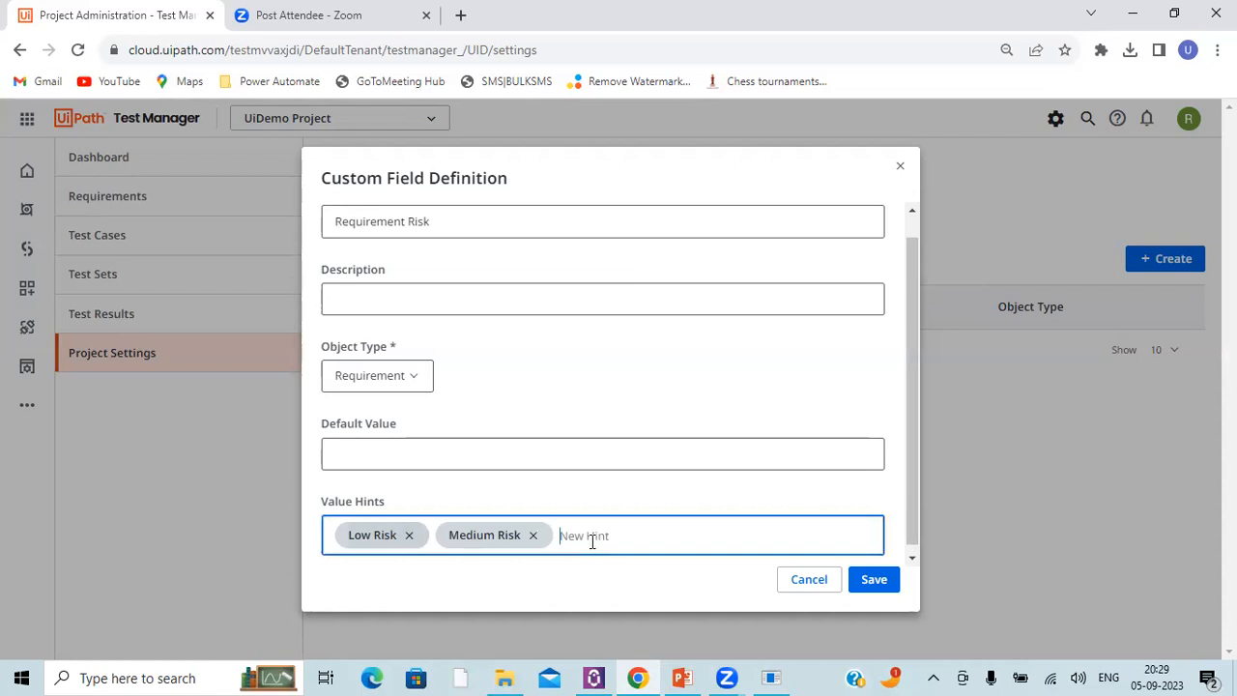
pyautogui.write('Hig')
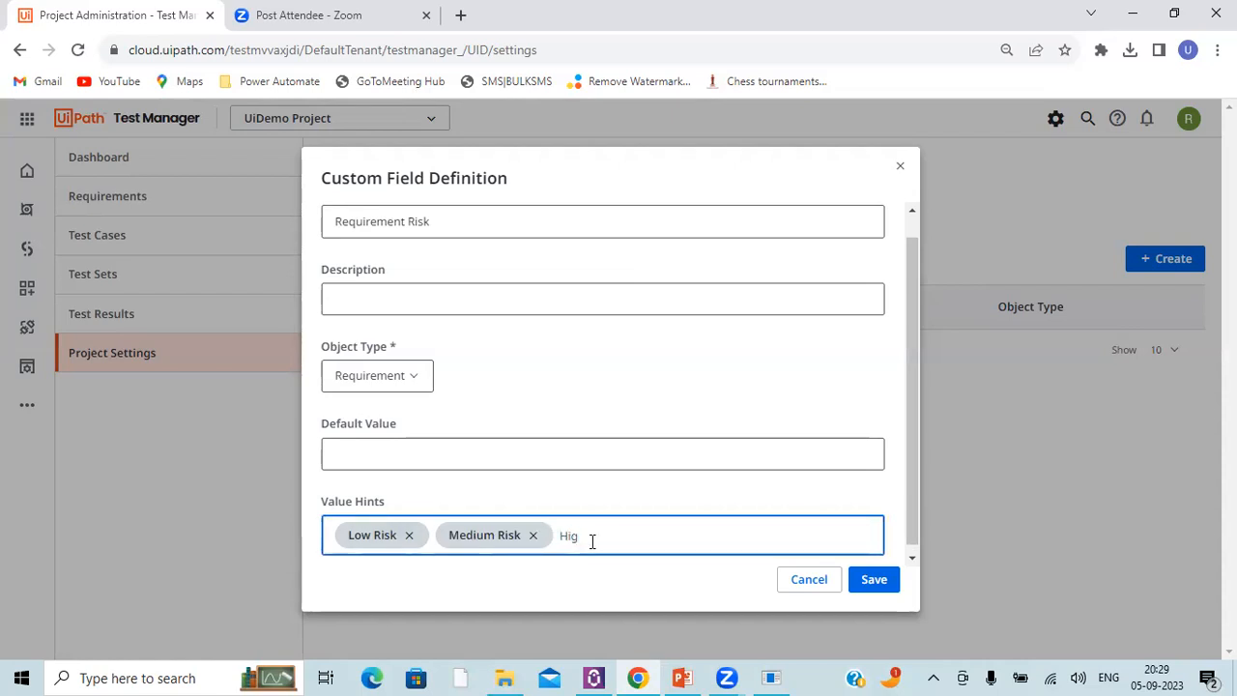
pyautogui.write('her Risk')
pyautogui.click(673, 421)
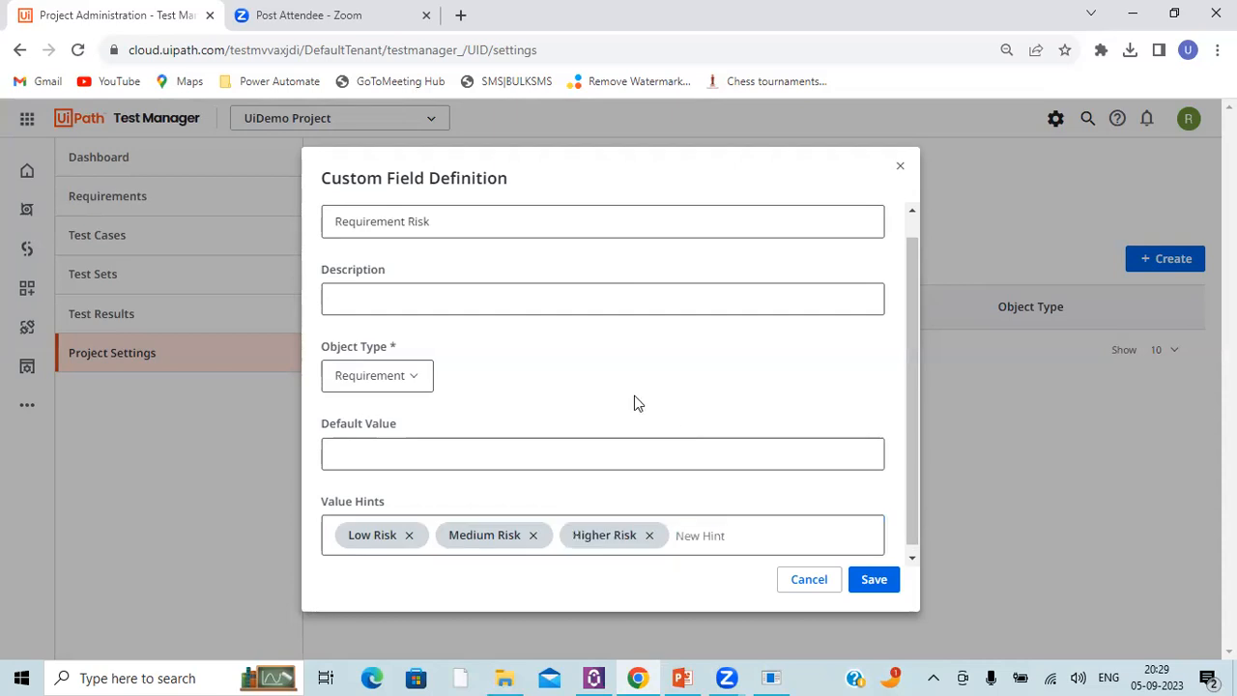
# Step: Set the field's default value to Low Risk and save the custom field definition
pyautogui.click(350, 450)
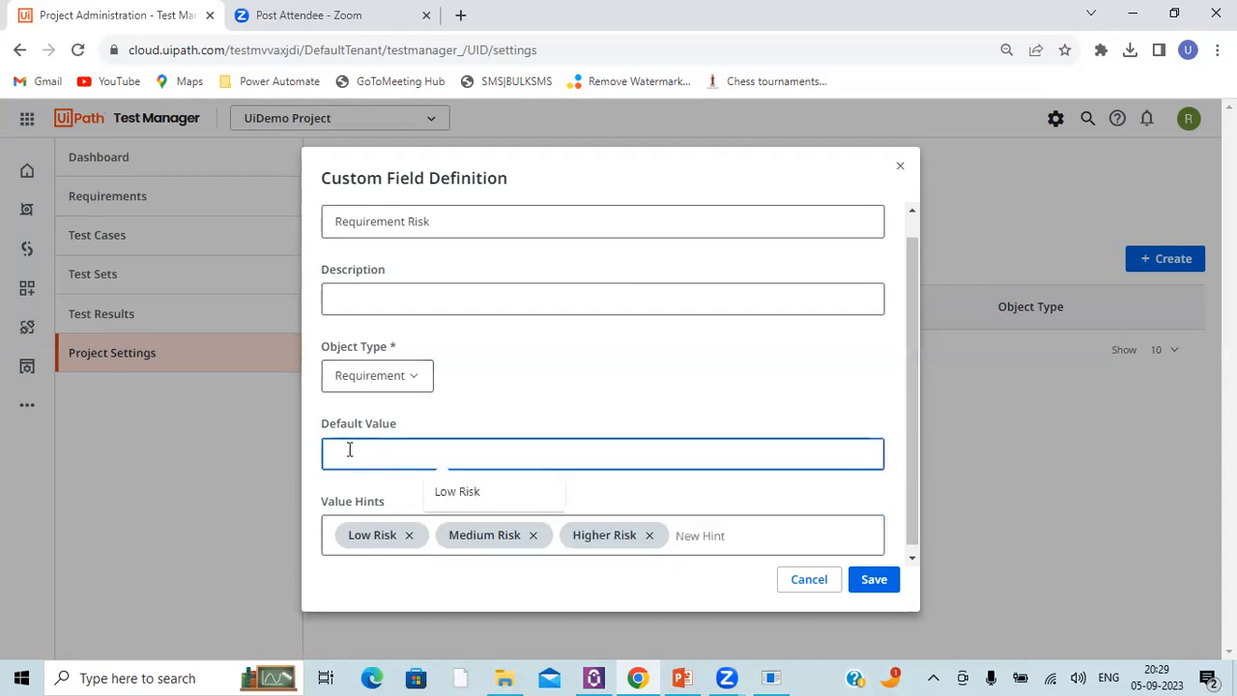
pyautogui.click(467, 501)
pyautogui.click(512, 359)
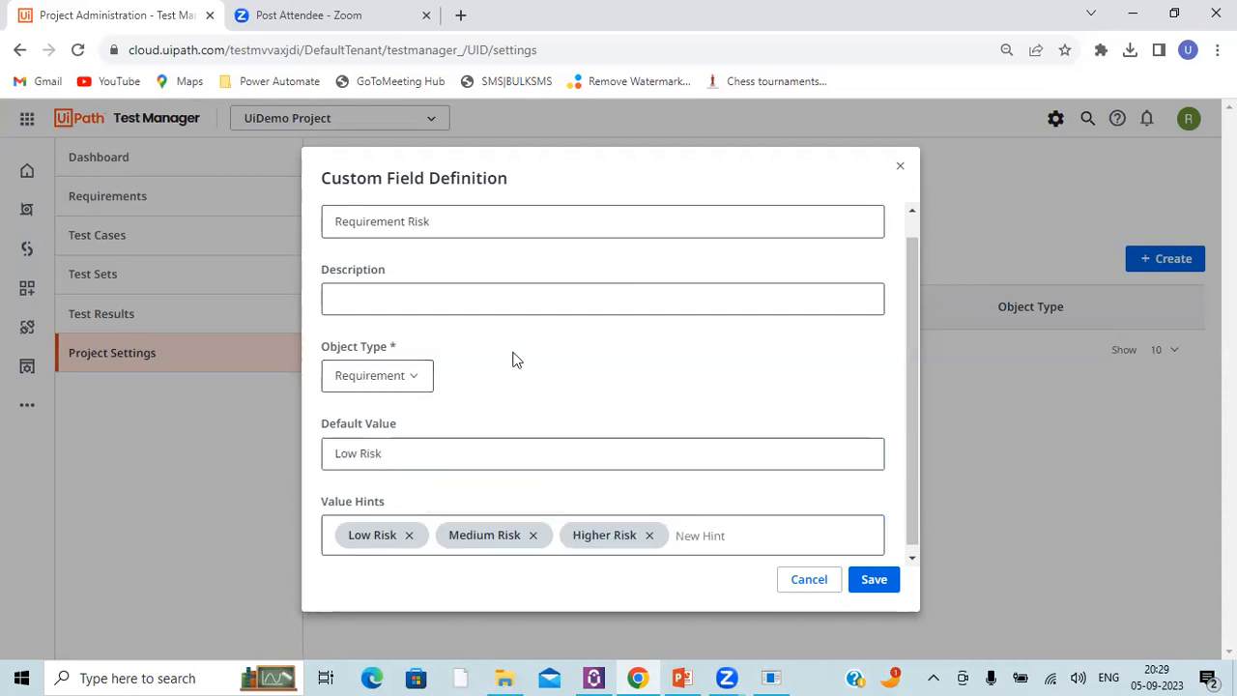
pyautogui.click(865, 580)
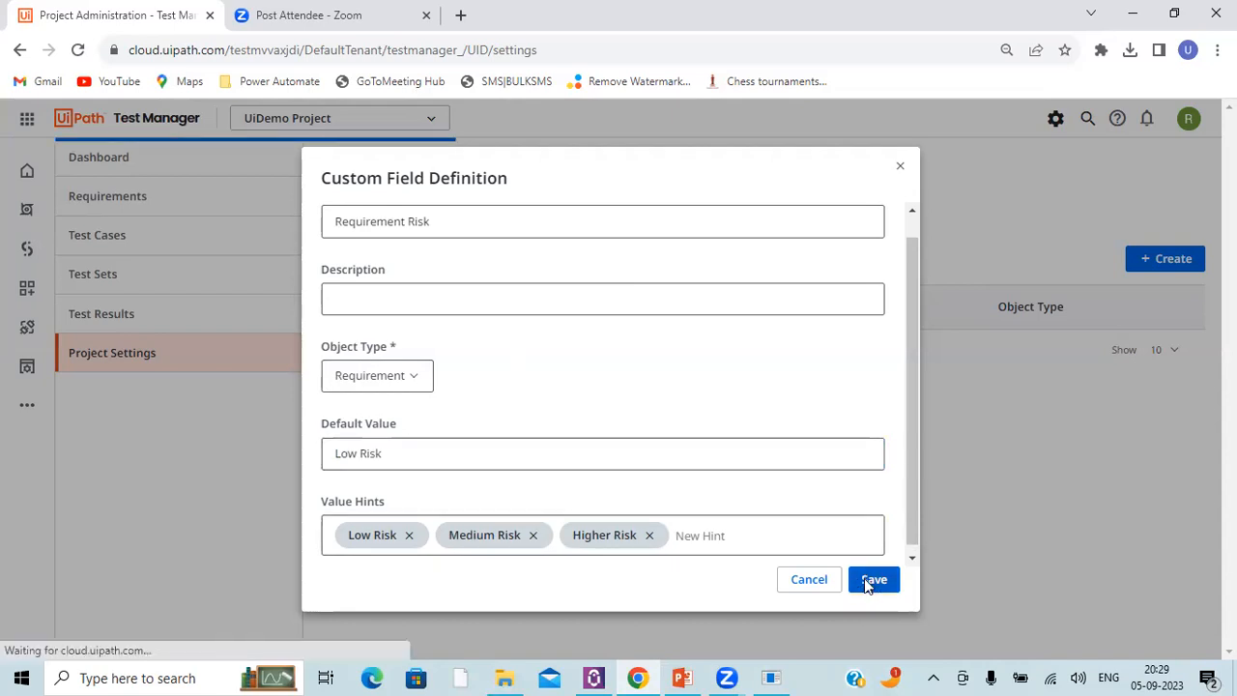
# Step: Open the details of the UiDemo Login requirement and set its Requirement Risk to Low Risk
pyautogui.click(98, 199)
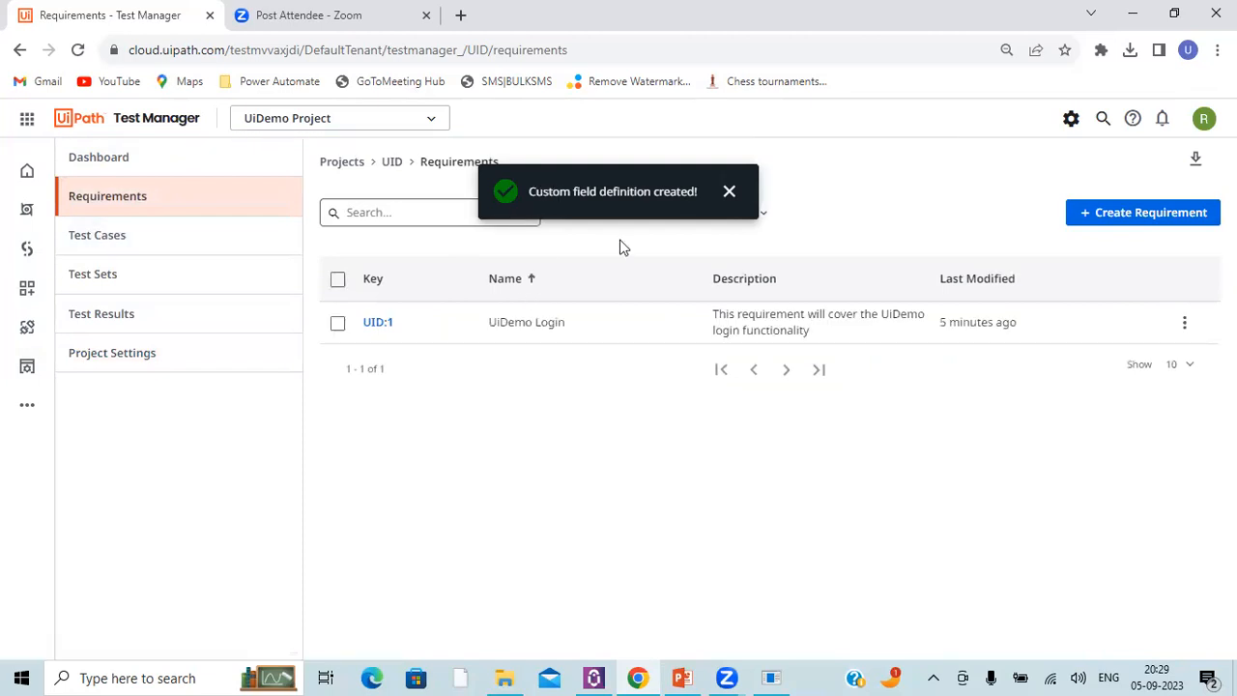
pyautogui.click(727, 191)
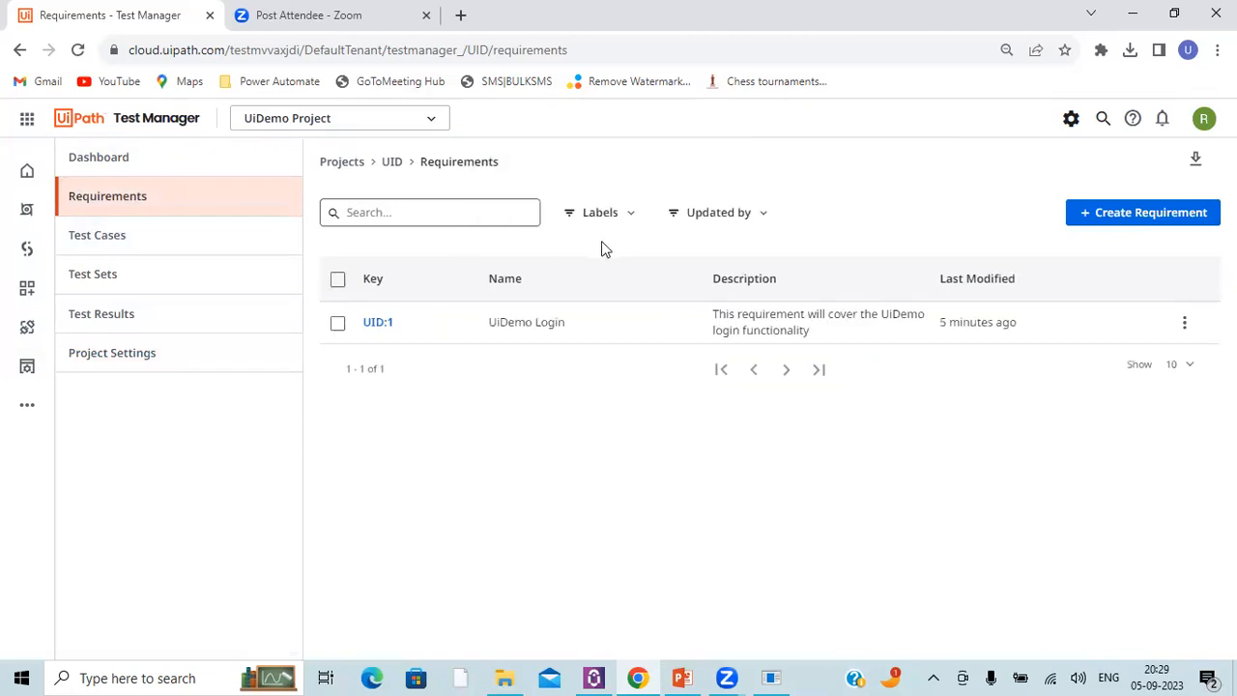
pyautogui.click(379, 322)
pyautogui.click(521, 263)
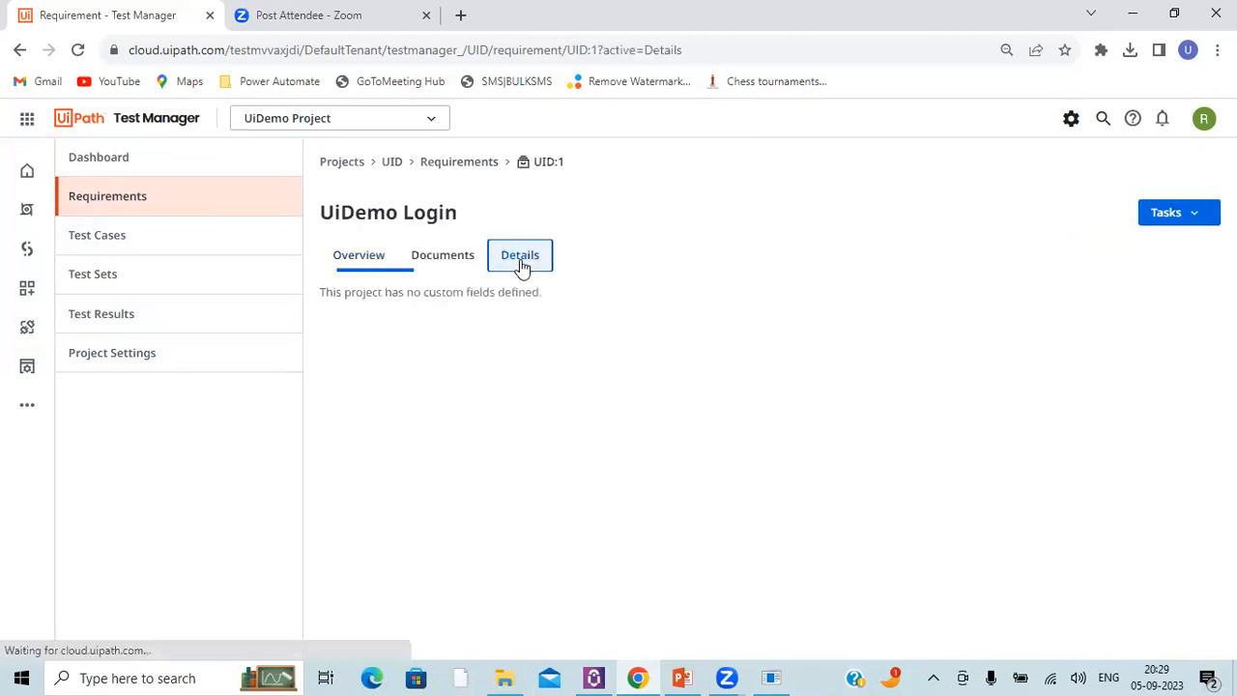
pyautogui.click(547, 301)
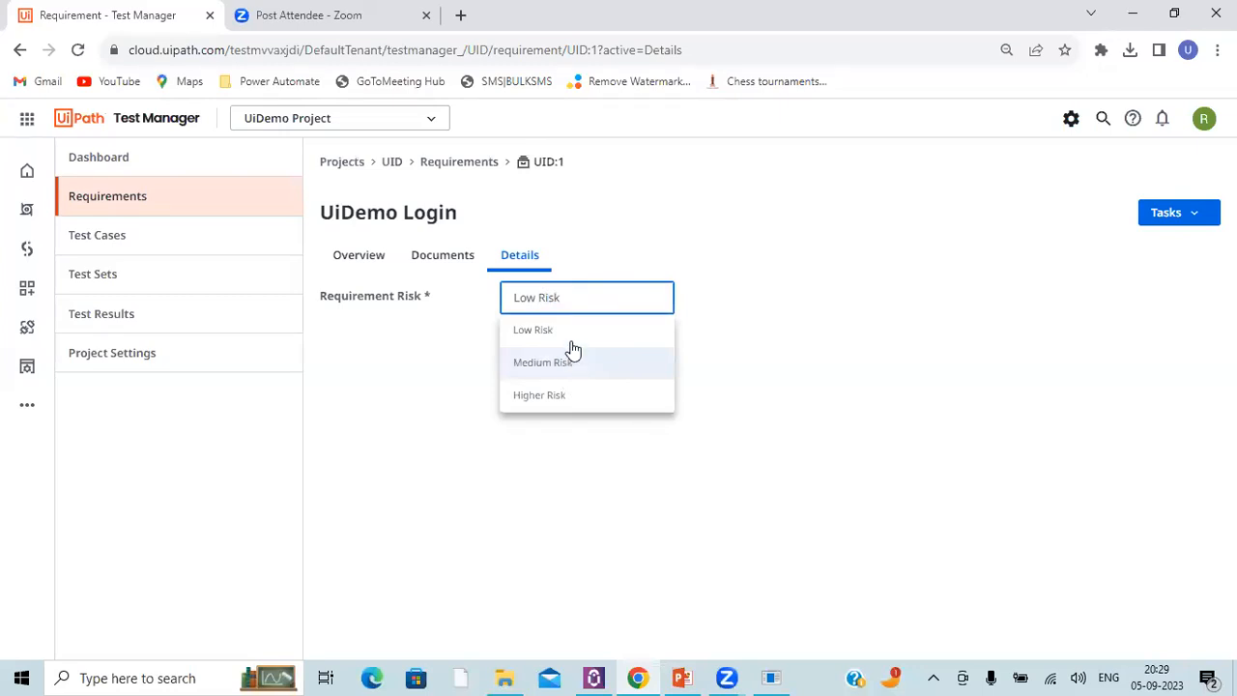
pyautogui.click(572, 342)
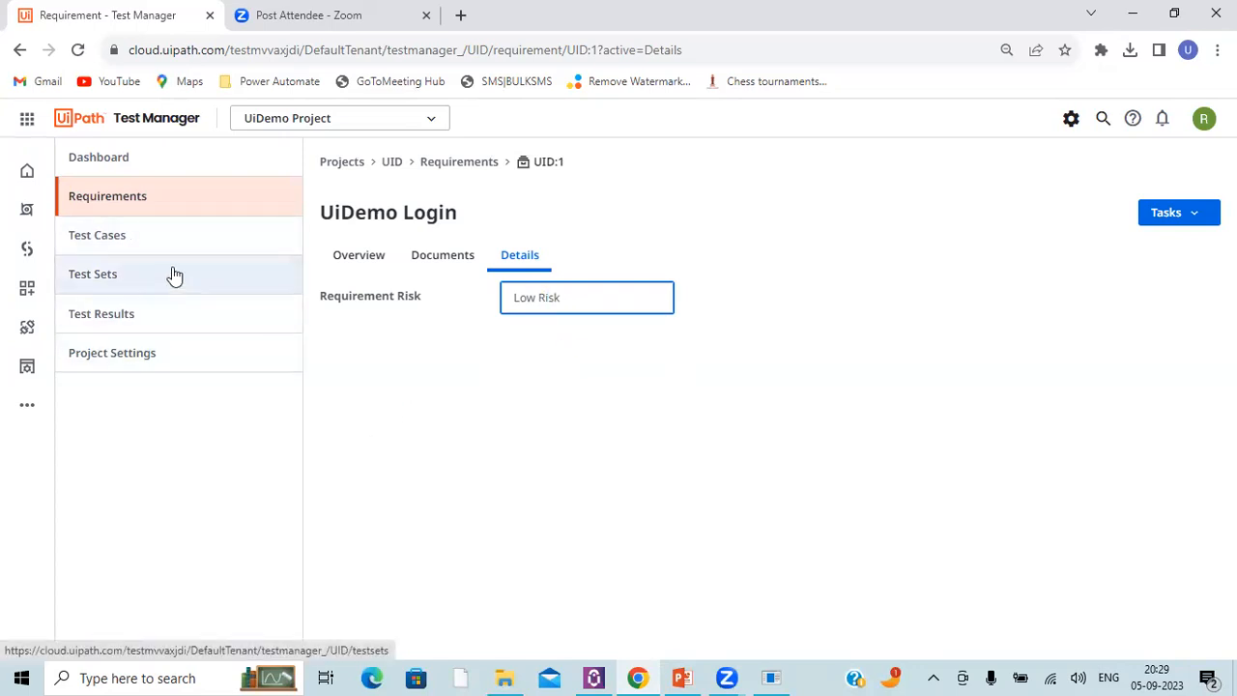
# Step: Check which external tools can be connected to the project in the integration settings
pyautogui.click(151, 356)
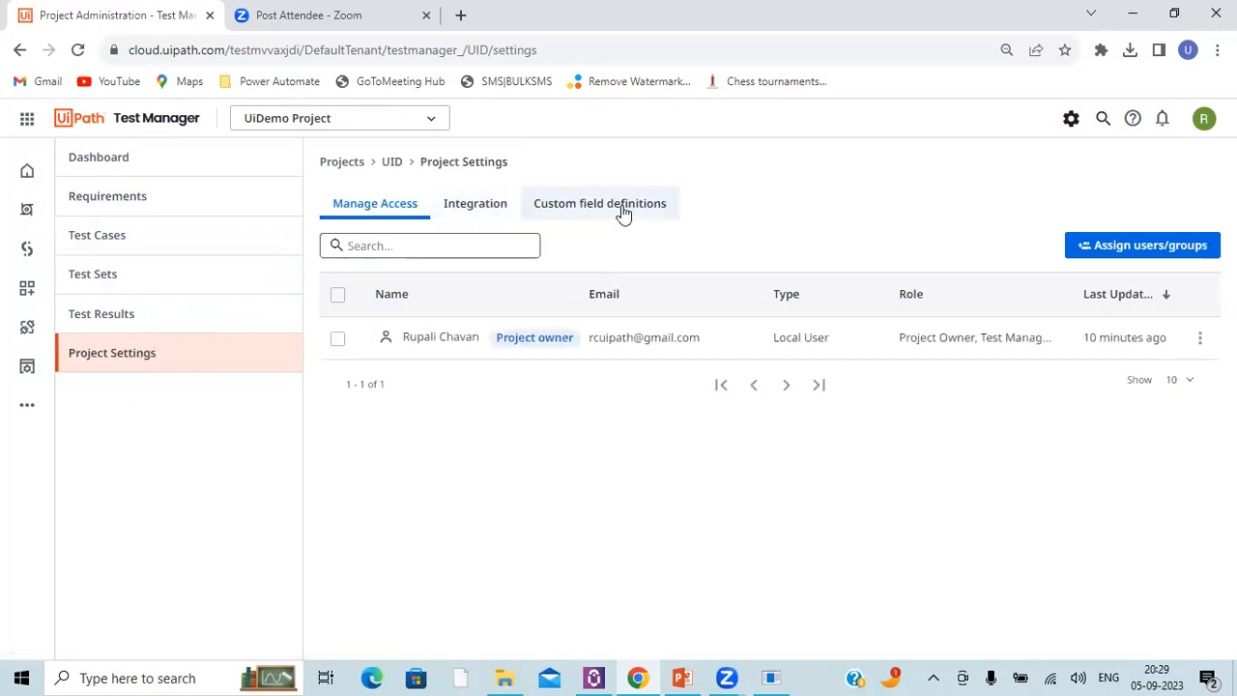
pyautogui.click(486, 208)
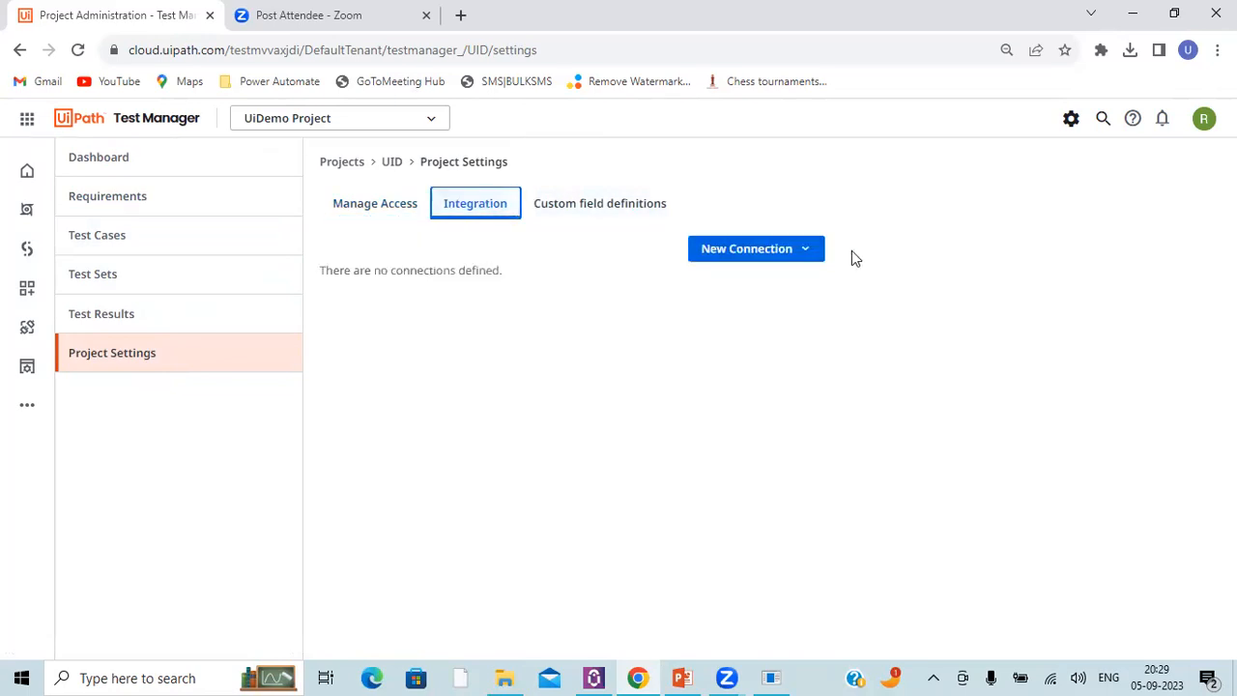
pyautogui.click(786, 249)
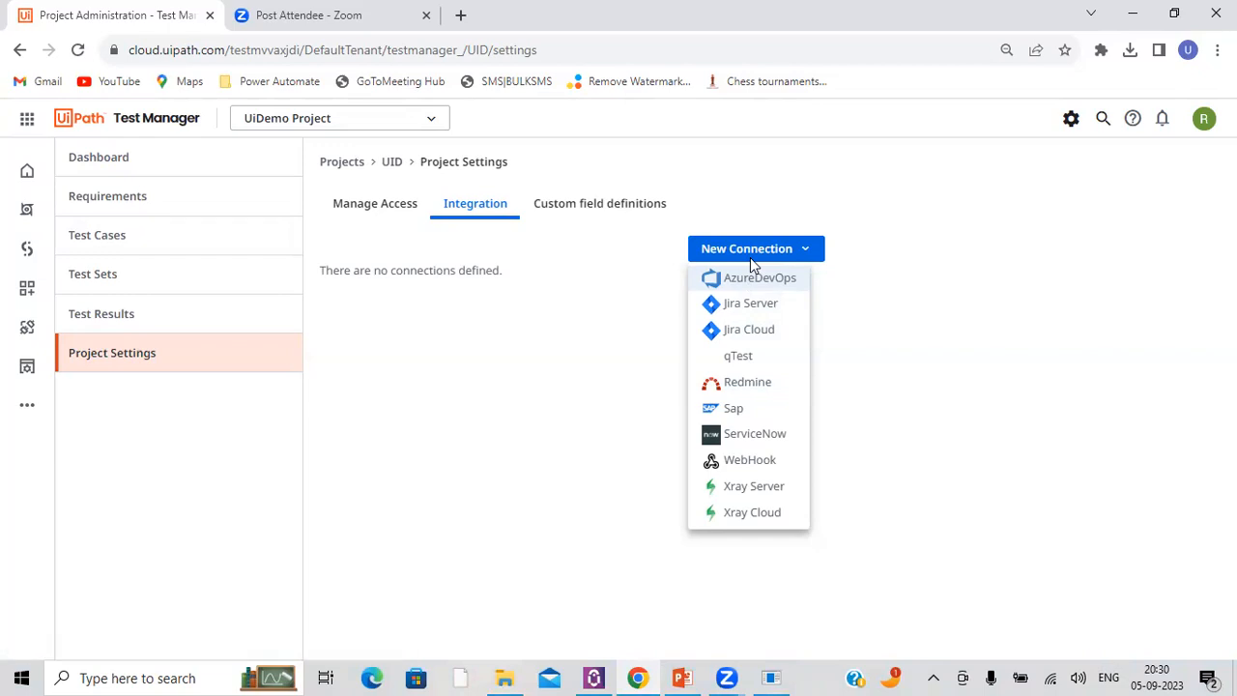
pyautogui.click(501, 417)
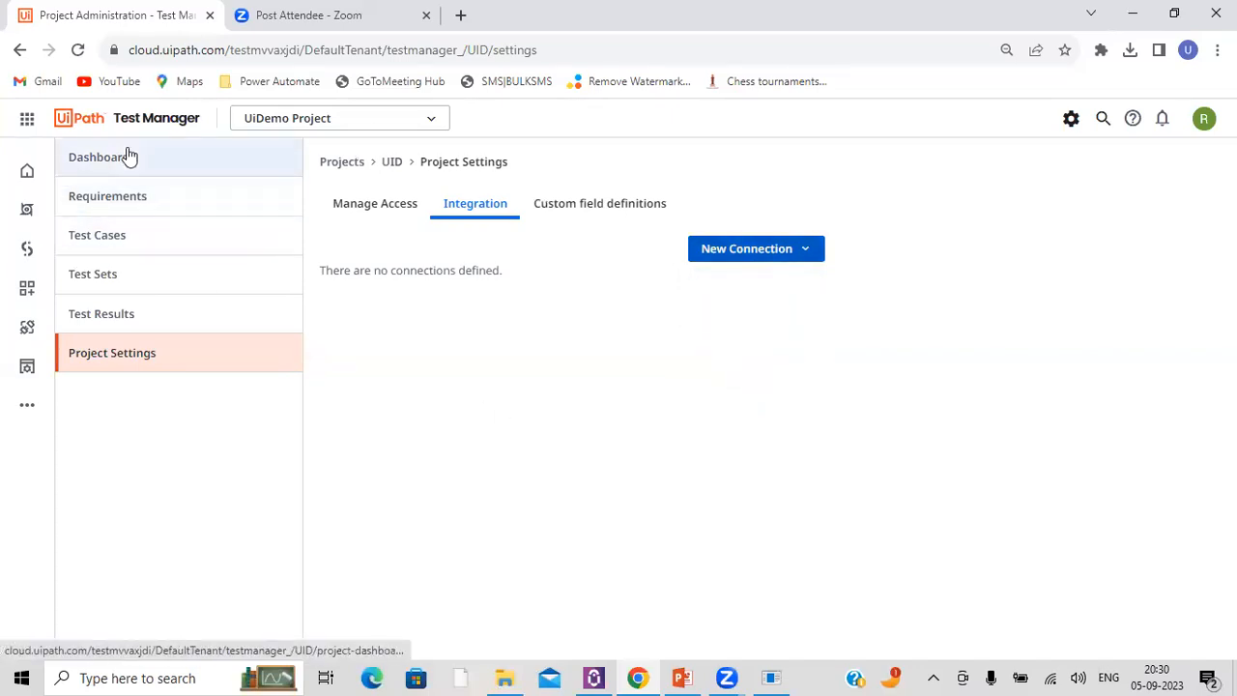
# Step: Review the project's test sets, requirements and the UiDemo - Login Test Set execution, including its re-execution options
pyautogui.click(116, 279)
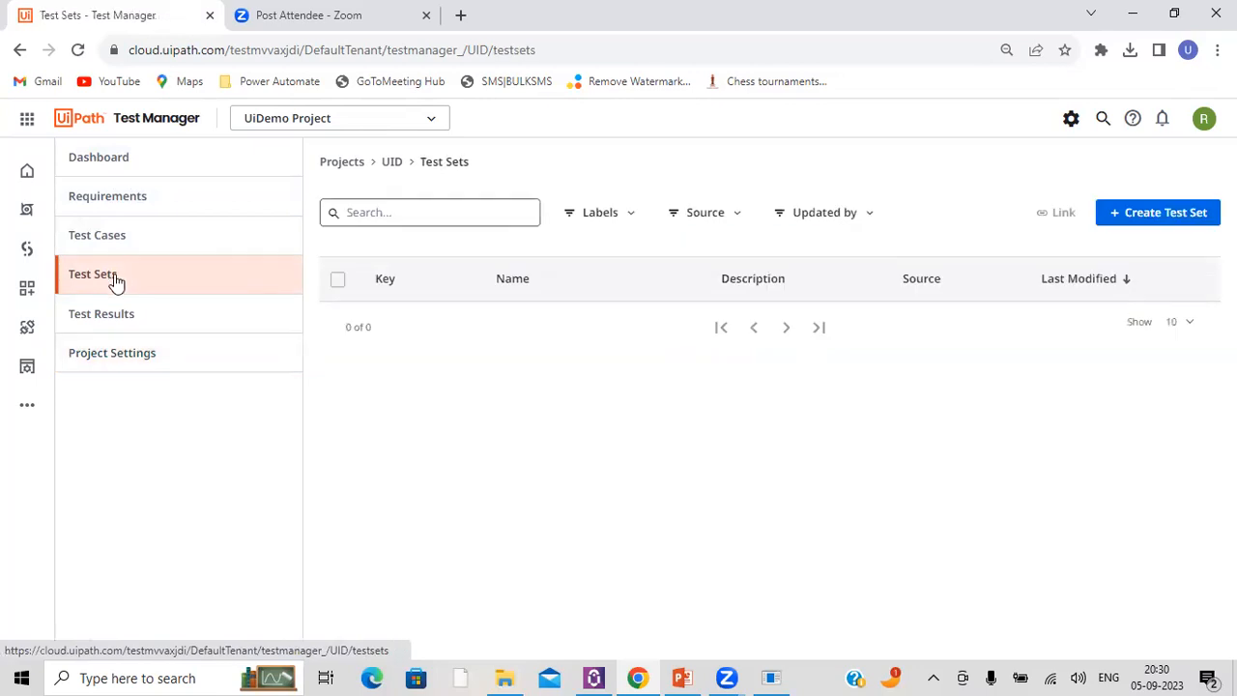
pyautogui.click(108, 201)
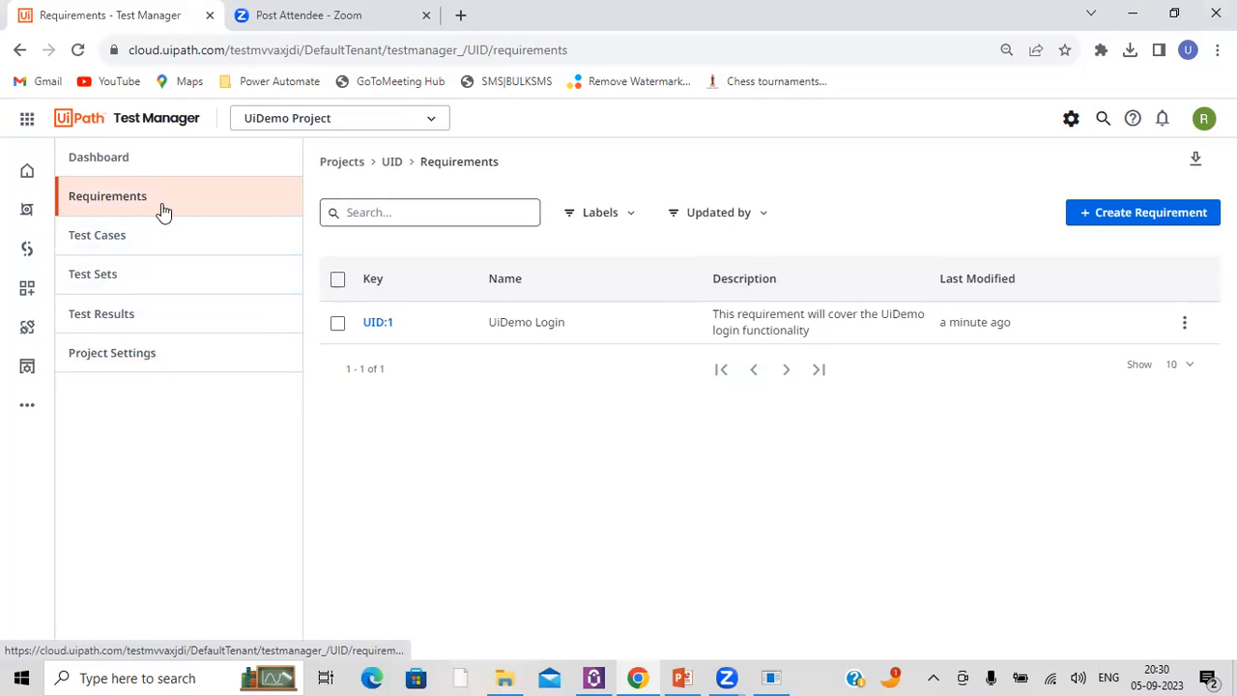
pyautogui.click(97, 323)
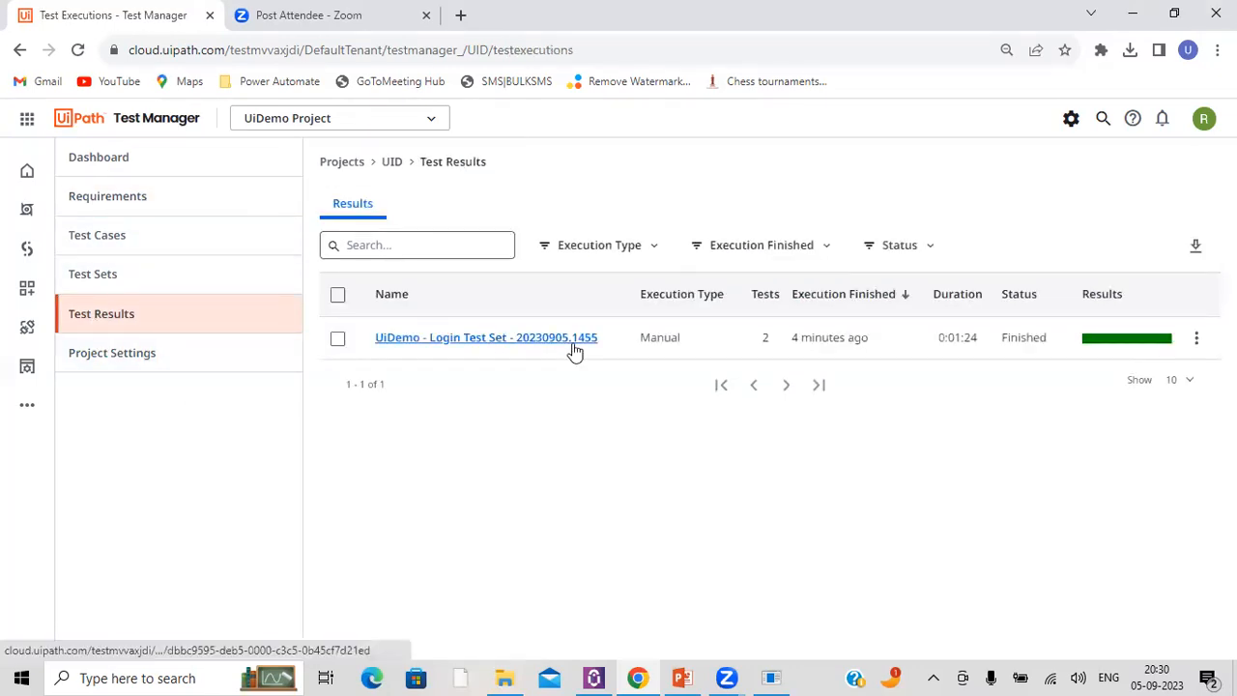
pyautogui.click(573, 340)
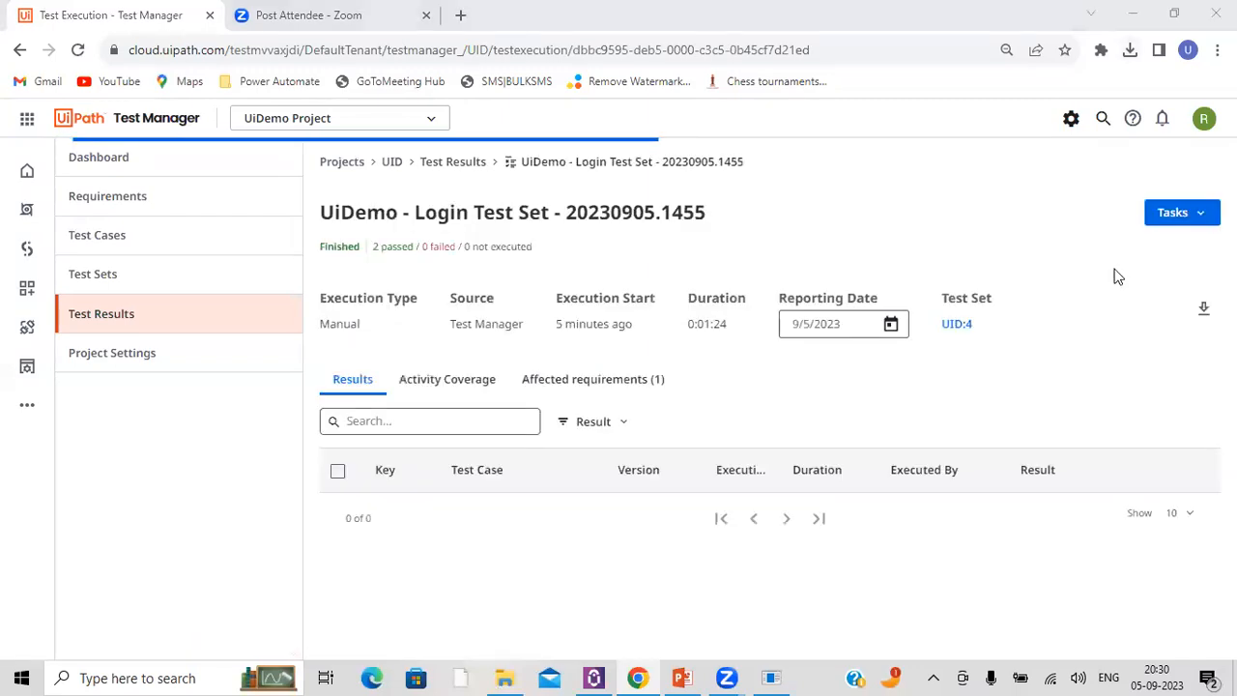
pyautogui.click(1183, 212)
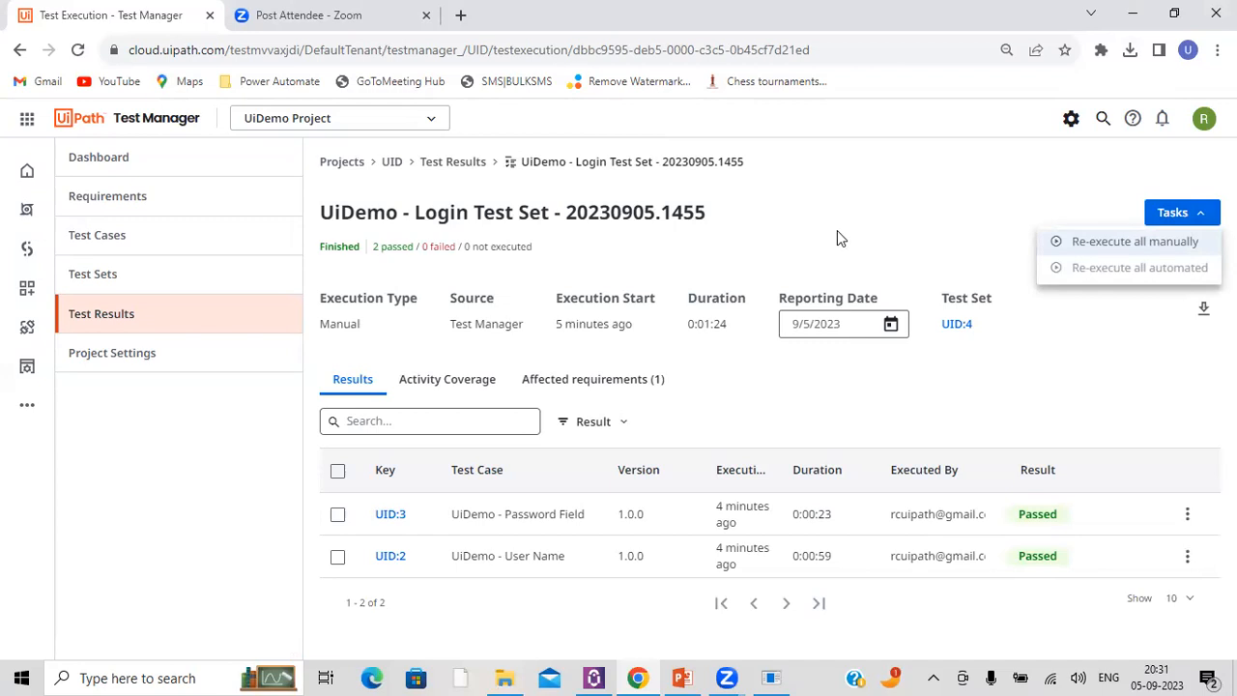
pyautogui.tripleClick(502, 513)
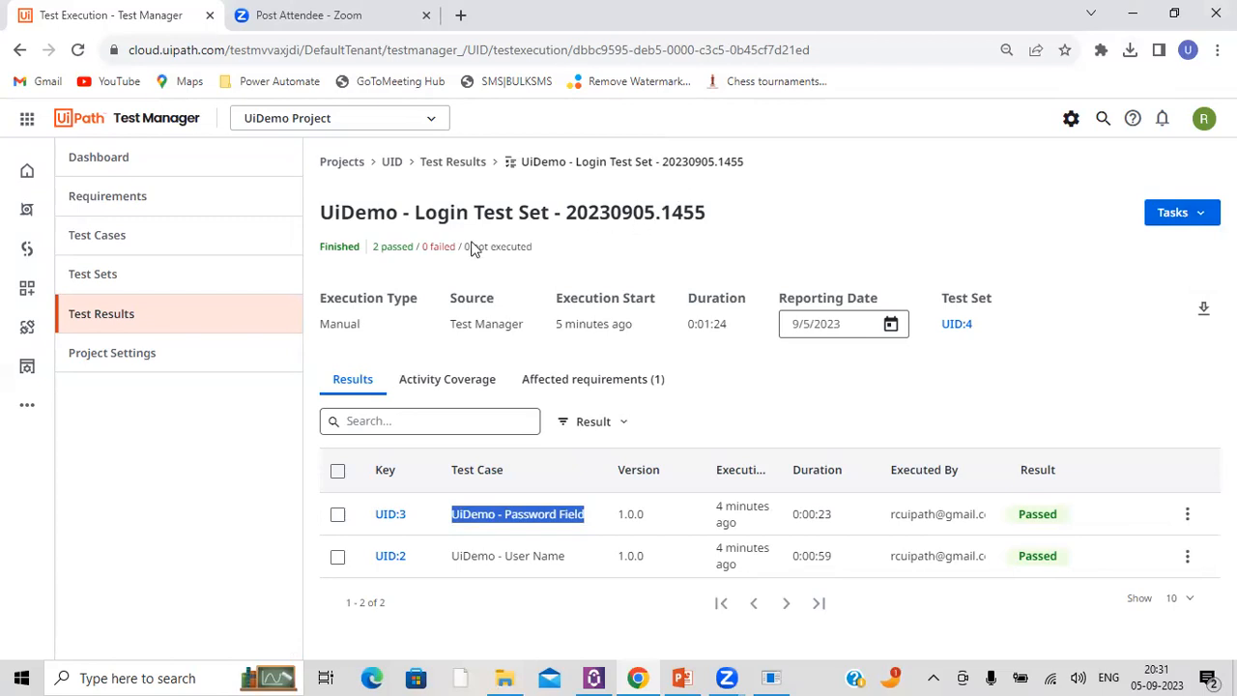
# Step: Return to the project settings, bring up the UiDemo login window and inspect its username and password fields
pyautogui.click(143, 353)
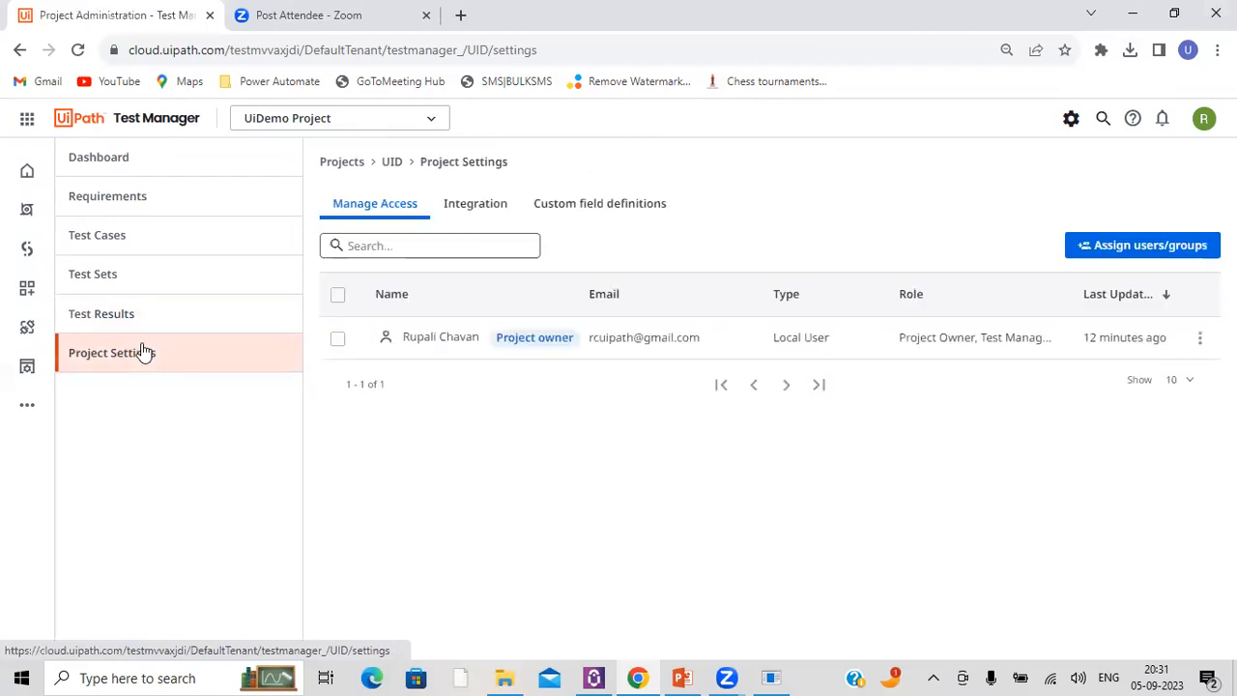
pyautogui.click(771, 675)
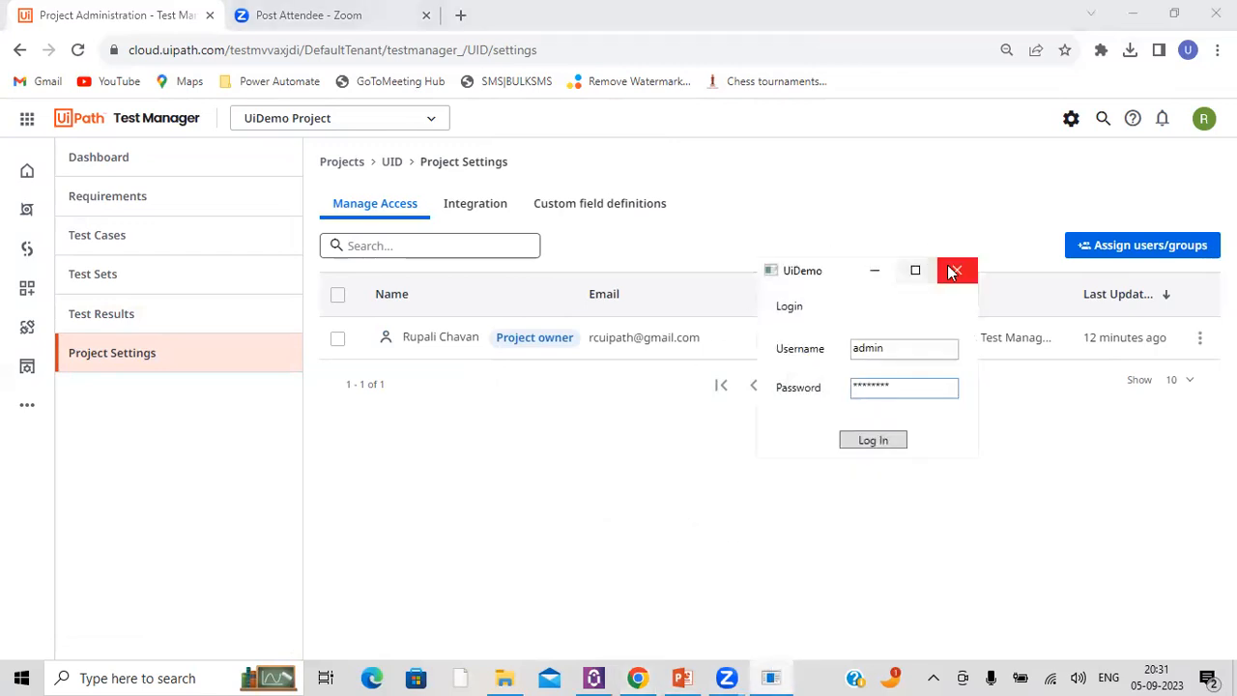
pyautogui.moveTo(908, 355); pyautogui.dragTo(798, 354)
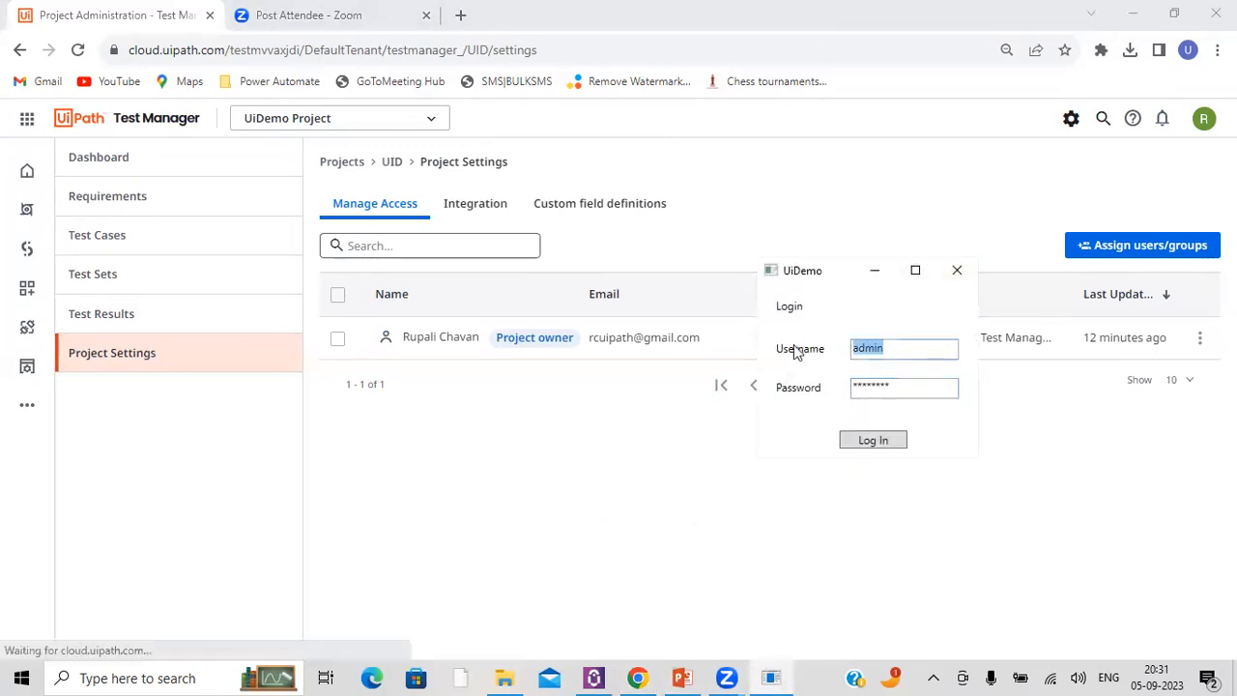
pyautogui.moveTo(911, 391); pyautogui.dragTo(844, 396)
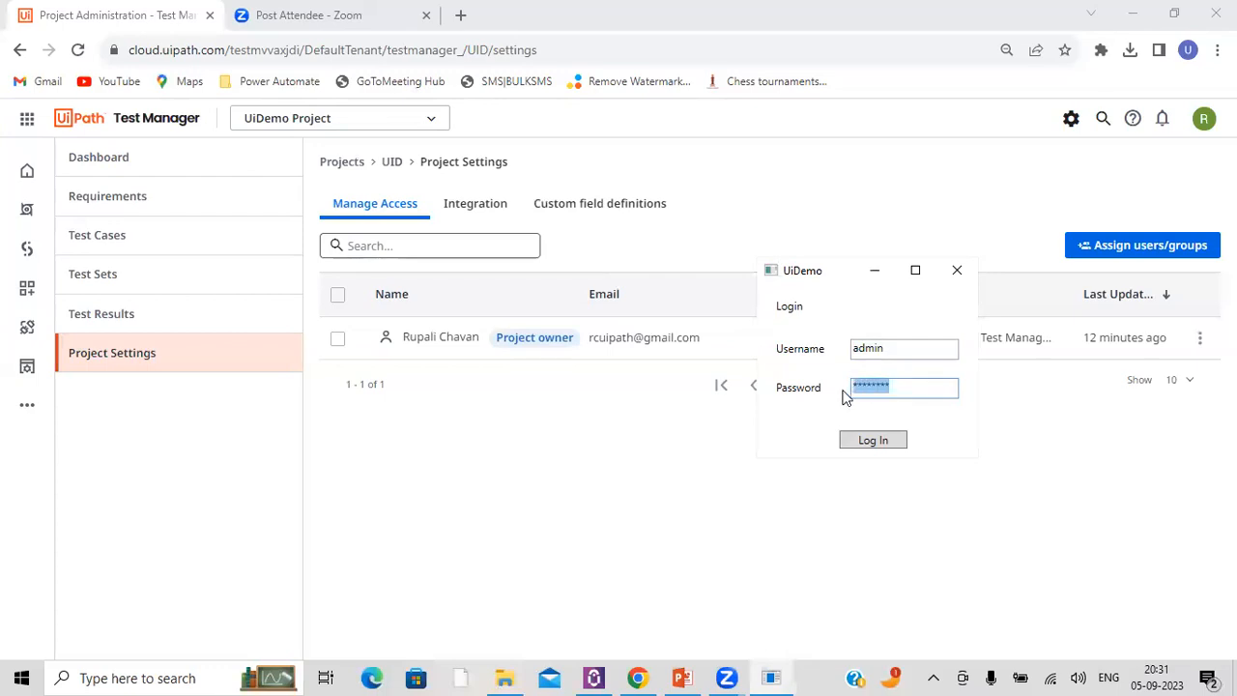
# Step: Launch UiPath Studio, move the UiDemo login window aside and open the recent Testing_Demo project
pyautogui.click(462, 676)
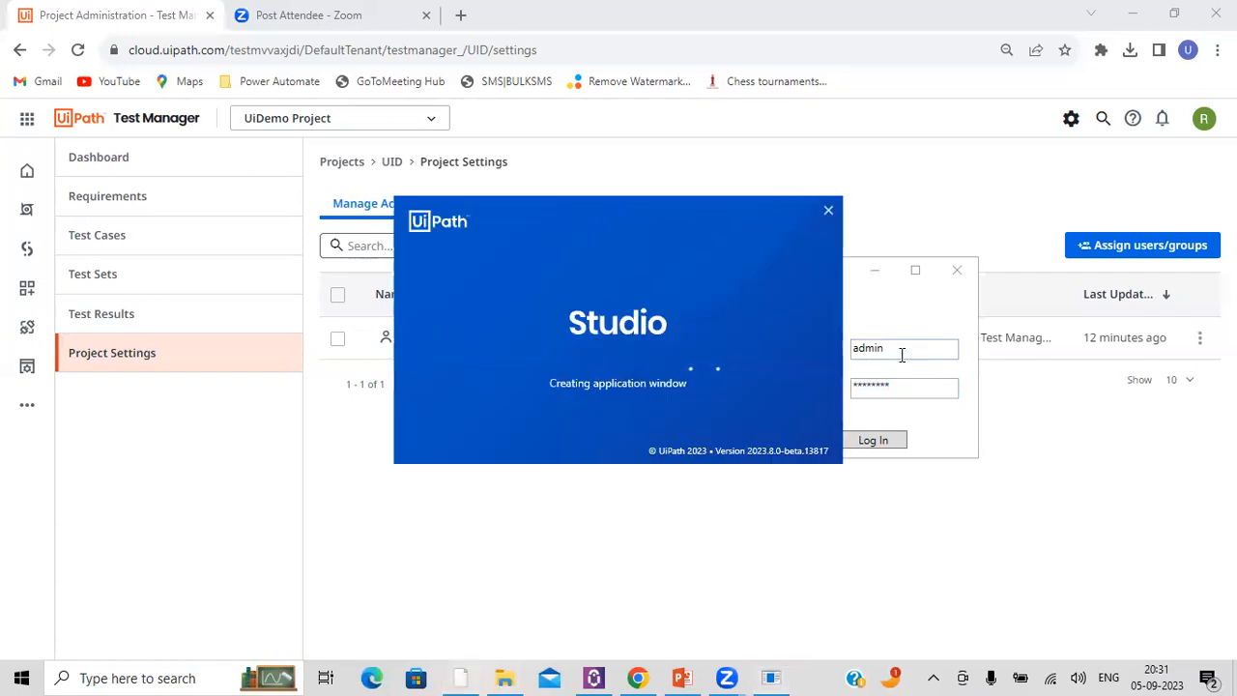
pyautogui.click(900, 355)
pyautogui.moveTo(899, 354); pyautogui.dragTo(854, 363)
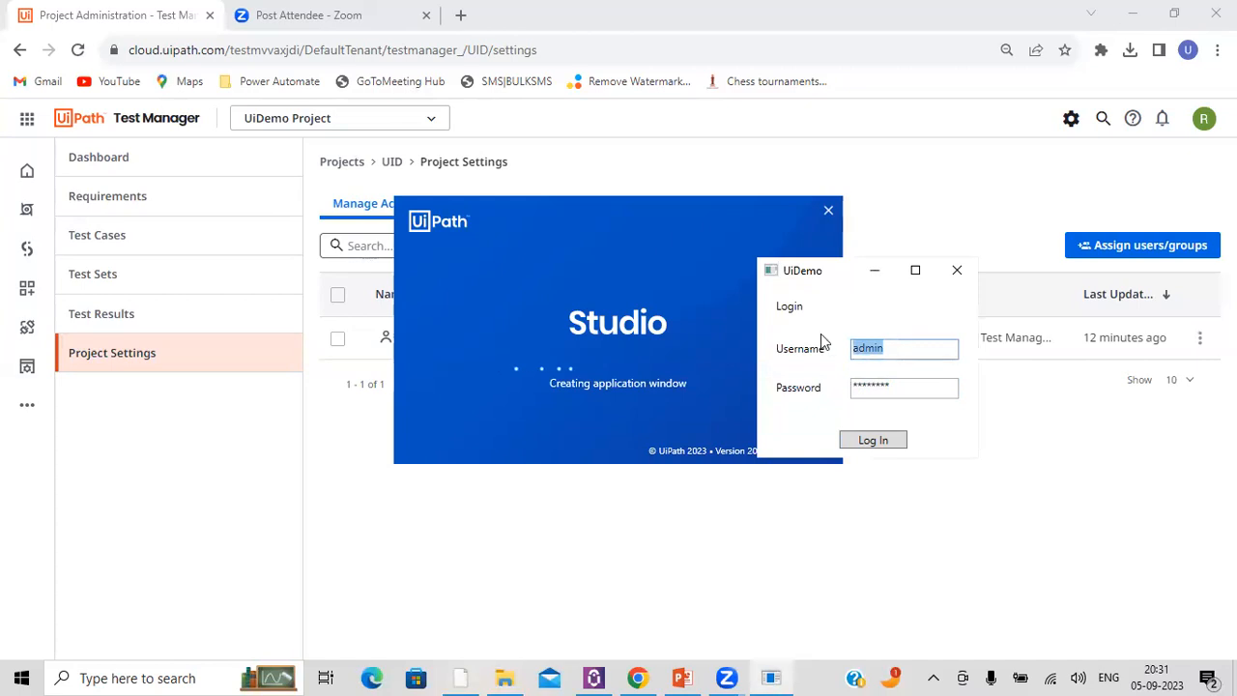
pyautogui.moveTo(811, 272); pyautogui.dragTo(965, 333)
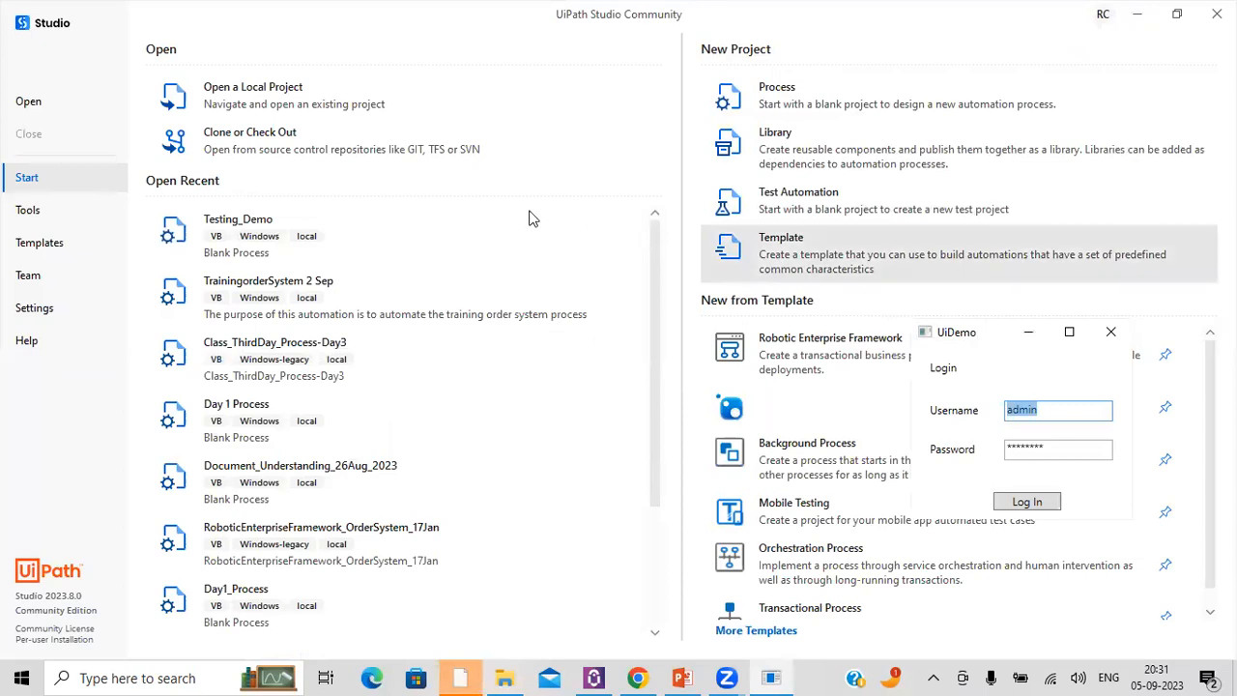
pyautogui.click(337, 221)
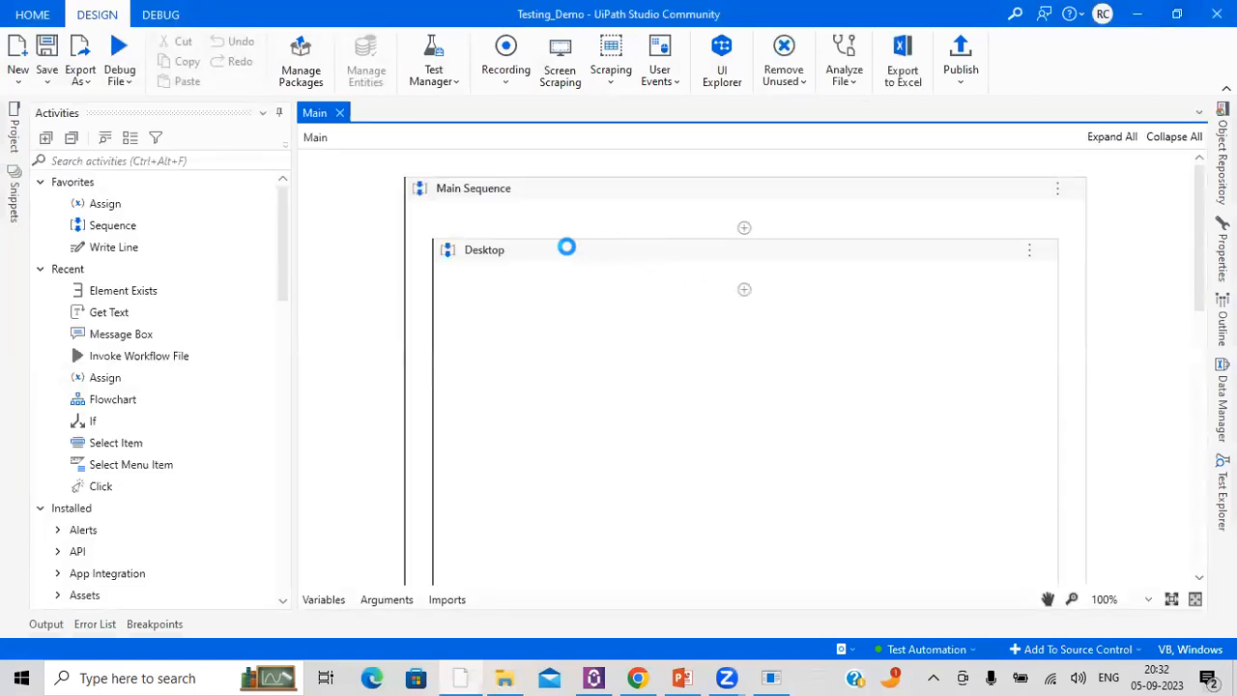
# Step: Delete the UiDemo application activity and the Desktop sequence from the Main Sequence, leaving it empty
pyautogui.click(566, 245)
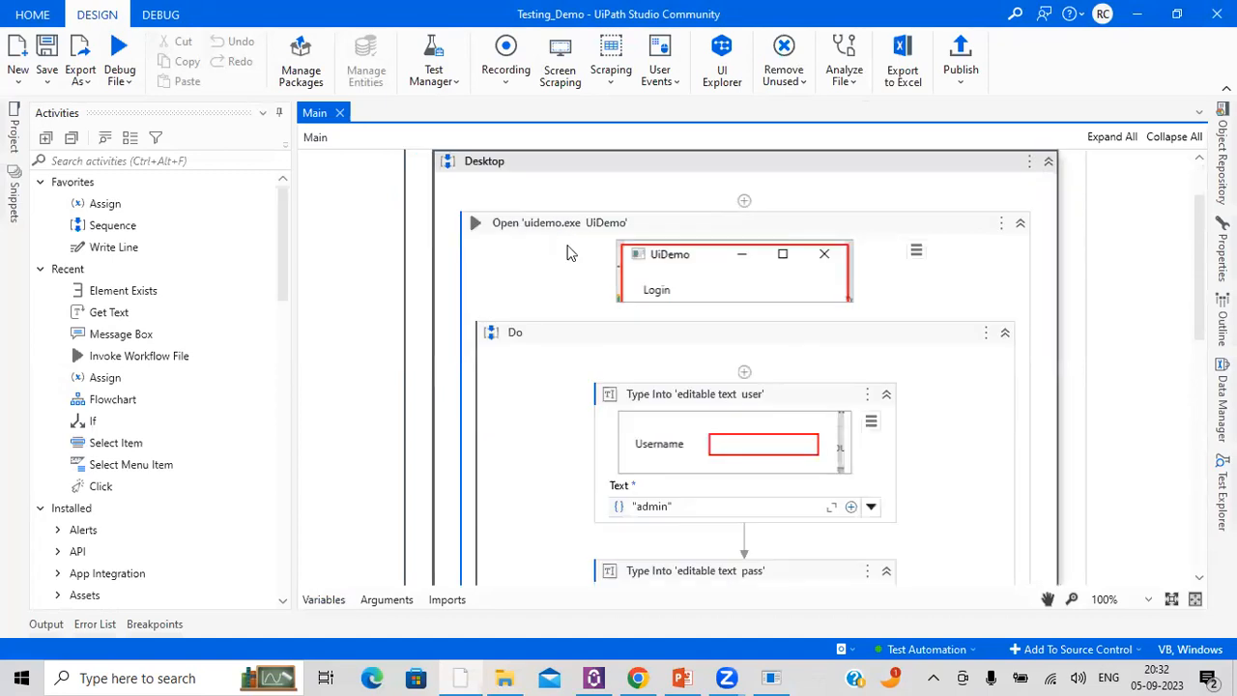
pyautogui.click(565, 223)
pyautogui.press('Delete')
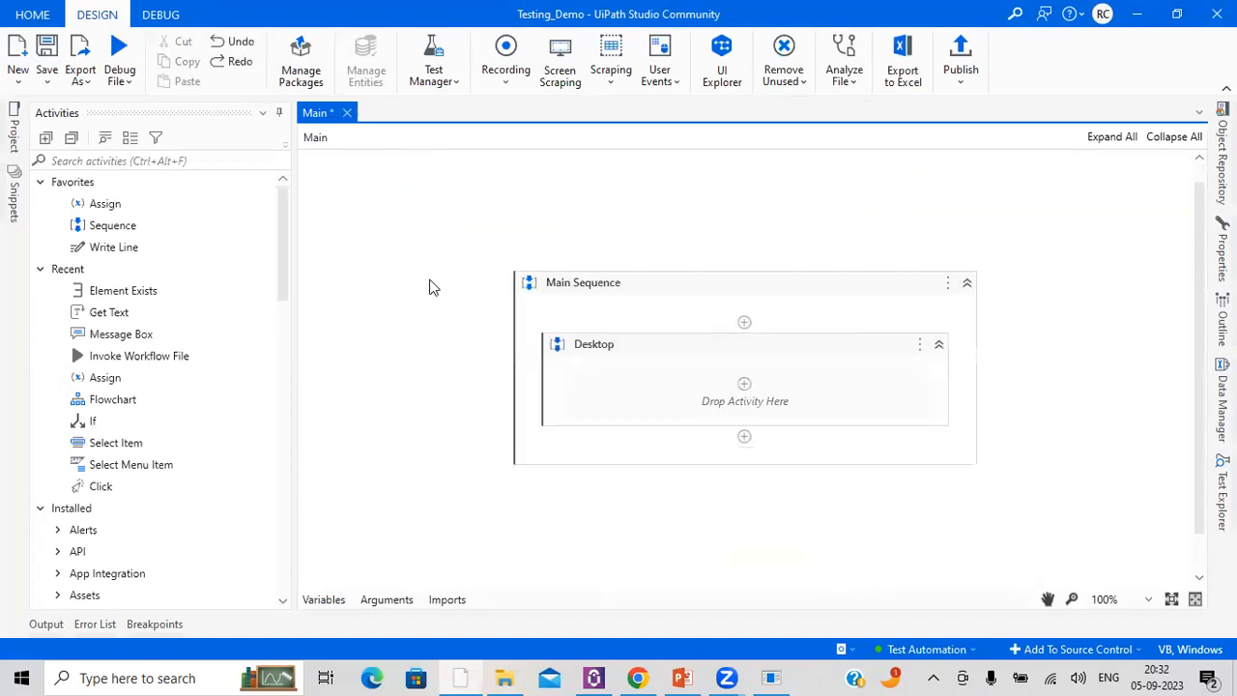
pyautogui.click(599, 349)
pyautogui.press('Delete')
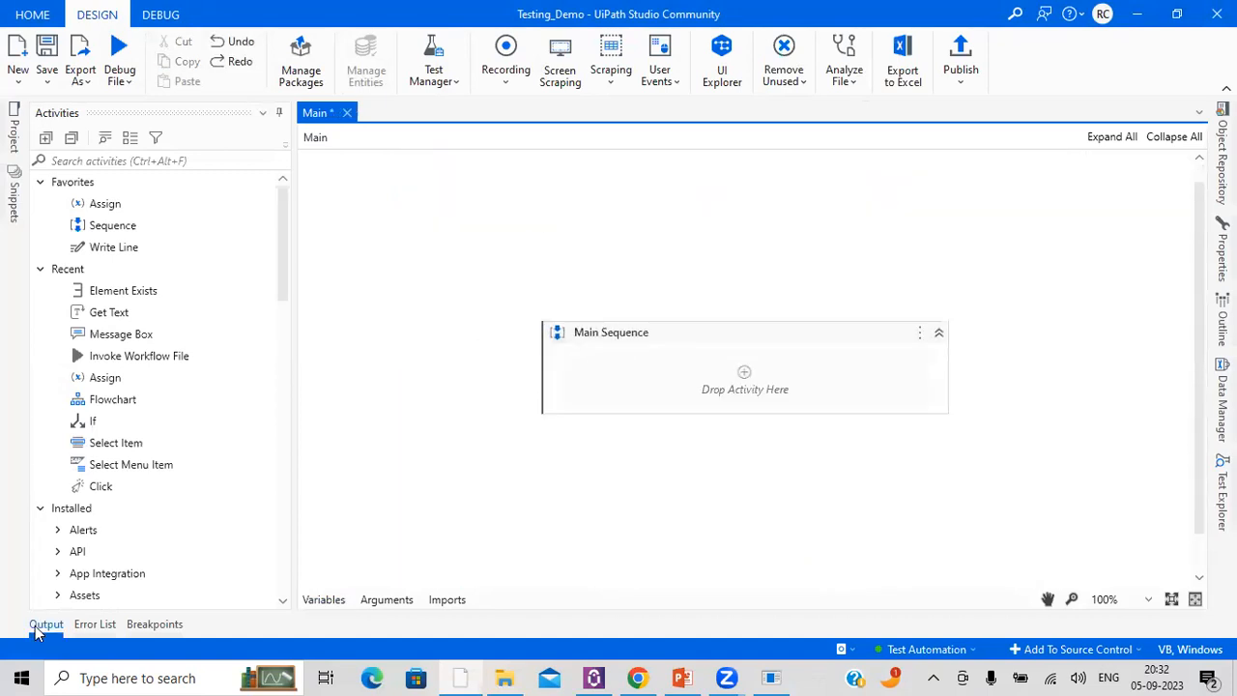
pyautogui.click(46, 623)
pyautogui.click(41, 623)
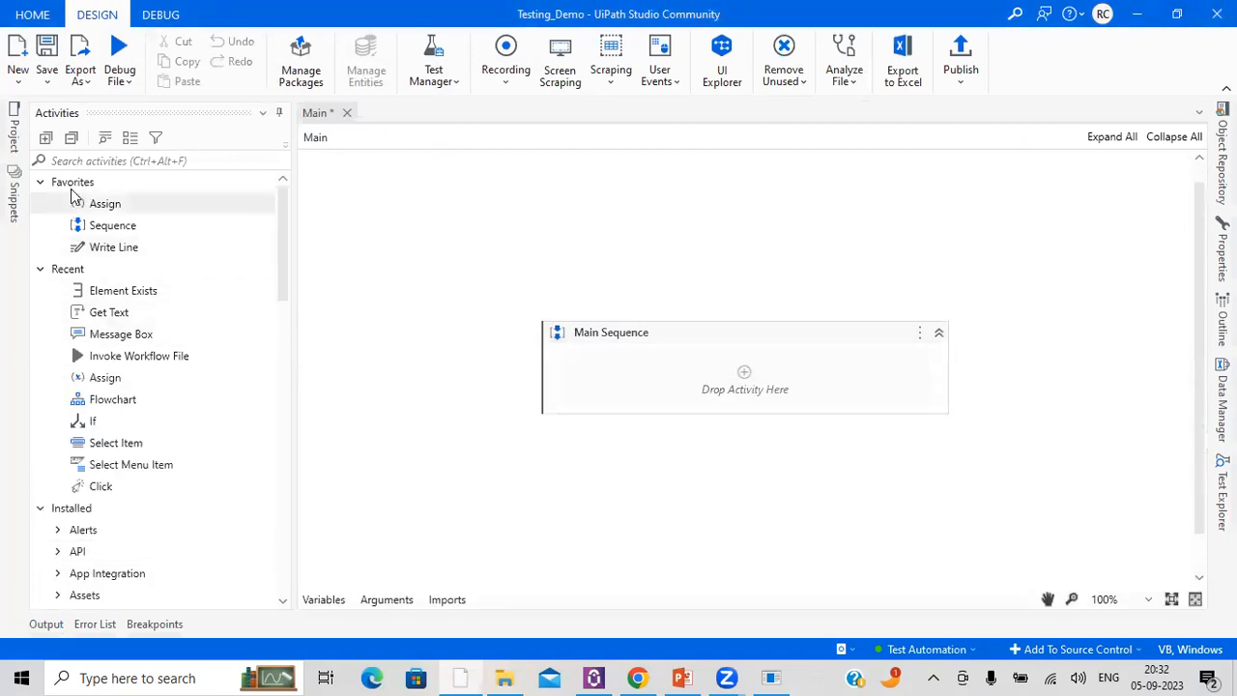
# Step: Delete the Verify_Login.xaml test case from the Testing_Demo project
pyautogui.click(18, 145)
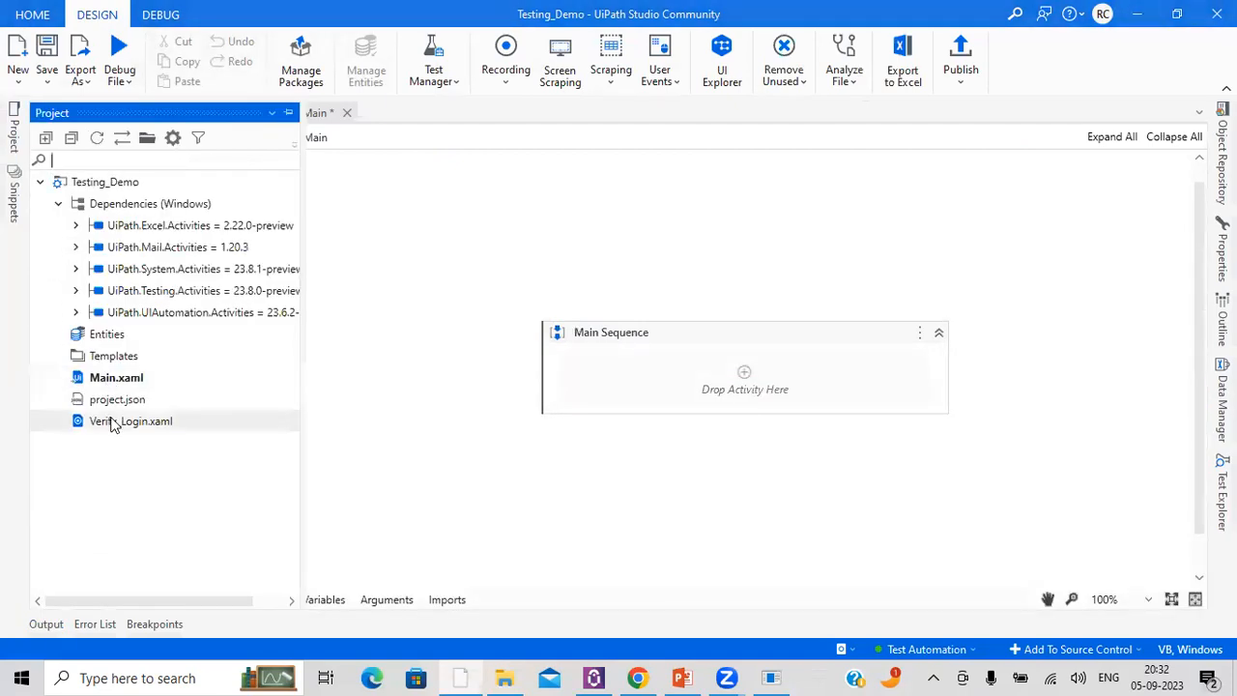
pyautogui.rightClick(110, 421)
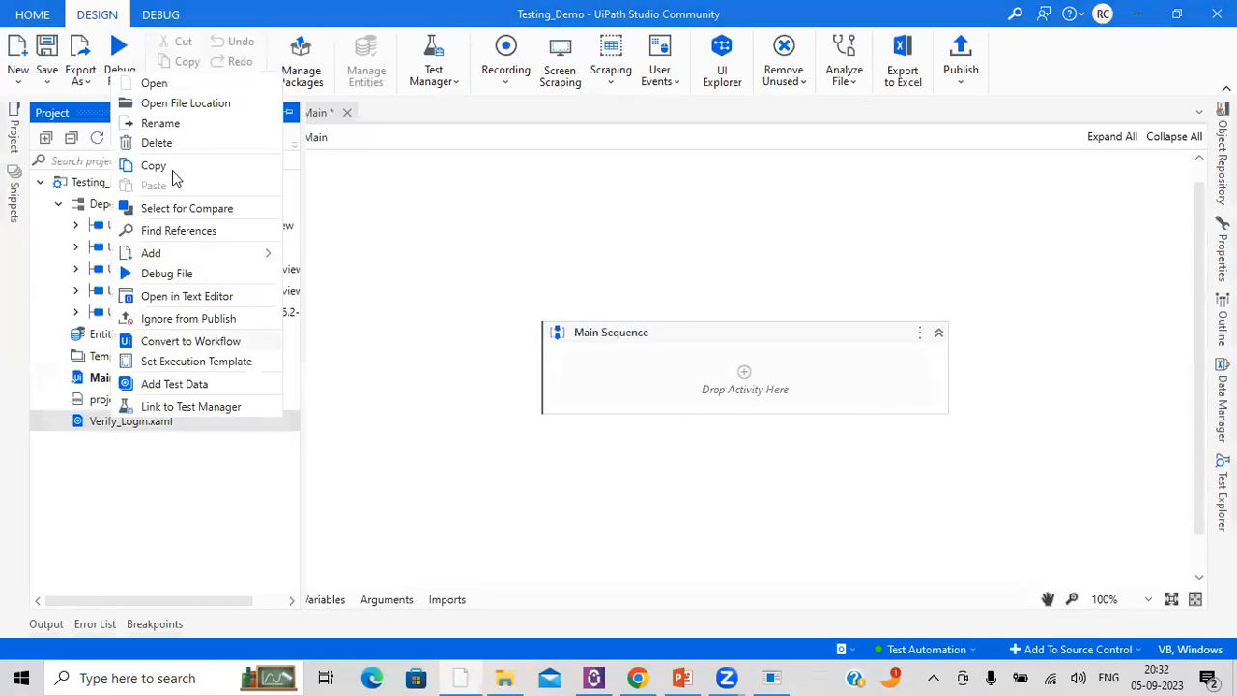
pyautogui.click(159, 143)
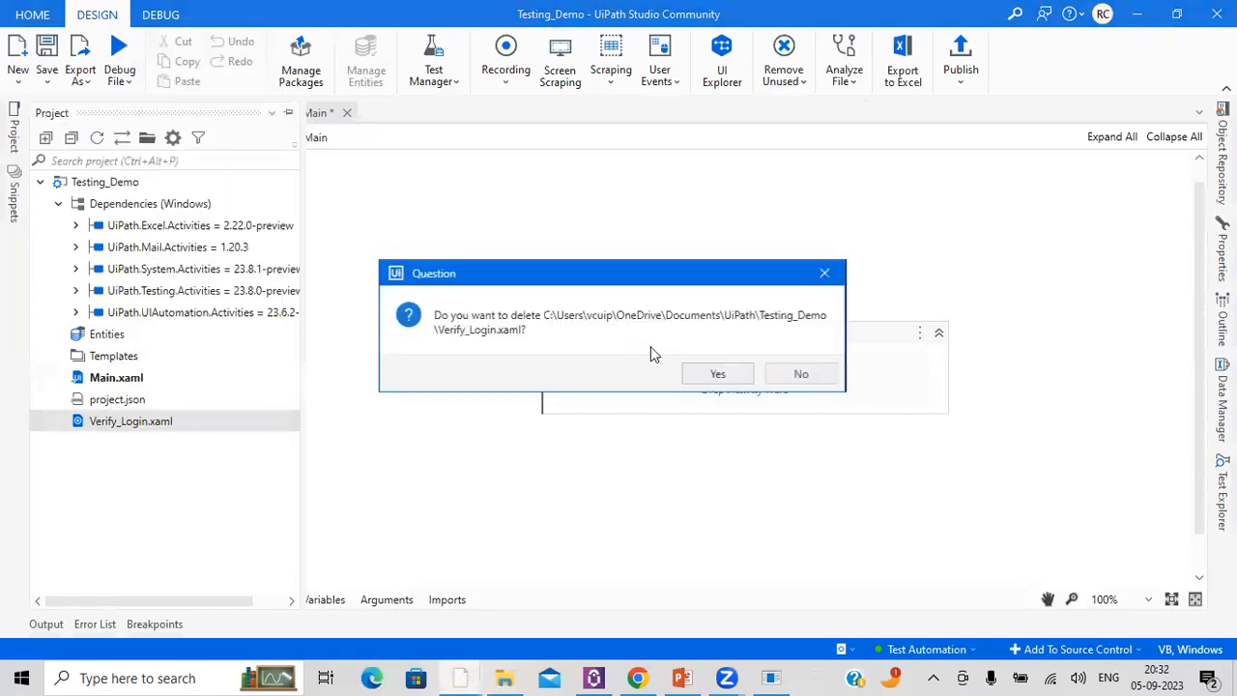
pyautogui.click(729, 373)
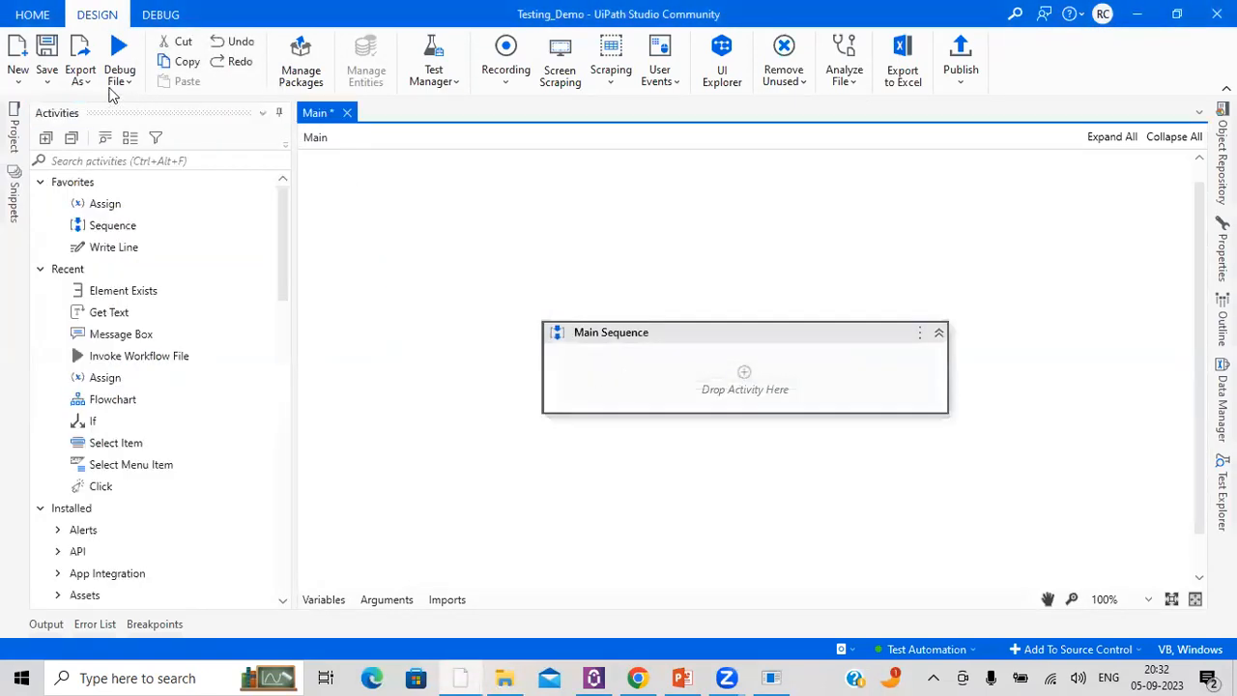
# Step: Switch to the UiDemo login window and clear its username and password fields
pyautogui.click(771, 677)
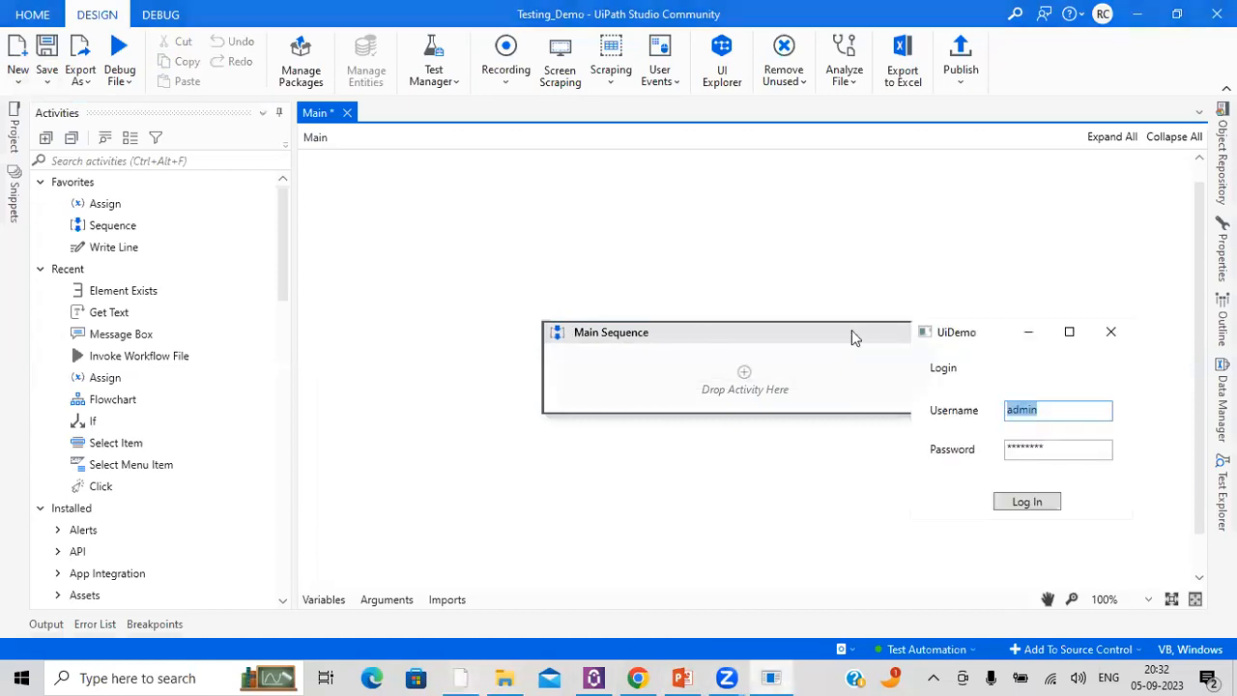
pyautogui.click(1037, 409)
pyautogui.hotkey('ctrl', 'a')
pyautogui.press('BackSpace')
pyautogui.press('Tab')
pyautogui.press('BackSpace')
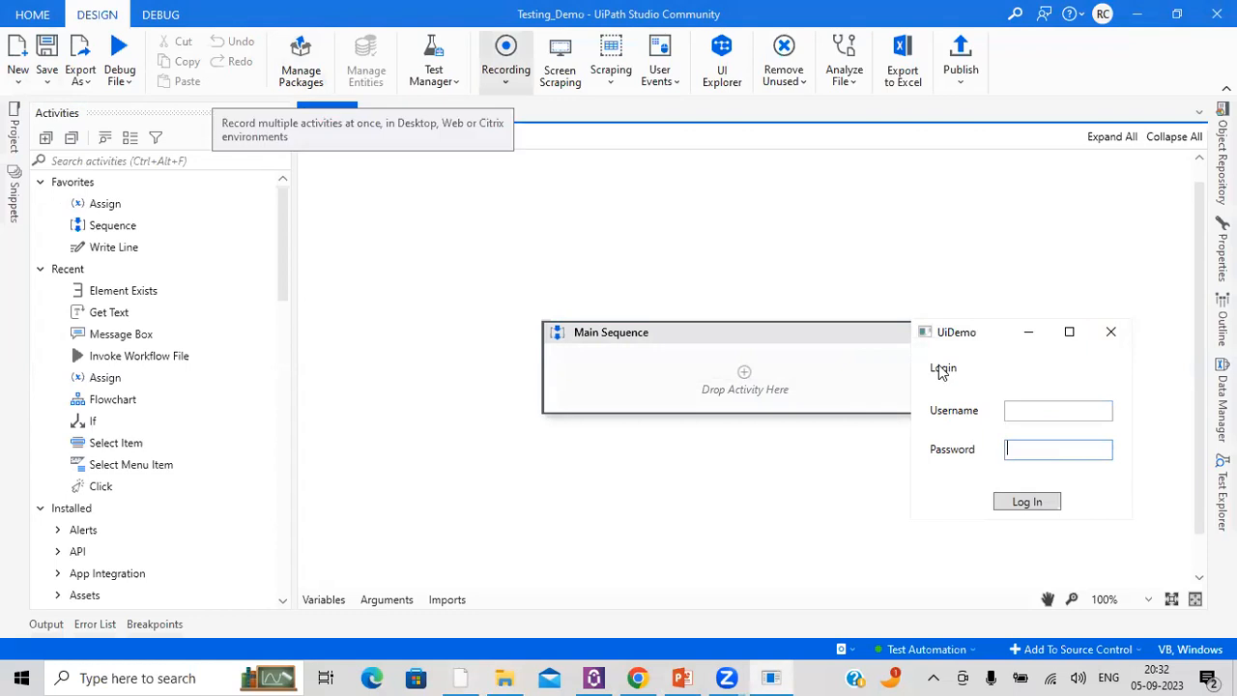
# Step: Start a desktop recording and add a start-app action for the UiDemo window with application path D:\Power Automate\Input Data\UIDemo.exe and no arguments
pyautogui.click(505, 72)
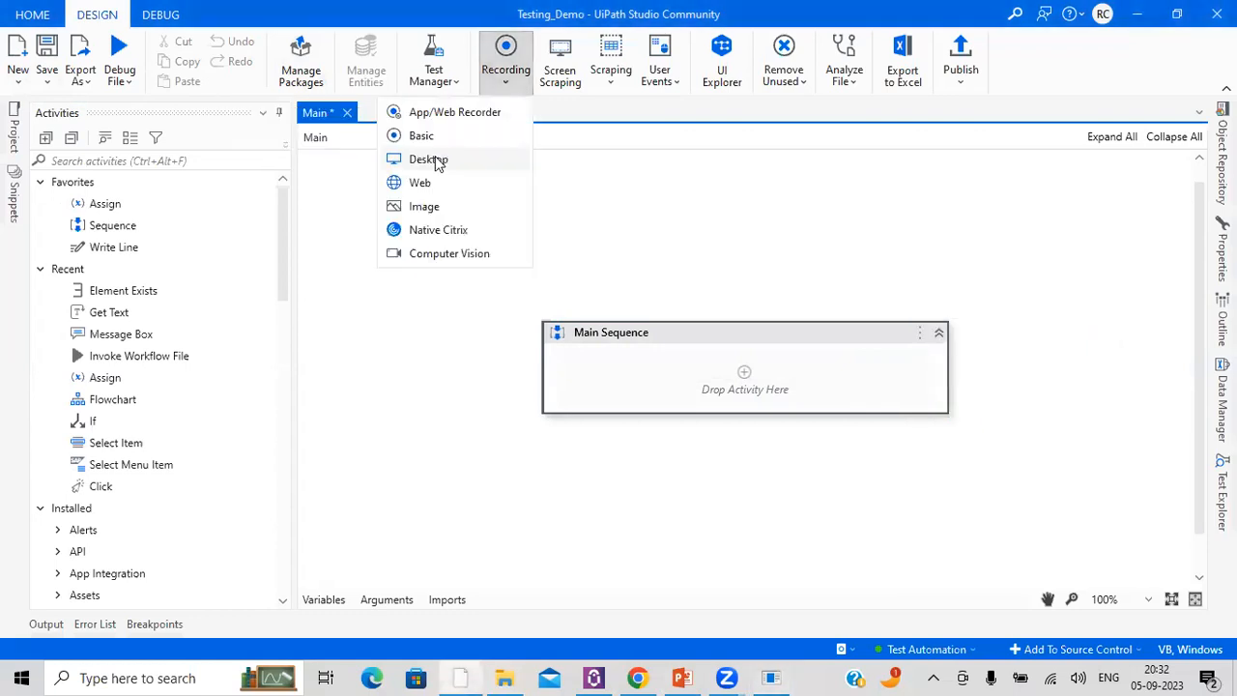
pyautogui.click(431, 160)
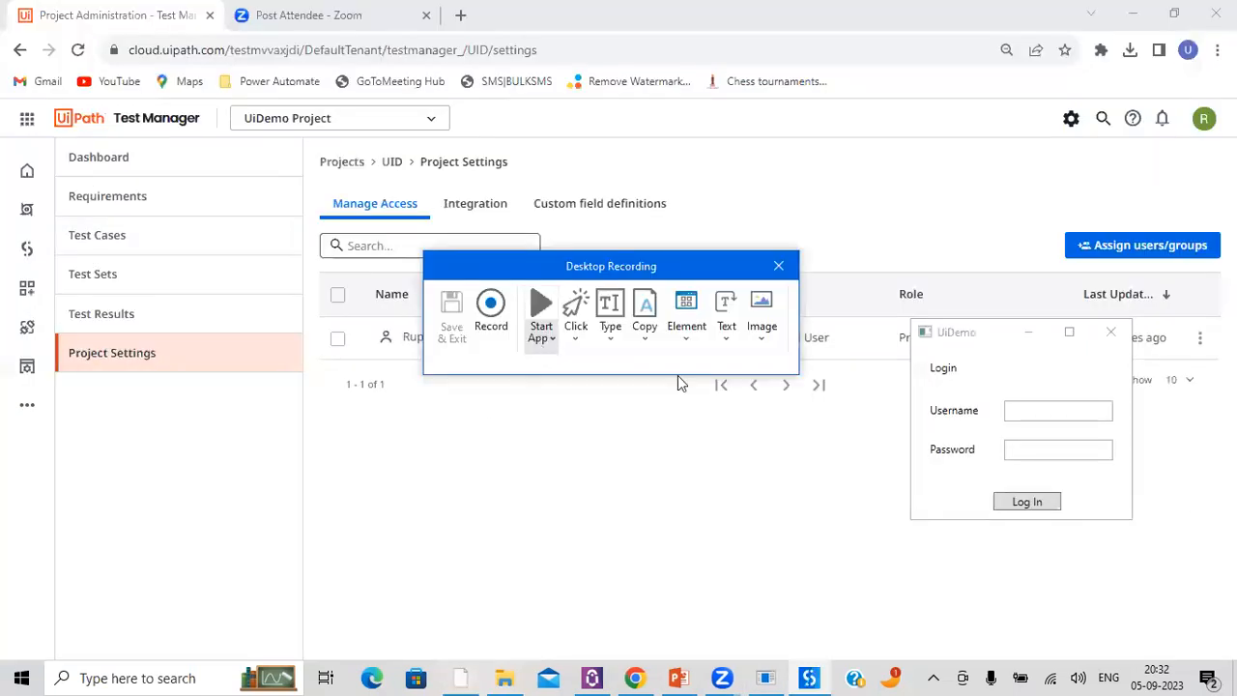
pyautogui.click(969, 368)
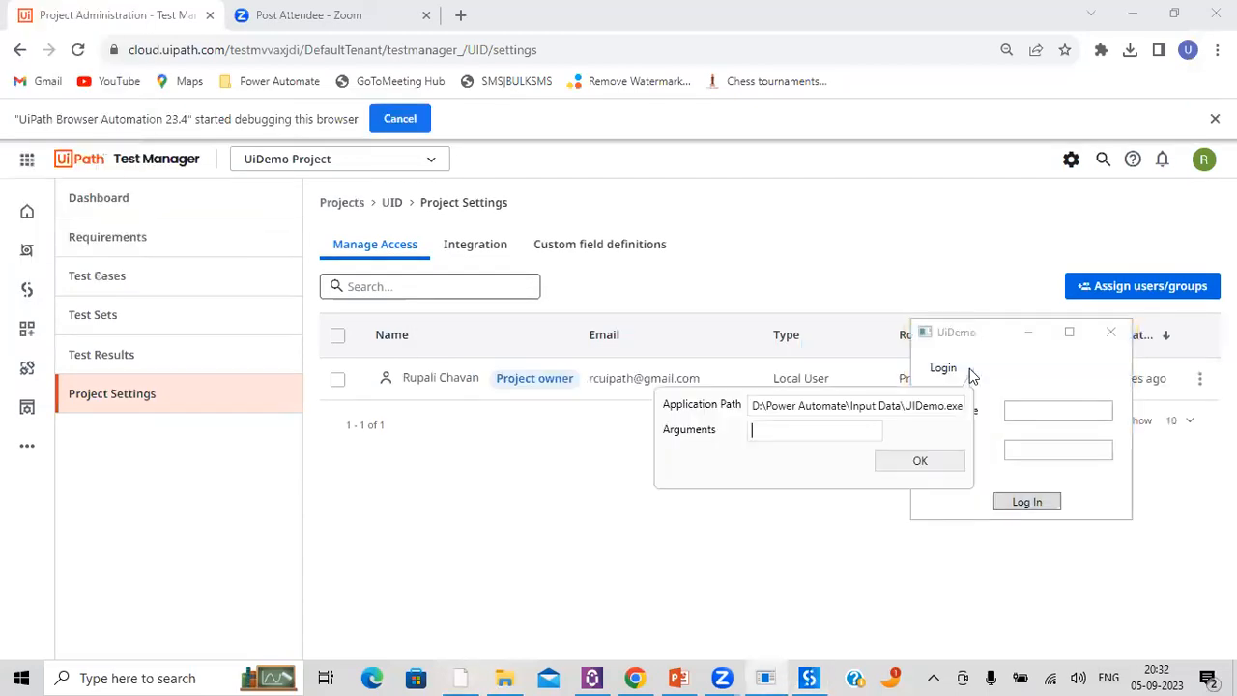
pyautogui.click(922, 462)
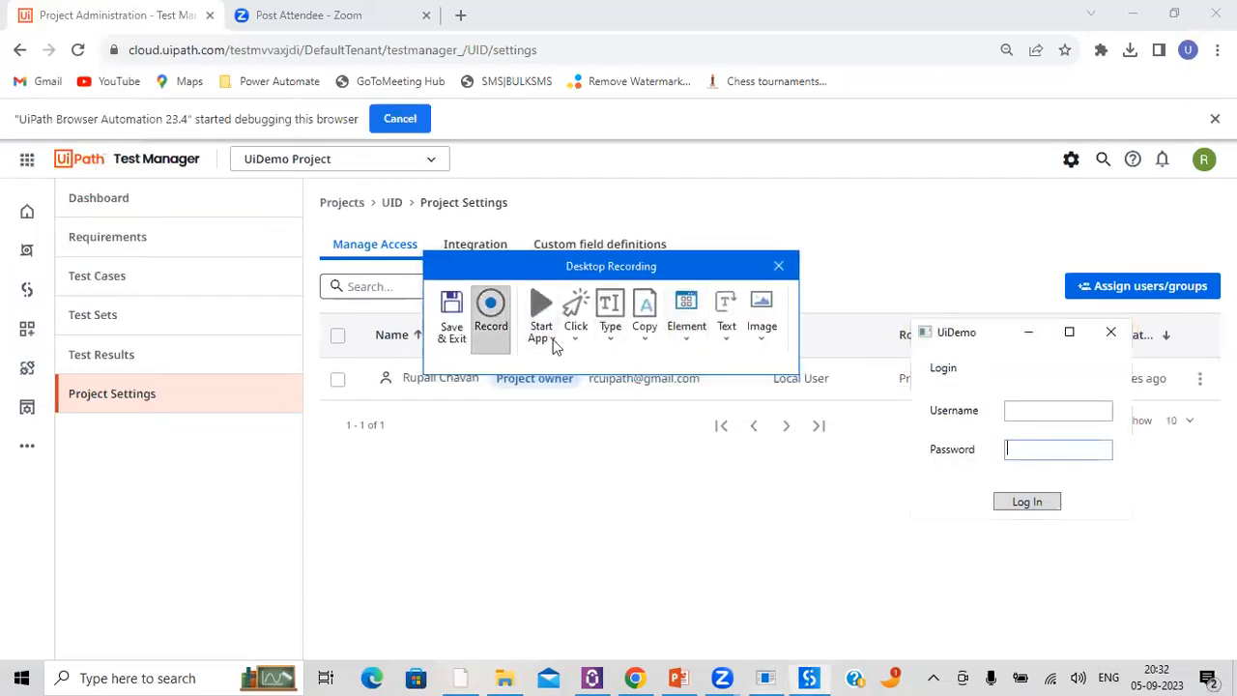
# Step: Record entering "admin" in the UiDemo Username field
pyautogui.click(493, 327)
pyautogui.click(1019, 414)
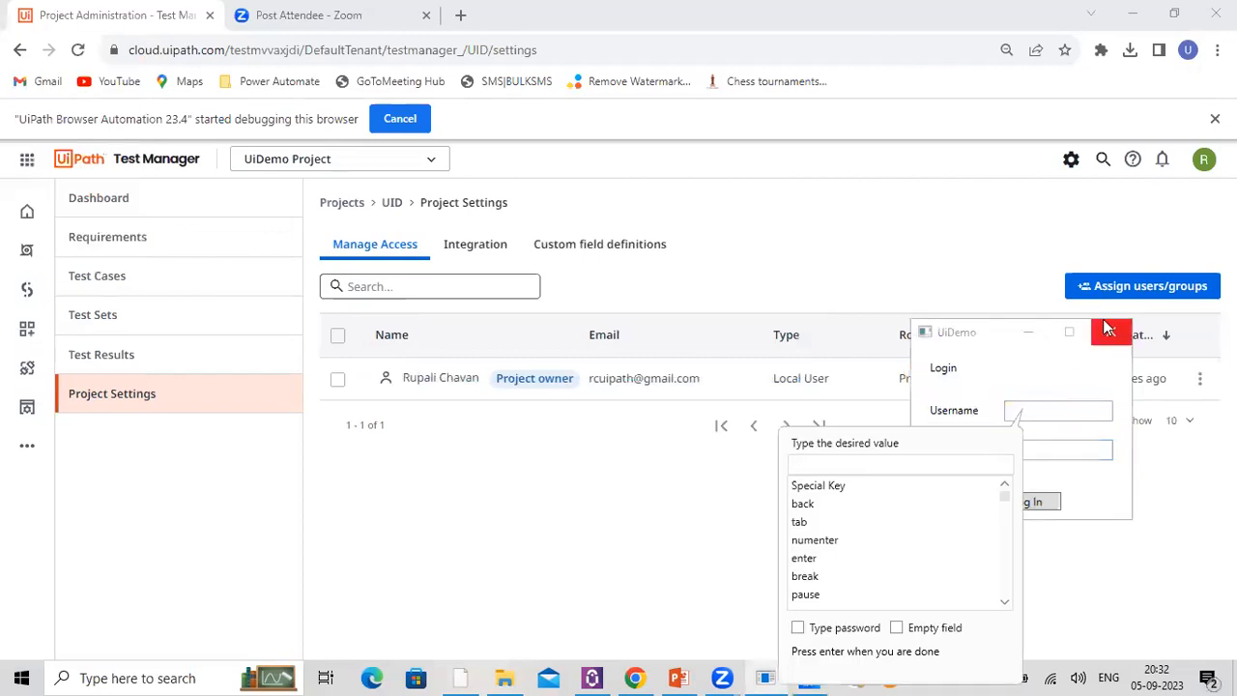
pyautogui.write('admin')
pyautogui.press('Return')
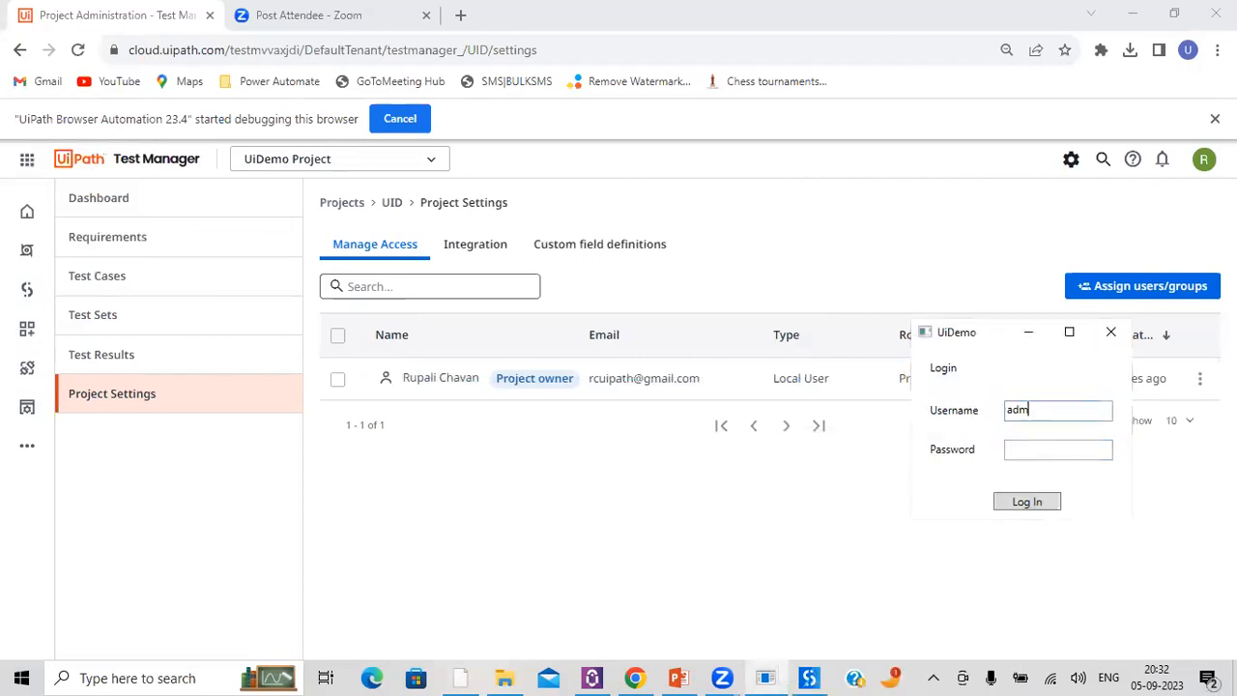
# Step: Record entering the account password in the UiDemo Password field with the Type password option enabled
pyautogui.click(1027, 464)
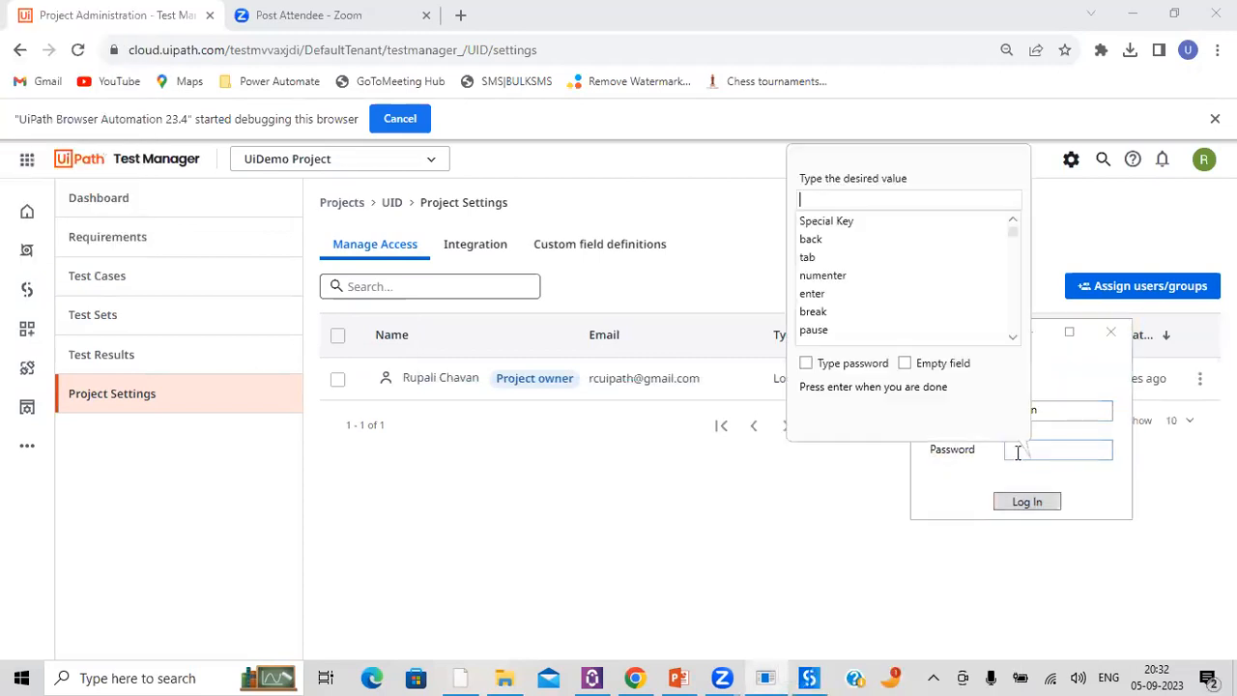
pyautogui.click(806, 363)
pyautogui.click(826, 201)
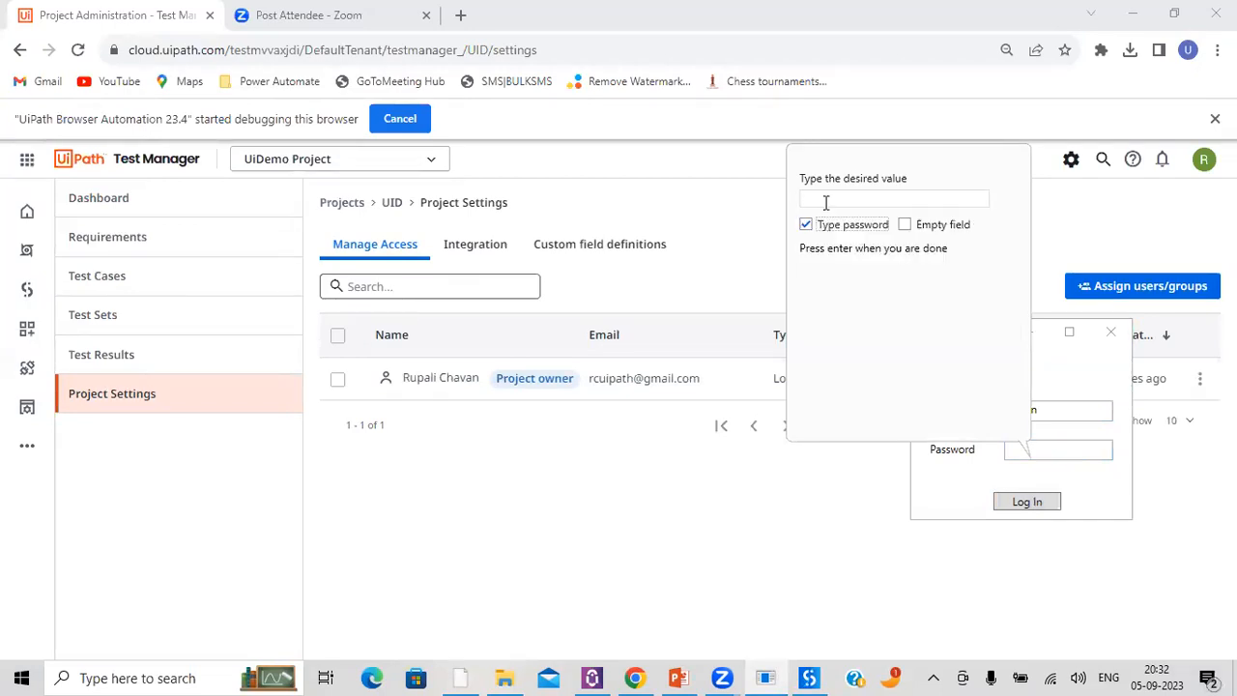
pyautogui.write('*****')
pyautogui.press('BackSpace')
pyautogui.press('BackSpace')
pyautogui.press('BackSpace')
pyautogui.write('**')
pyautogui.press('Return')
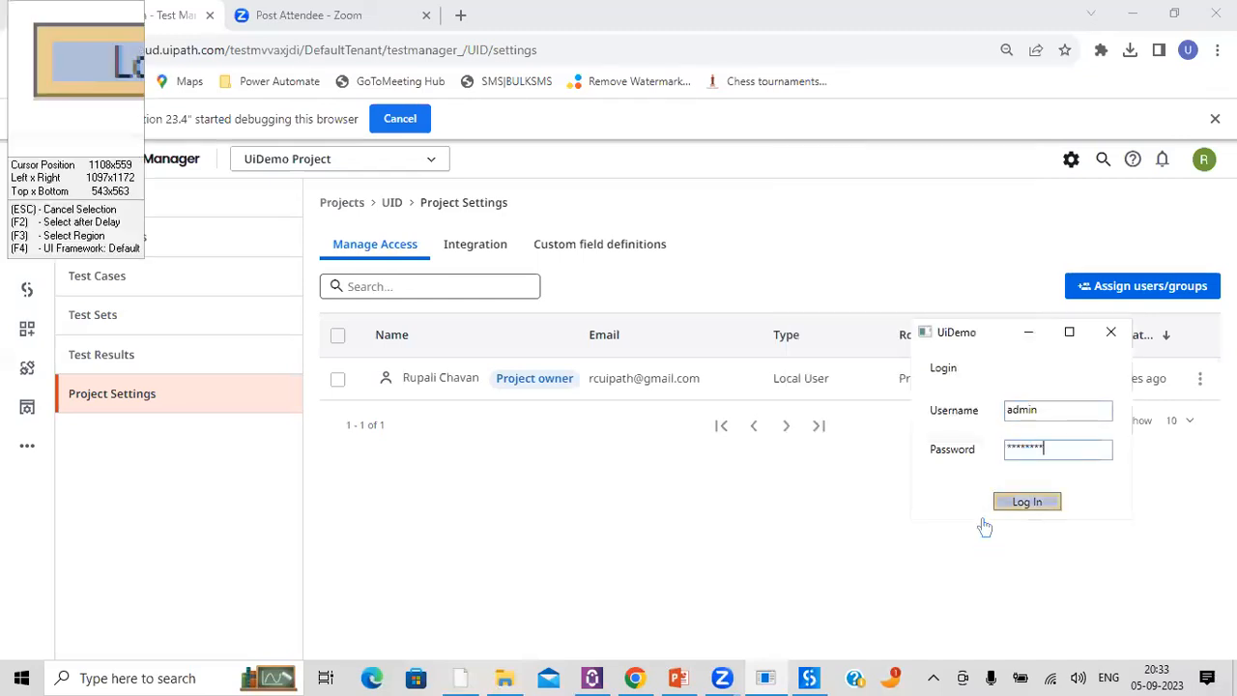
# Step: Record the UiDemo Log In click, save the recording into the Main workflow and review the recorded activities
pyautogui.click(1011, 505)
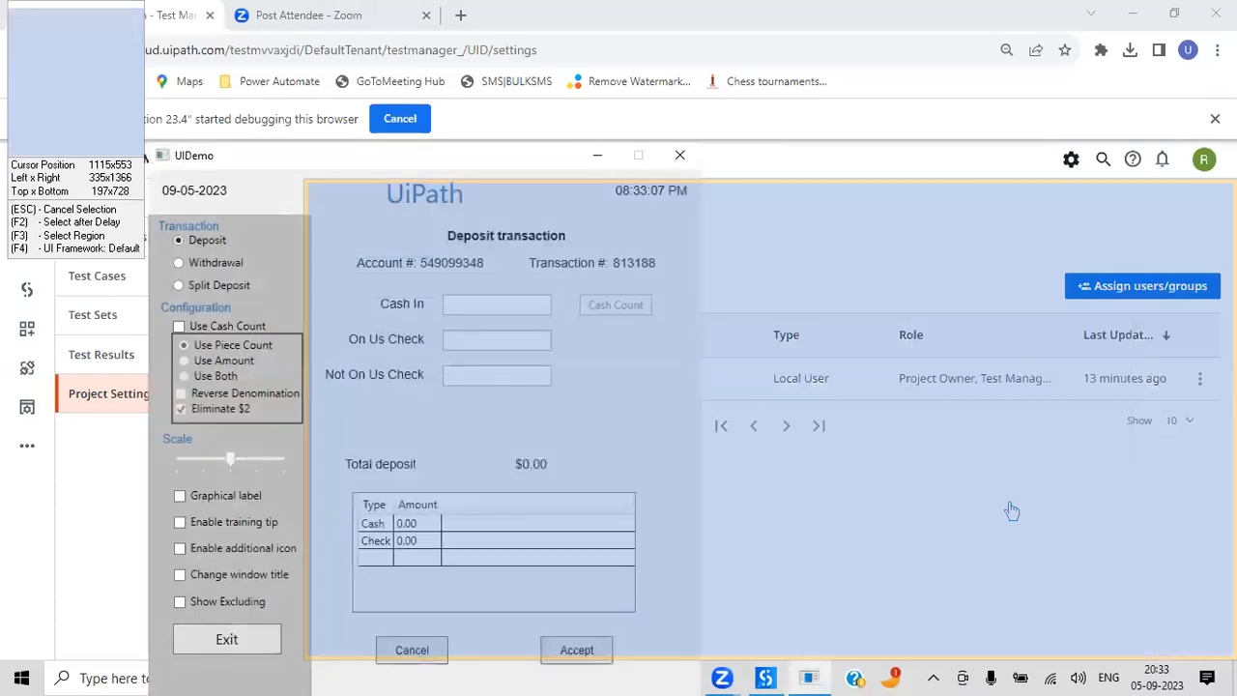
pyautogui.press('Escape')
pyautogui.click(447, 314)
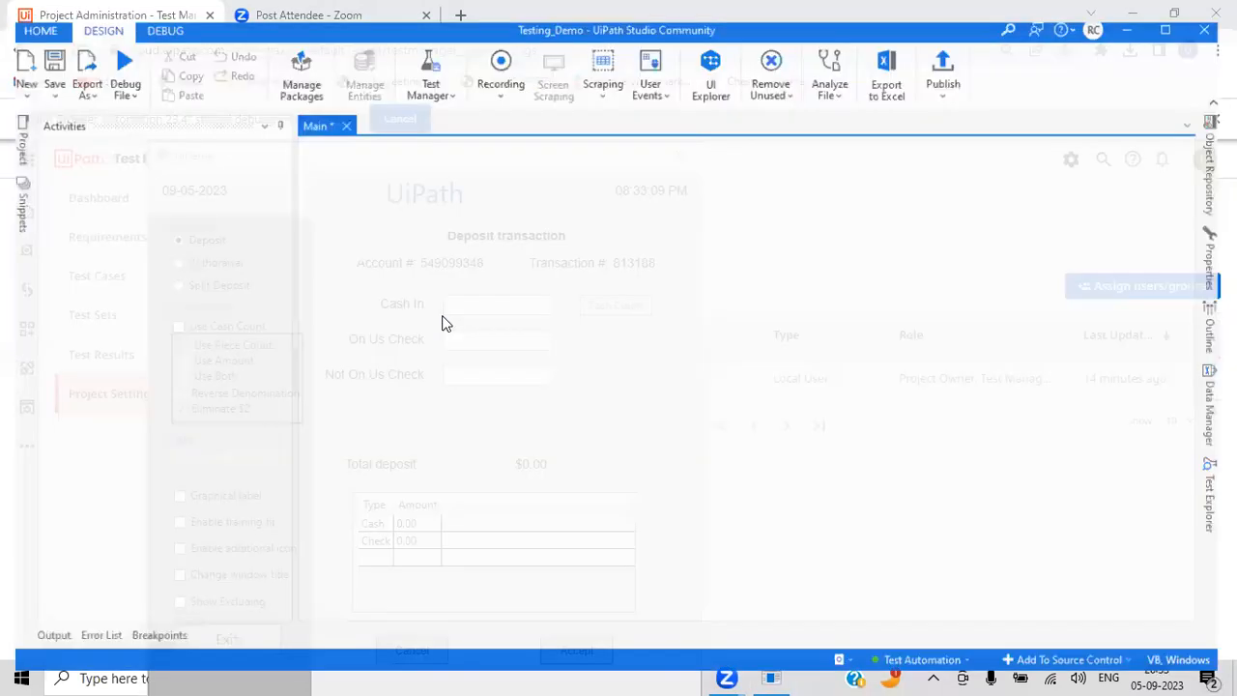
pyautogui.scroll(-7, 953, 331)
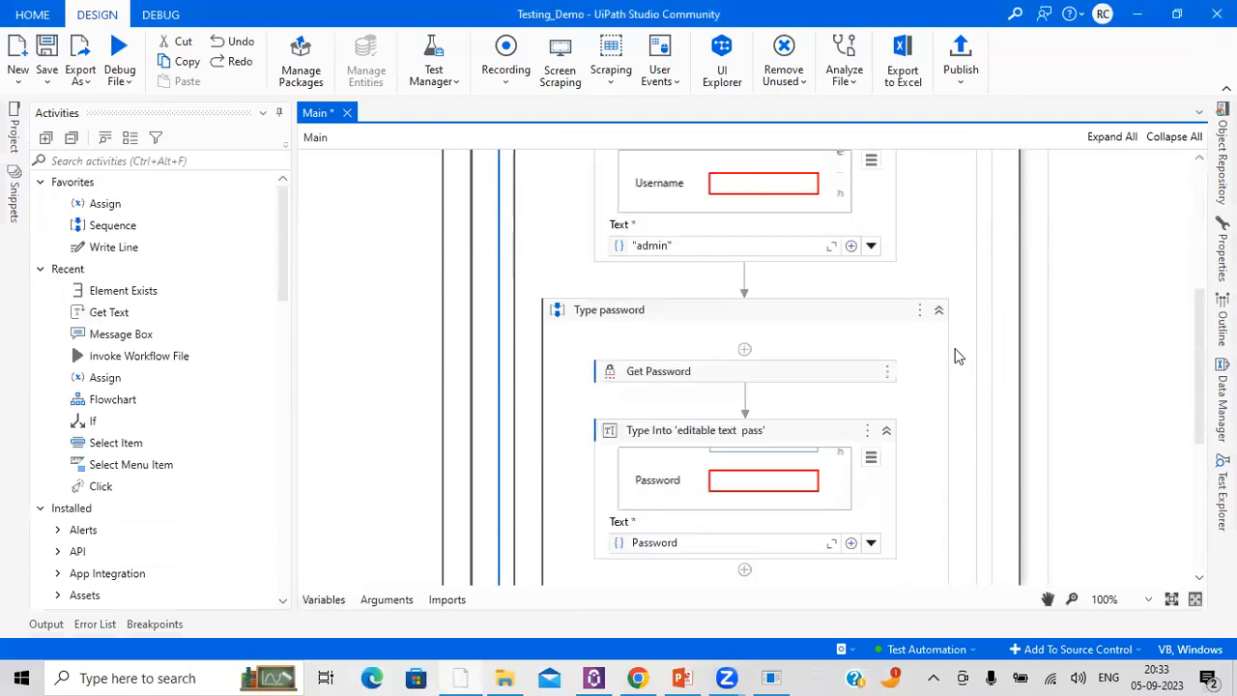
pyautogui.scroll(-4, 956, 356)
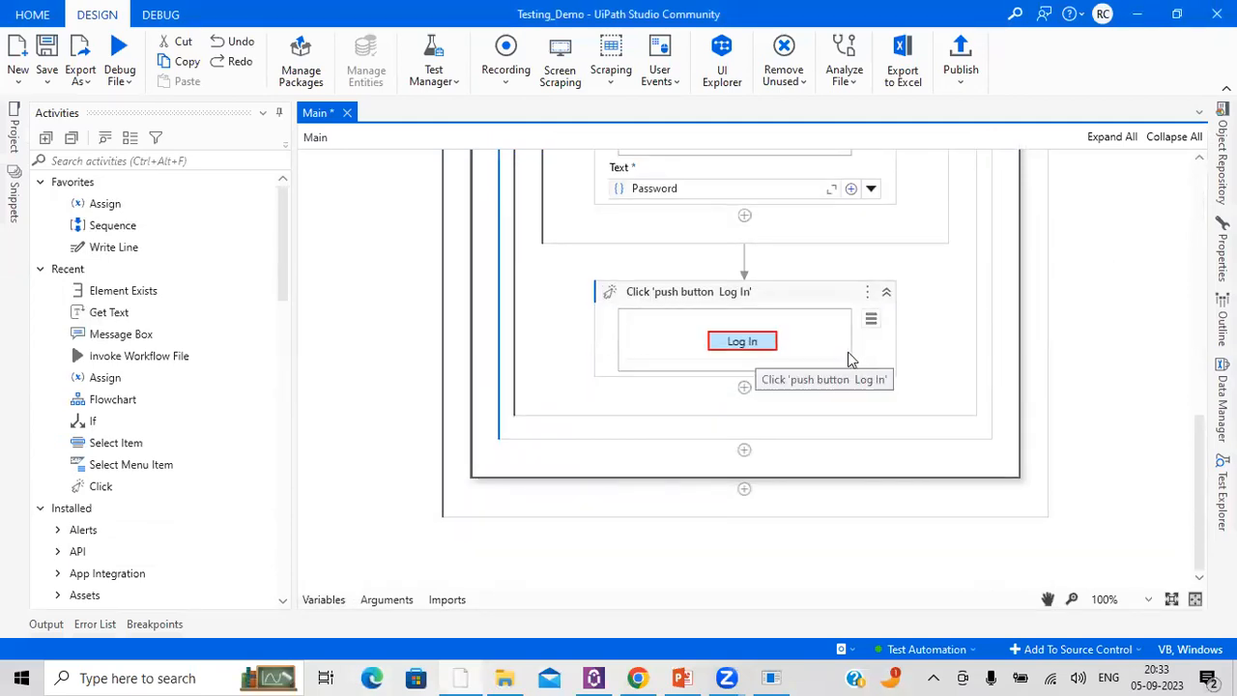
# Step: Bring up the UIDemo Deposit transaction window, move it fully into view to examine it, and return to UiPath Studio
pyautogui.click(769, 677)
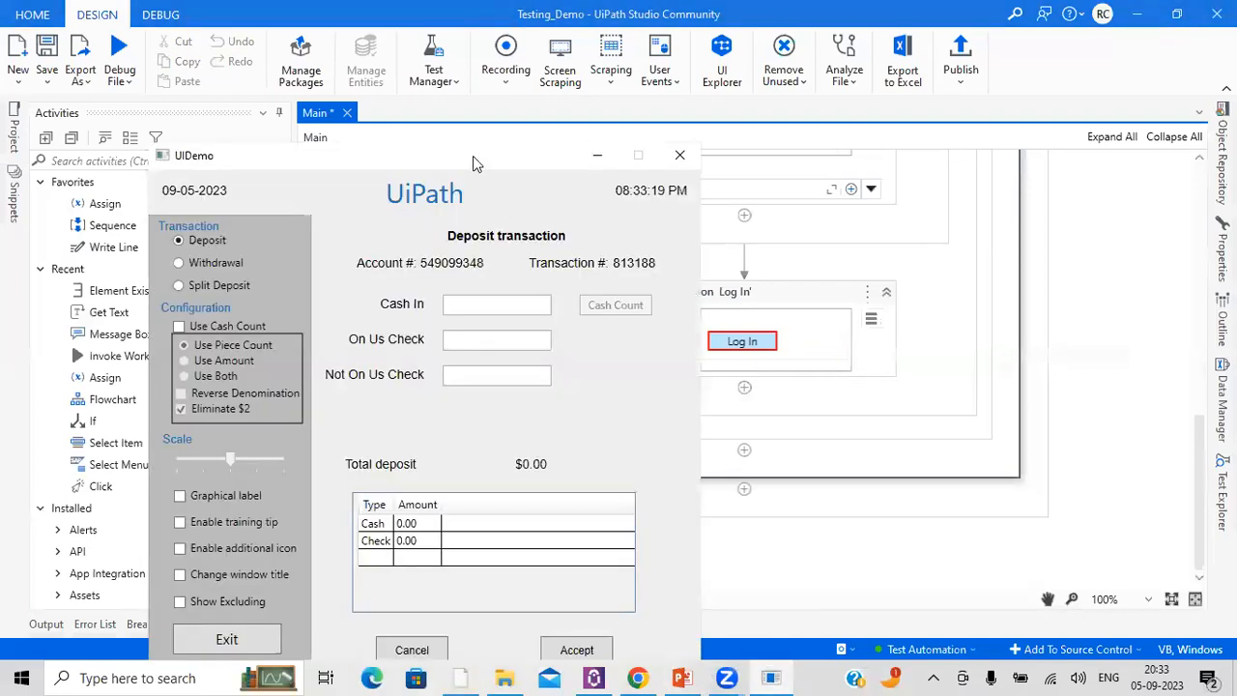
pyautogui.moveTo(473, 156); pyautogui.dragTo(476, 46)
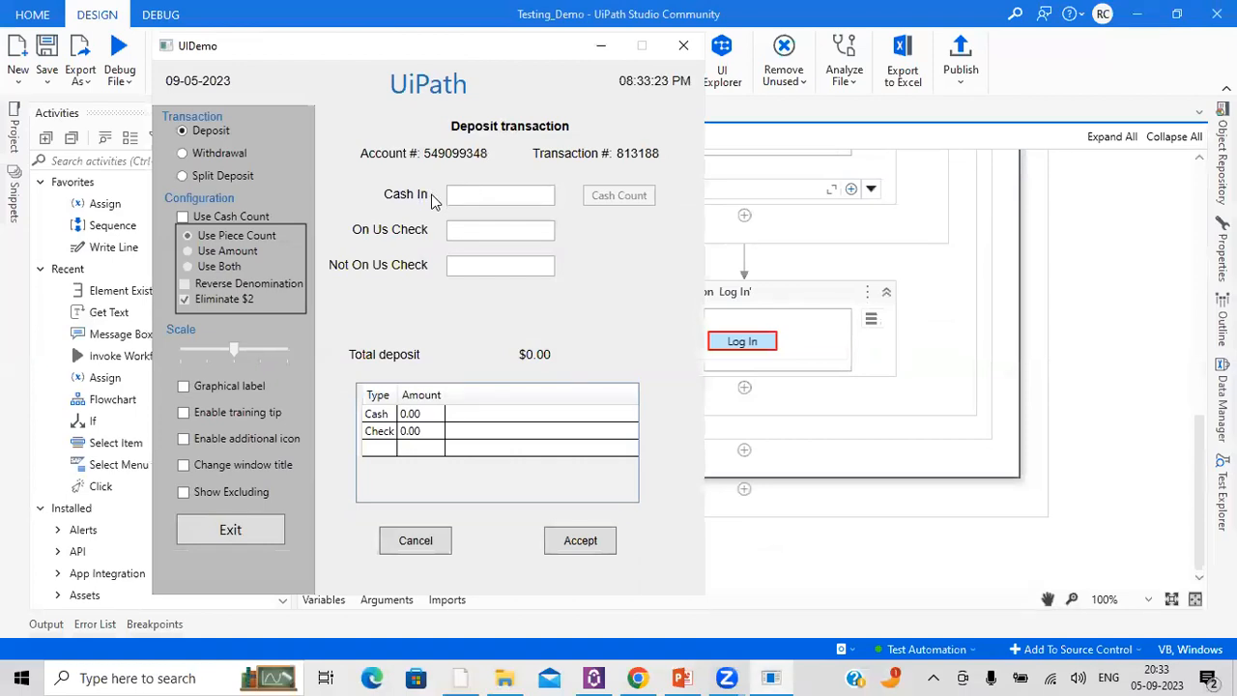
pyautogui.click(857, 573)
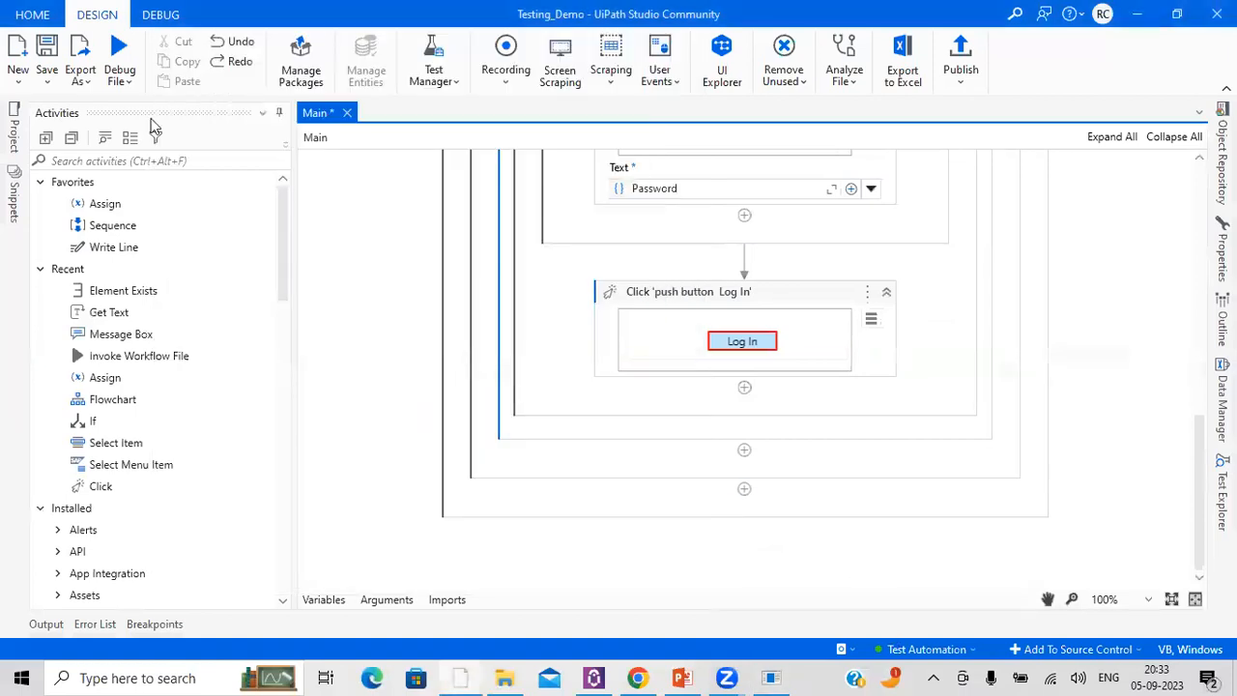
# Step: Search activities for "verify" and add Verify Expression, Verify Expression with Operator and Verify Control Attribute after the Log In click
pyautogui.click(744, 396)
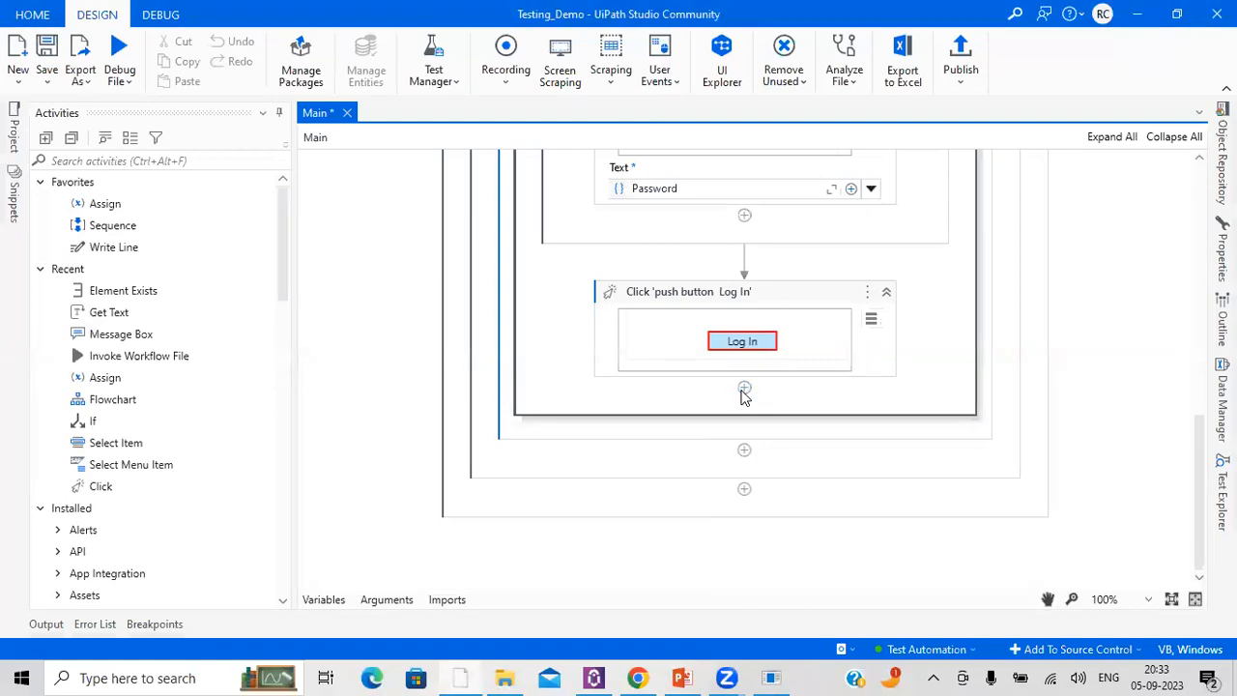
pyautogui.click(173, 156)
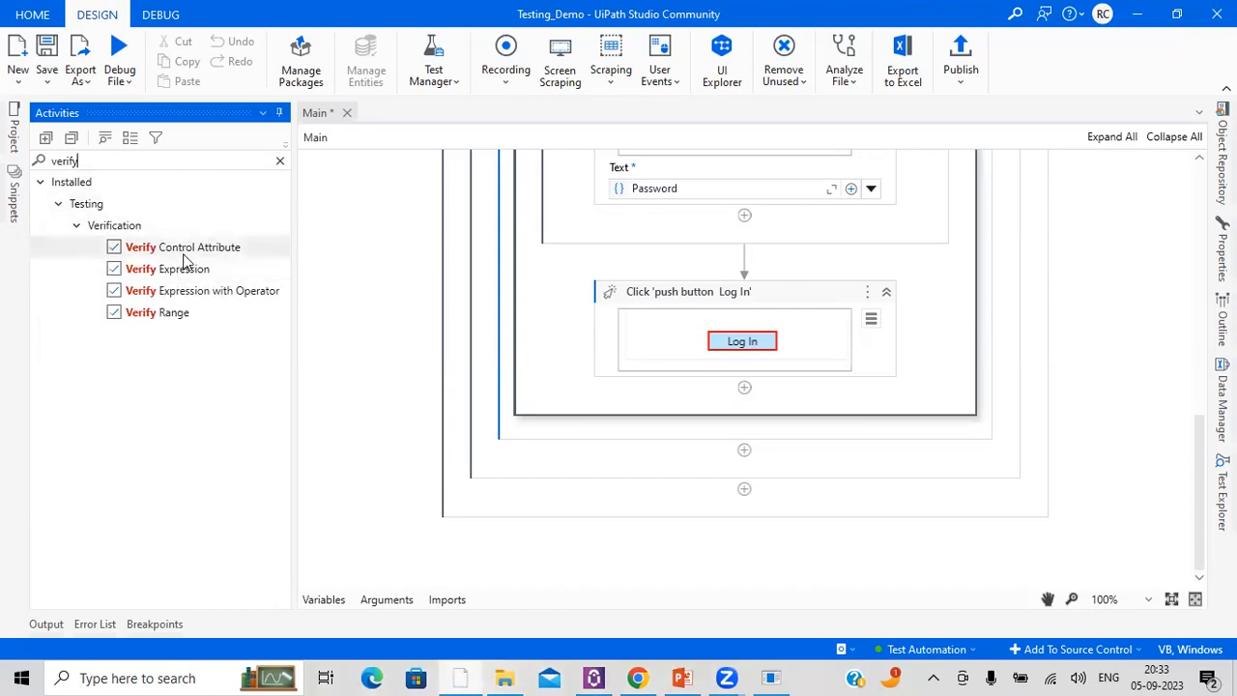
pyautogui.moveTo(181, 273); pyautogui.dragTo(760, 412)
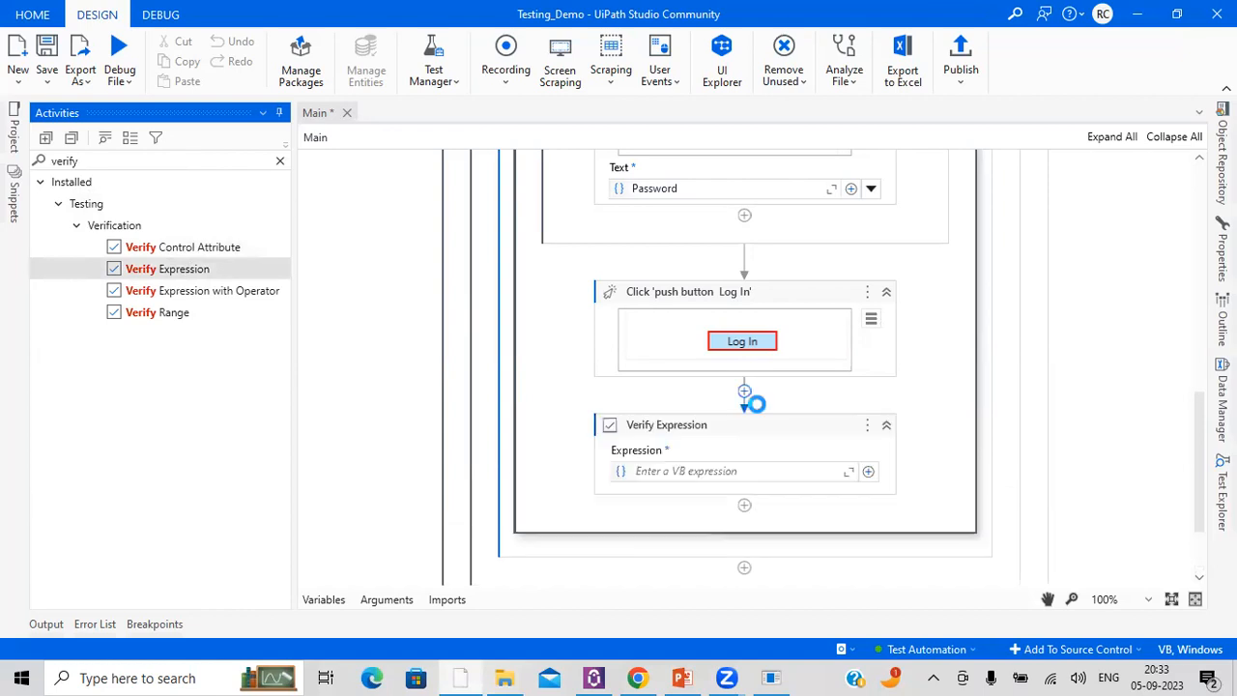
pyautogui.moveTo(181, 294); pyautogui.dragTo(734, 406)
pyautogui.click(143, 255)
pyautogui.scroll(-3, 717, 479)
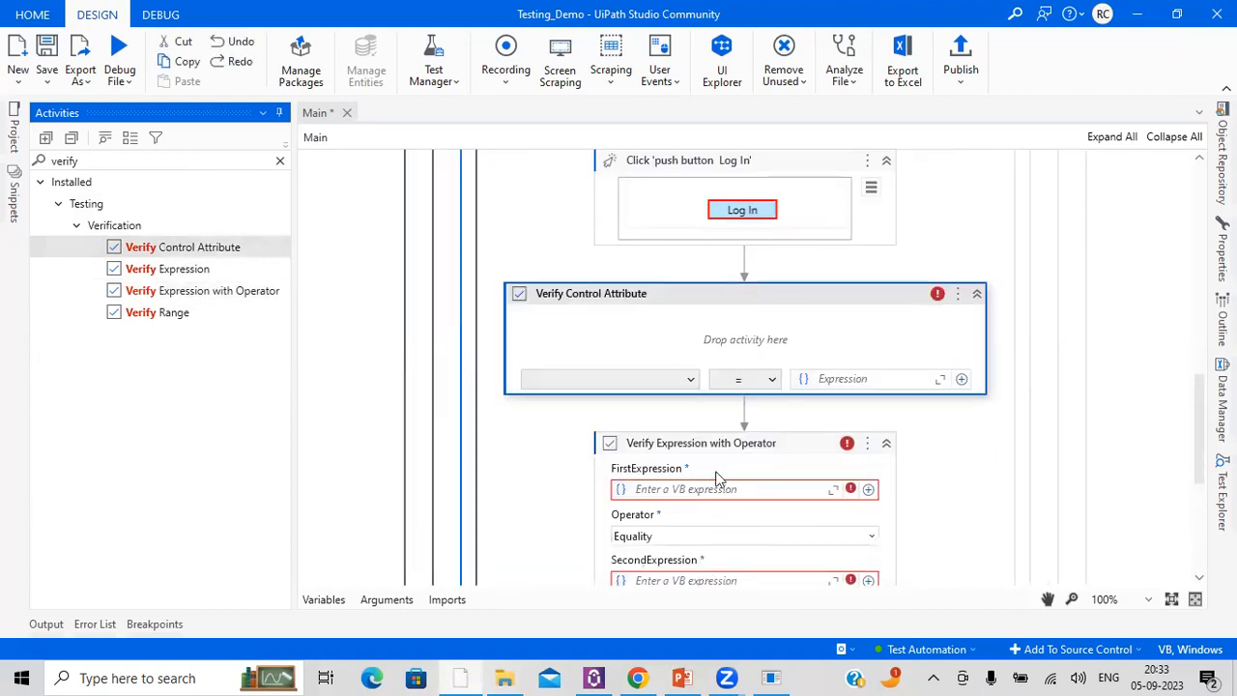
# Step: Delete the Verify Expression with Operator and Verify Expression activities, keeping only Verify Control Attribute
pyautogui.click(725, 461)
pyautogui.press('Delete')
pyautogui.click(724, 444)
pyautogui.press('Delete')
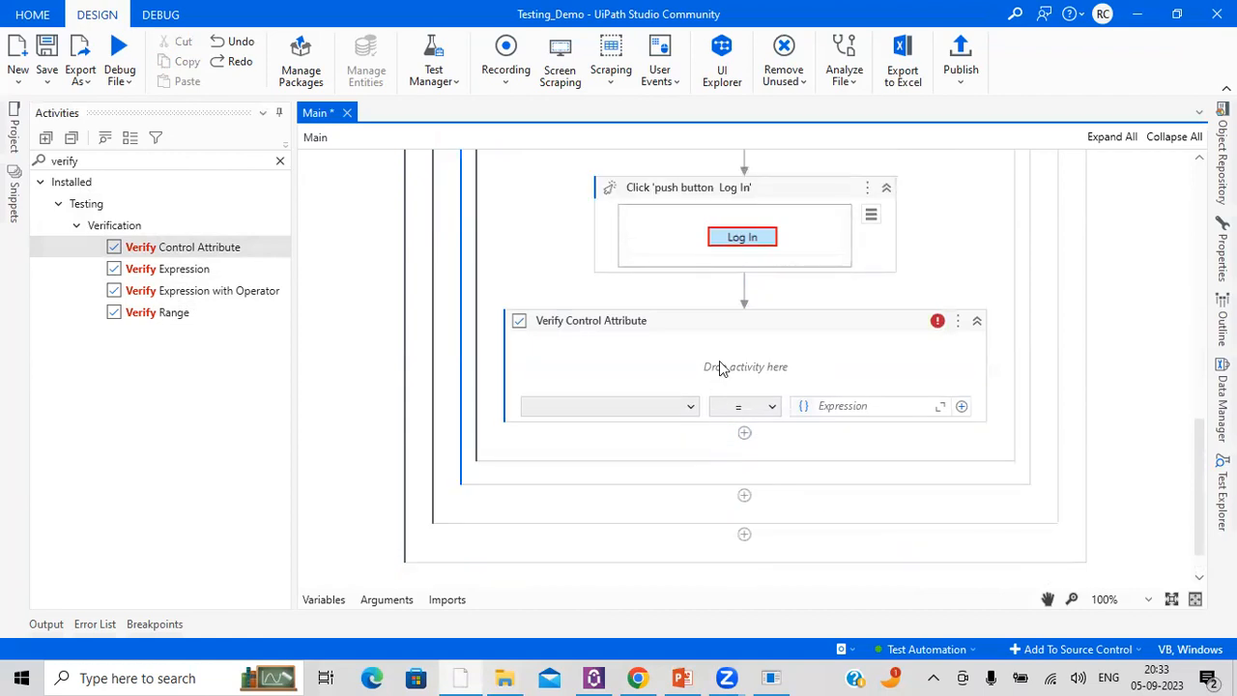
# Step: Switch to the UIDemo Deposit transaction window, move it aside and return to the Testing_Demo workflow
pyautogui.click(771, 676)
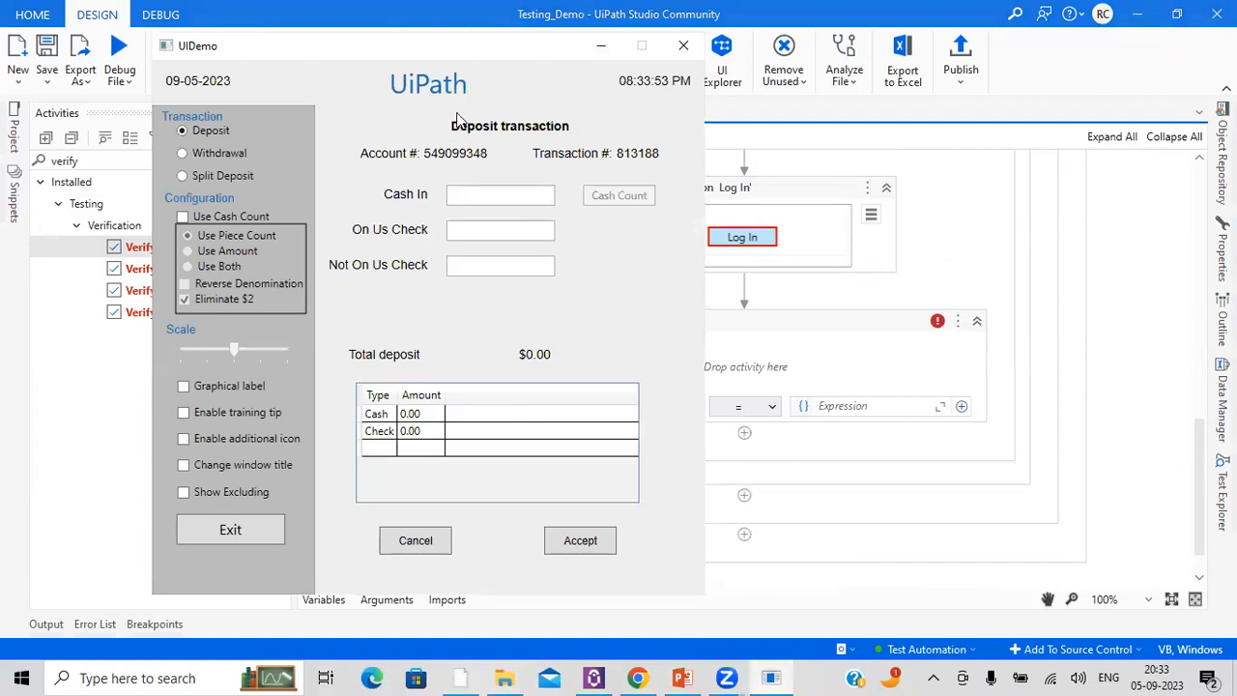
pyautogui.moveTo(314, 56); pyautogui.dragTo(228, 55)
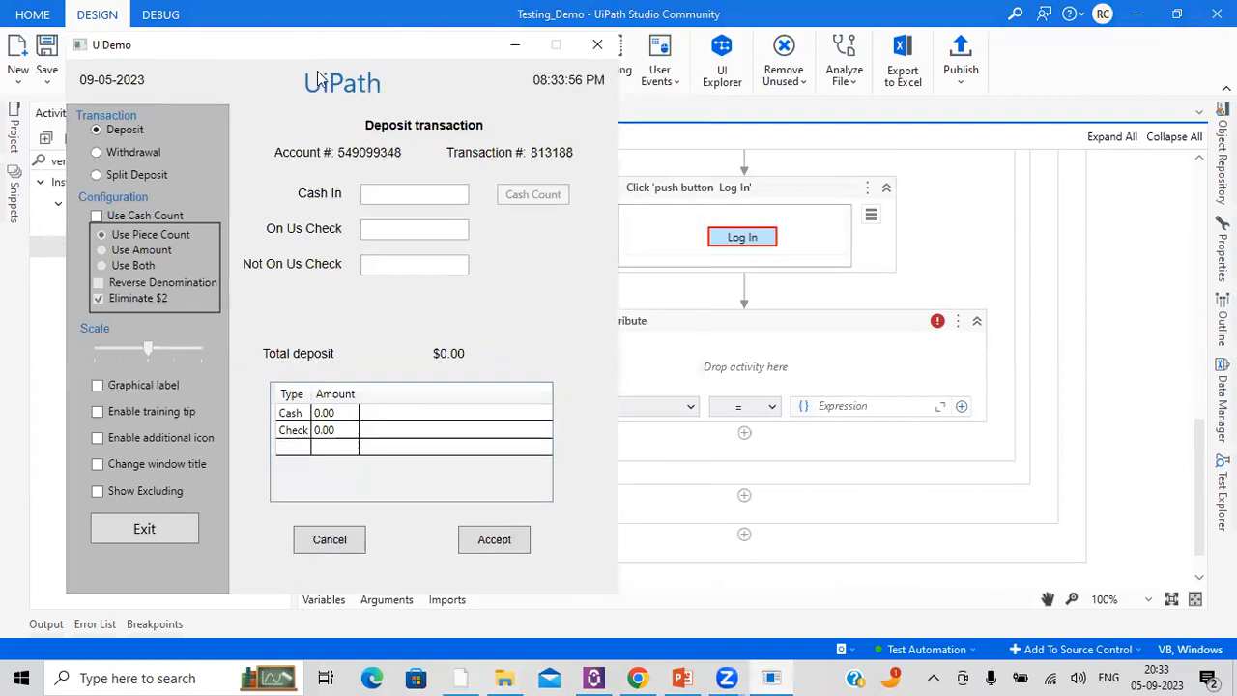
pyautogui.click(1154, 308)
# Step: Add an Element Exists activity inside Verify Control Attribute and indicate the whole UIDemo Deposit transaction window as its target
pyautogui.click(131, 161)
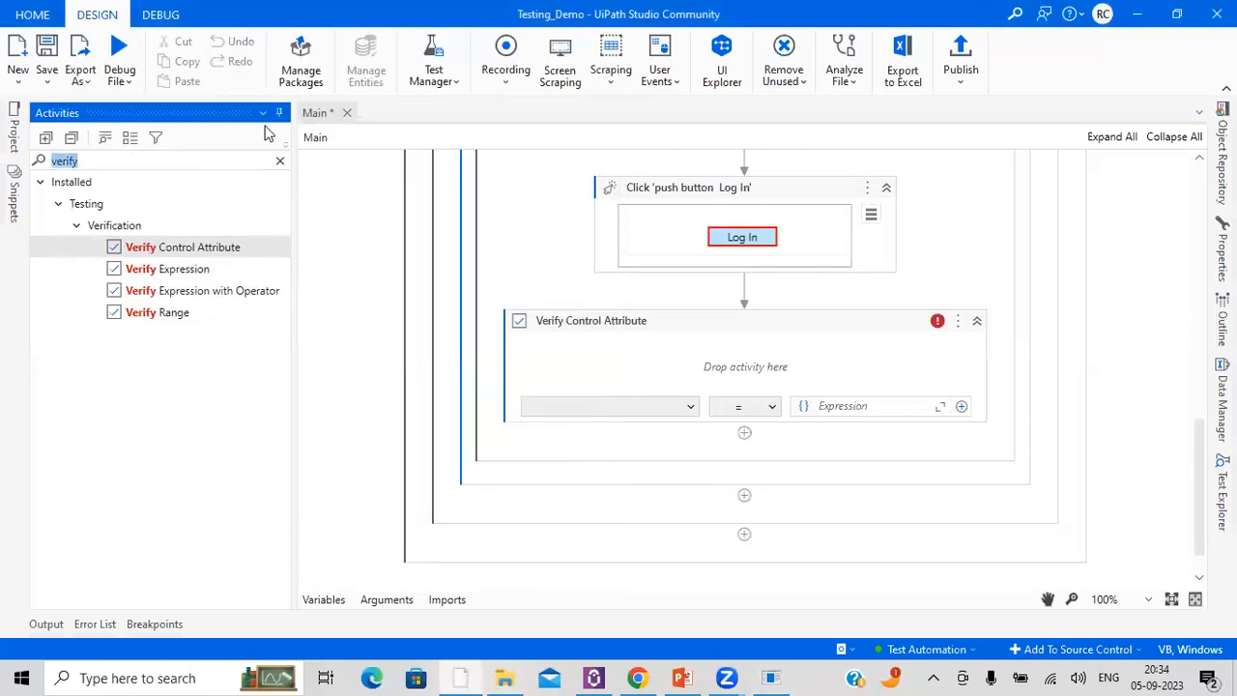
pyautogui.write('element e')
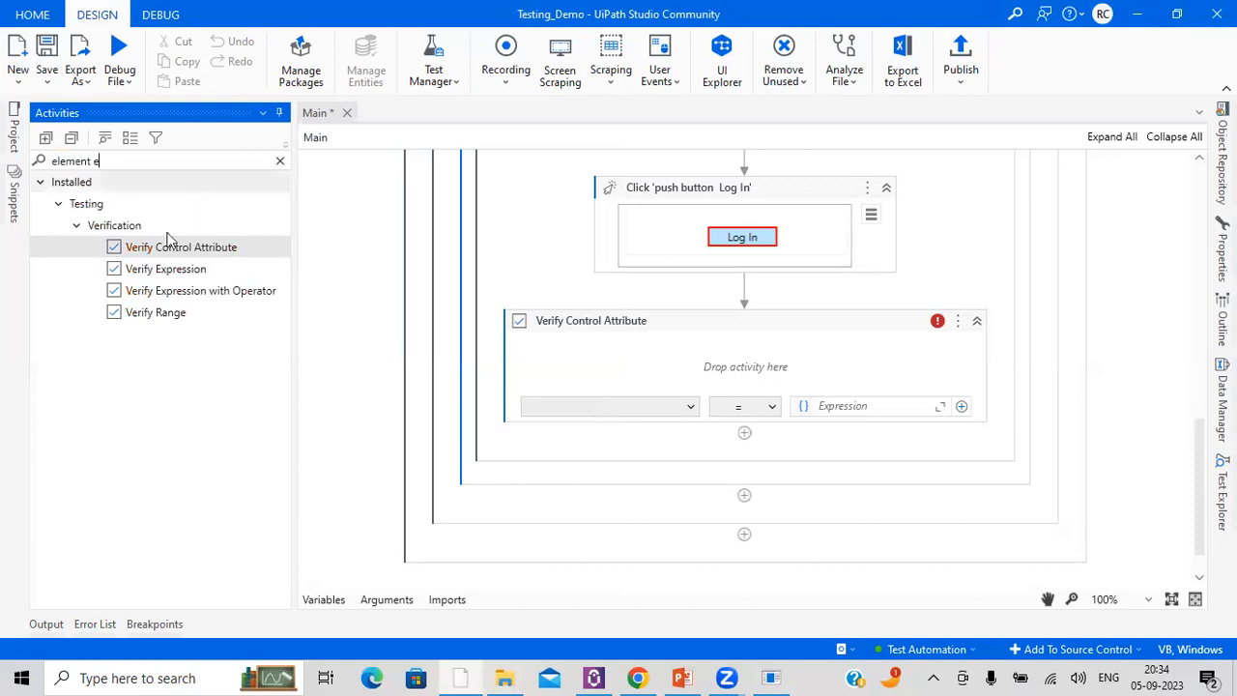
pyautogui.moveTo(135, 205); pyautogui.dragTo(741, 368)
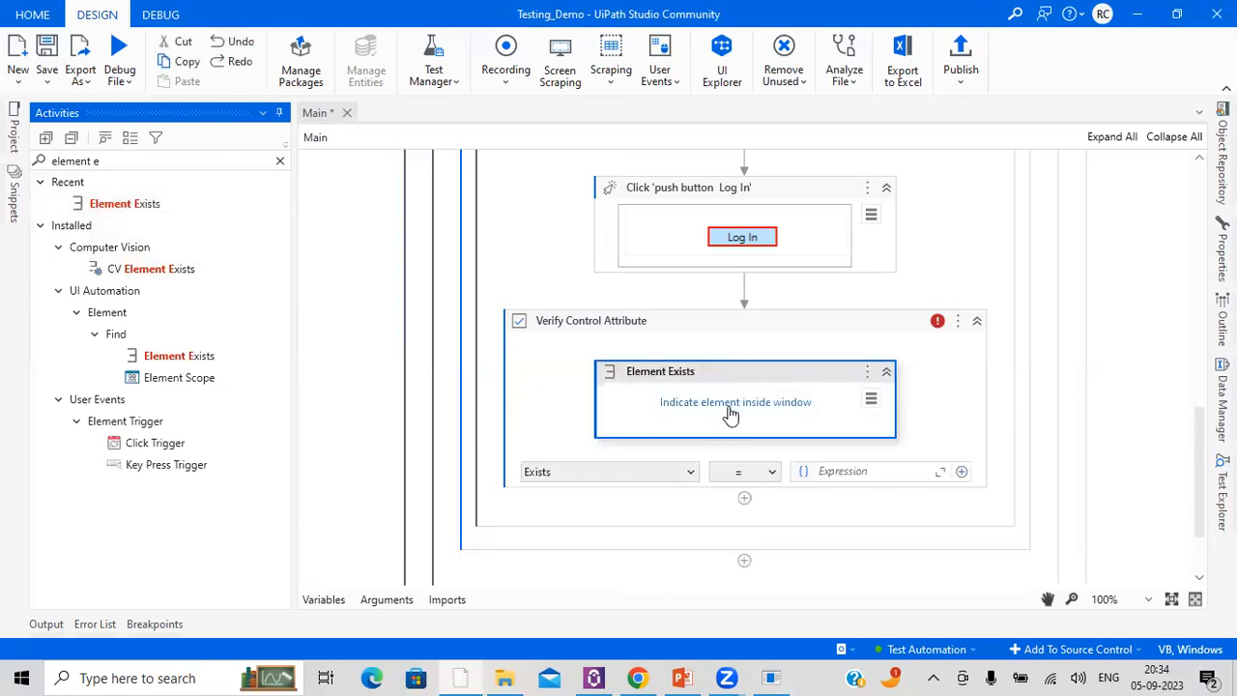
pyautogui.click(731, 404)
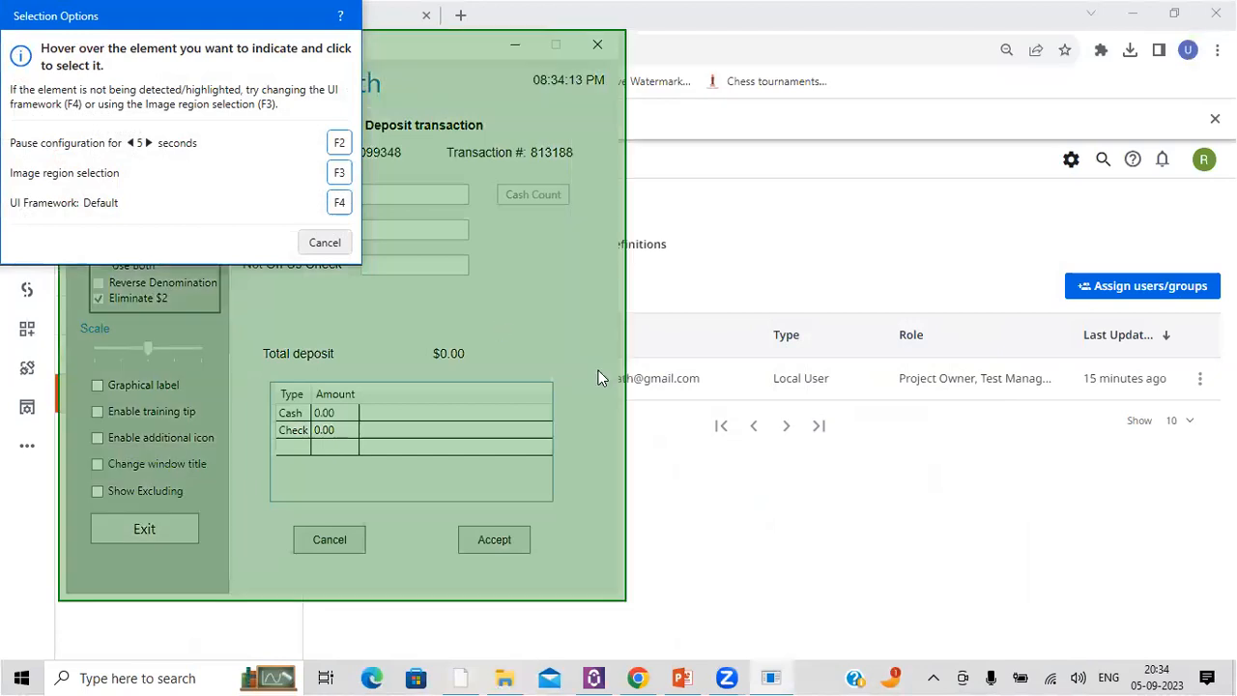
pyautogui.click(598, 370)
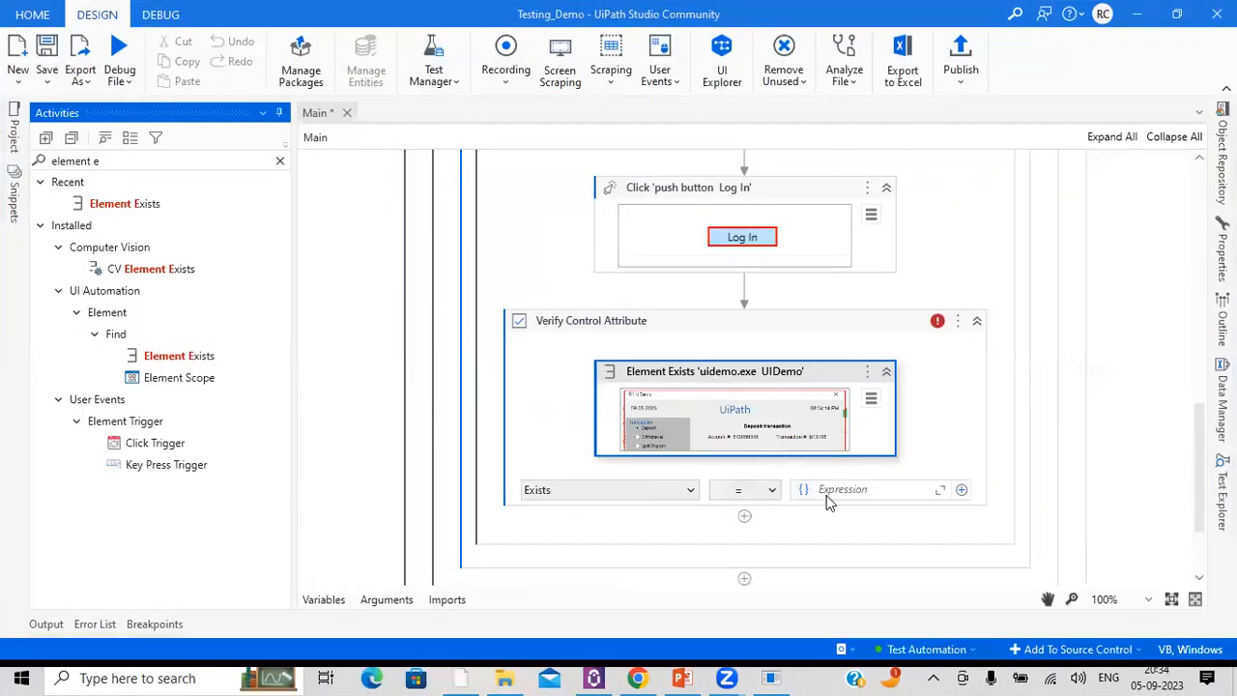
# Step: Set the Verify Control Attribute comparison expression to True and save the Main workflow
pyautogui.click(835, 487)
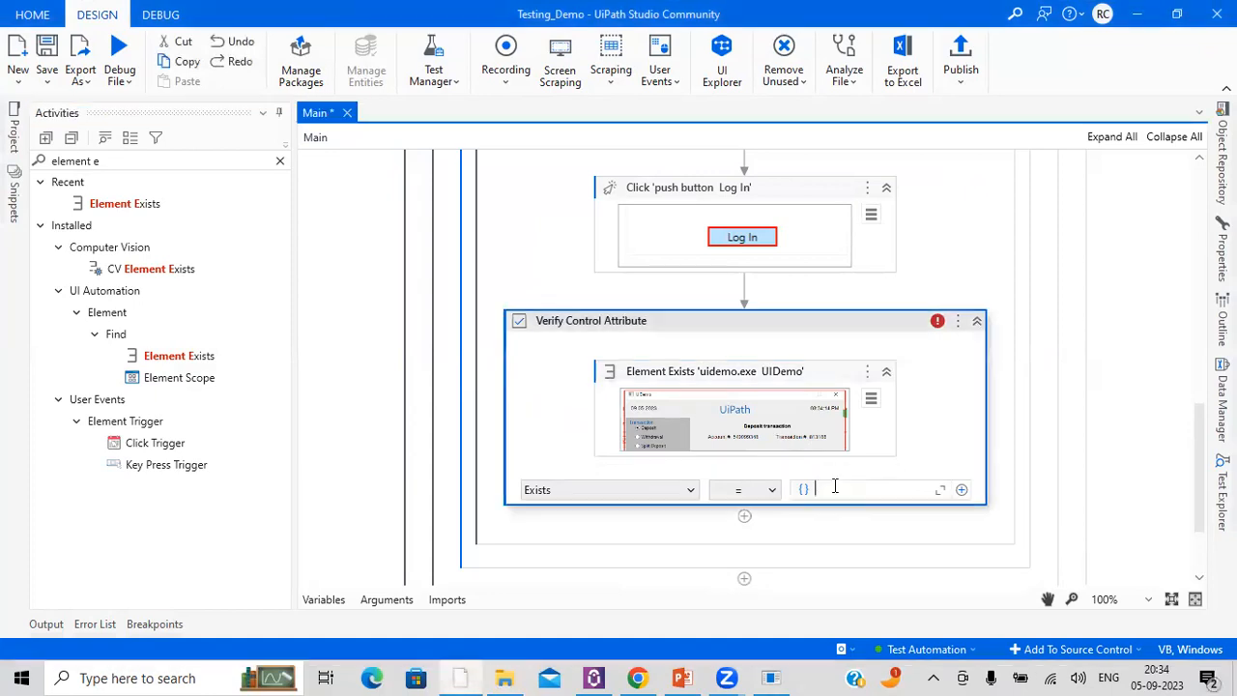
pyautogui.write('Tr')
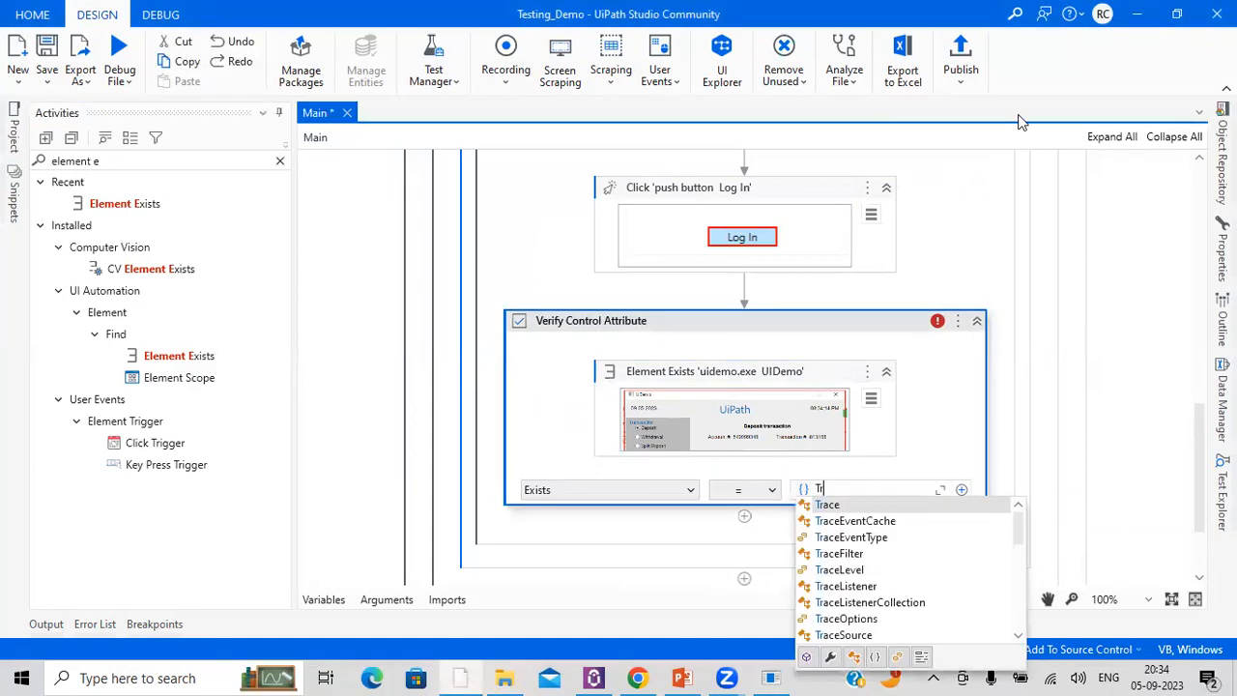
pyautogui.write('ue')
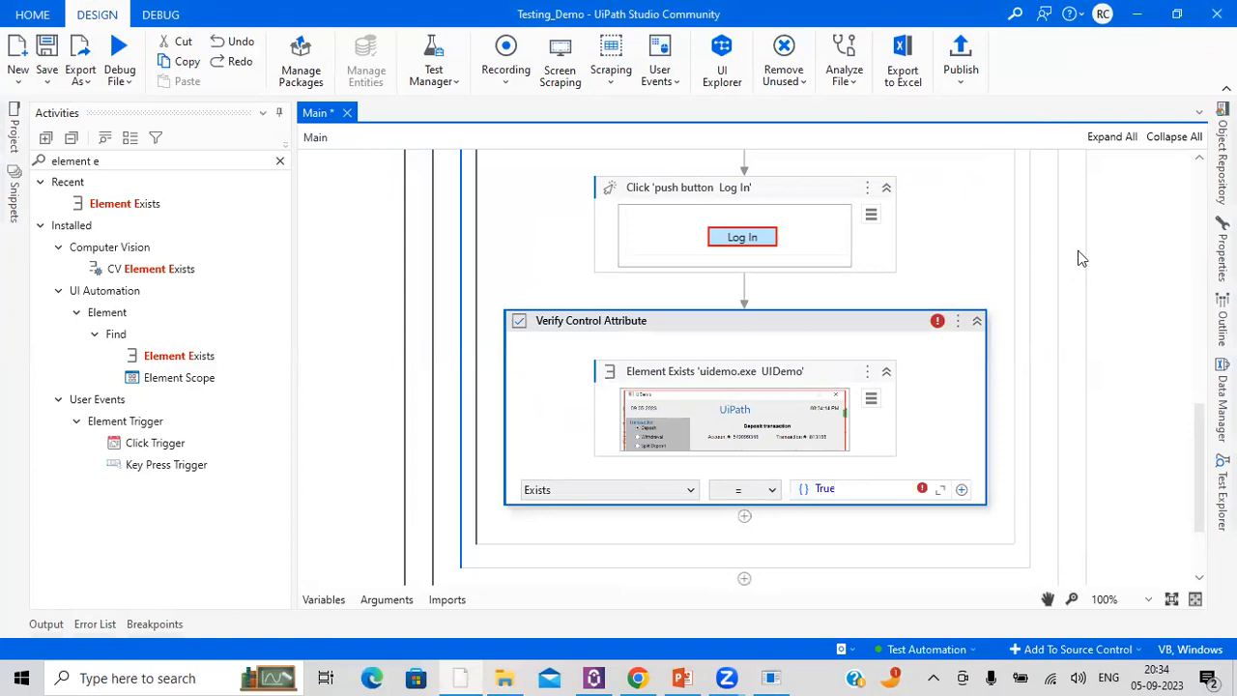
pyautogui.click(1130, 337)
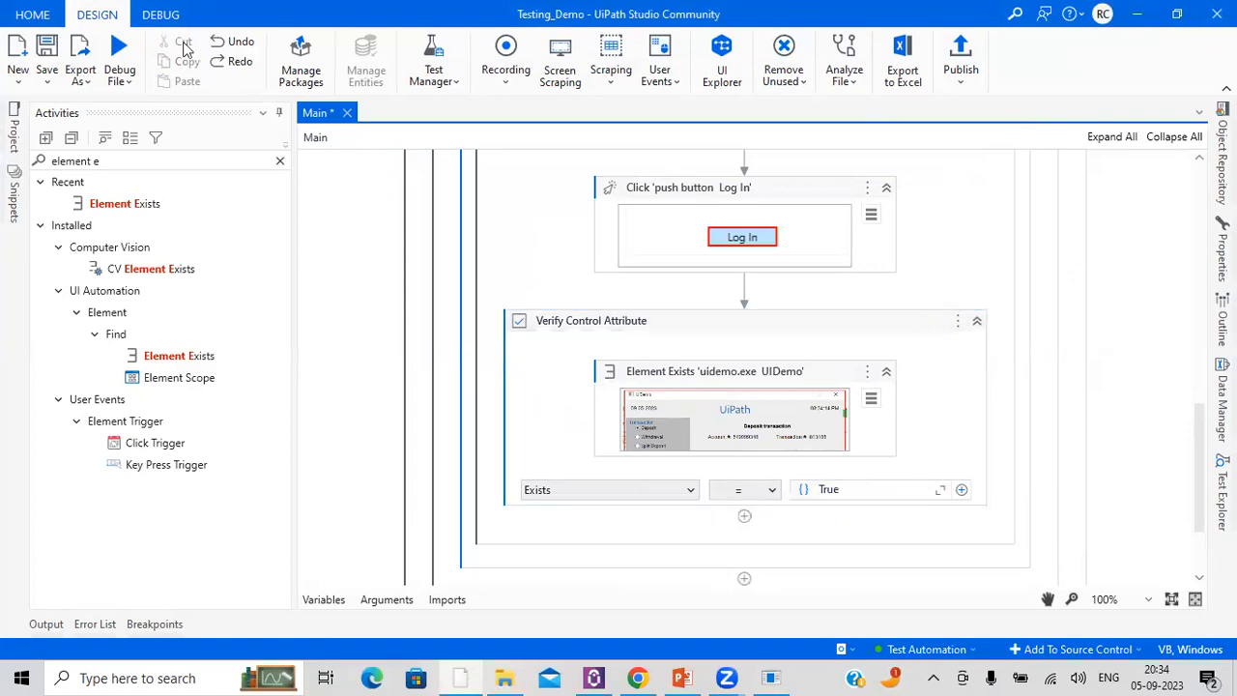
pyautogui.click(47, 49)
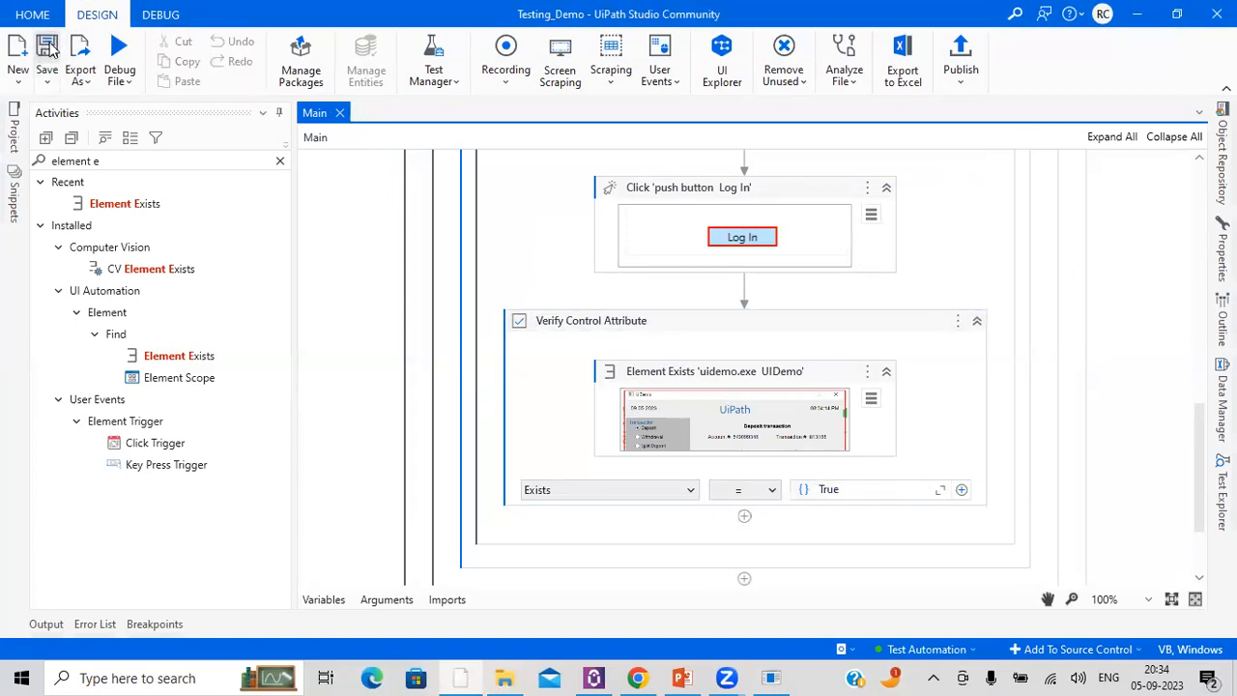
# Step: Close the UIDemo application and start debugging the Testing_Demo project
pyautogui.click(771, 677)
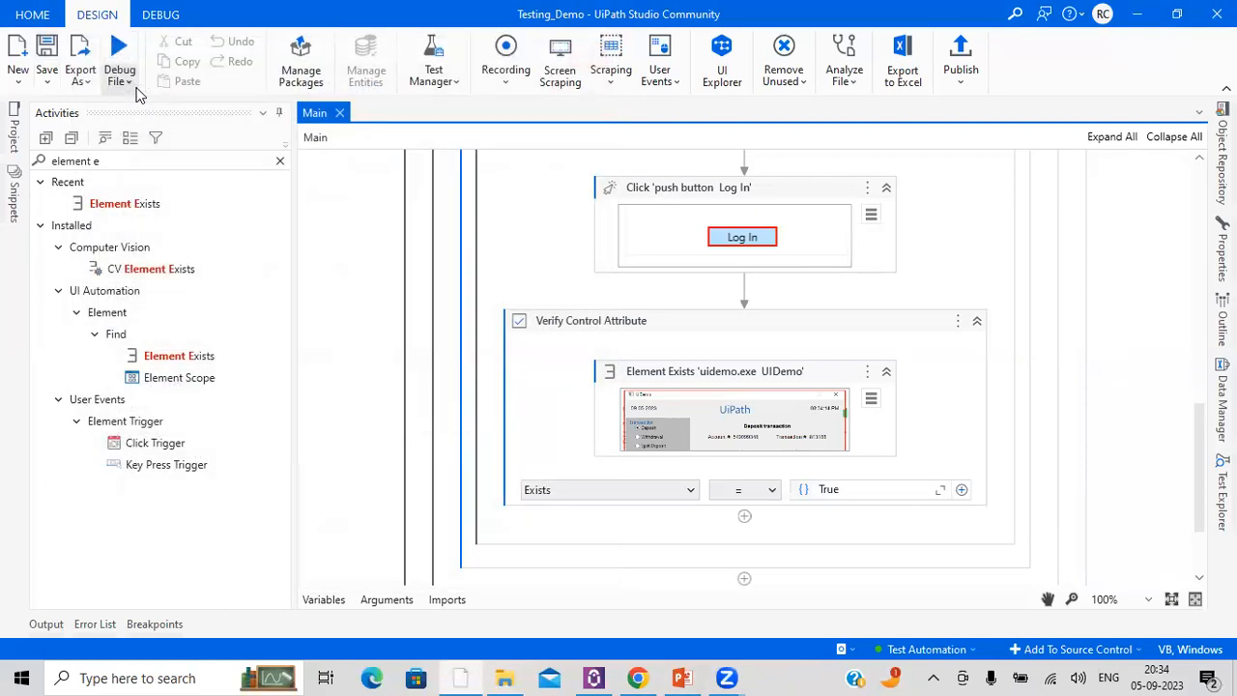
pyautogui.click(123, 81)
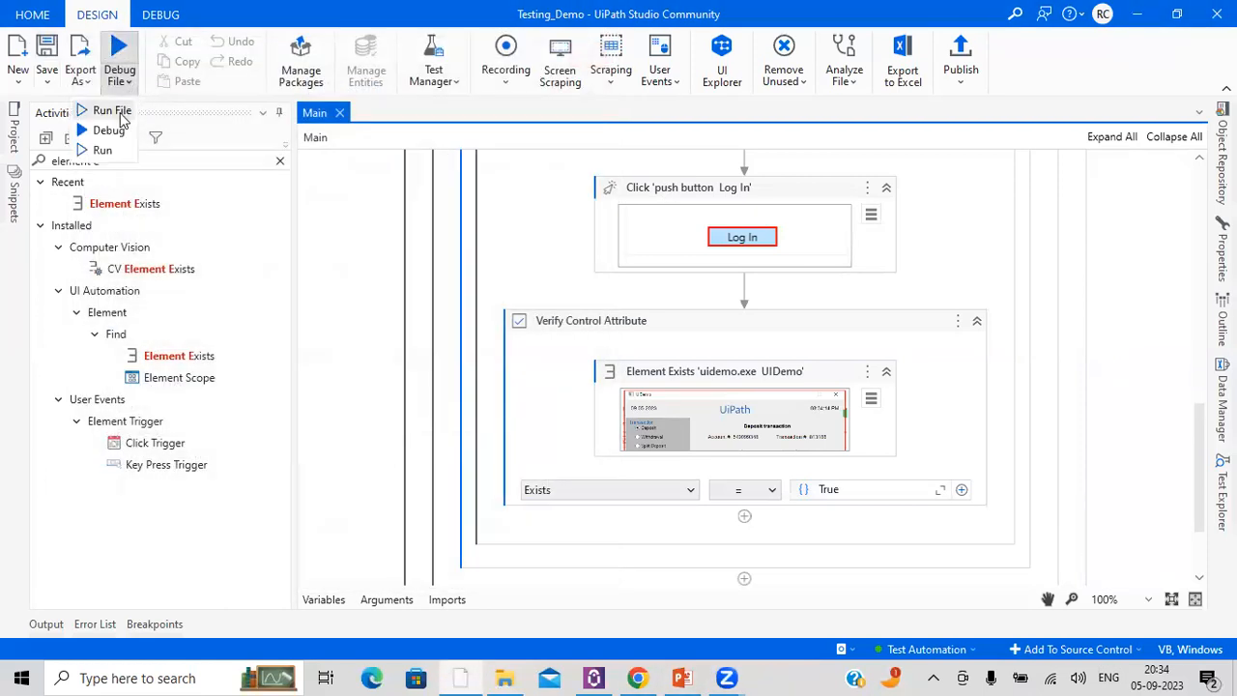
pyautogui.click(122, 129)
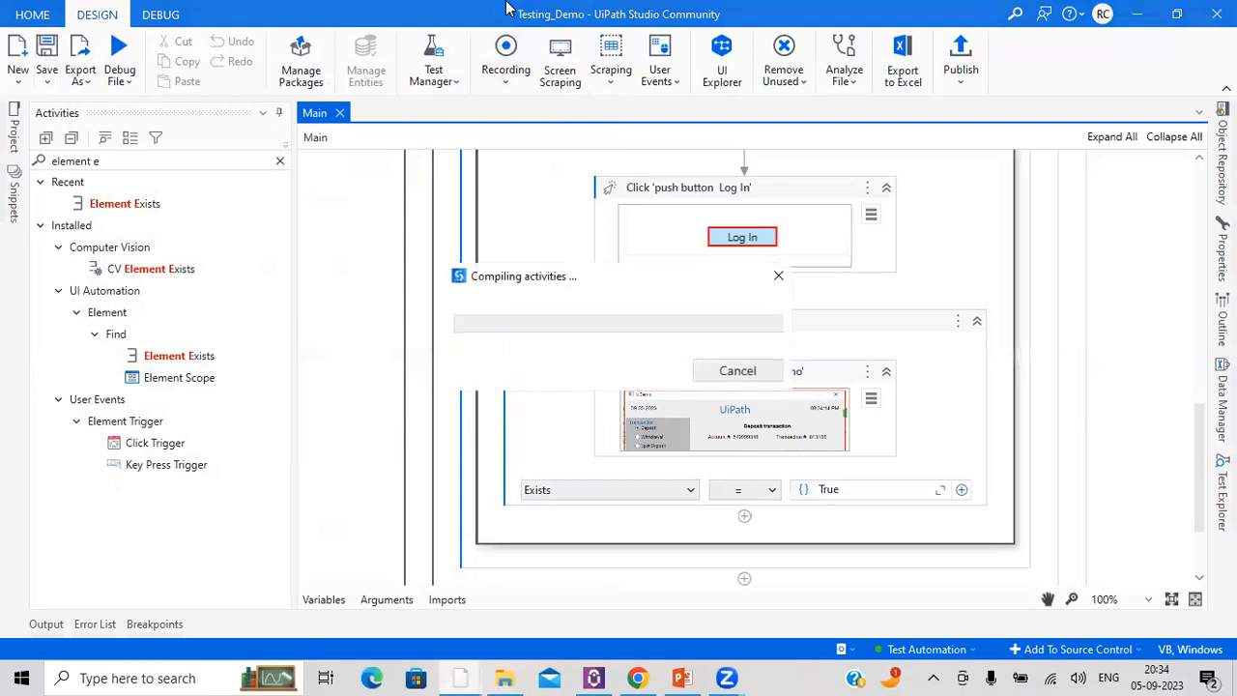
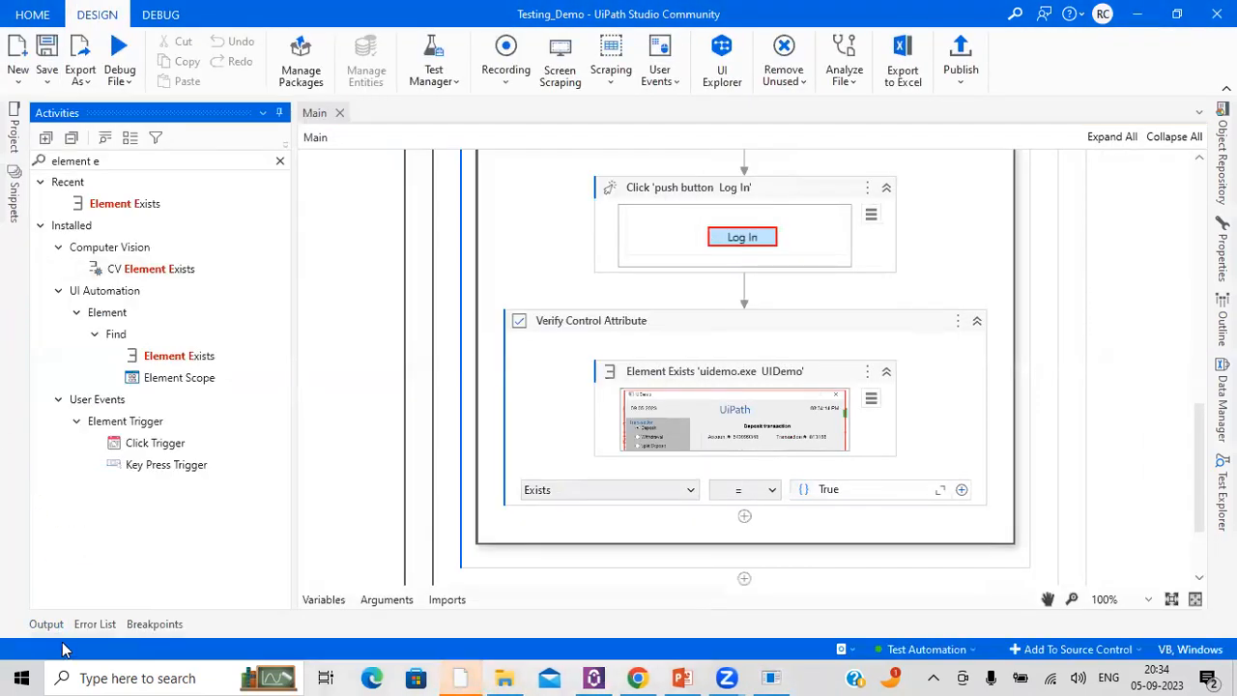
# Step: Check the debug run's verification result in the output log, then hide the log
pyautogui.click(60, 629)
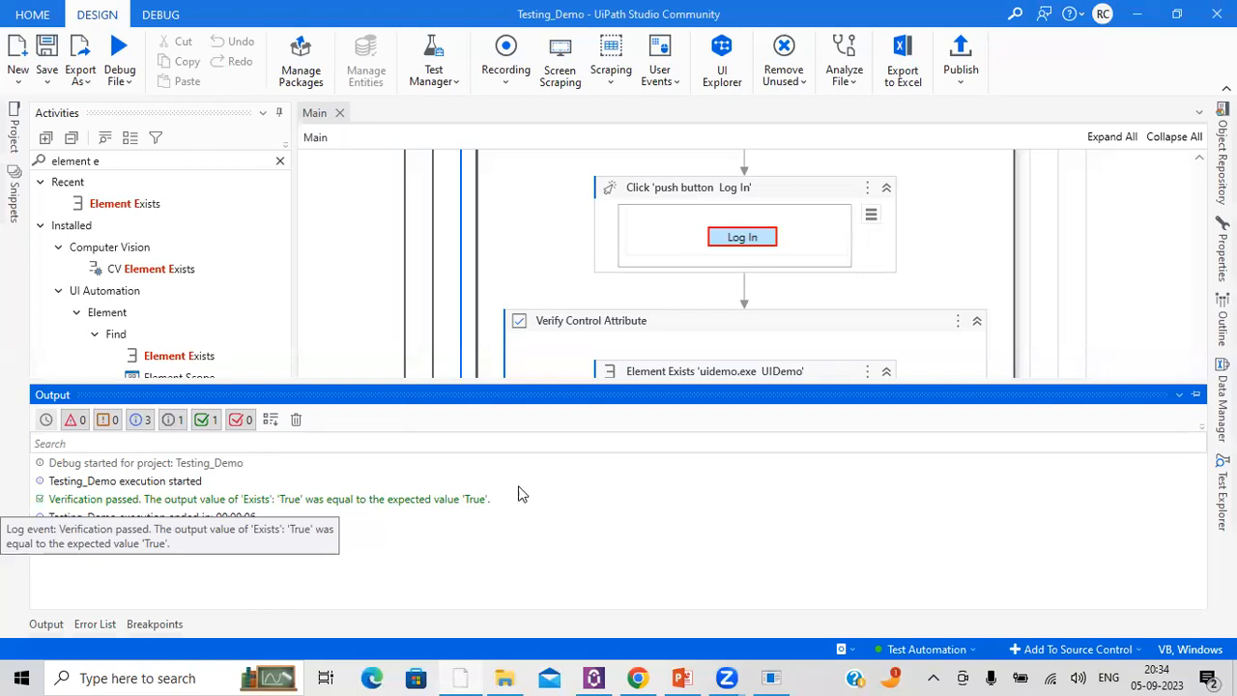
pyautogui.click(1195, 395)
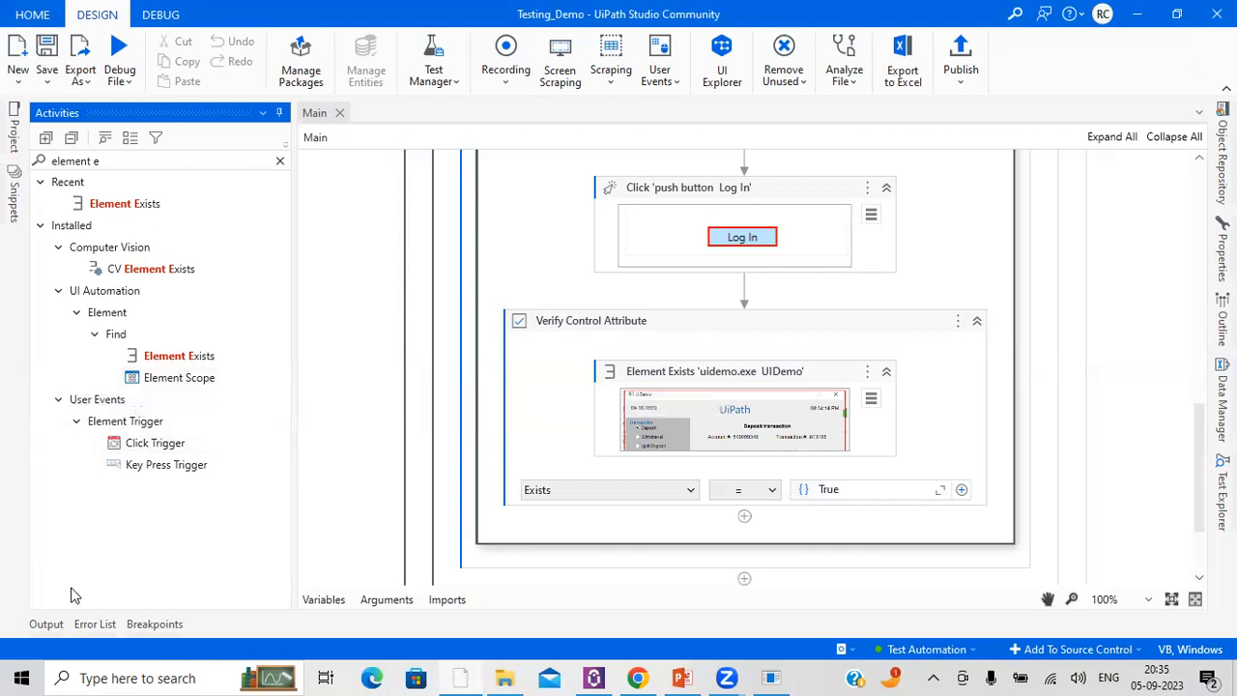
# Step: Create a test case from Main.xaml named "UiDemo - Login Test Case"
pyautogui.click(13, 136)
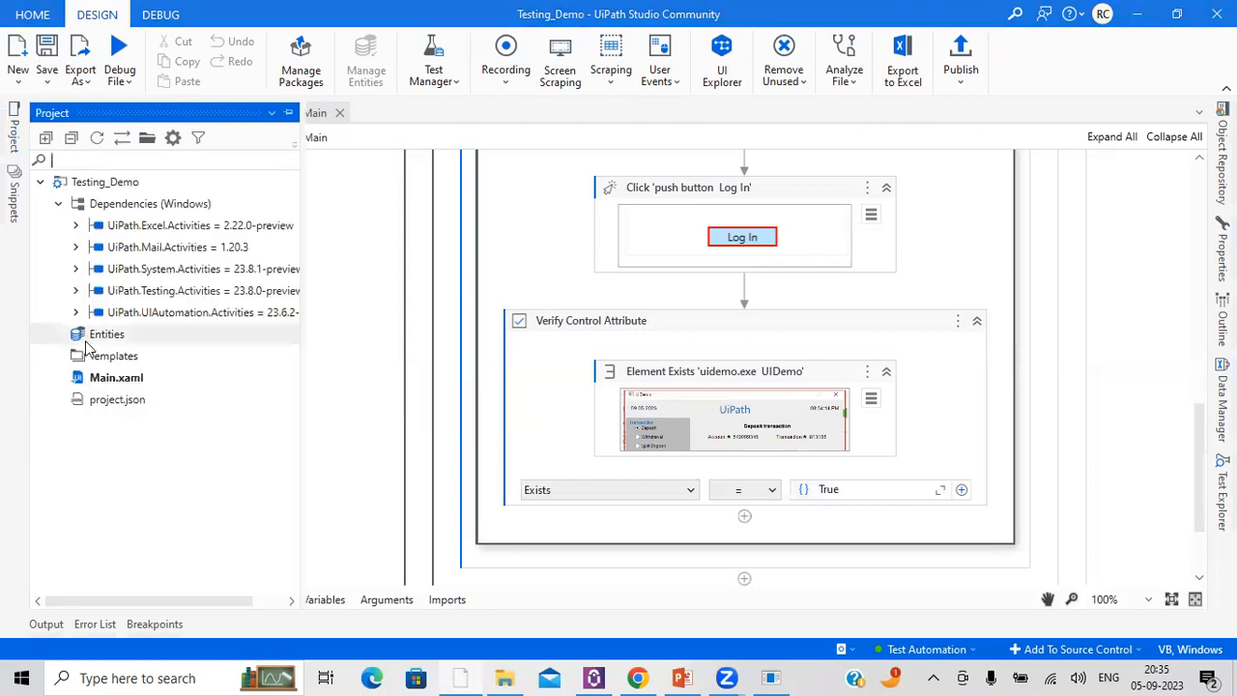
pyautogui.rightClick(96, 385)
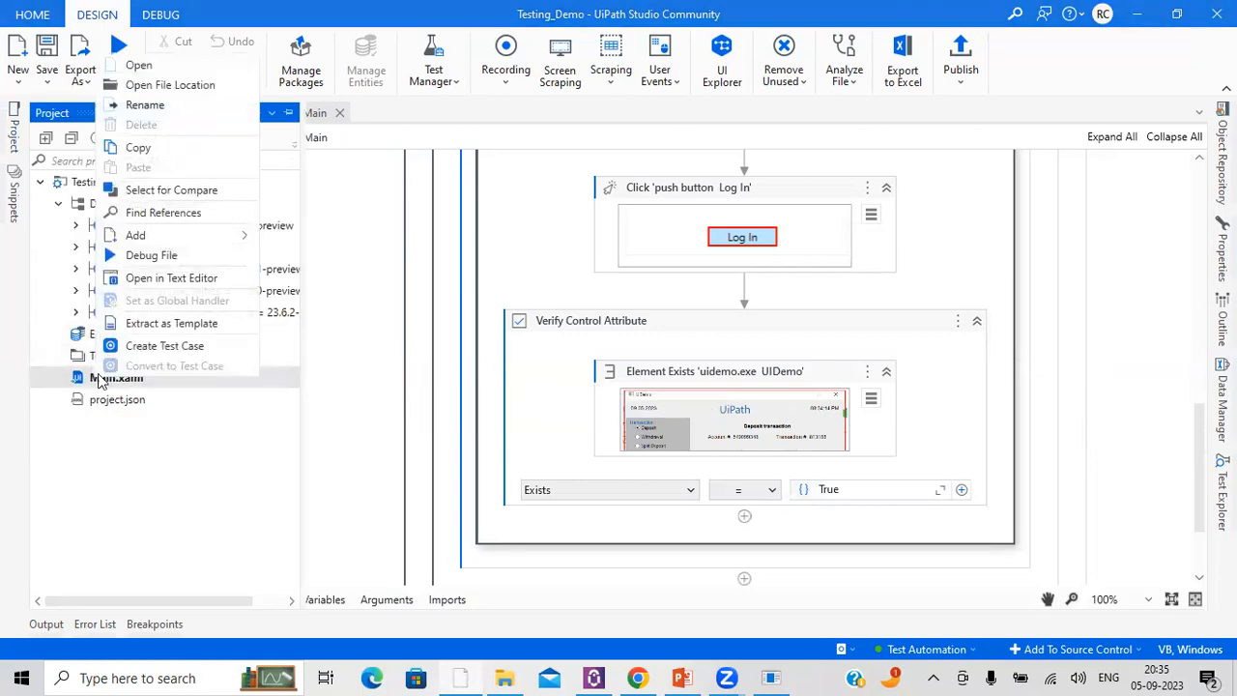
pyautogui.click(145, 345)
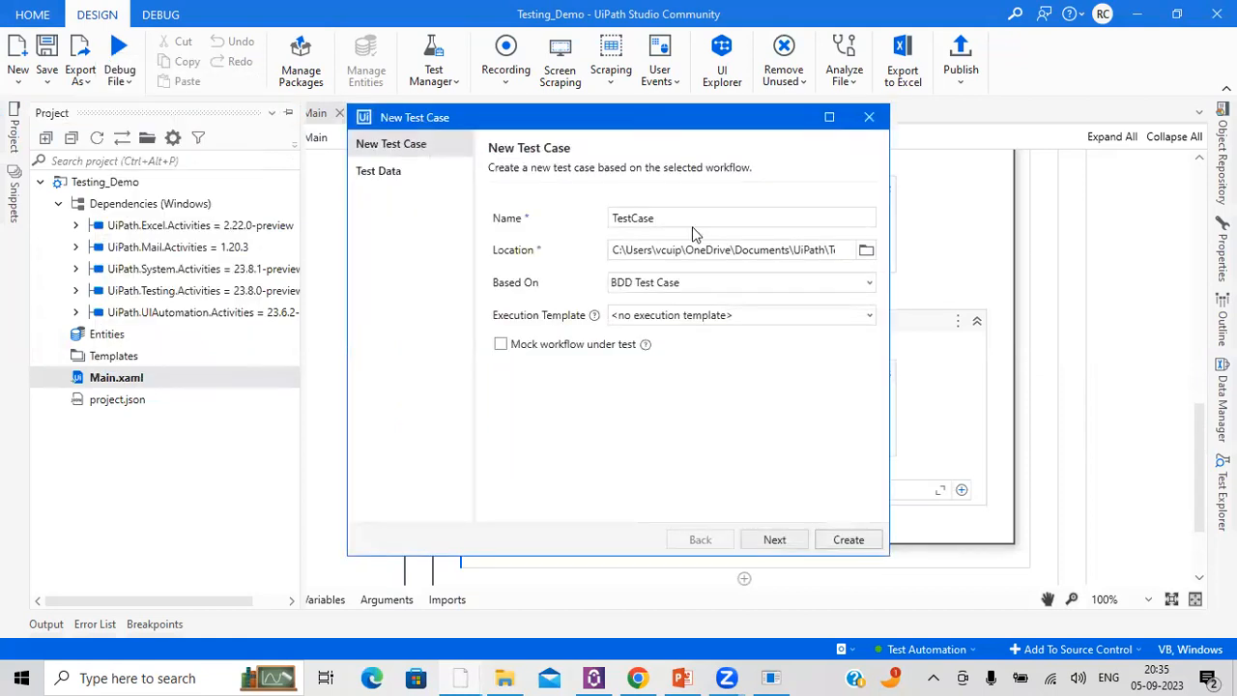
pyautogui.hotkey('ctrl', 'a')
pyautogui.write('UiDemo - Login Test Case')
pyautogui.click(847, 540)
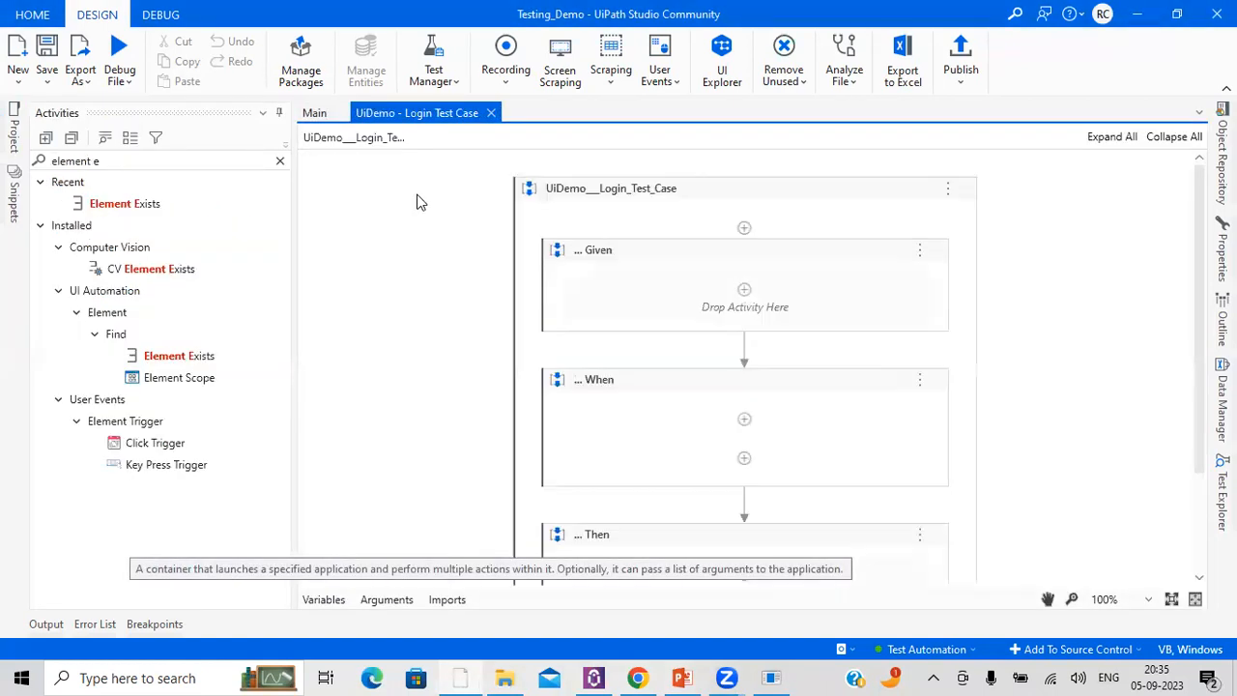
# Step: Review the Given, When and Then sections of the new test case and save it
pyautogui.scroll(-5, 878, 302)
pyautogui.scroll(5, 630, 370)
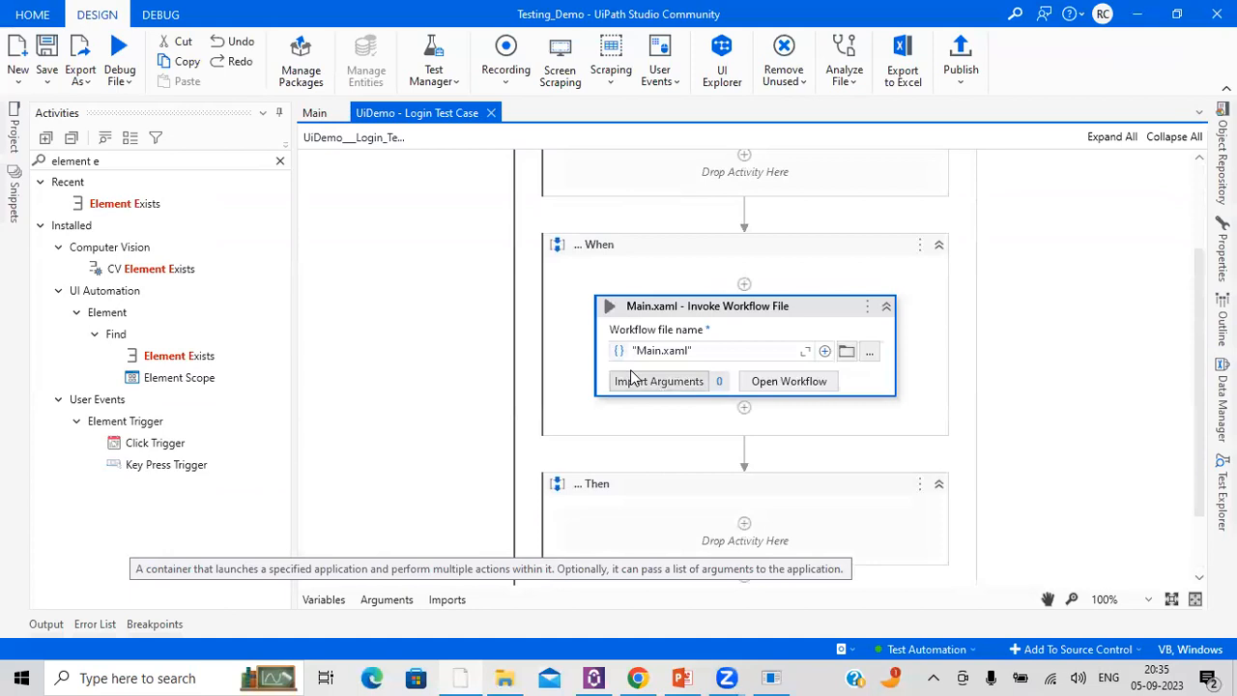
pyautogui.click(43, 54)
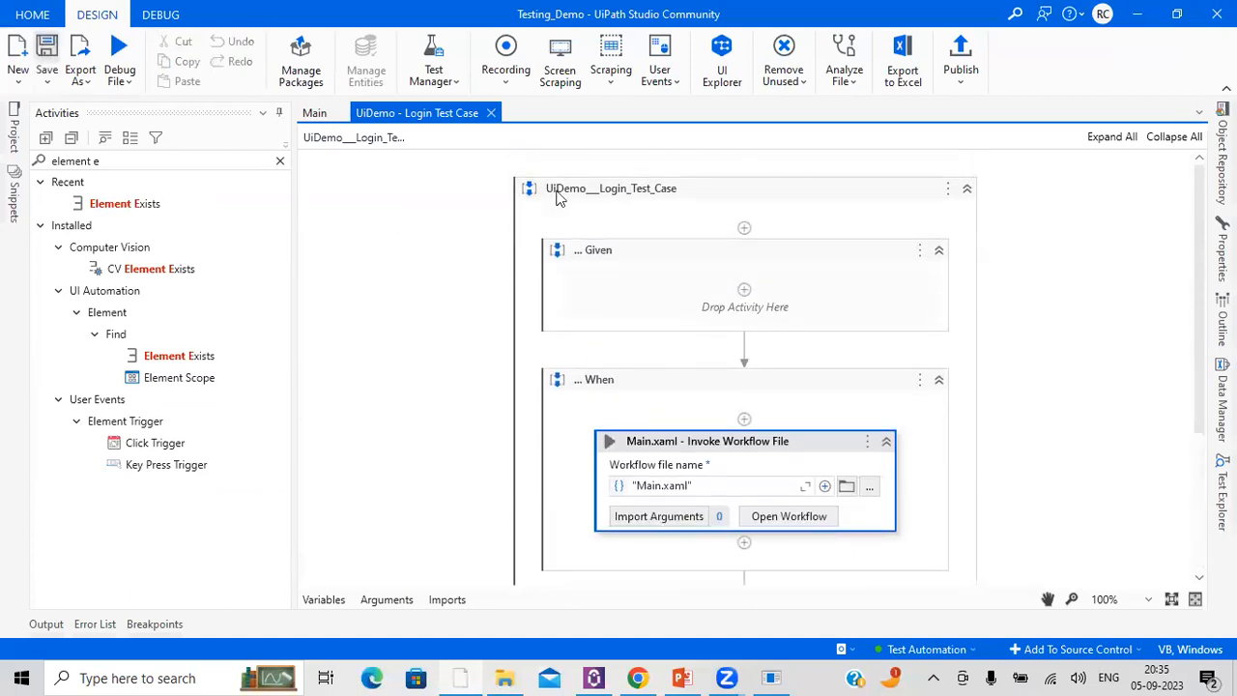
# Step: Try to publish the project's test cases
pyautogui.click(960, 77)
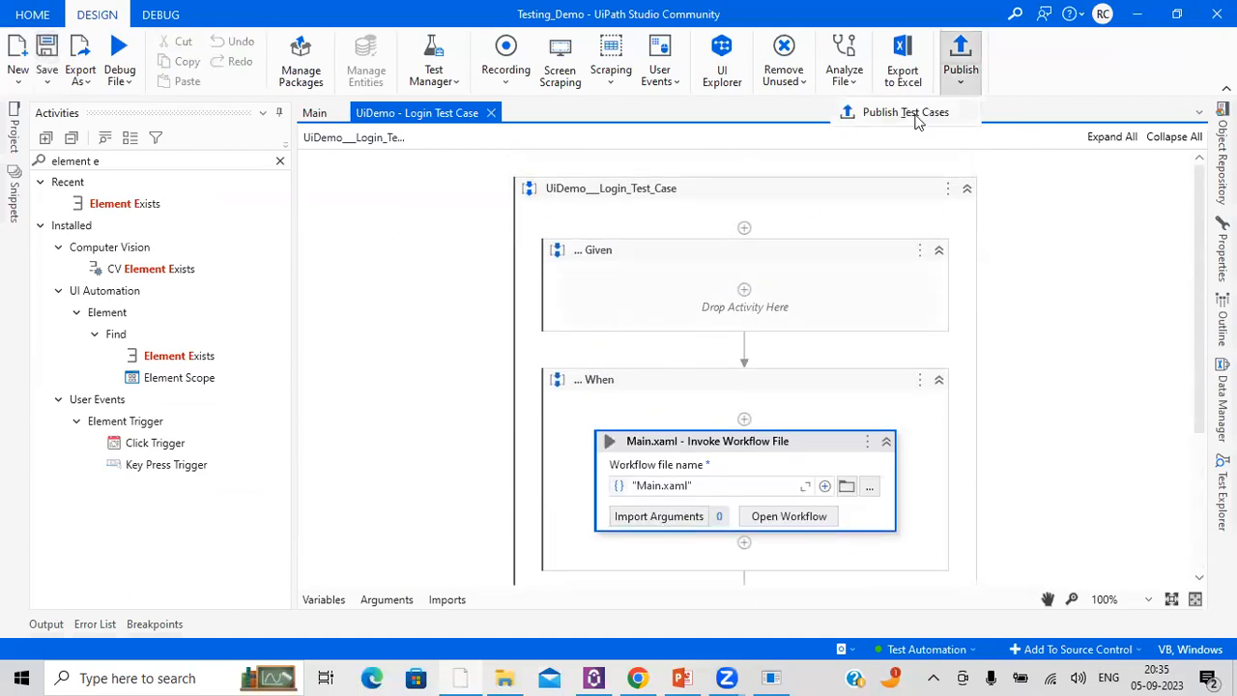
pyautogui.click(913, 114)
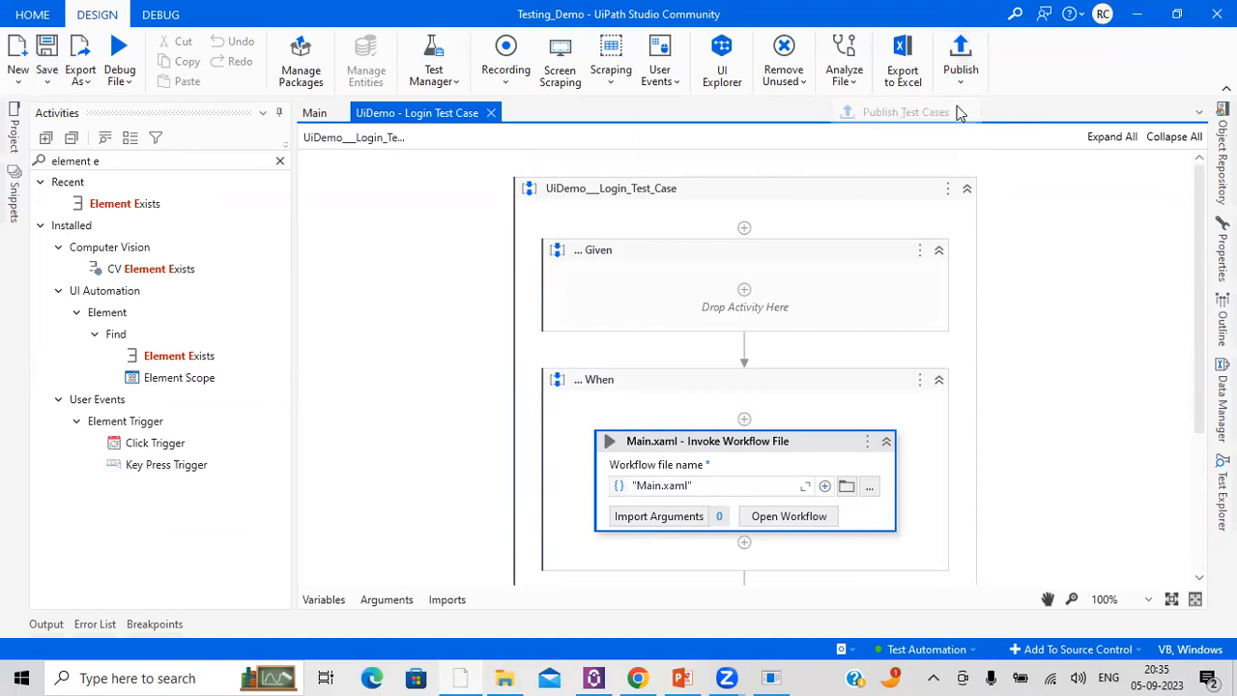
pyautogui.click(961, 78)
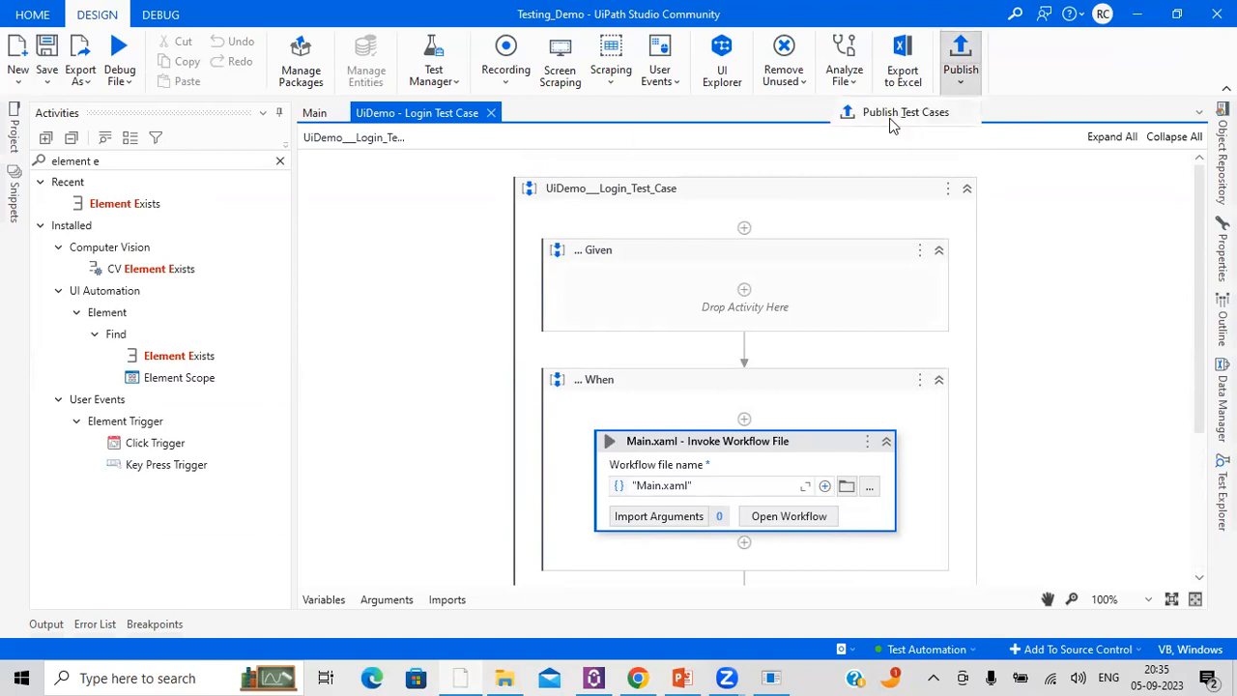
pyautogui.click(890, 123)
pyautogui.click(757, 370)
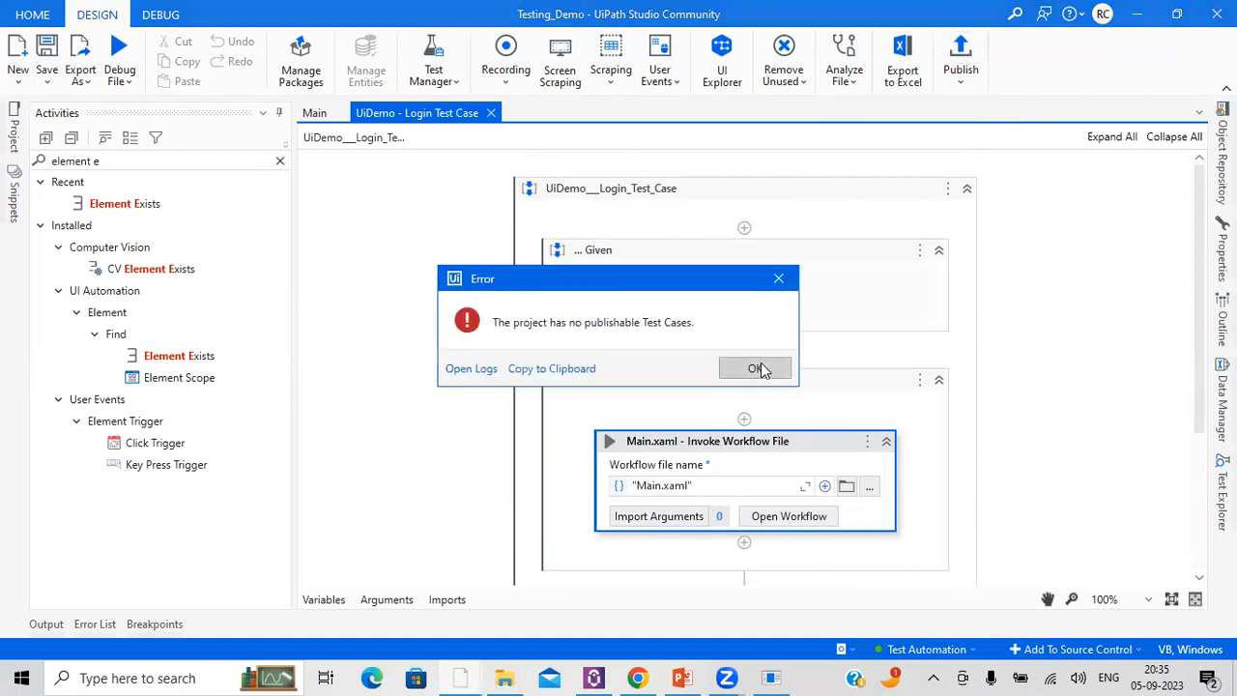
# Step: Mark the UiDemo - Login Test Case.xaml file in the project as publishable
pyautogui.click(15, 135)
pyautogui.rightClick(123, 429)
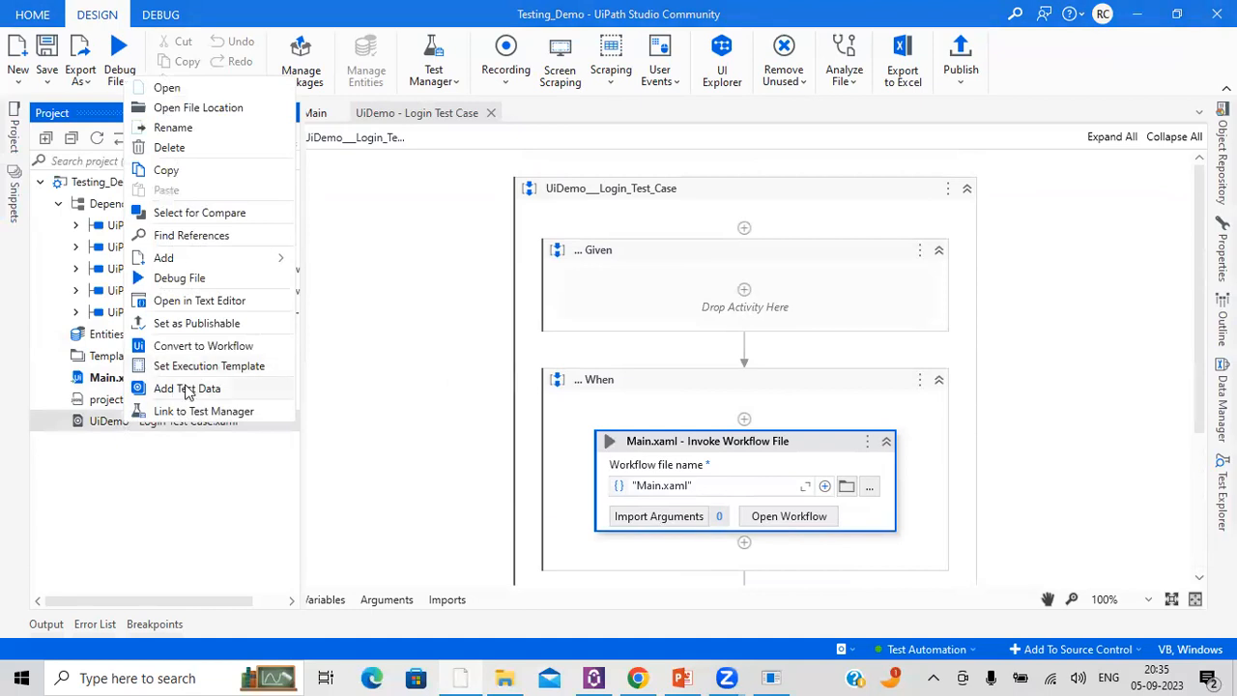
pyautogui.click(203, 326)
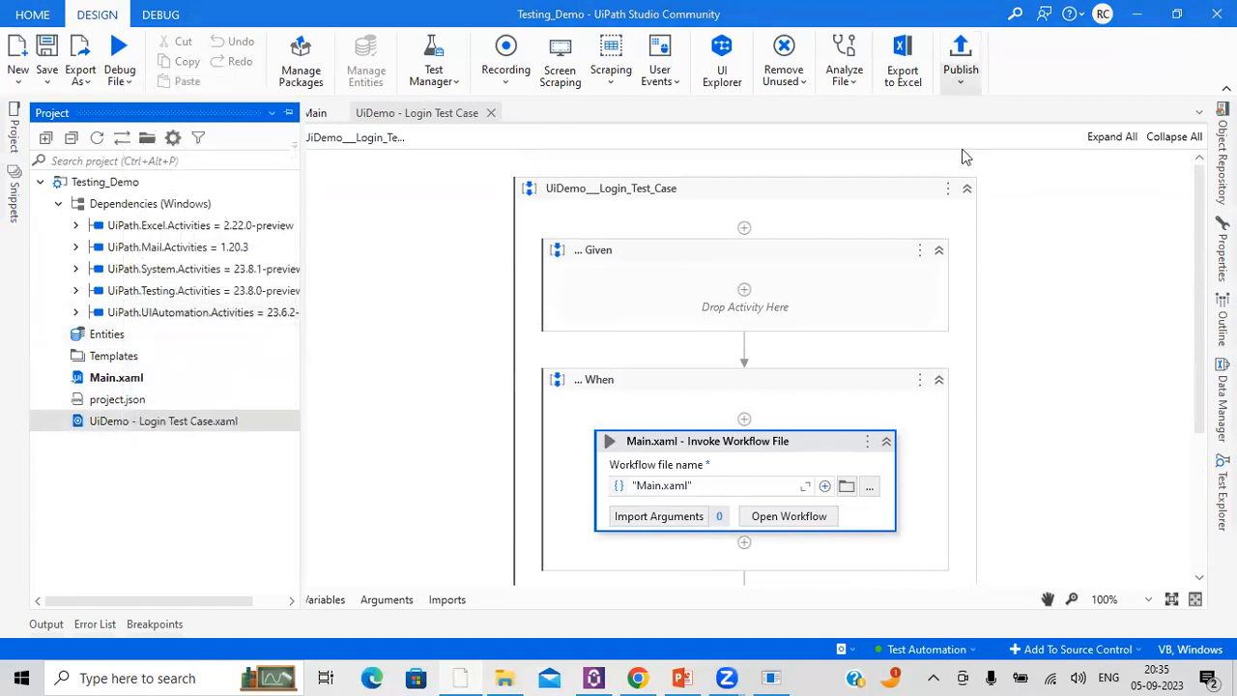
# Step: Publish the project's test cases as the Testing_Demo_Tests package and dismiss the resulting message
pyautogui.click(960, 81)
pyautogui.click(933, 118)
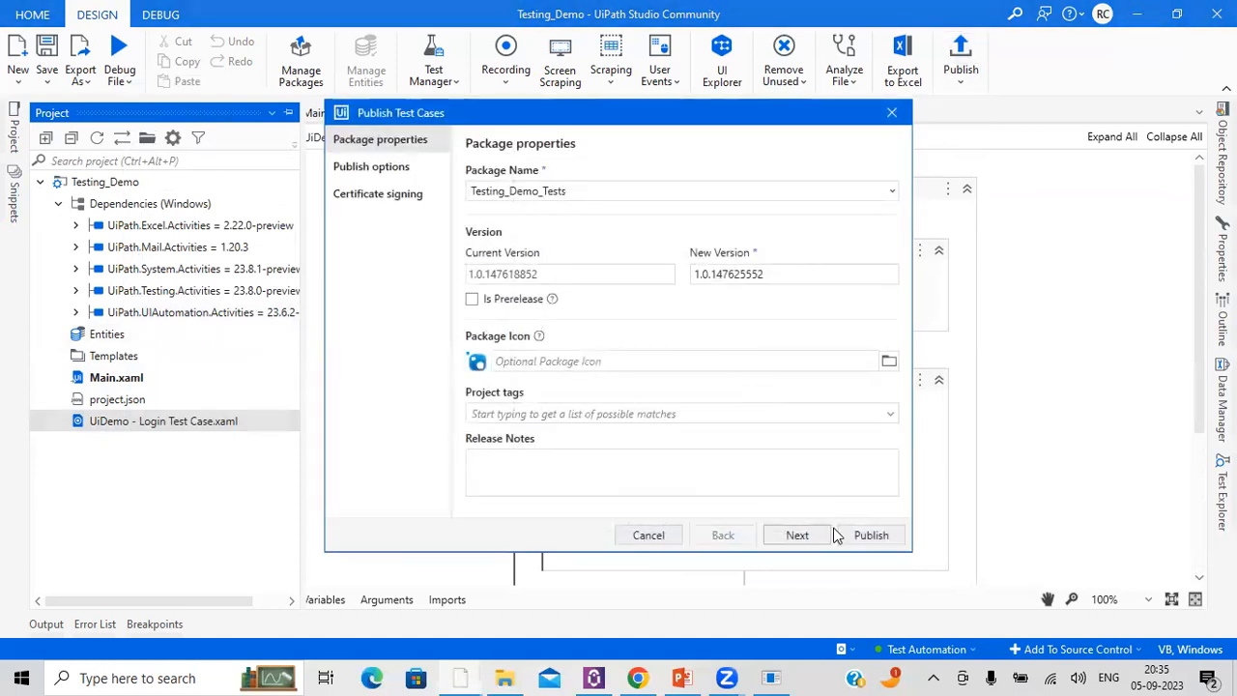
pyautogui.click(867, 535)
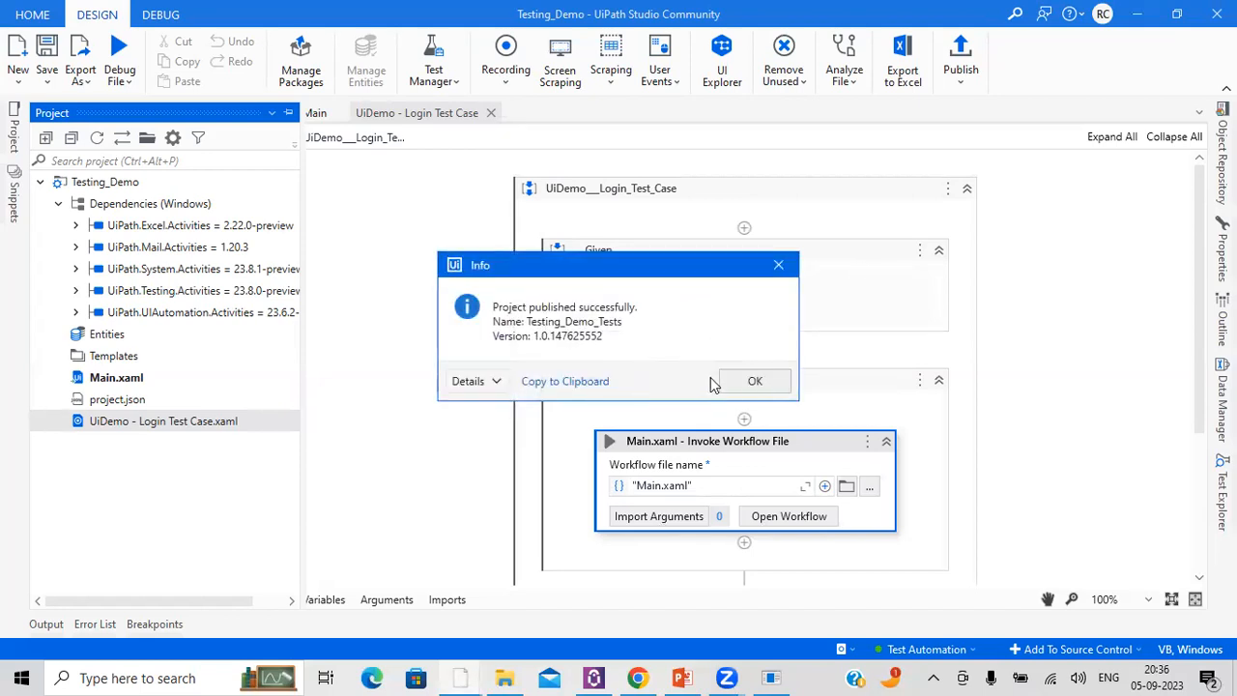
pyautogui.click(744, 386)
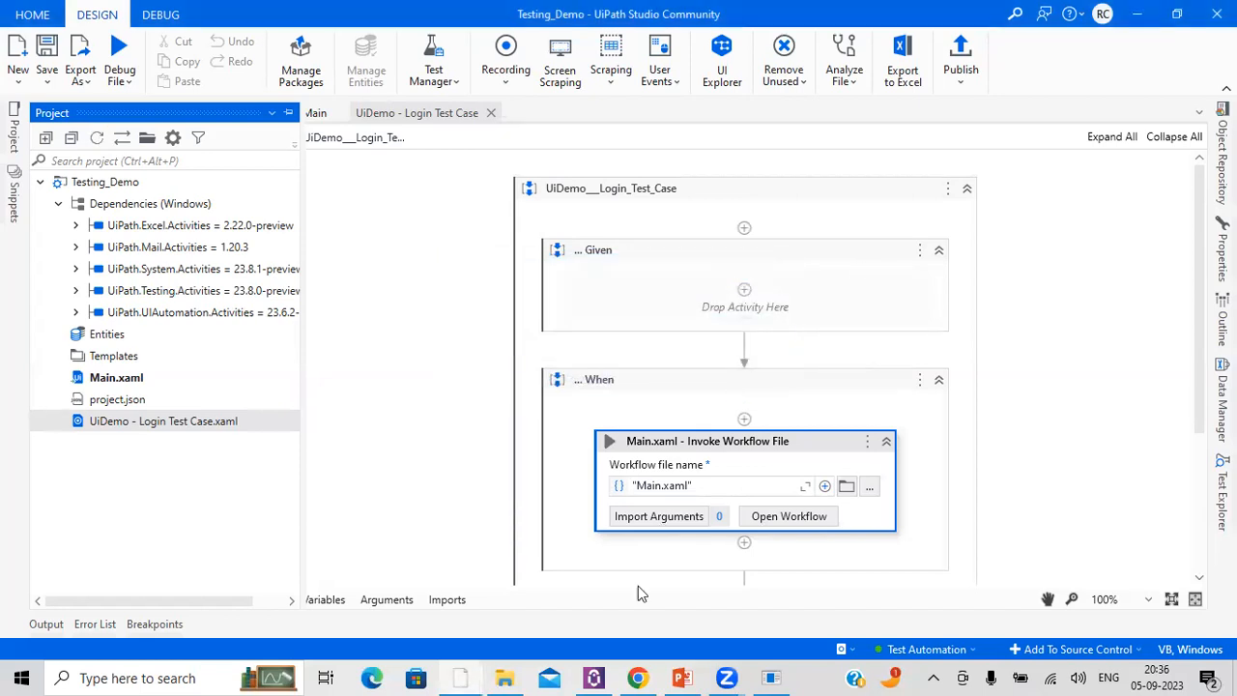
# Step: Switch to Test Manager in Chrome, view the existing test cases of UiDemo Project and return to Studio
pyautogui.click(635, 677)
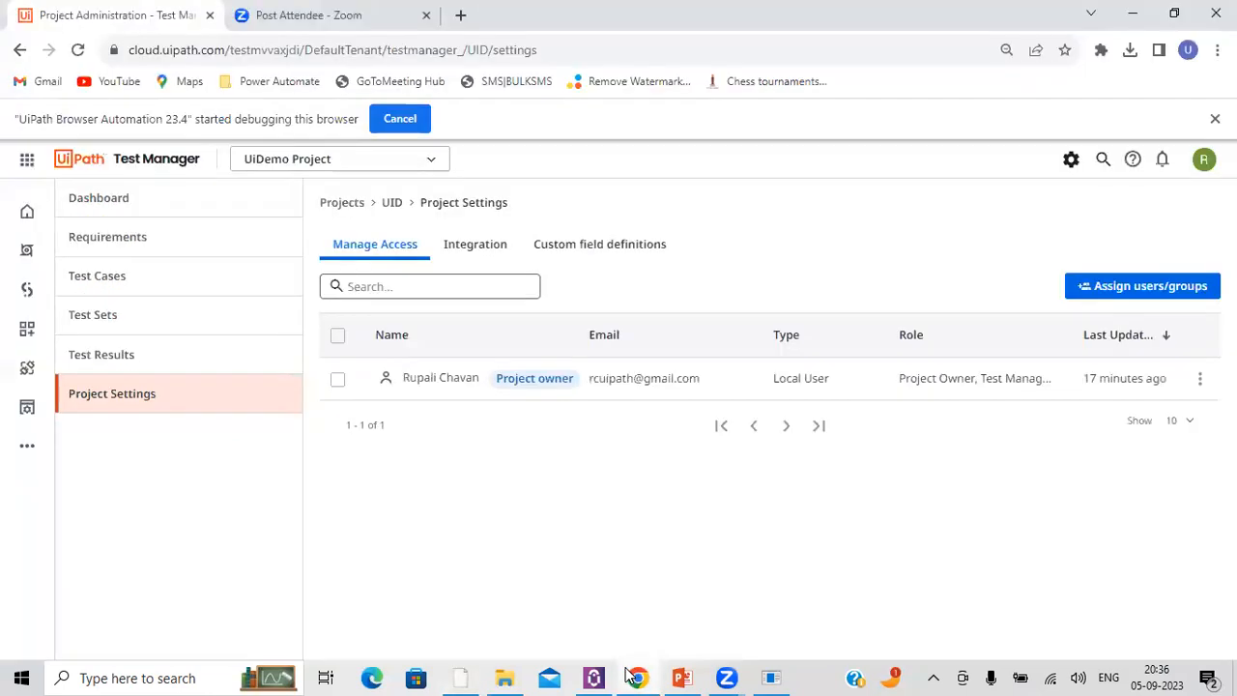
pyautogui.click(108, 282)
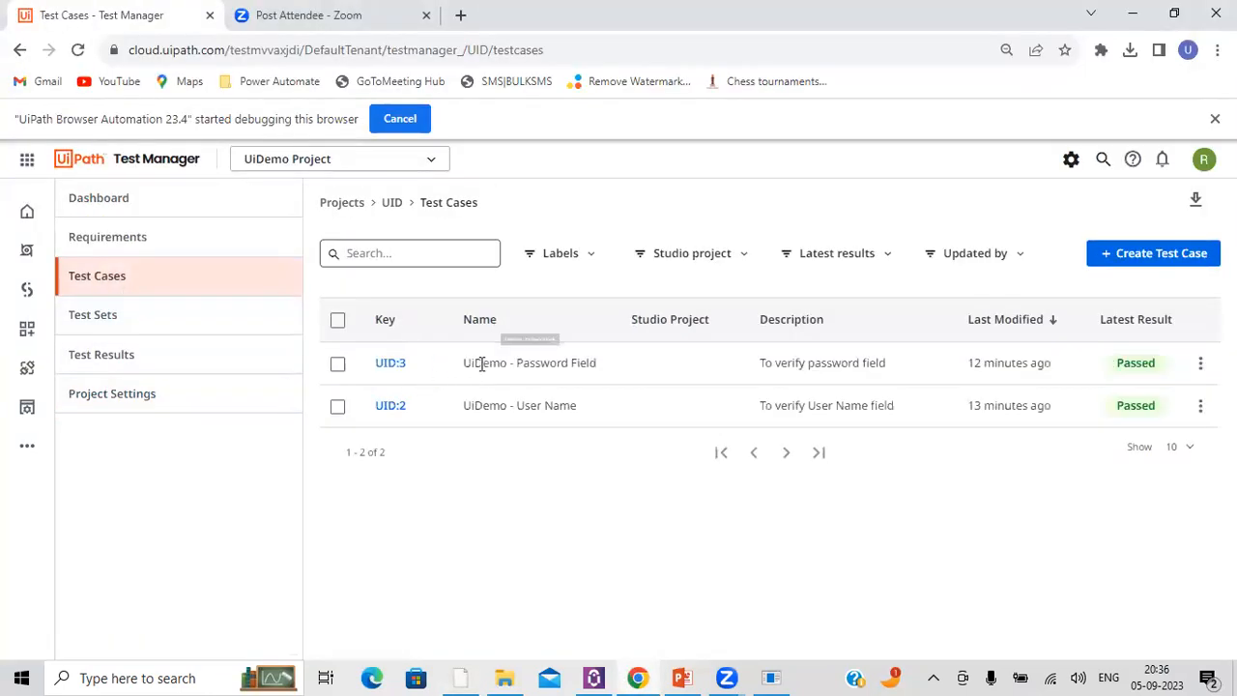
pyautogui.tripleClick(524, 362)
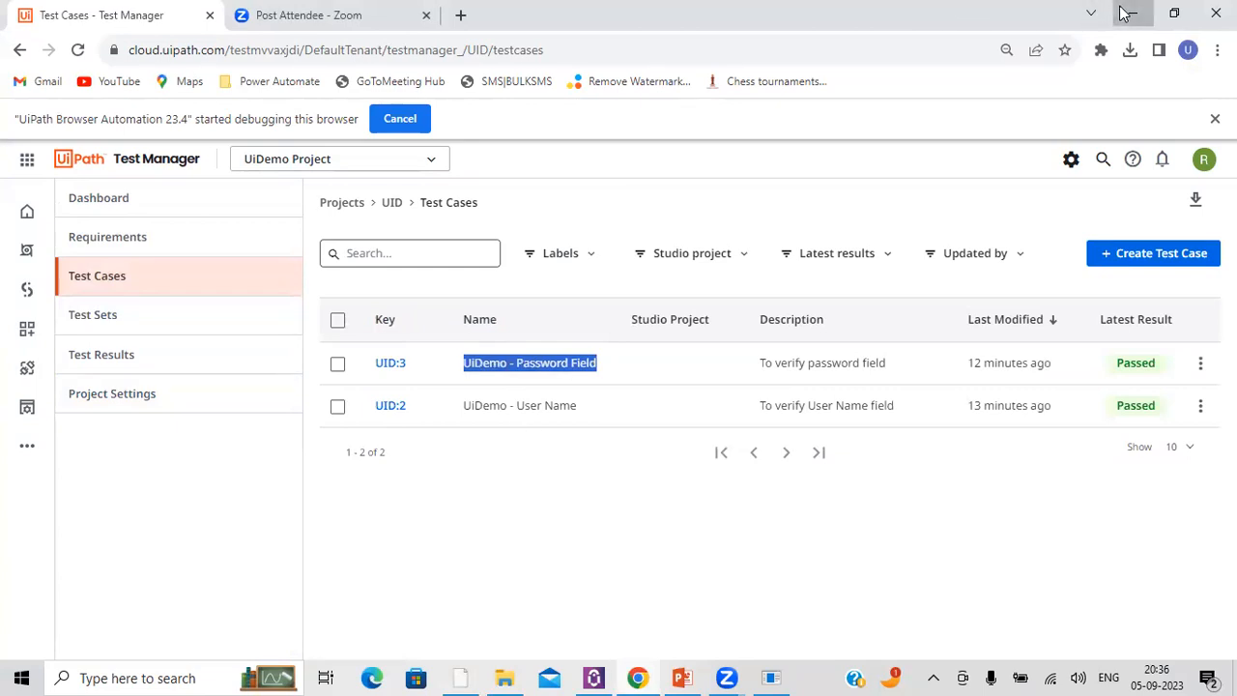
pyautogui.click(1128, 13)
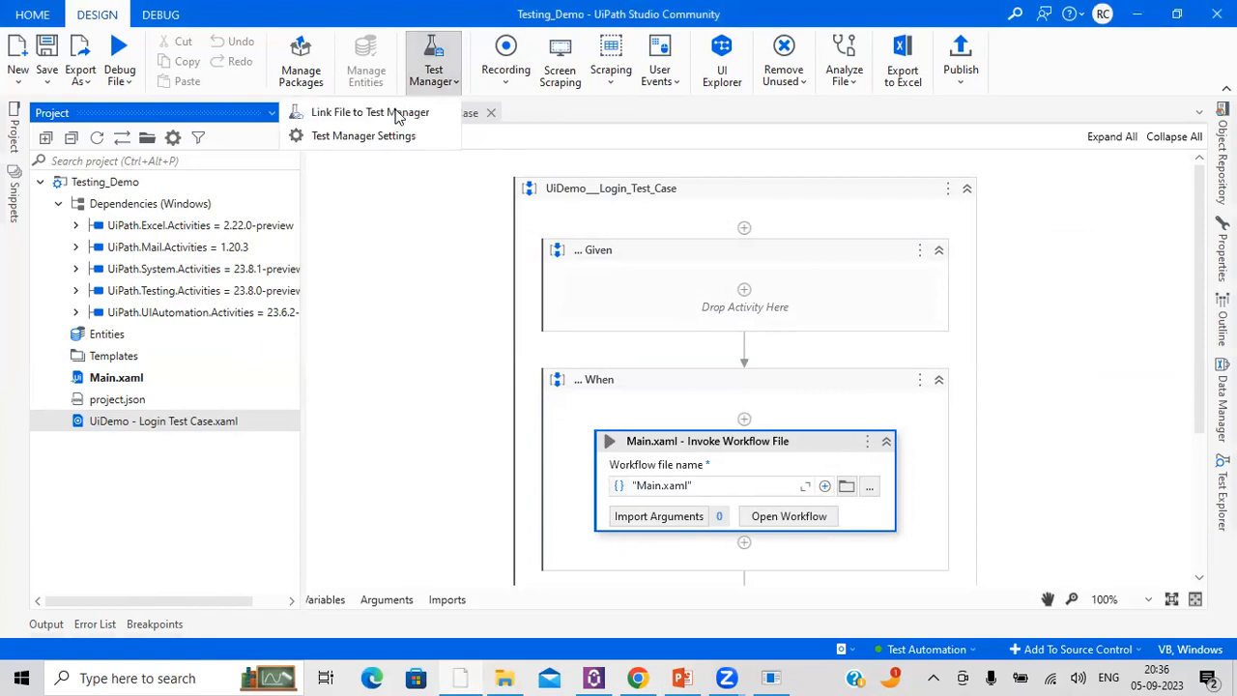
# Step: Start linking the login test case file to Test Manager and choose UiDemo Project (UID) as its project
pyautogui.click(358, 112)
pyautogui.click(488, 276)
pyautogui.write('t')
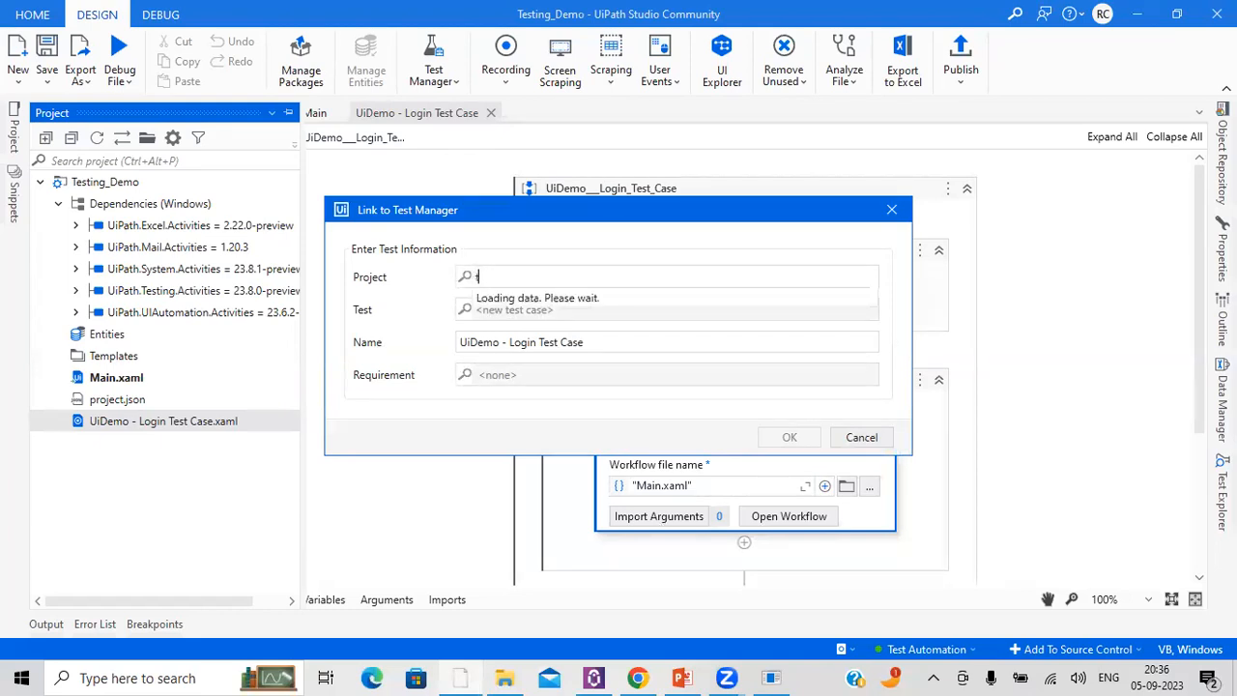
pyautogui.press('BackSpace')
pyautogui.write('ui')
pyautogui.click(510, 298)
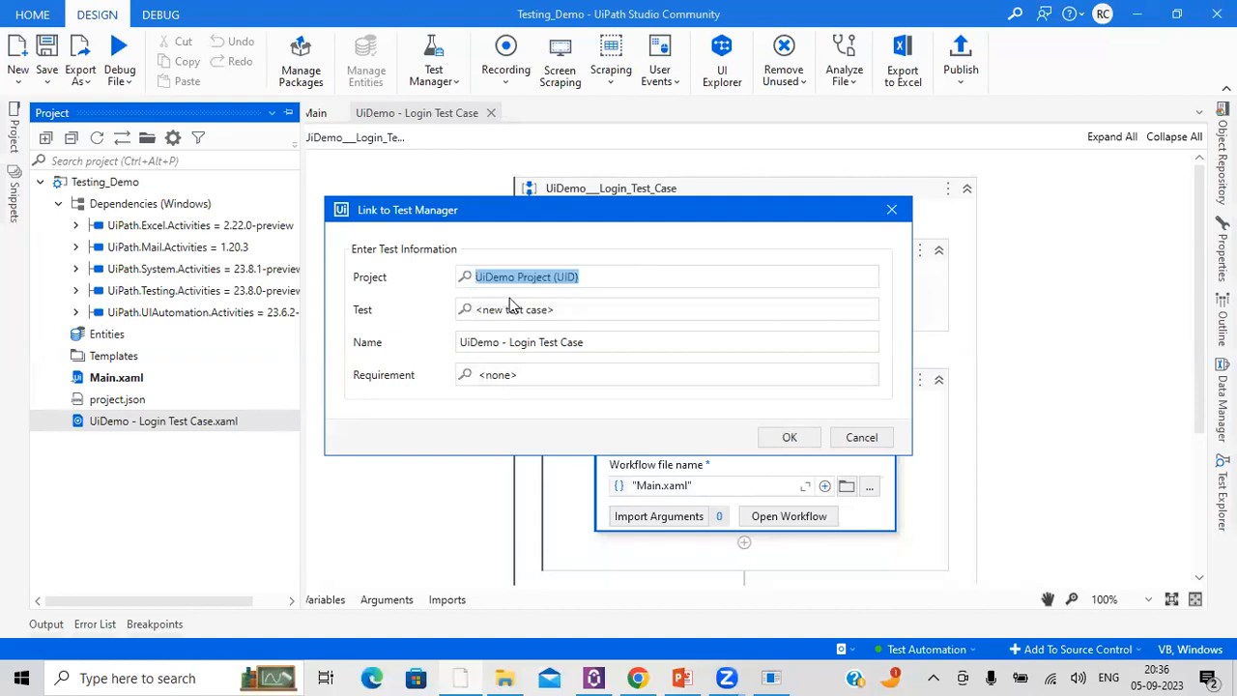
# Step: Change the linked test's name to "UiDemo - Login Flow" and confirm the link
pyautogui.moveTo(599, 349); pyautogui.dragTo(425, 348)
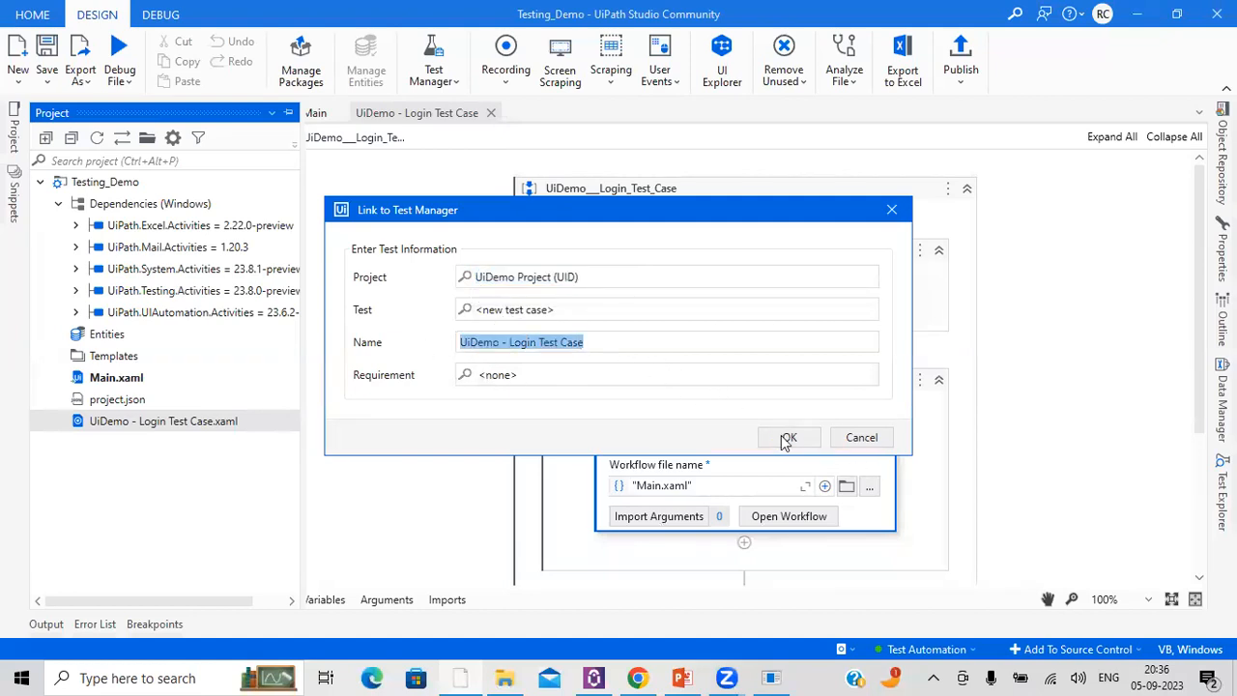
pyautogui.click(614, 347)
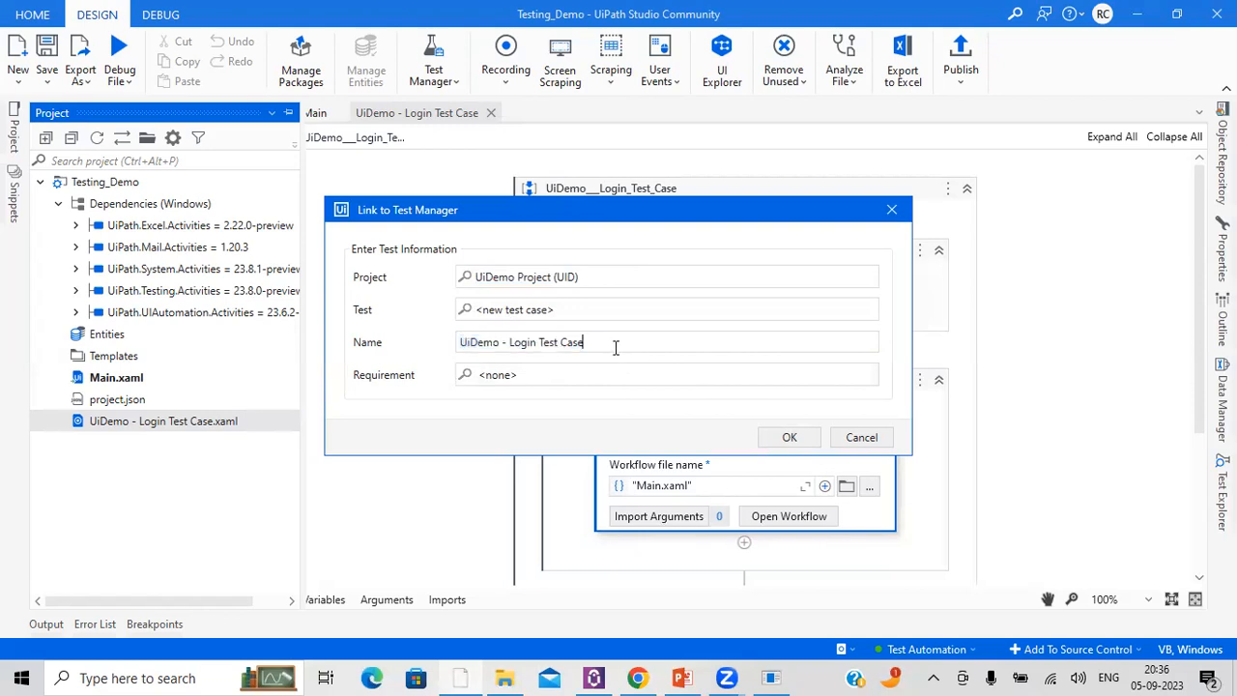
pyautogui.moveTo(552, 339)
pyautogui.mouseDown()
pyautogui.moveTo(527, 346)
pyautogui.moveTo(541, 350)
pyautogui.mouseUp()
pyautogui.write('F')
pyautogui.click(784, 440)
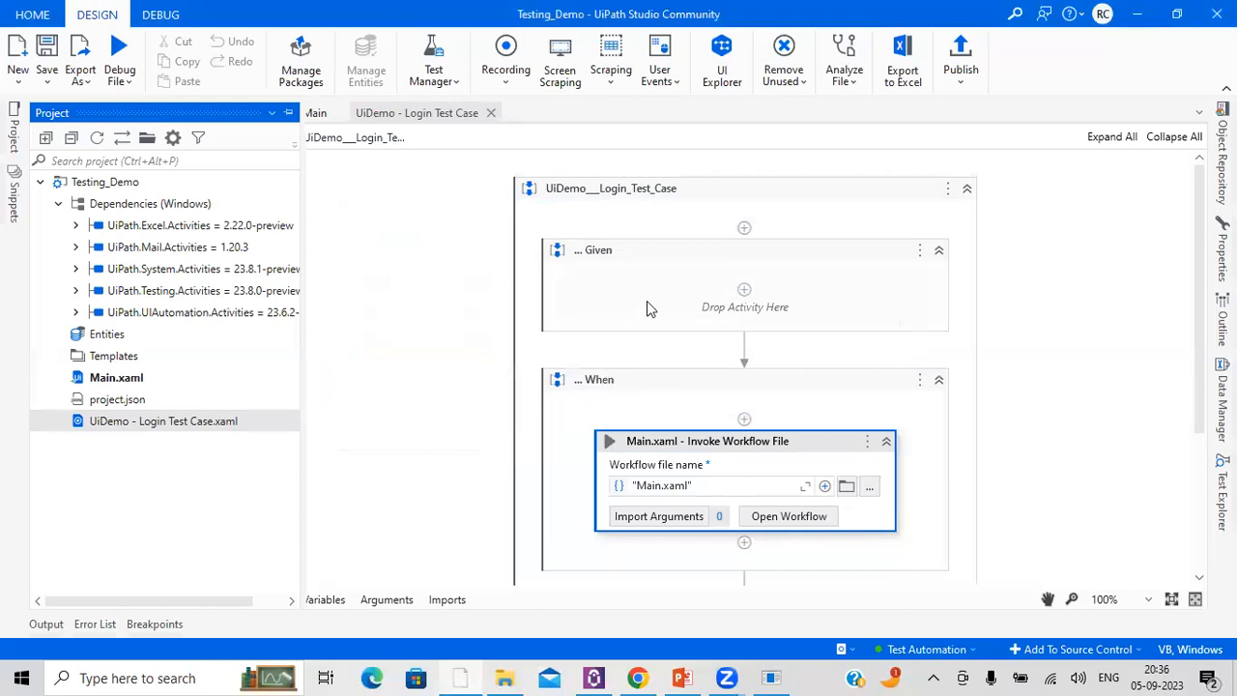
# Step: Switch to Test Manager in Chrome, refresh the test cases and examine the details and available tasks of UiDemo - Login Flow
pyautogui.click(637, 677)
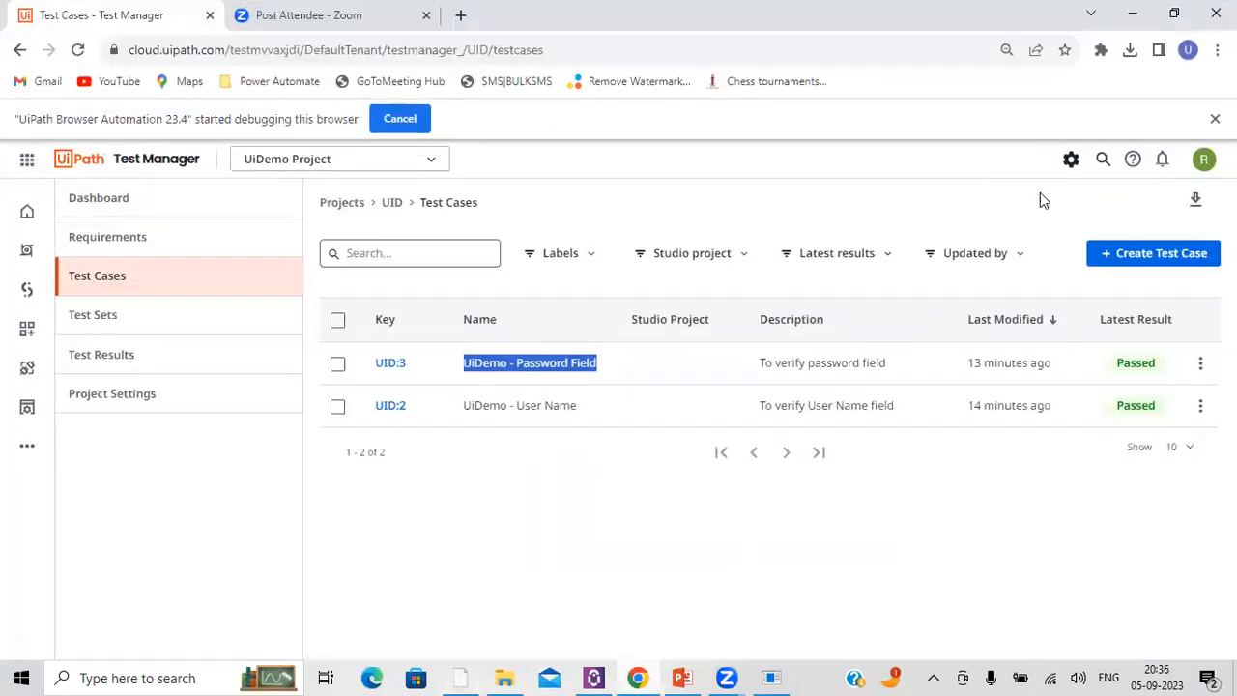
pyautogui.click(78, 49)
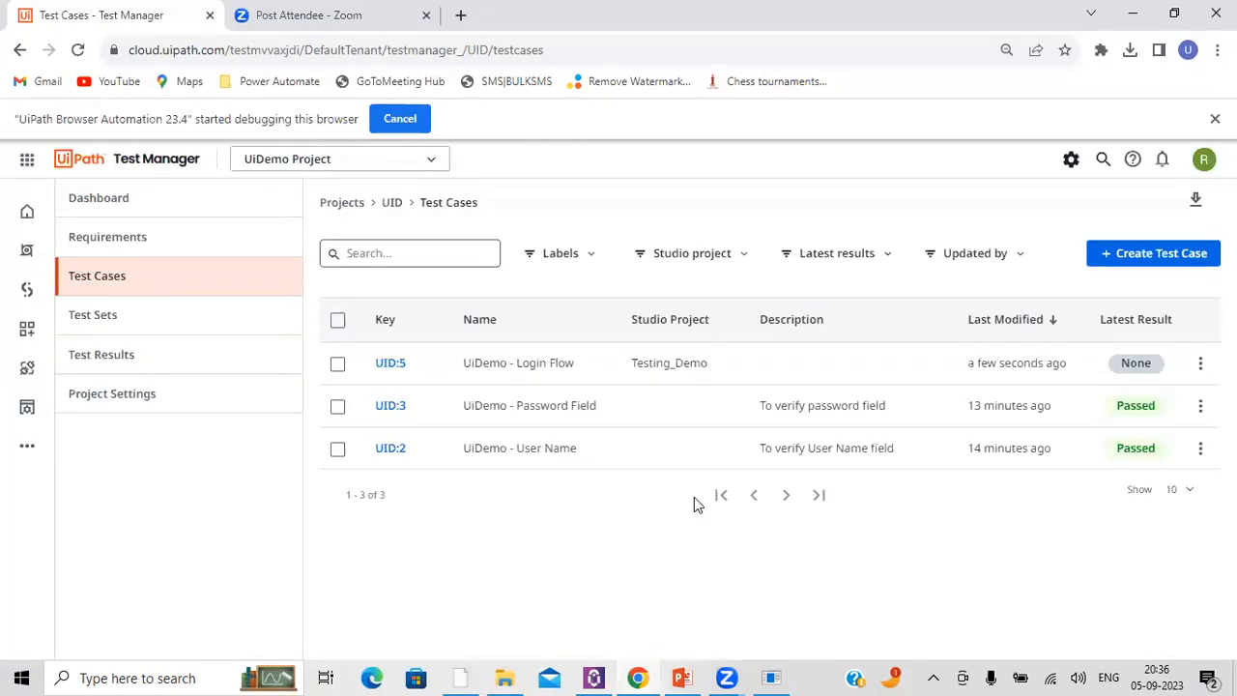
pyautogui.tripleClick(548, 363)
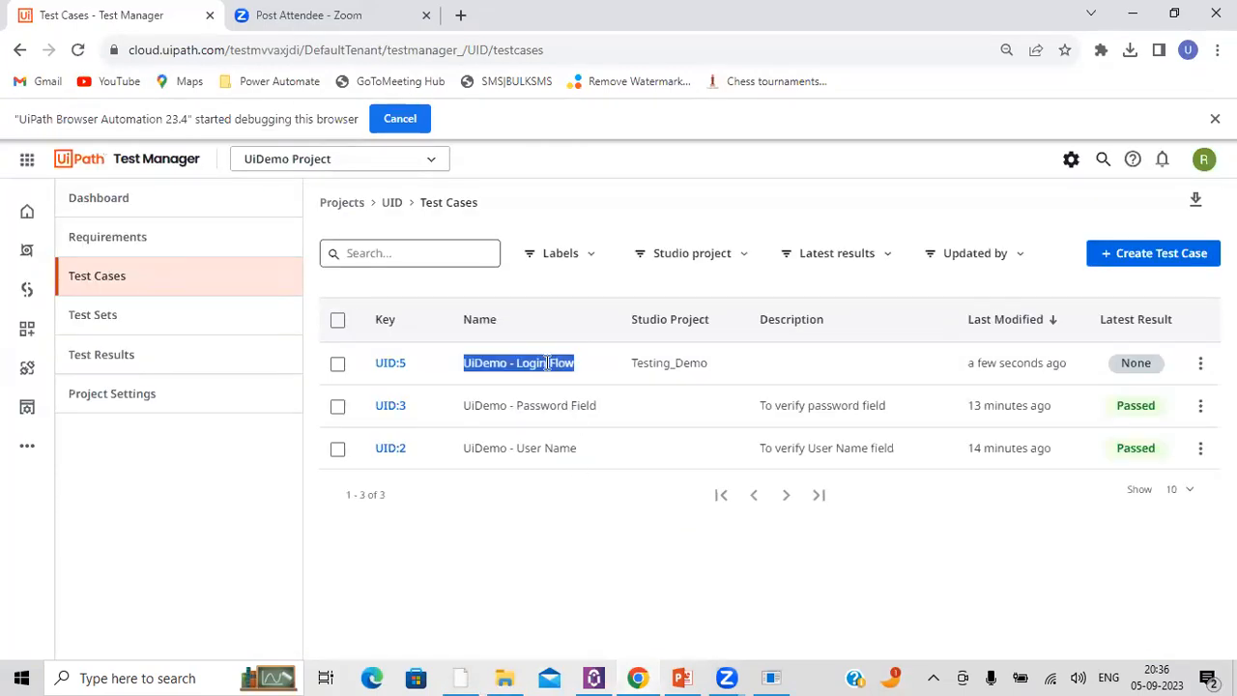
pyautogui.click(391, 366)
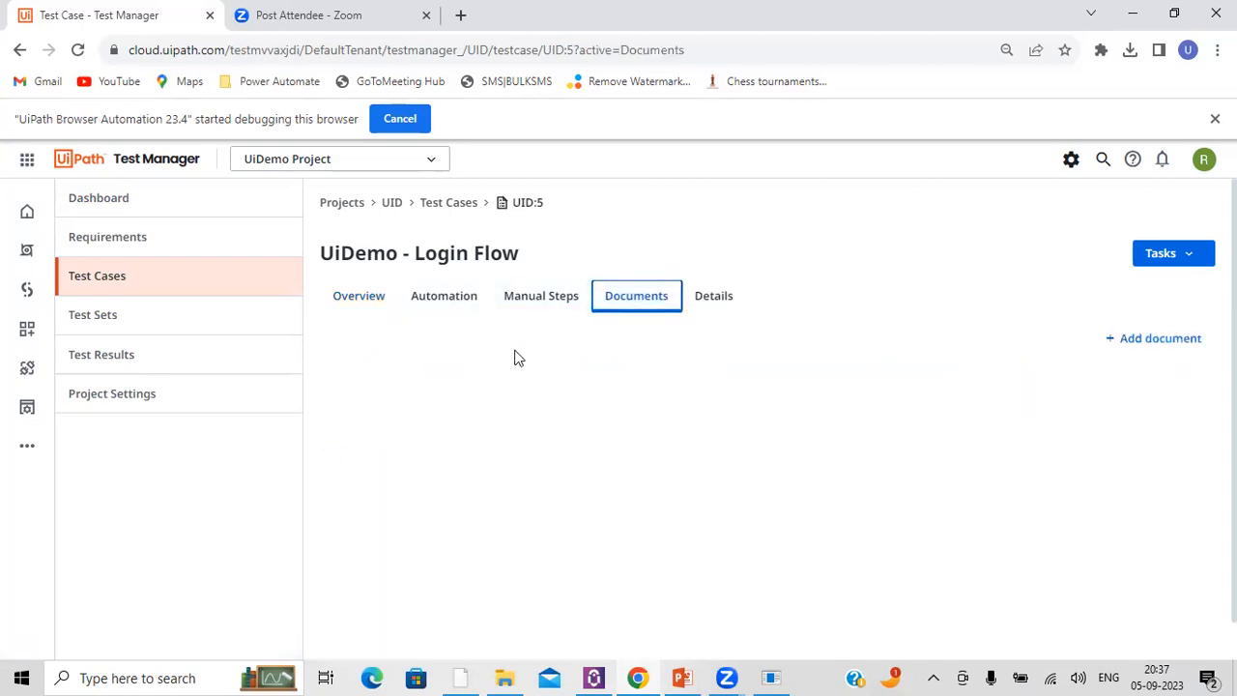
pyautogui.click(1181, 261)
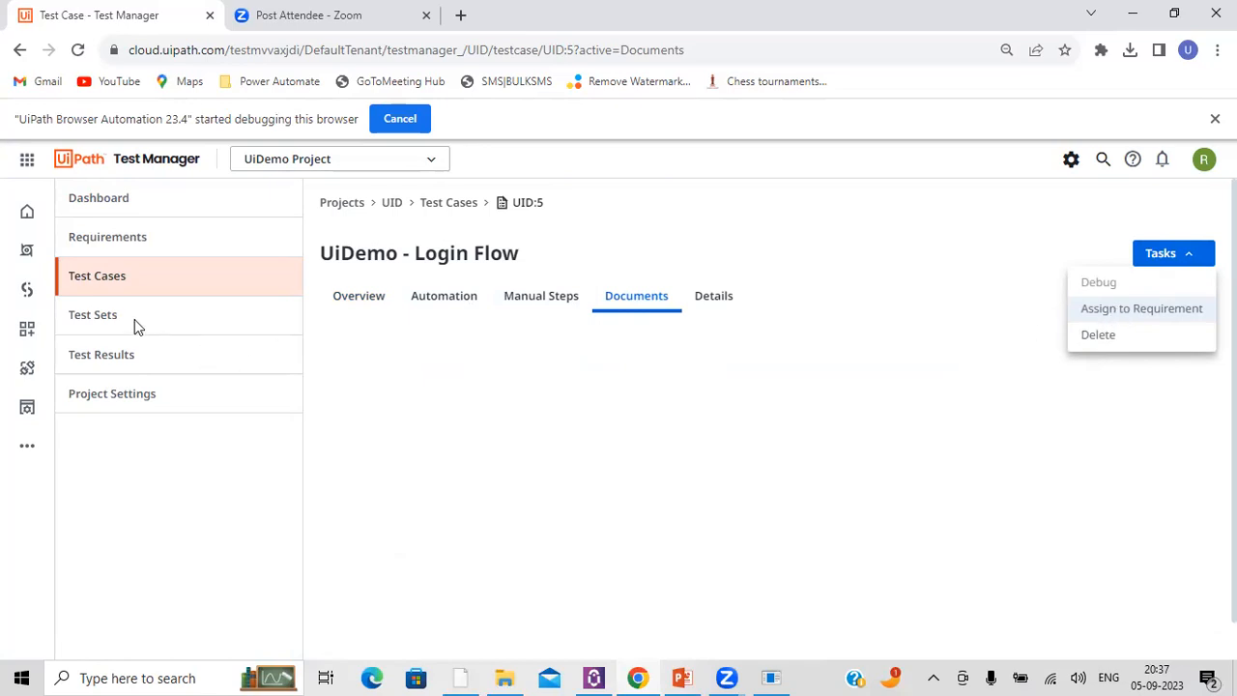
pyautogui.click(109, 319)
# Step: Open the test sets of UiDemo Project and start creating a new test set
pyautogui.click(109, 322)
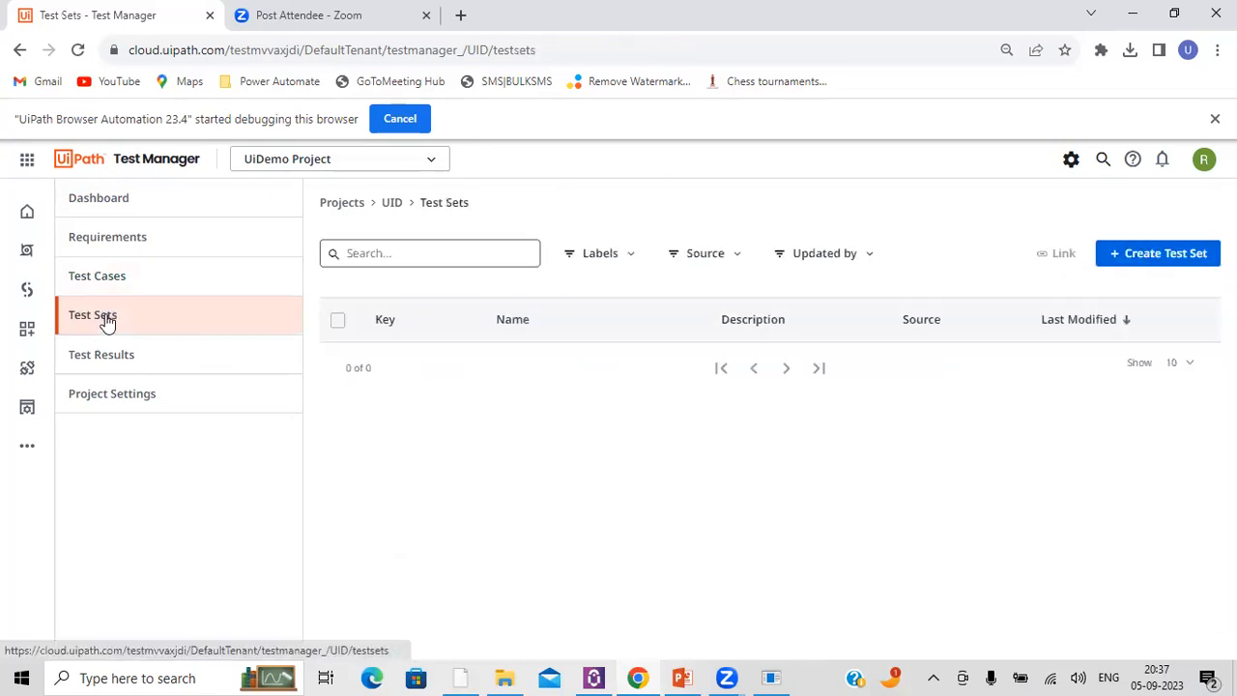
pyautogui.tripleClick(579, 363)
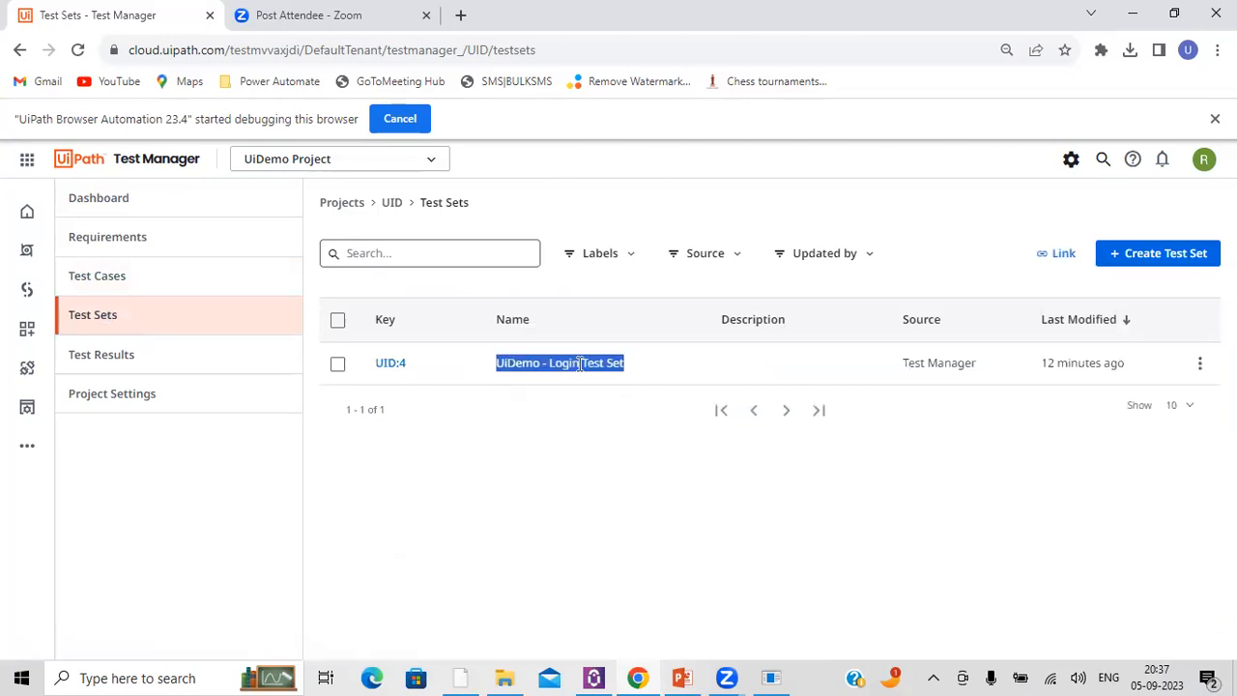
pyautogui.click(1158, 253)
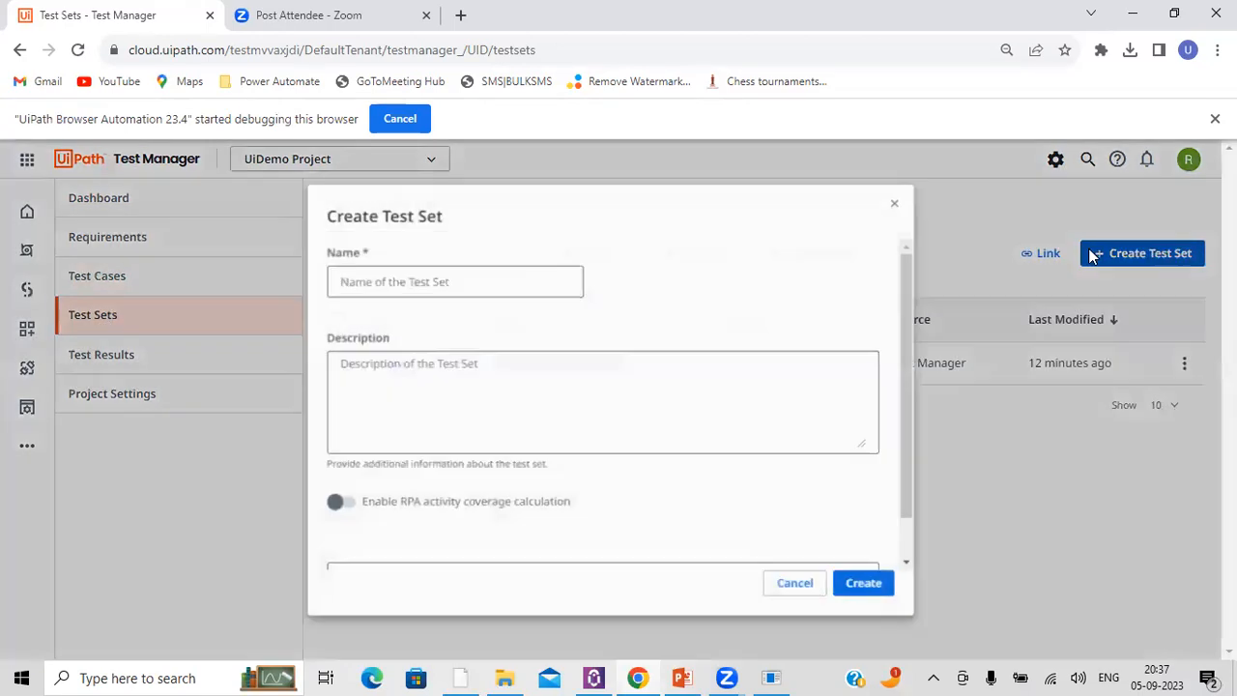
# Step: Name the new test set "UiDemo - Login - Automation Test Set" and create it
pyautogui.write('UiDemo')
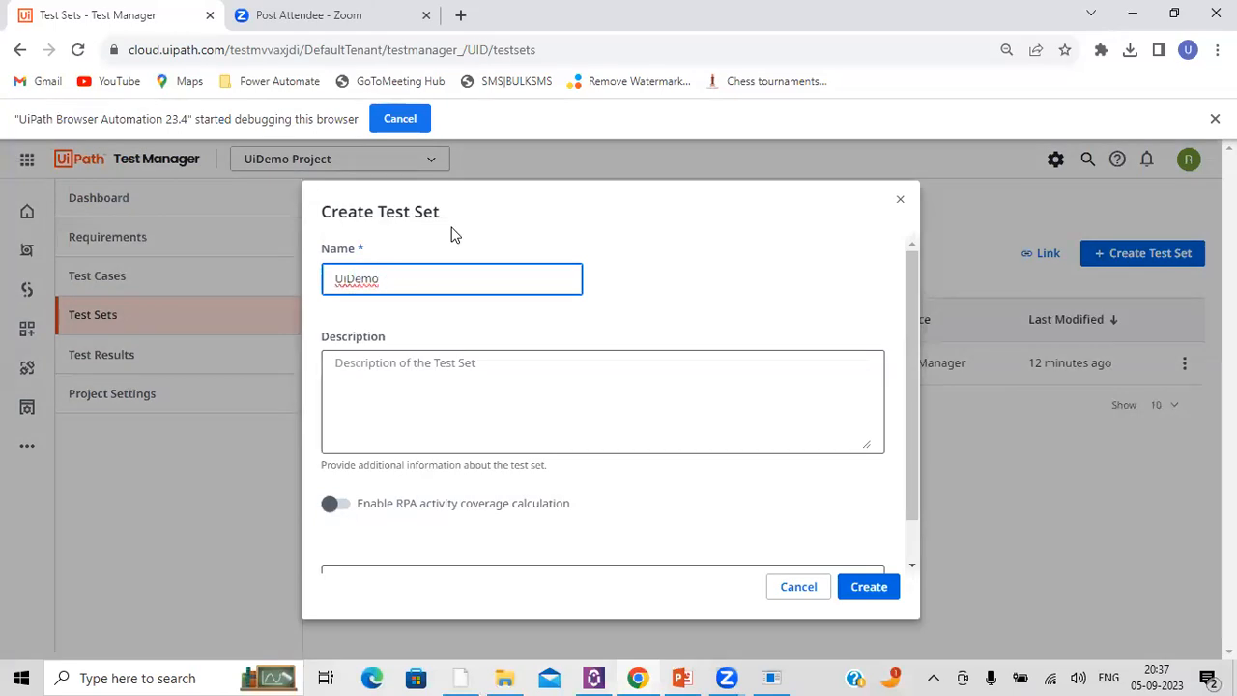
pyautogui.write(' - Login  - Test Set')
pyautogui.press('BackSpace')
pyautogui.press('BackSpace')
pyautogui.press('BackSpace')
pyautogui.press('BackSpace')
pyautogui.press('BackSpace')
pyautogui.press('BackSpace')
pyautogui.press('BackSpace')
pyautogui.press('BackSpace')
pyautogui.write('Automation Test Set')
pyautogui.click(348, 513)
pyautogui.click(340, 507)
pyautogui.click(852, 588)
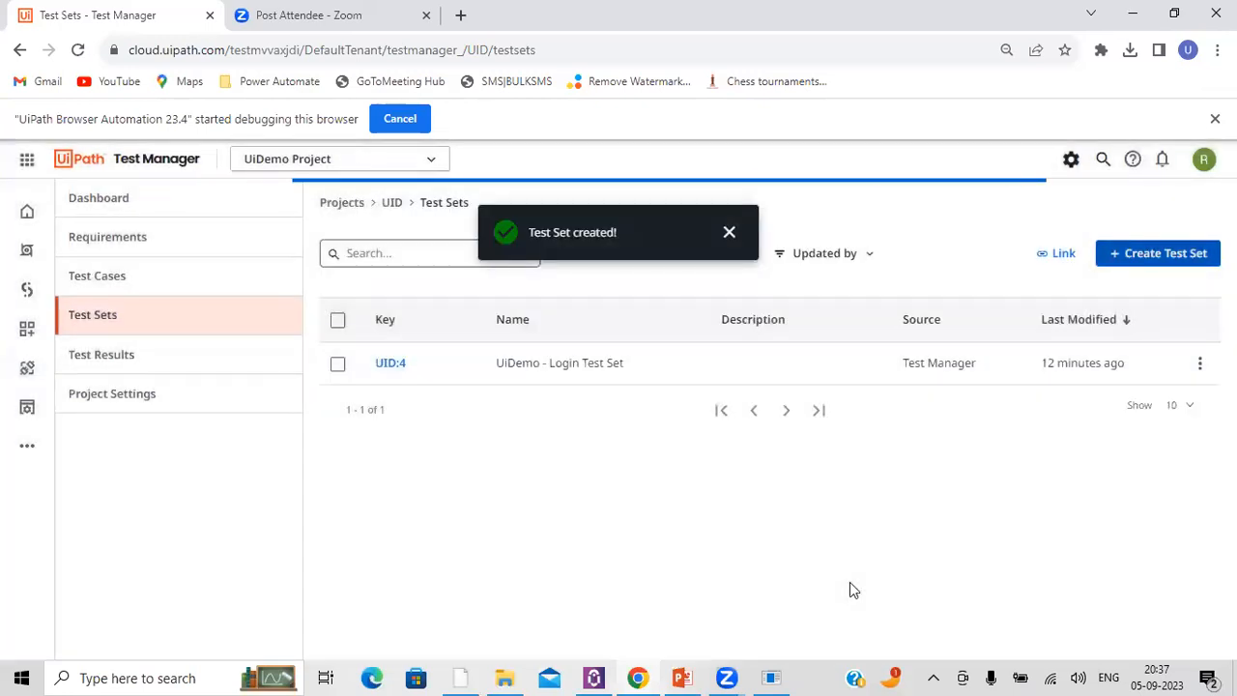
# Step: Try to start an automated execution of UiDemo - Login - Automation Test Set from the test set list
pyautogui.tripleClick(499, 408)
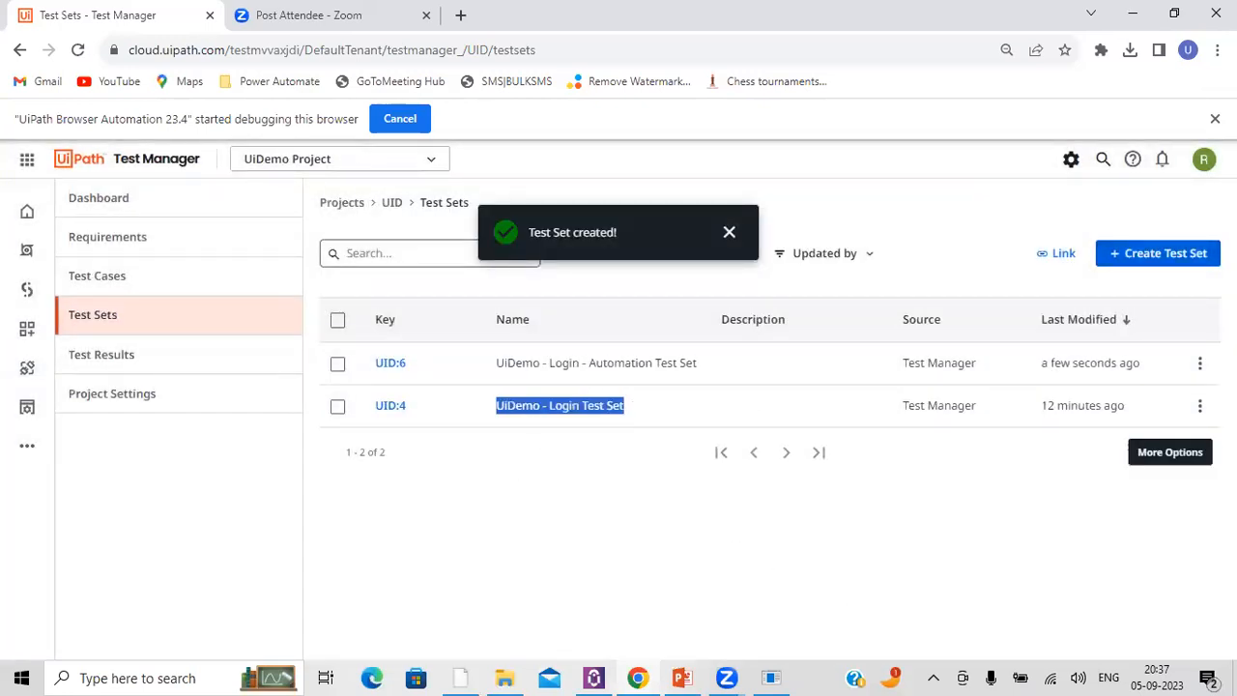
pyautogui.click(1199, 362)
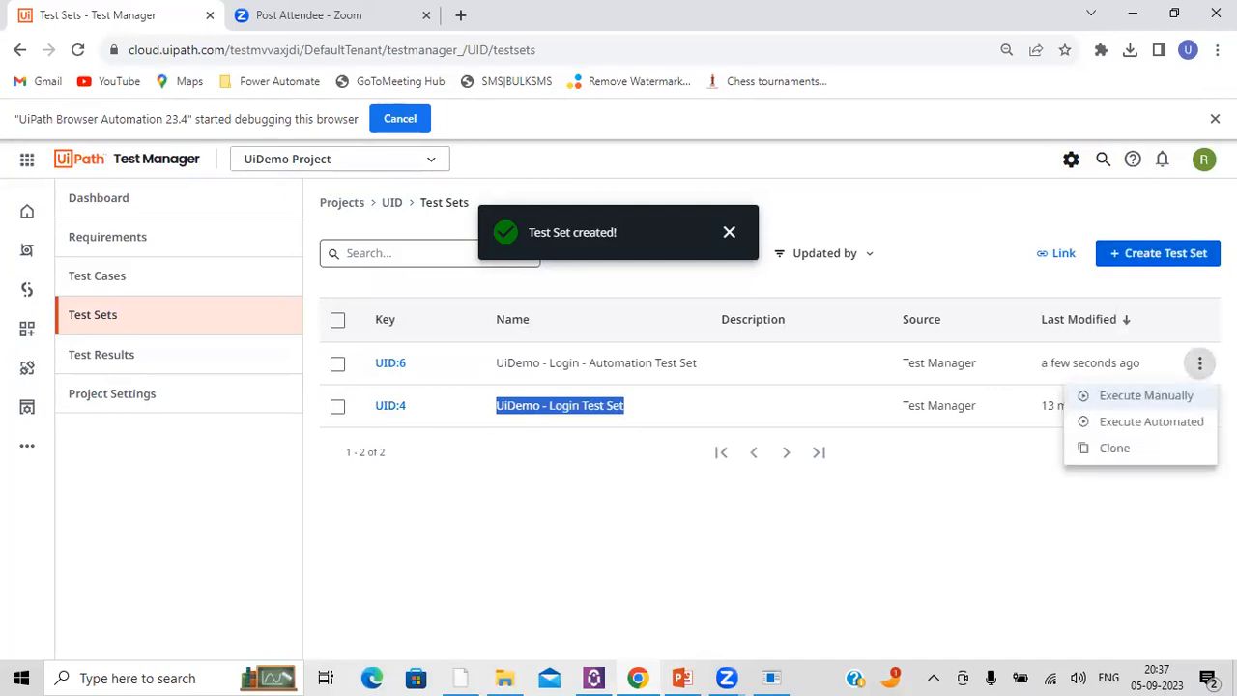
pyautogui.click(1137, 426)
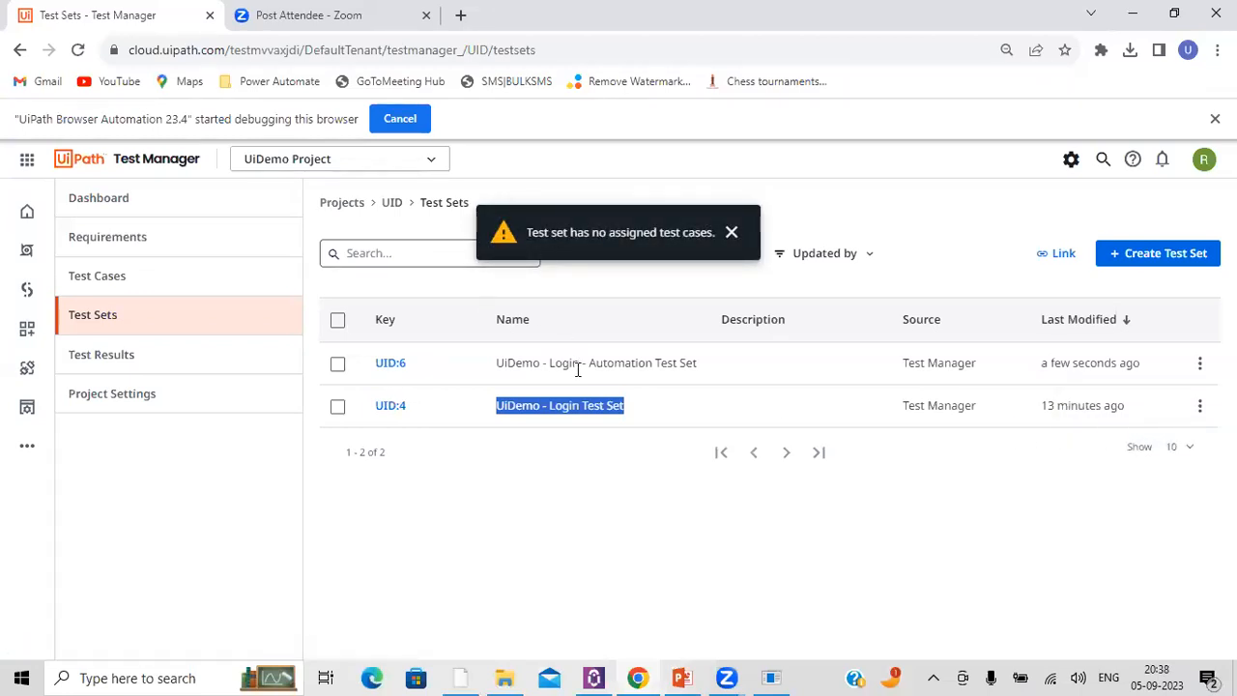
# Step: Open UiDemo - Login - Automation Test Set and statically assign the test case UiDemo - Login Flow to it
pyautogui.click(390, 365)
pyautogui.click(1173, 256)
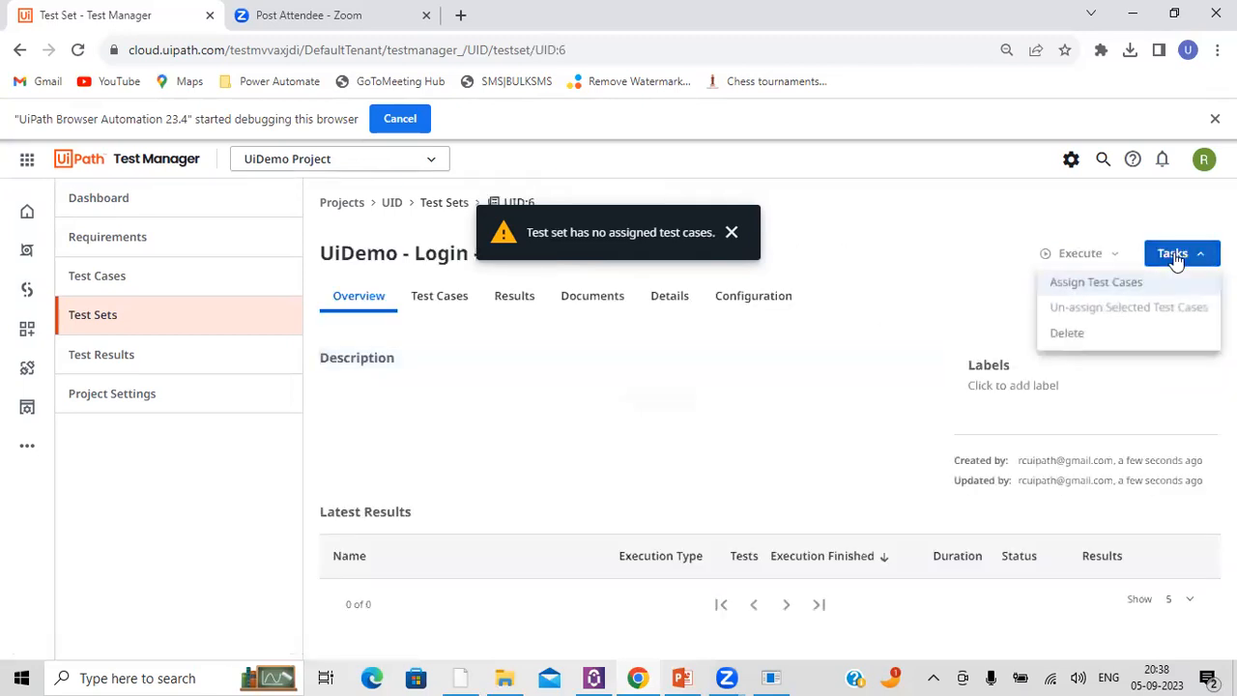
pyautogui.click(1133, 283)
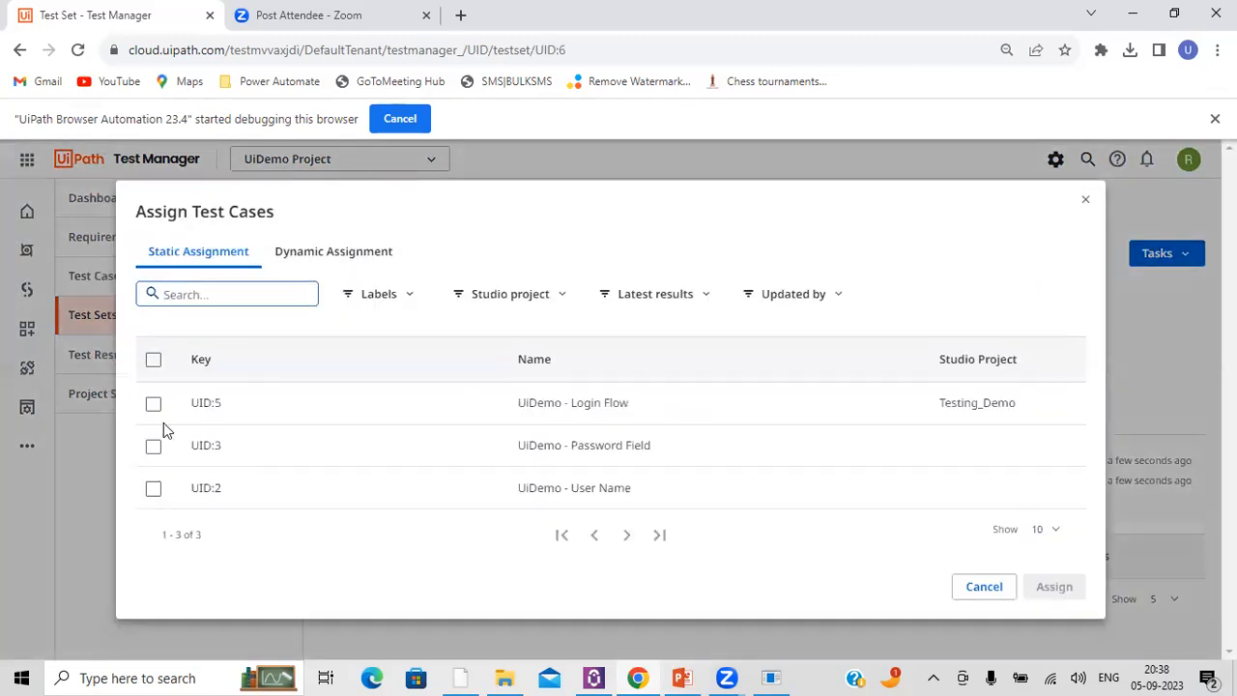
pyautogui.tripleClick(536, 445)
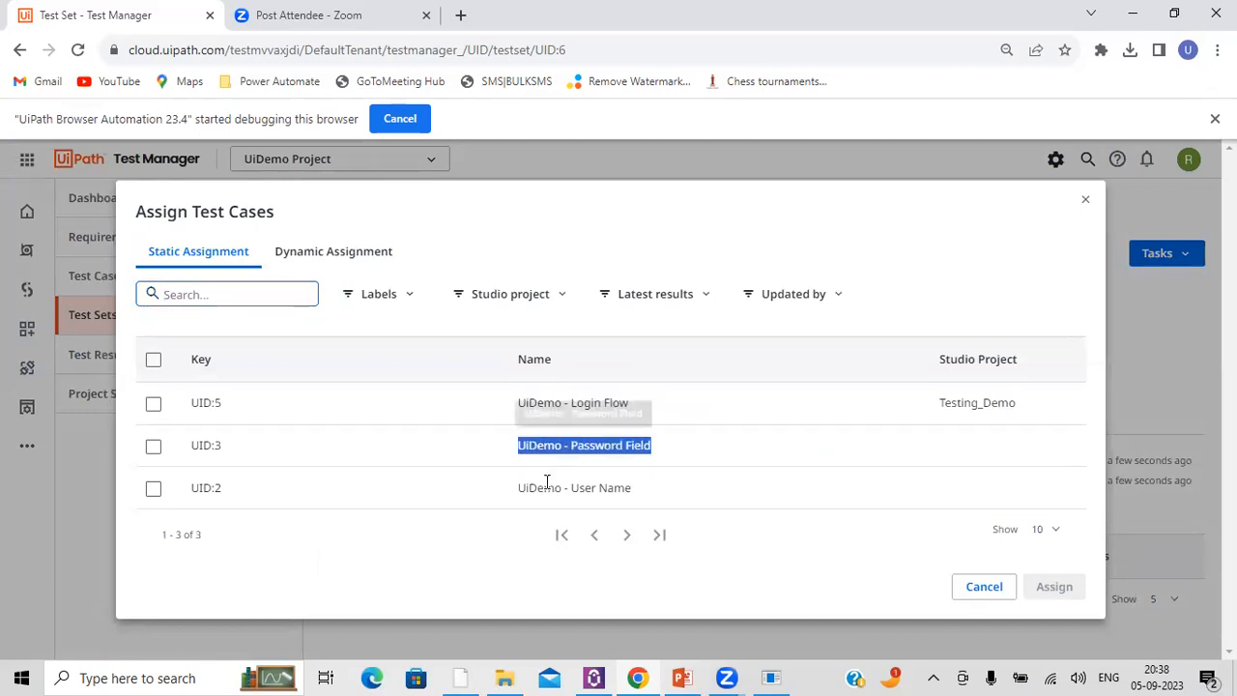
pyautogui.click(152, 405)
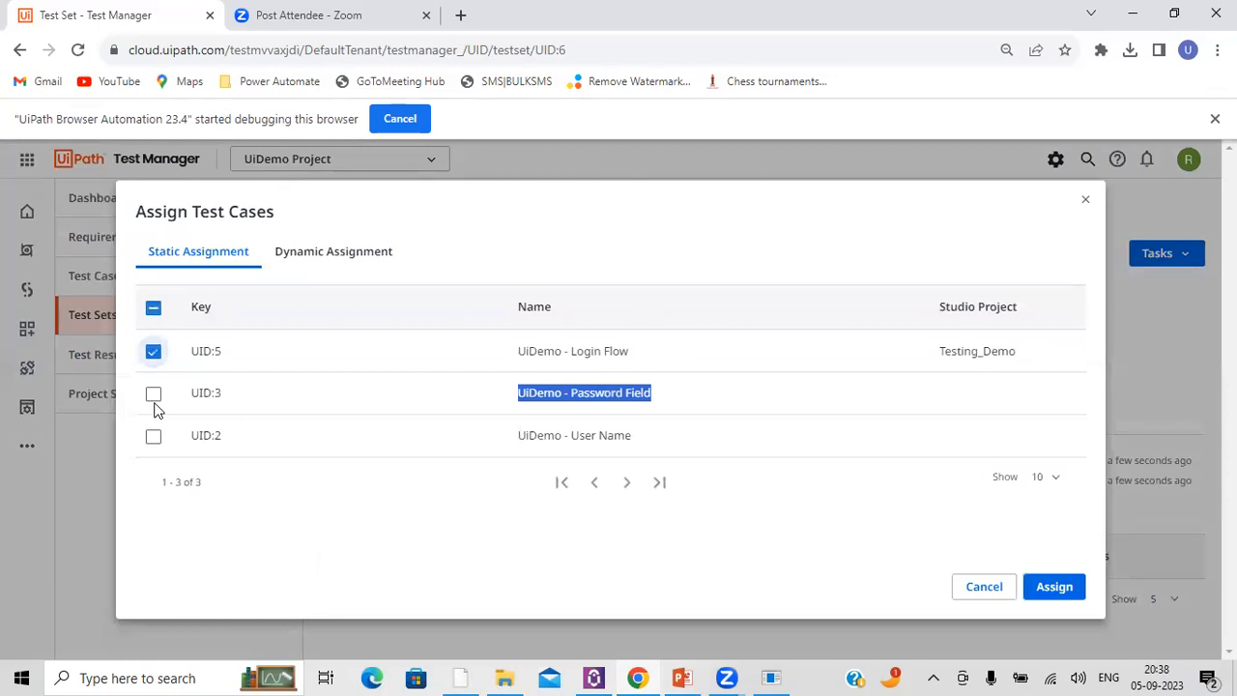
pyautogui.click(1051, 588)
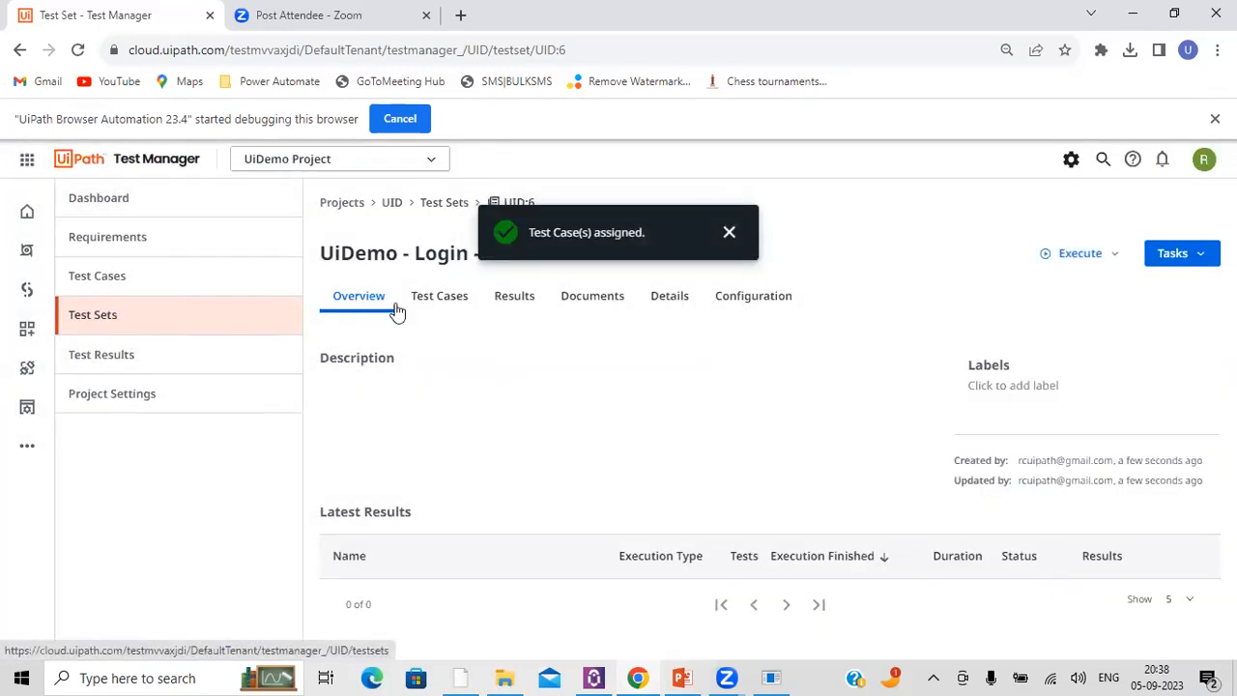
# Step: Return to the test set list and start the automated execution of UiDemo - Login - Automation Test Set
pyautogui.click(443, 203)
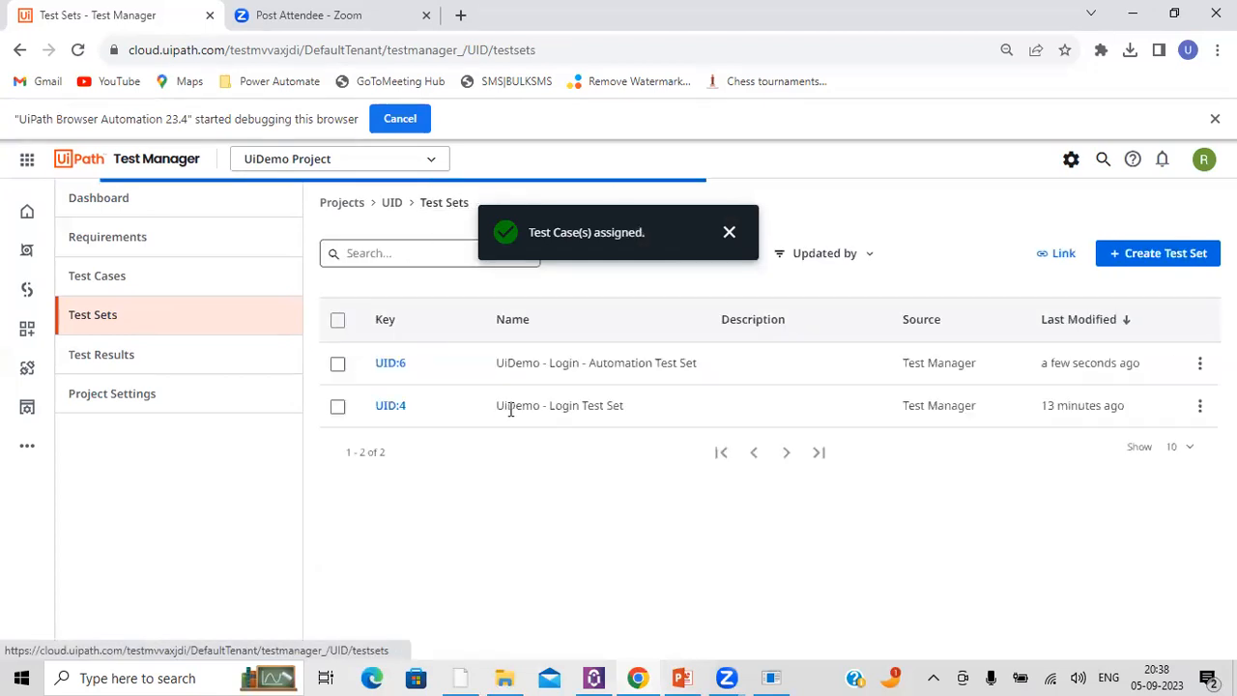
pyautogui.click(1198, 406)
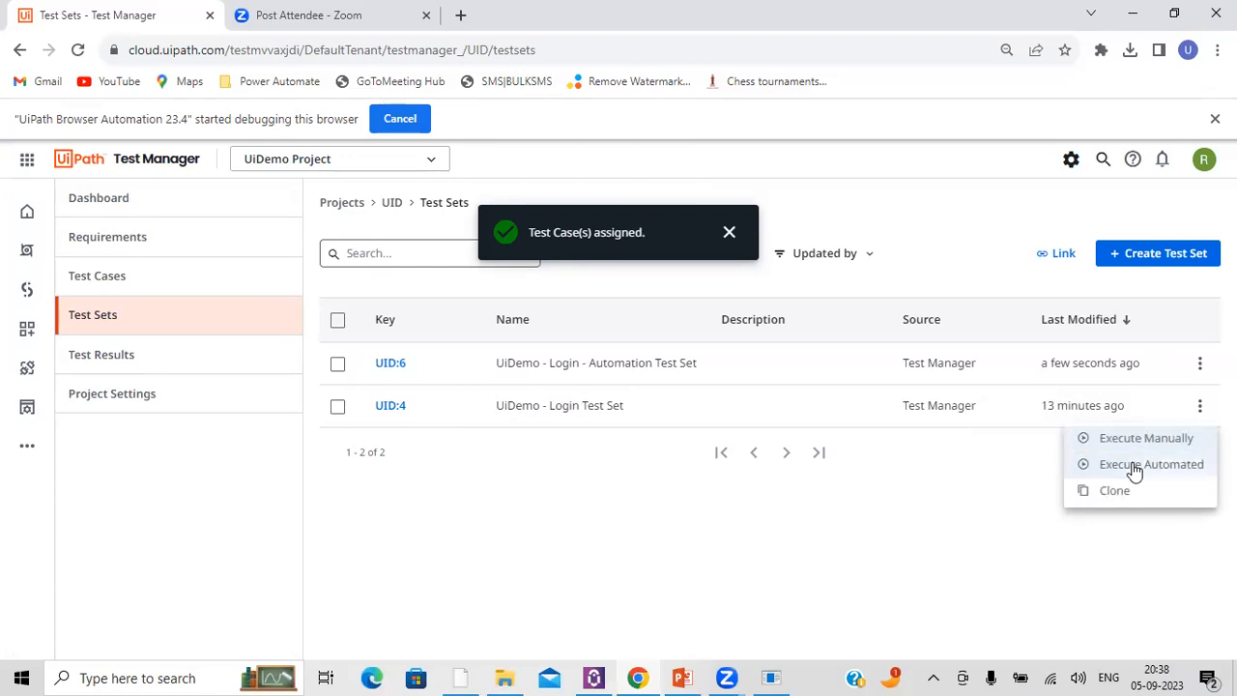
pyautogui.click(1198, 364)
pyautogui.click(1198, 365)
pyautogui.click(1148, 420)
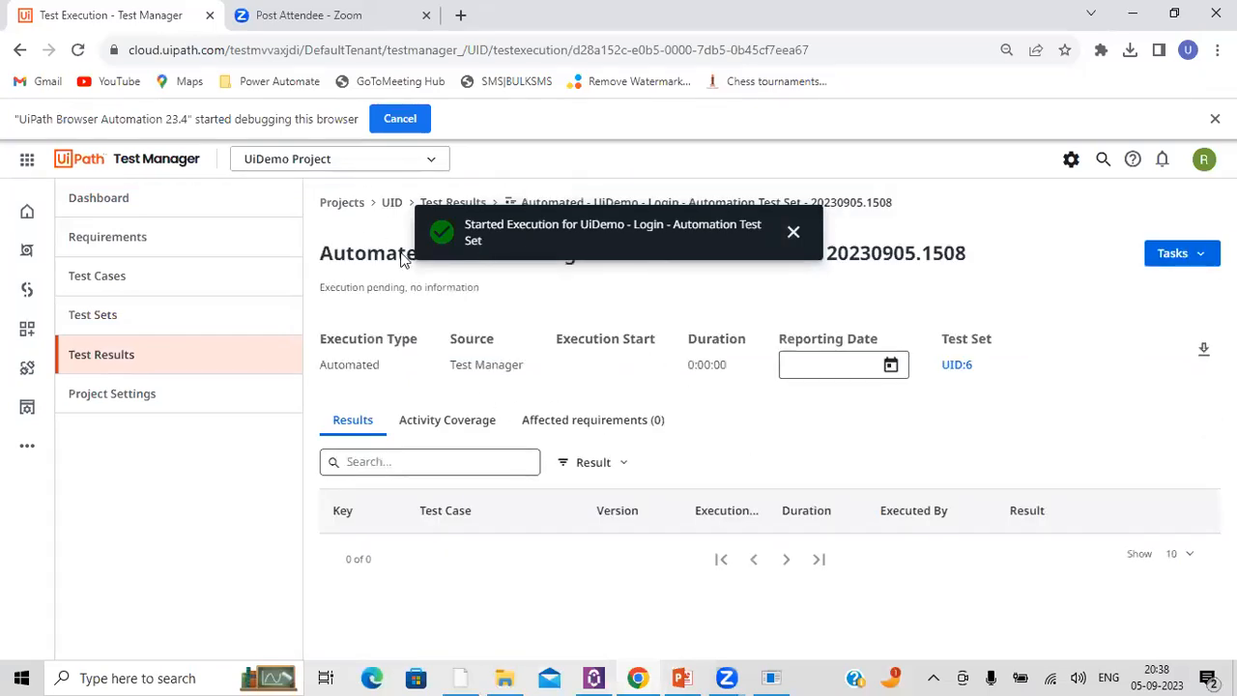
# Step: Examine the execution status in the test results, and the automation rate and latest results on the project dashboard
pyautogui.click(113, 360)
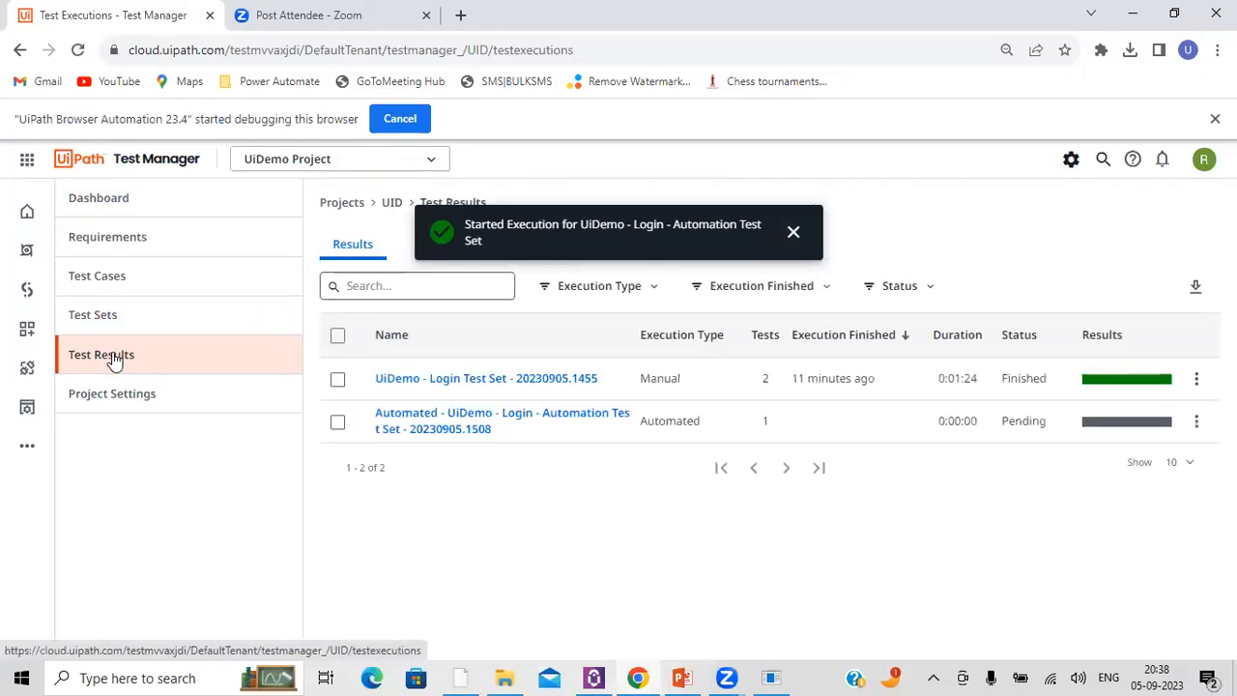
pyautogui.doubleClick(1035, 422)
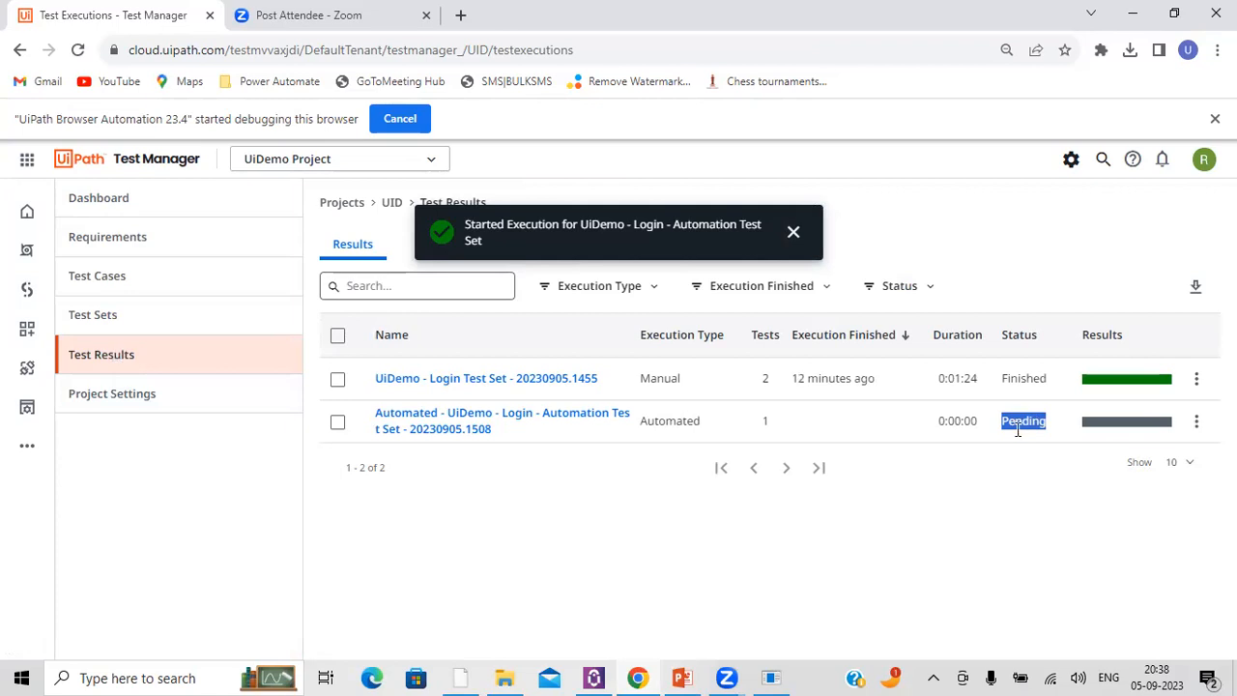
pyautogui.click(107, 206)
pyautogui.scroll(-3, 996, 509)
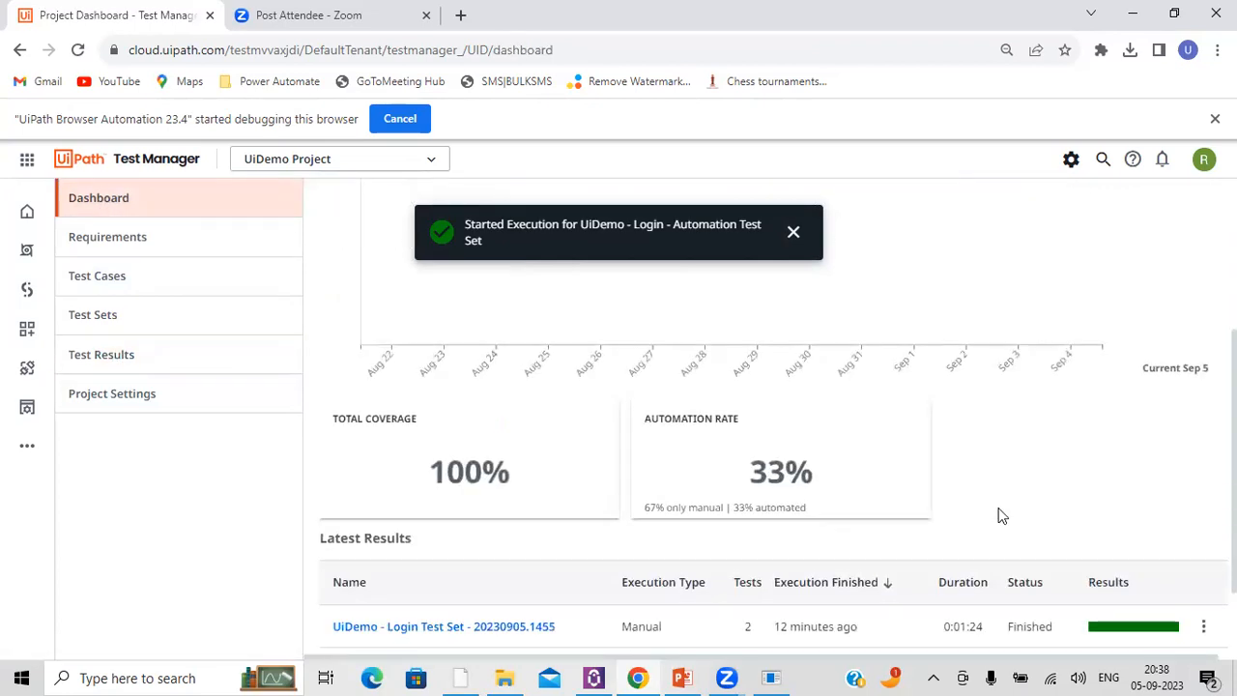
pyautogui.scroll(-1, 1000, 515)
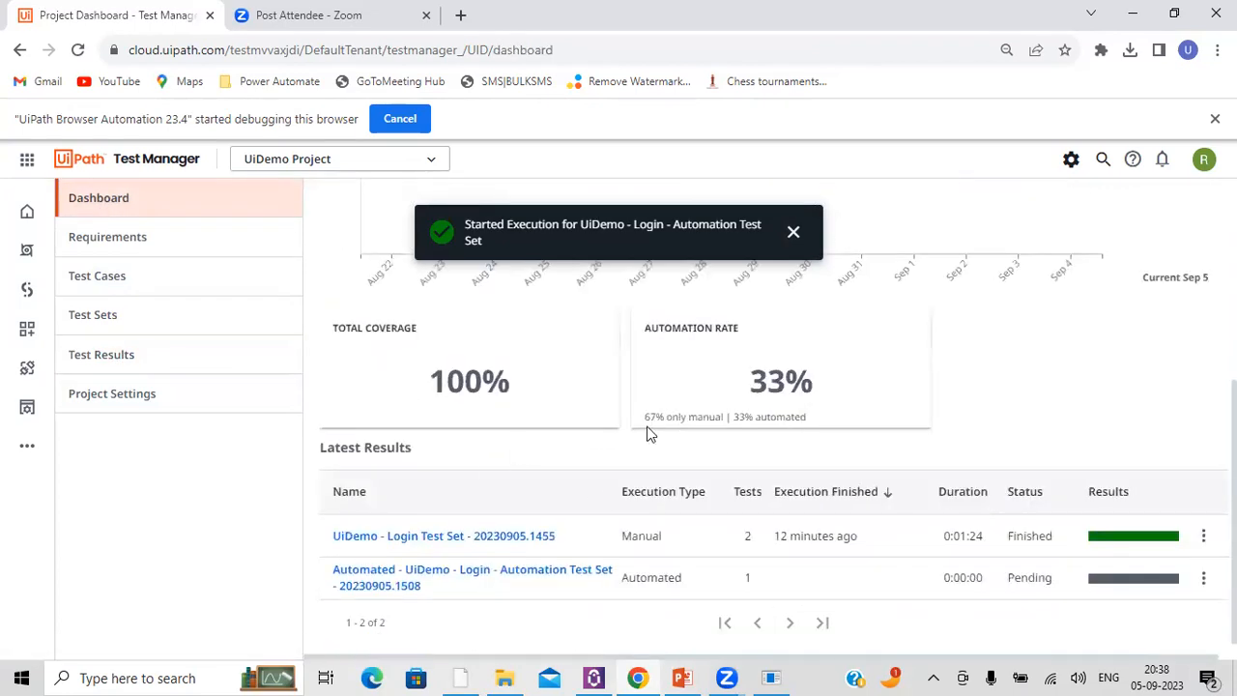
pyautogui.moveTo(647, 417); pyautogui.dragTo(806, 422)
pyautogui.click(744, 418)
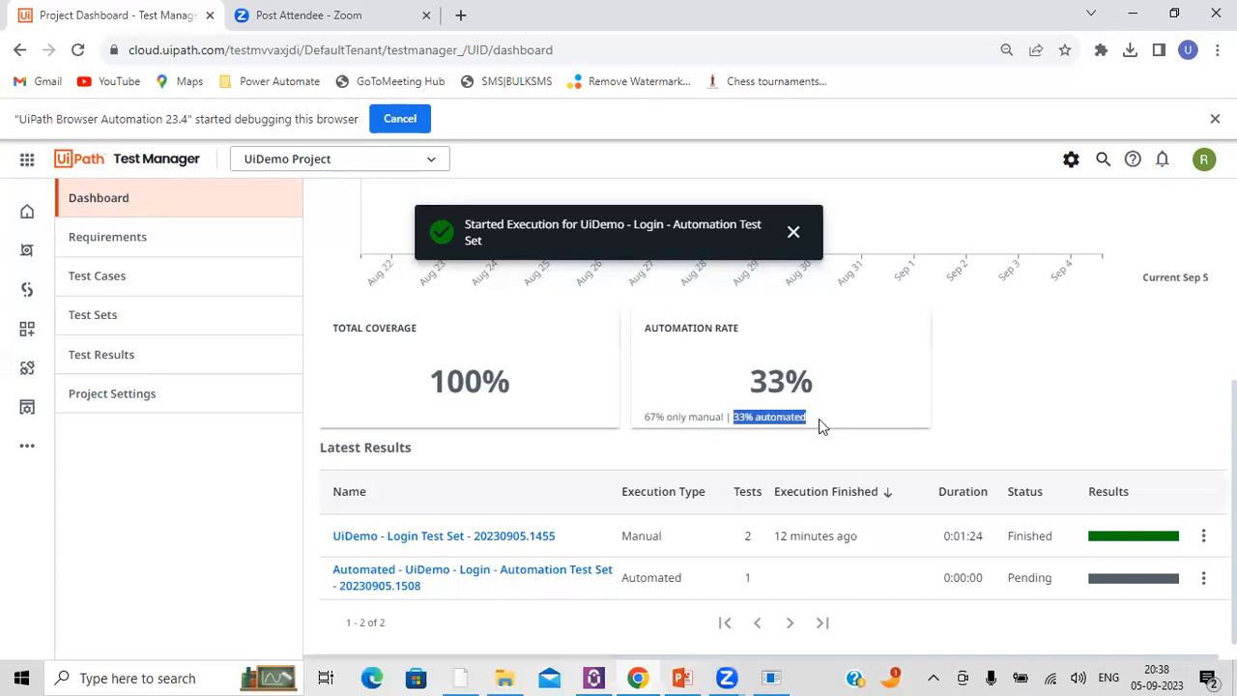
pyautogui.doubleClick(637, 536)
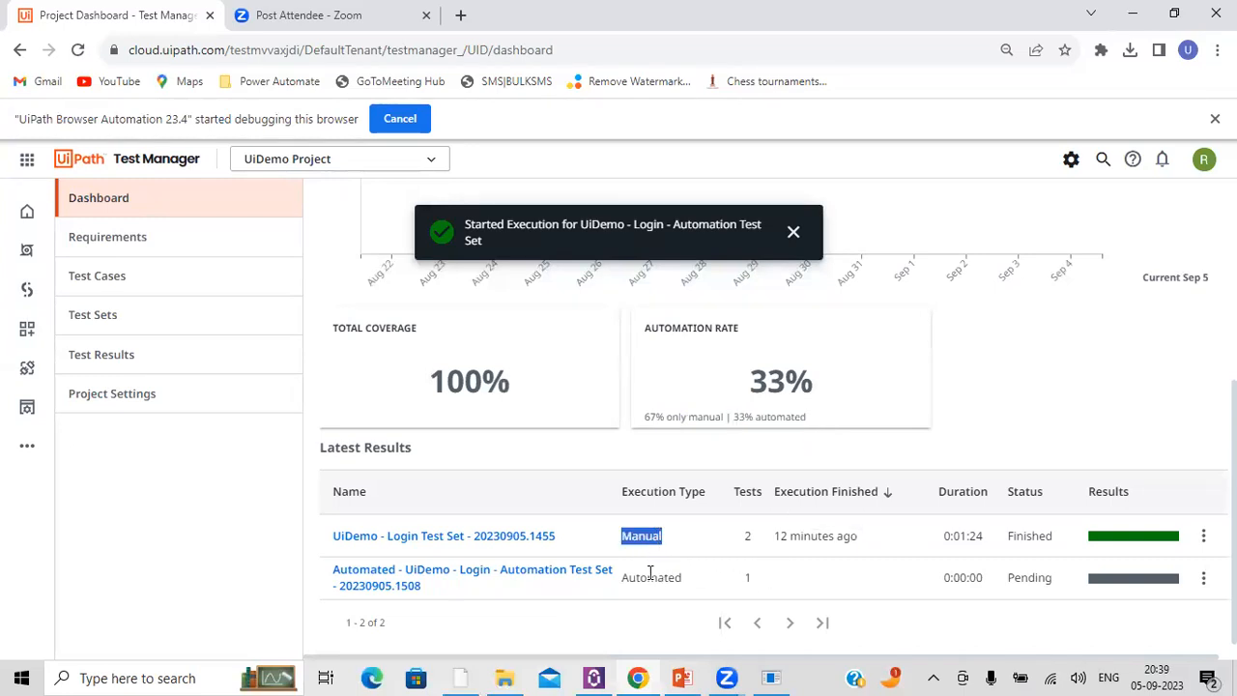
pyautogui.doubleClick(650, 572)
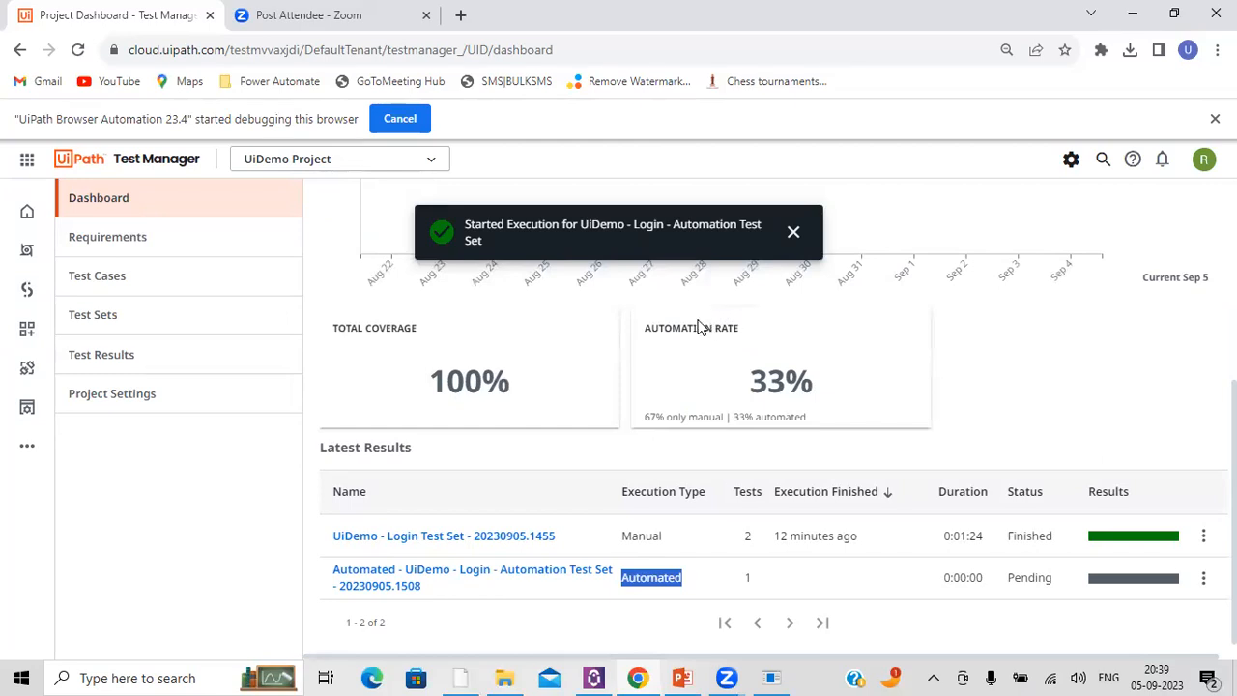
pyautogui.tripleClick(720, 231)
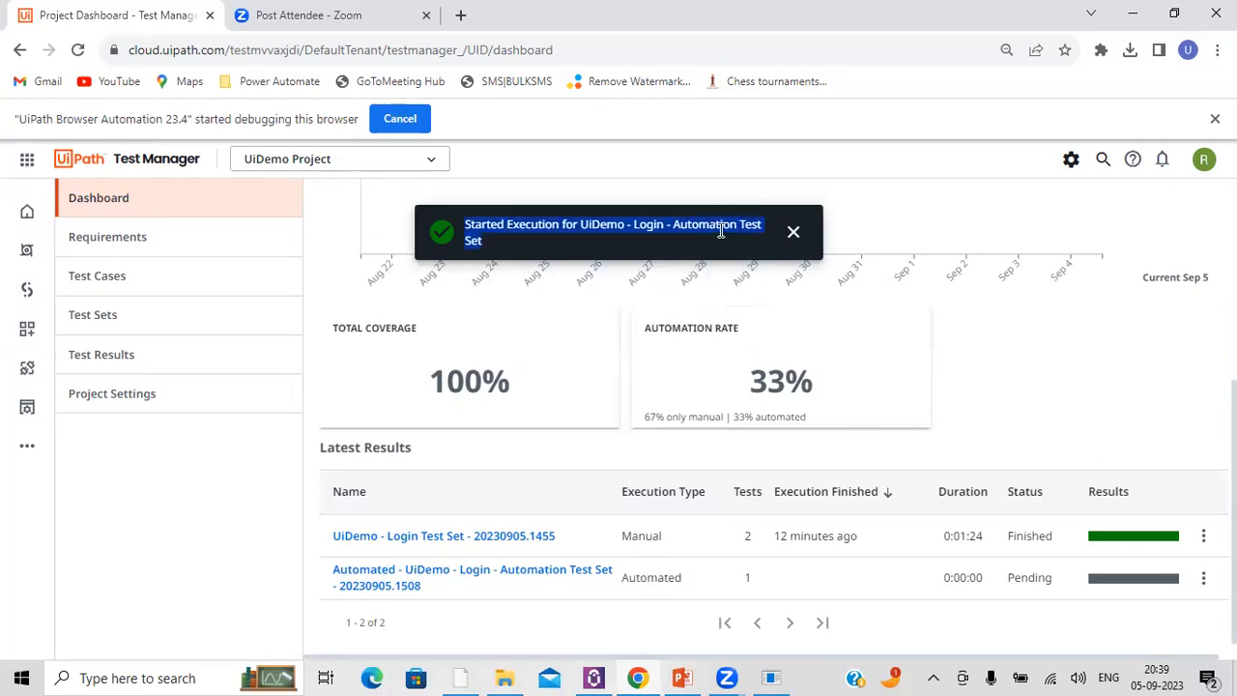
pyautogui.tripleClick(720, 232)
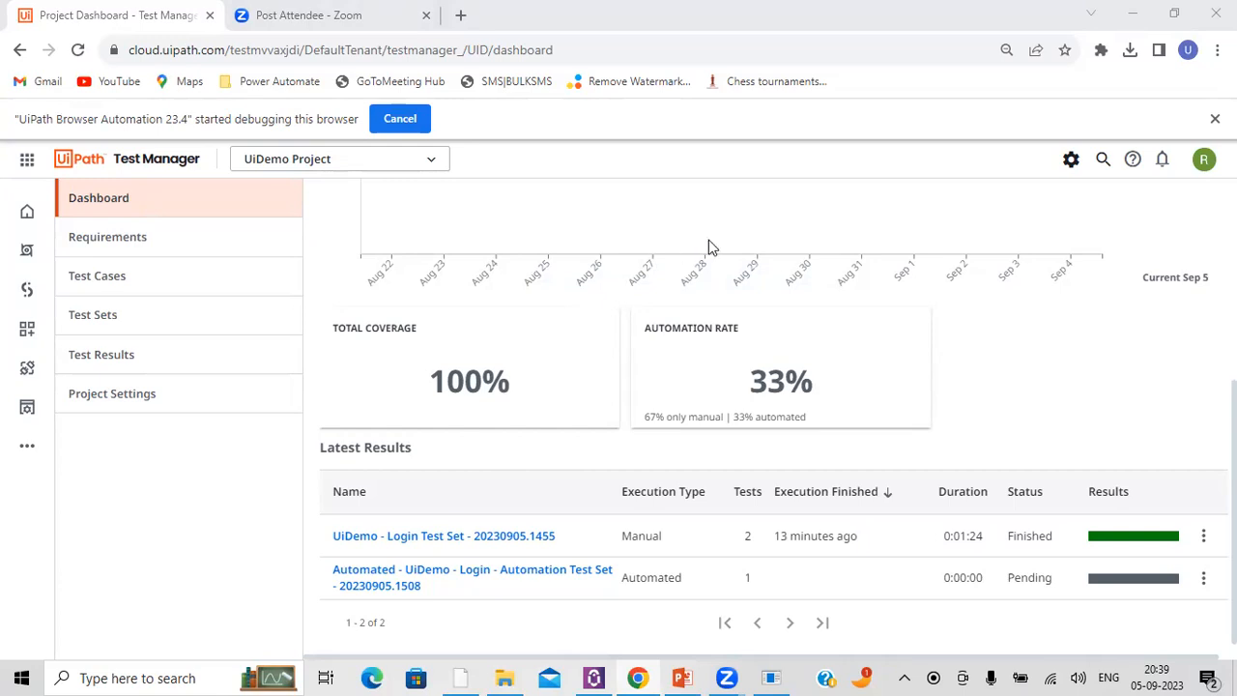
pyautogui.tripleClick(668, 332)
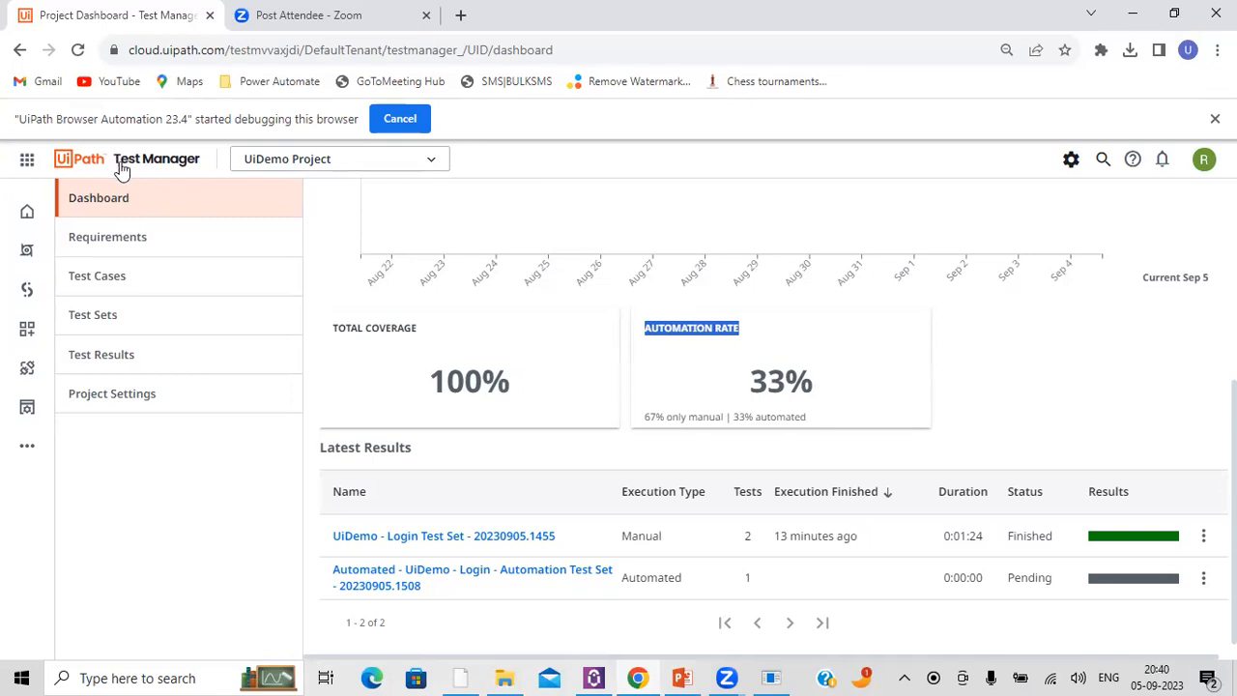
# Step: Open Orchestrator in a new browser tab, view its home page and return to the Test Manager dashboard
pyautogui.rightClick(26, 250)
pyautogui.click(85, 263)
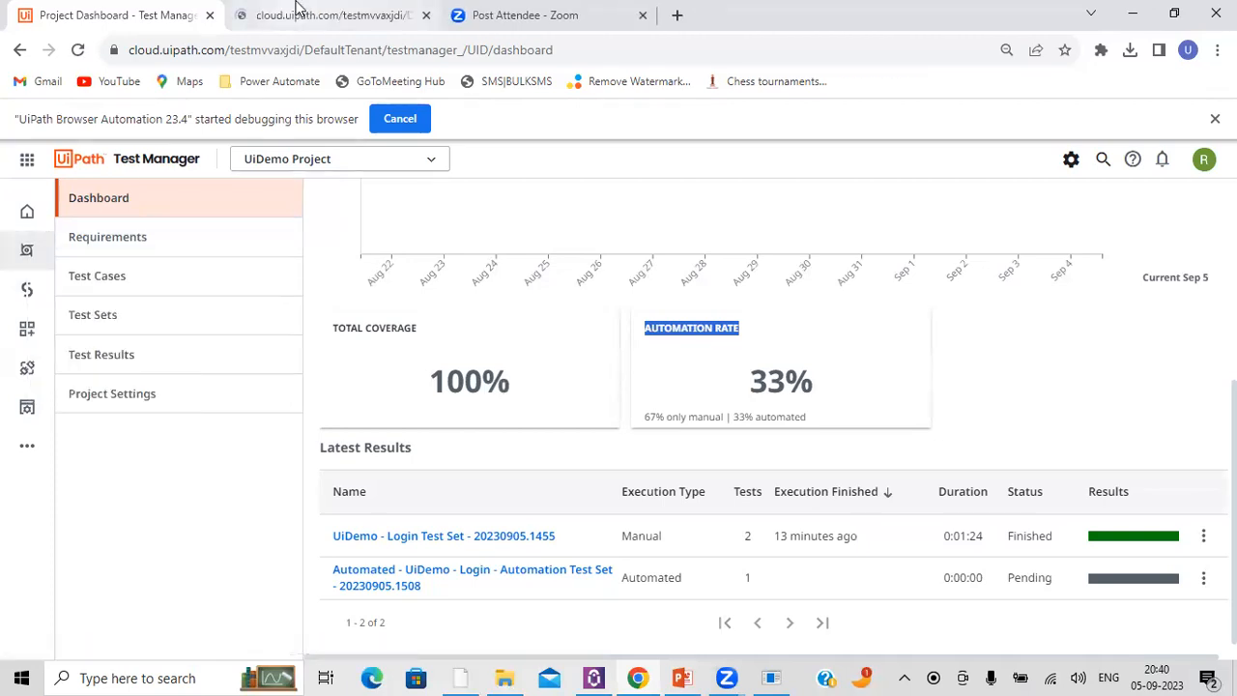
pyautogui.click(299, 12)
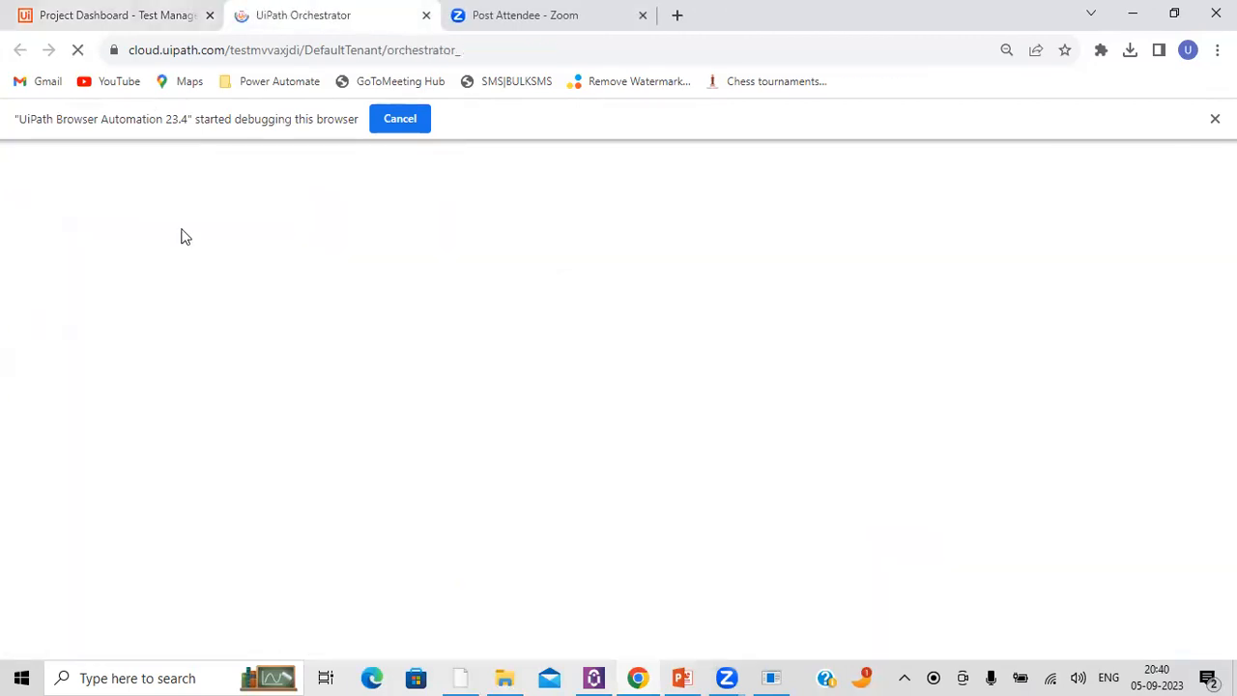
pyautogui.click(112, 13)
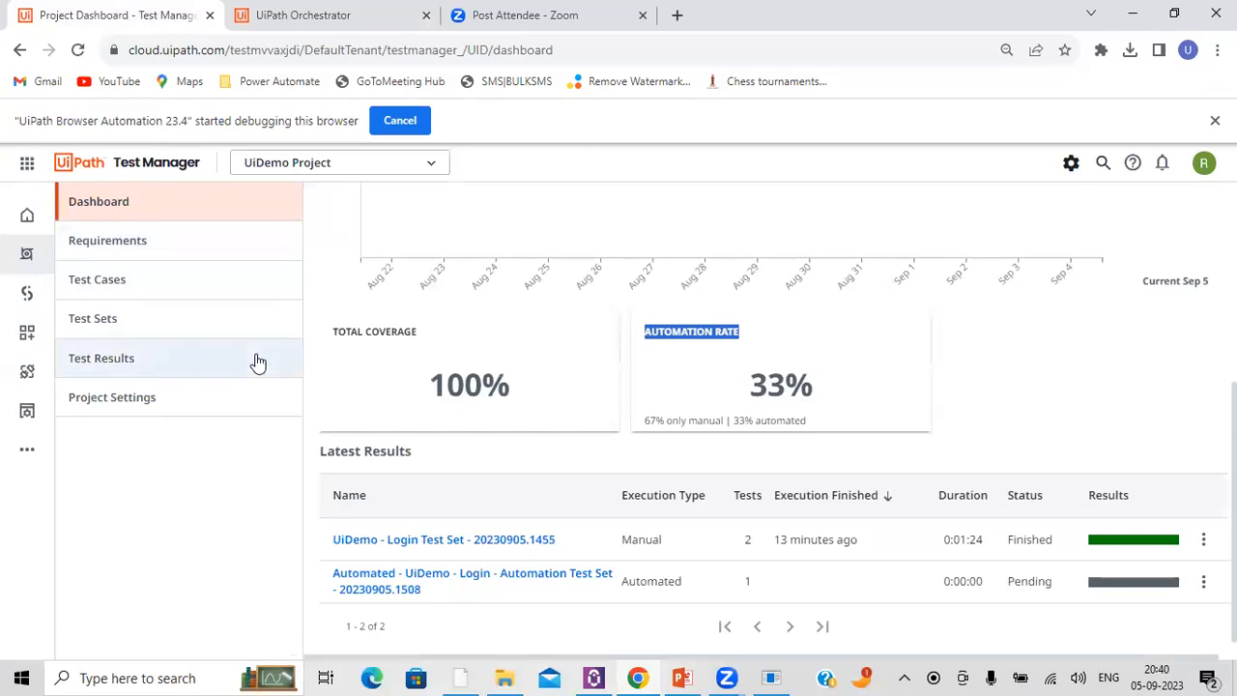
pyautogui.click(287, 9)
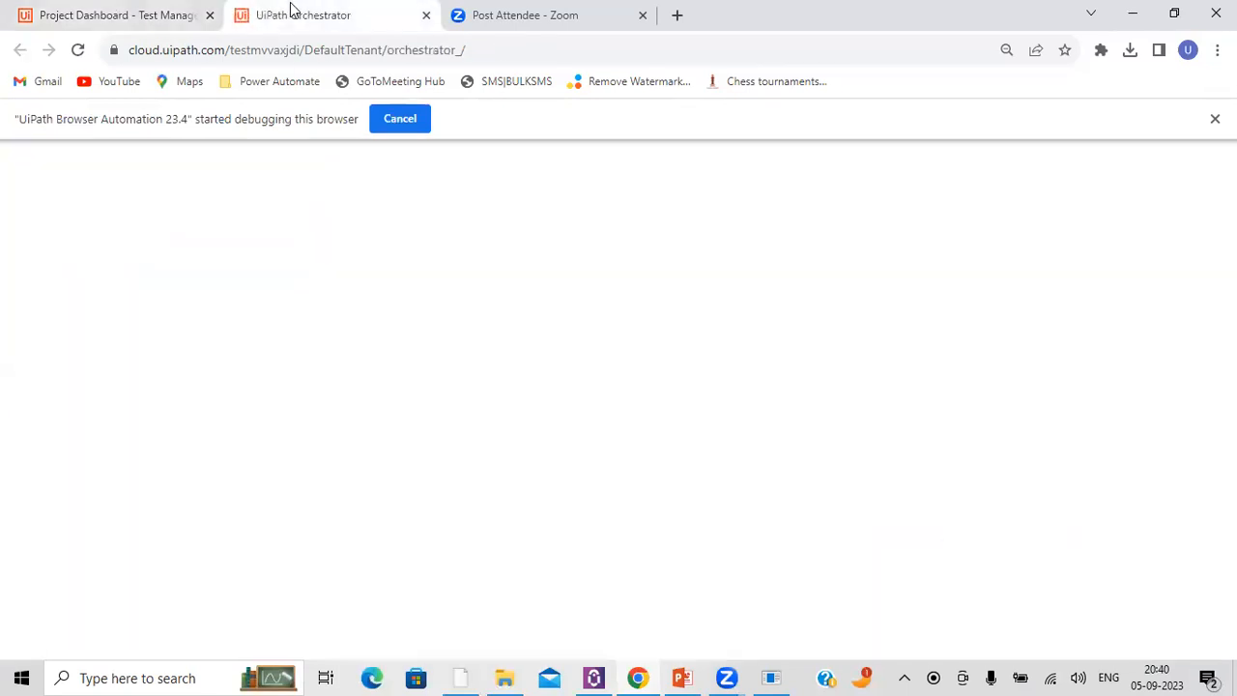
pyautogui.click(113, 23)
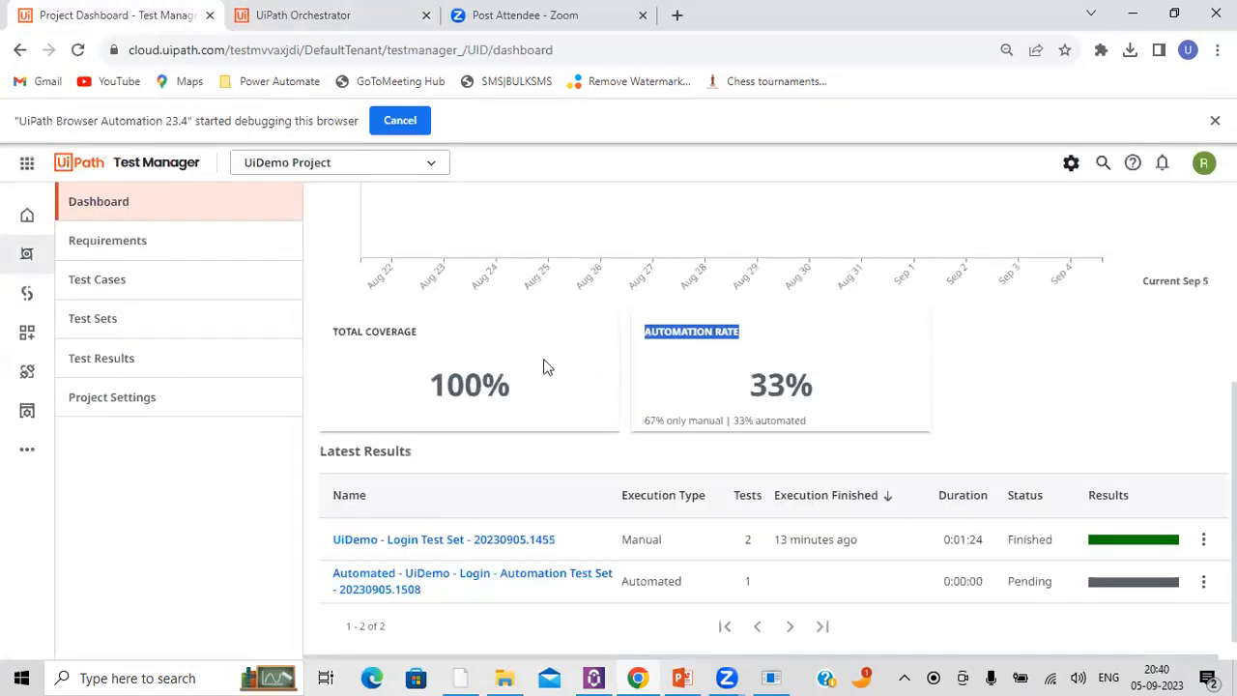
pyautogui.doubleClick(462, 384)
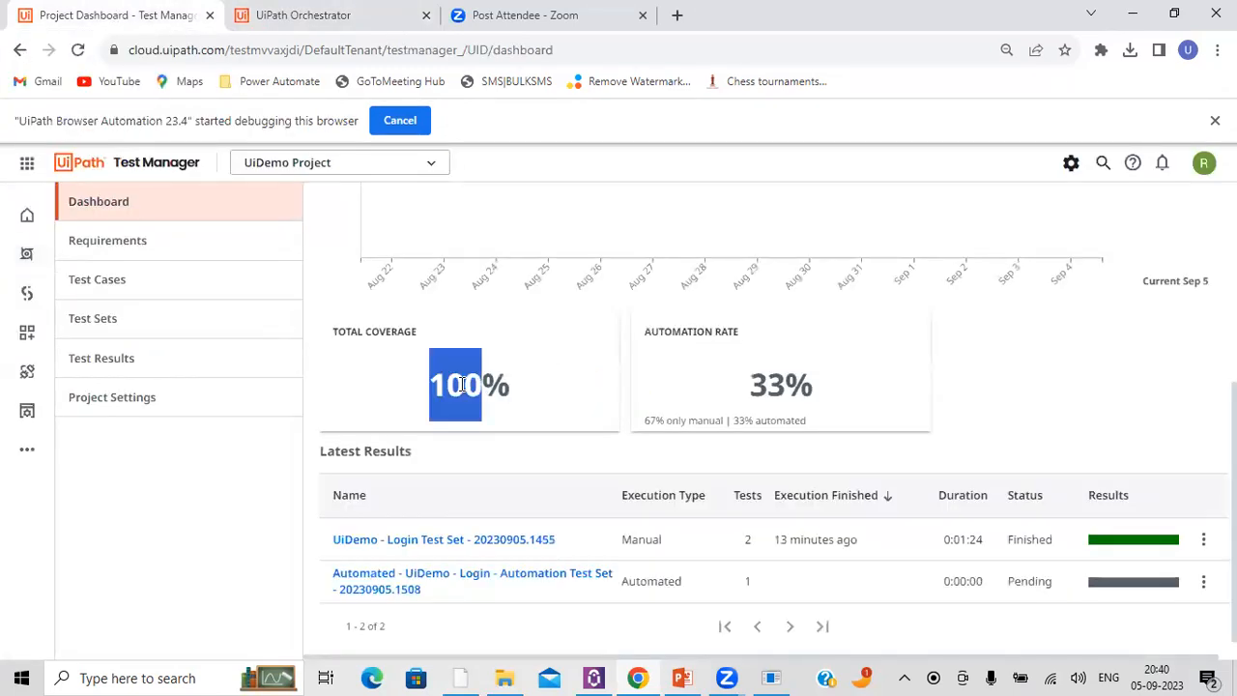
pyautogui.click(299, 10)
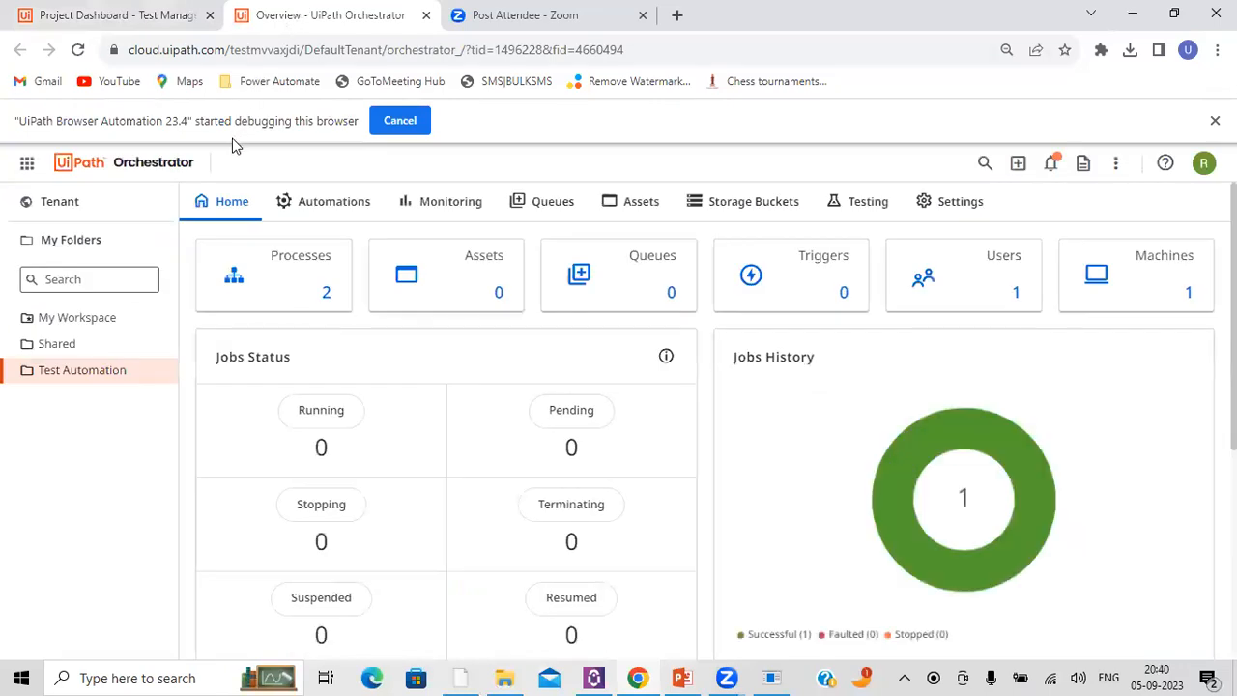
pyautogui.click(126, 12)
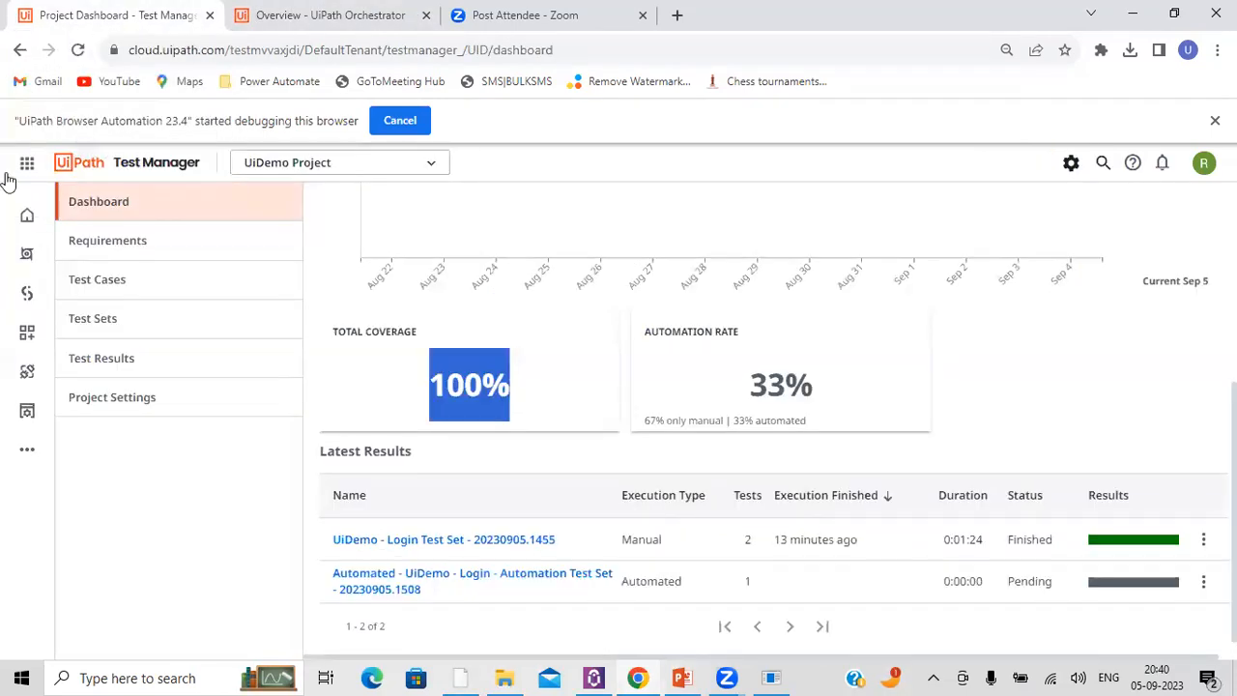
pyautogui.click(382, 277)
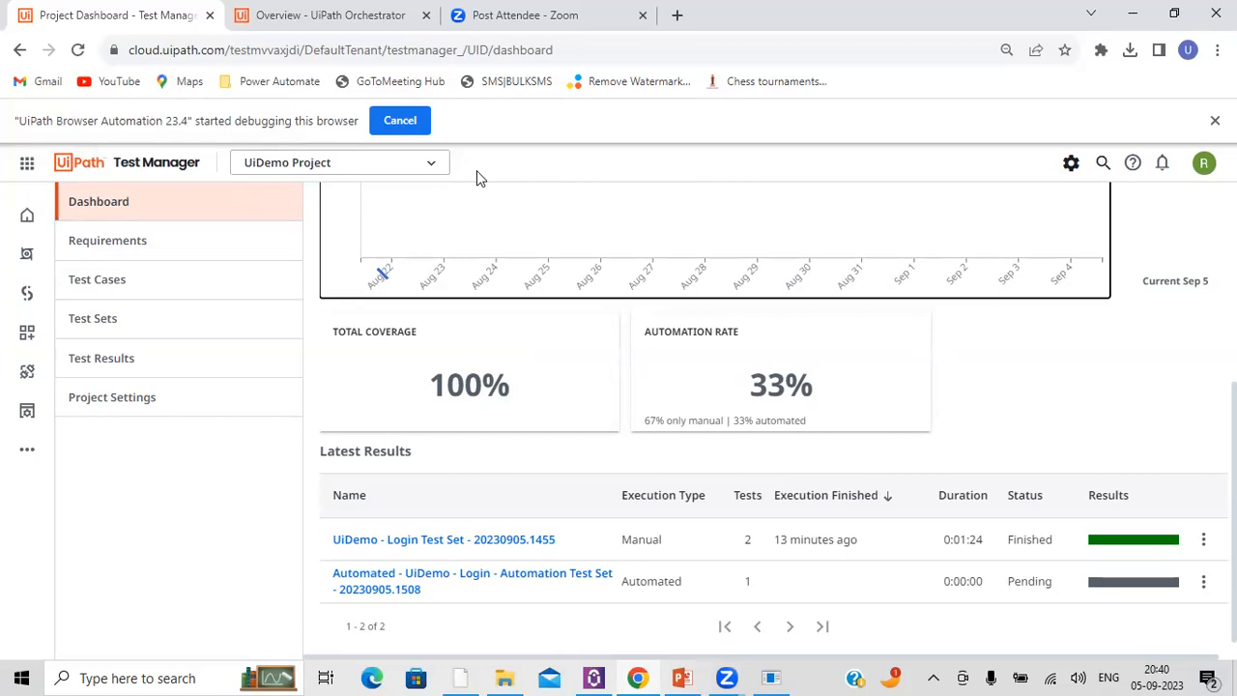
# Step: Open the latest result of UiDemo - Login Test Set and export its test case log to Downloads as UID-TestCaseLog-2023-09-05_20-40-45.xlsx
pyautogui.scroll(2, 585, 396)
pyautogui.scroll(-2, 580, 405)
pyautogui.click(387, 541)
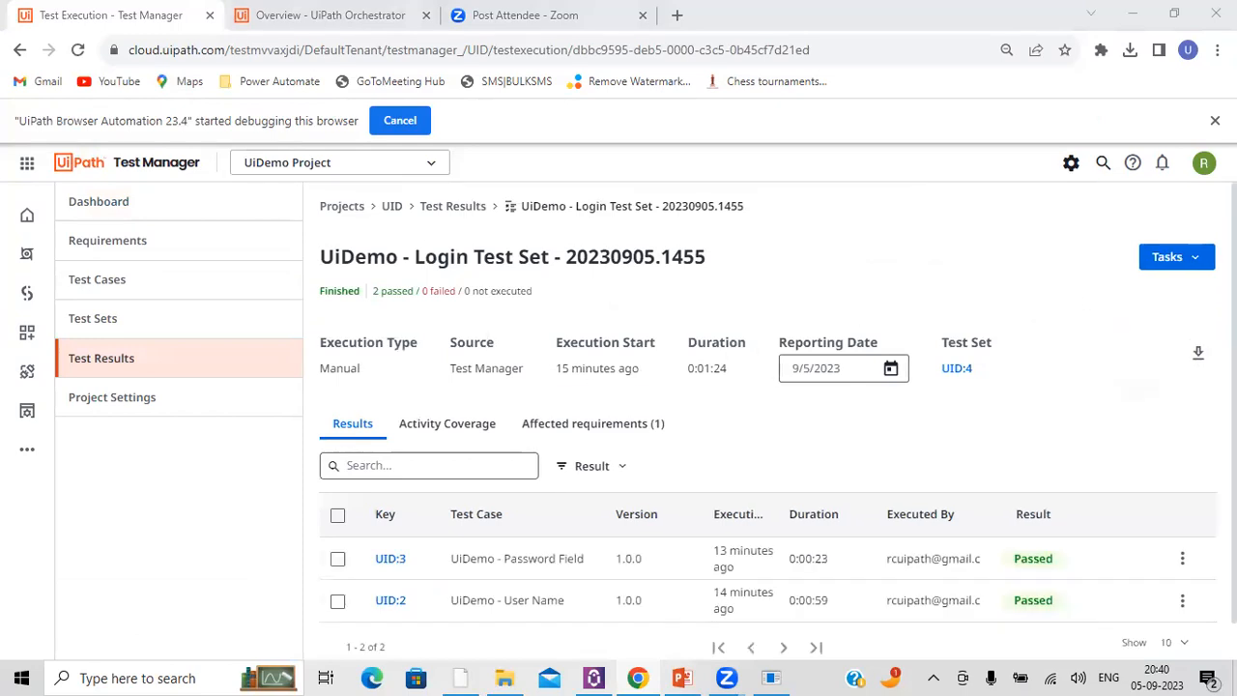
pyautogui.click(1198, 358)
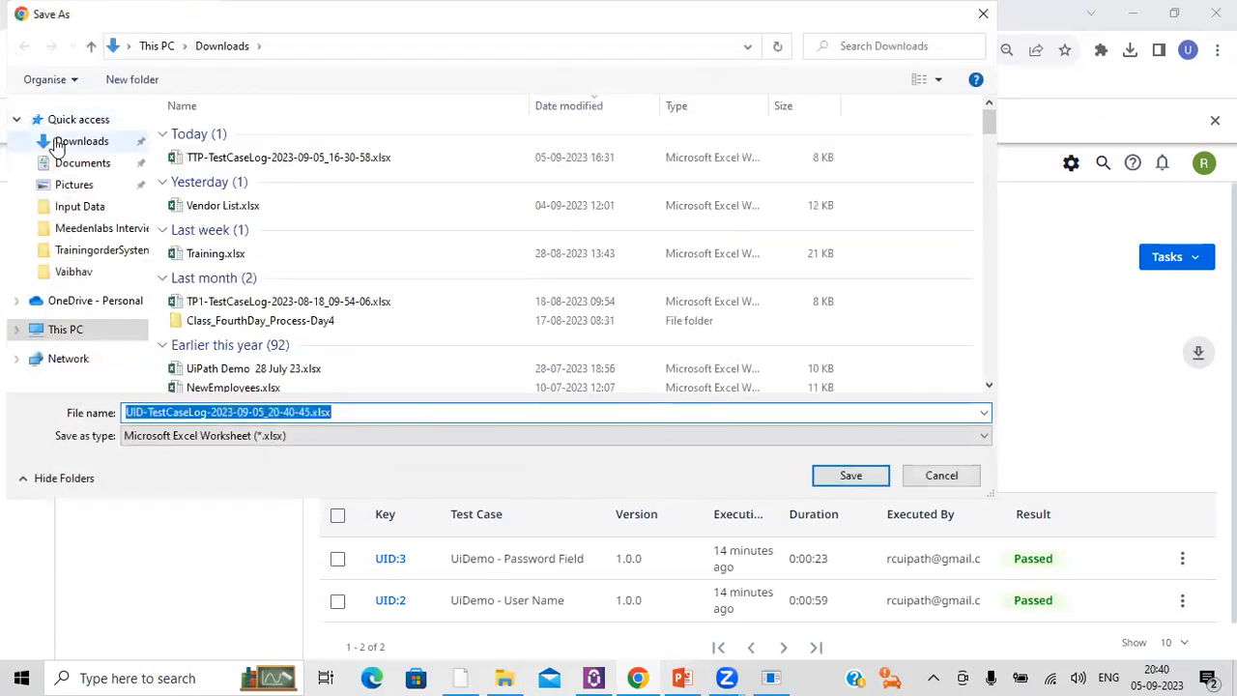
pyautogui.click(850, 475)
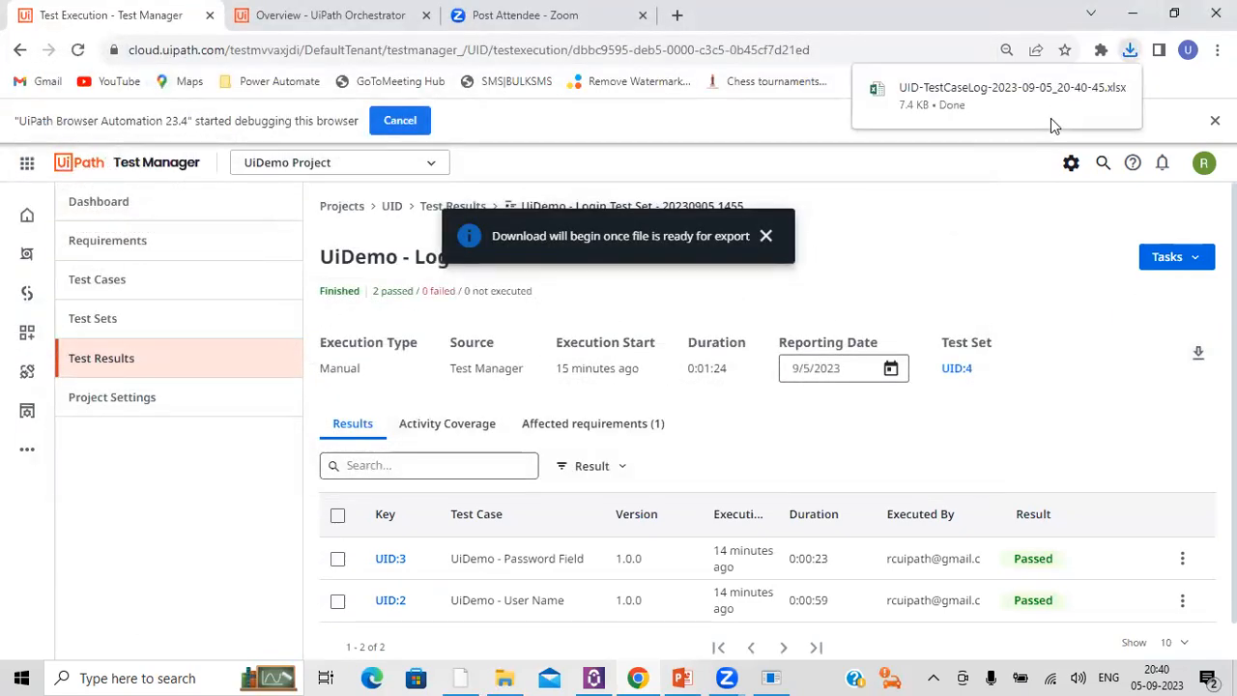
# Step: Open the exported test case log in Excel for editing and auto-fit the widths of columns B through G
pyautogui.click(1063, 116)
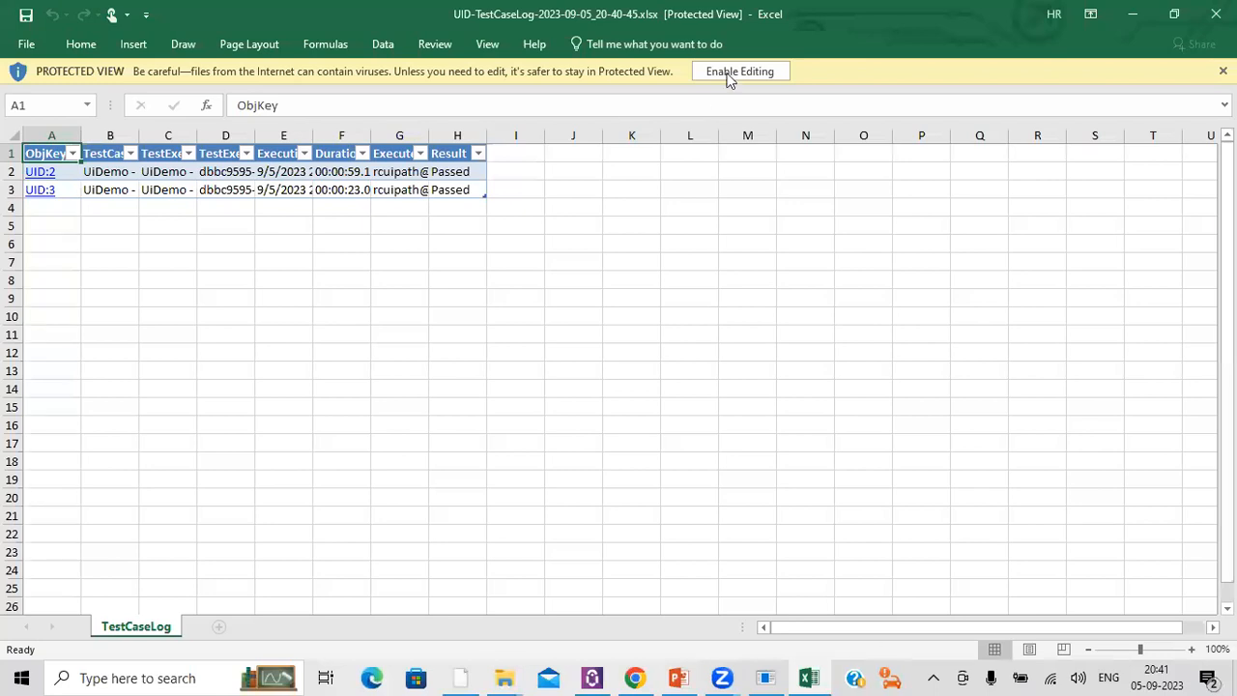
pyautogui.click(730, 75)
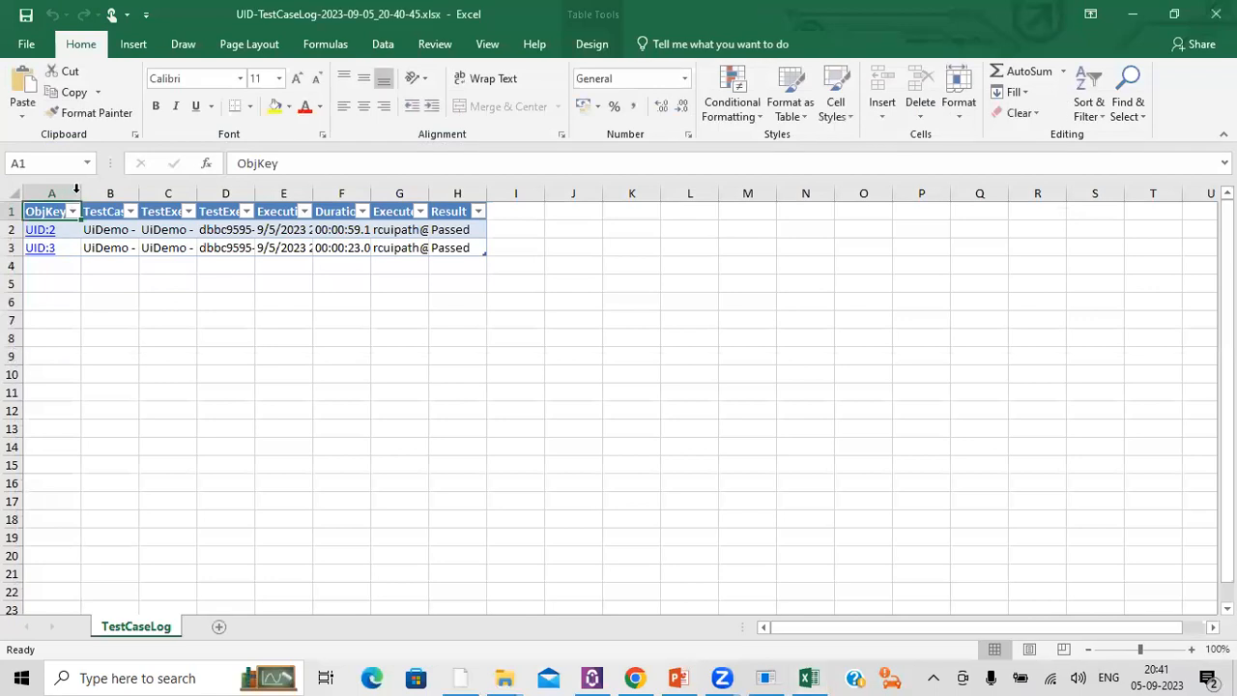
pyautogui.doubleClick(138, 195)
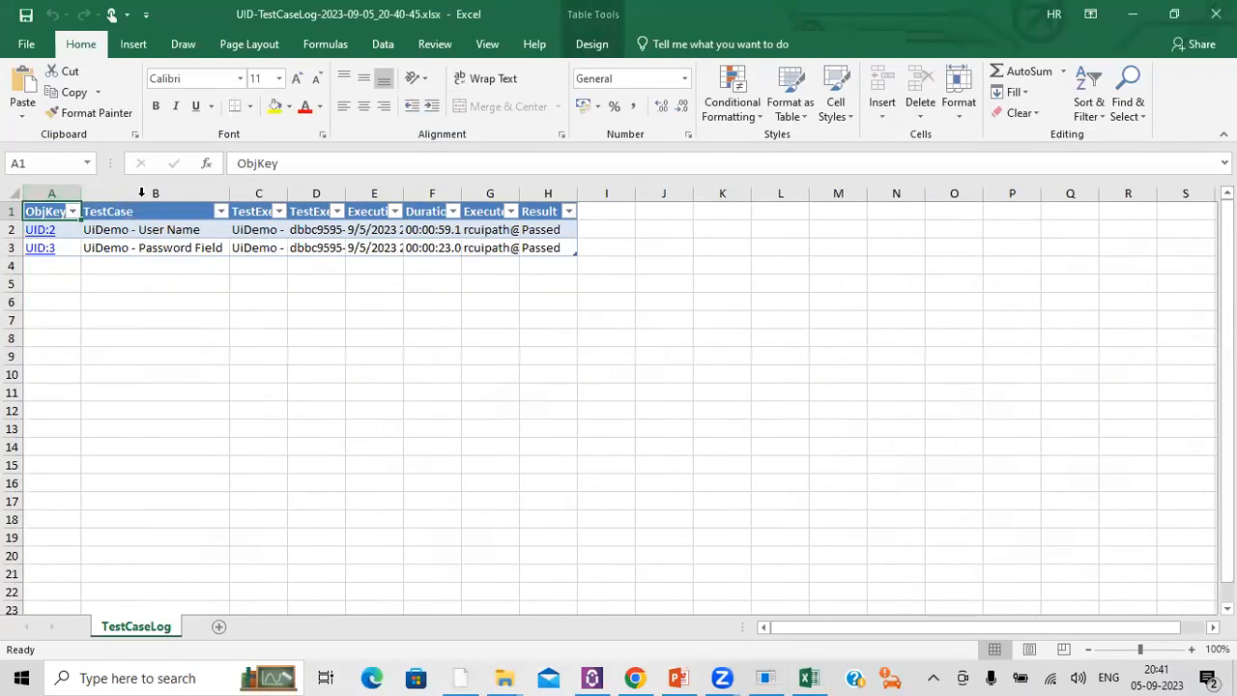
pyautogui.doubleClick(286, 194)
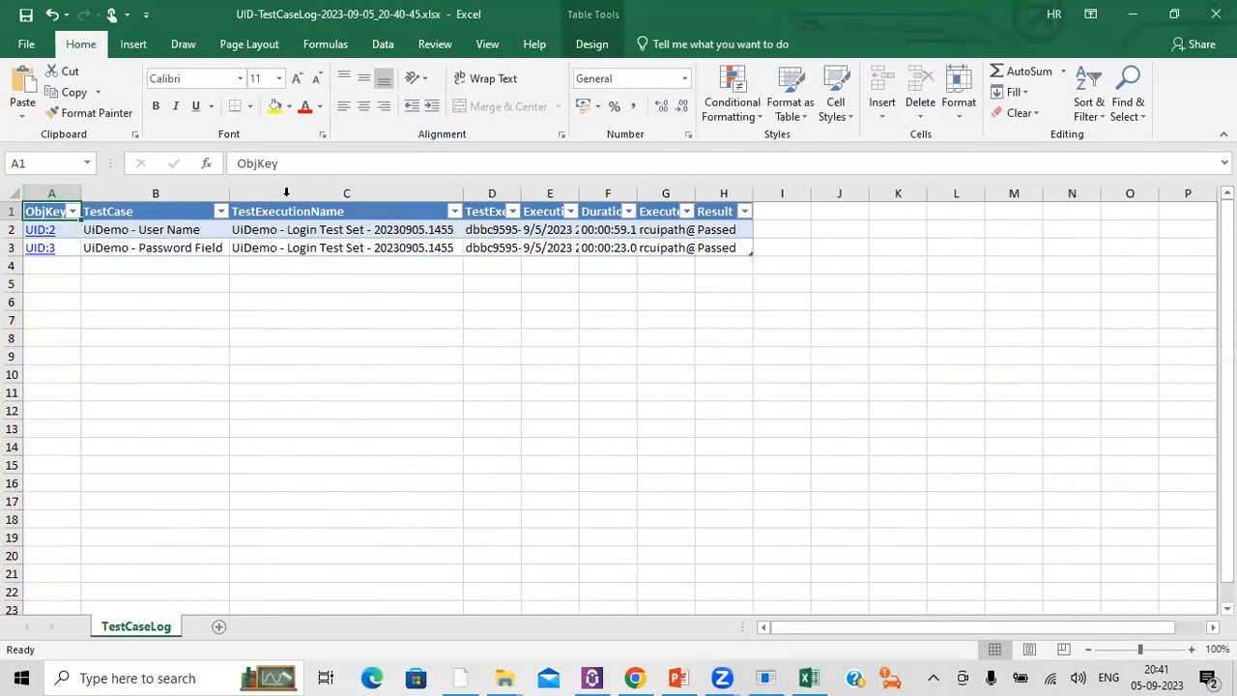
pyautogui.doubleClick(518, 194)
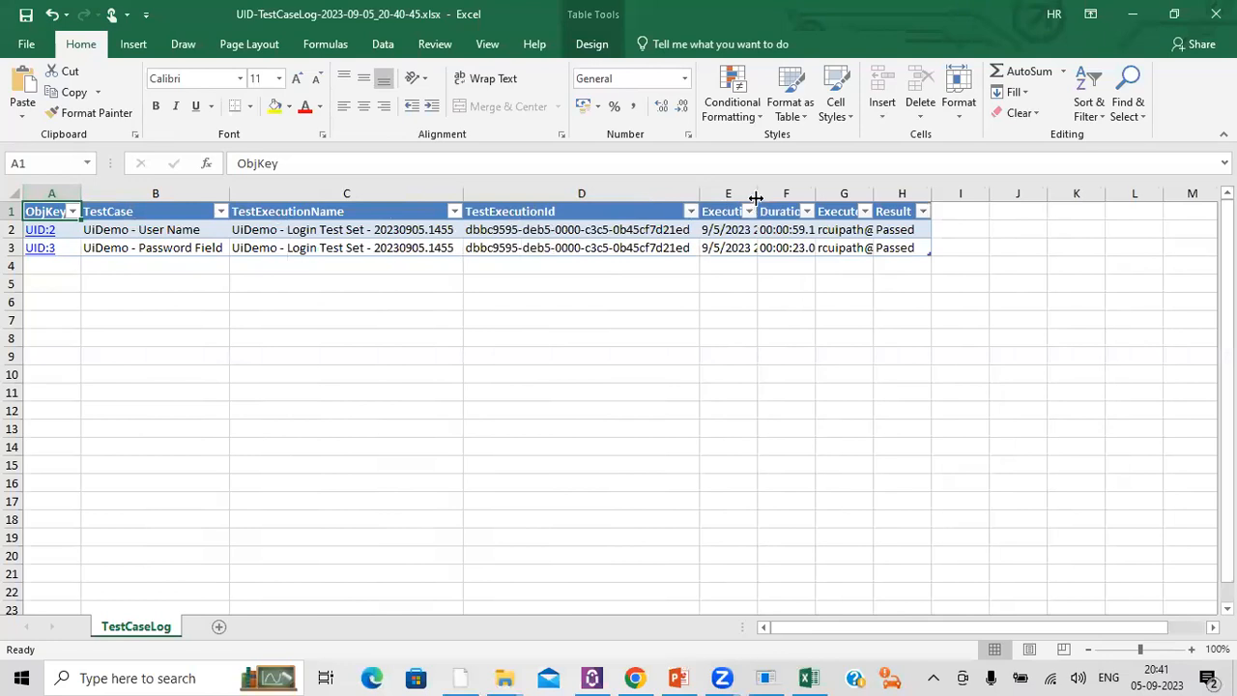
pyautogui.doubleClick(758, 194)
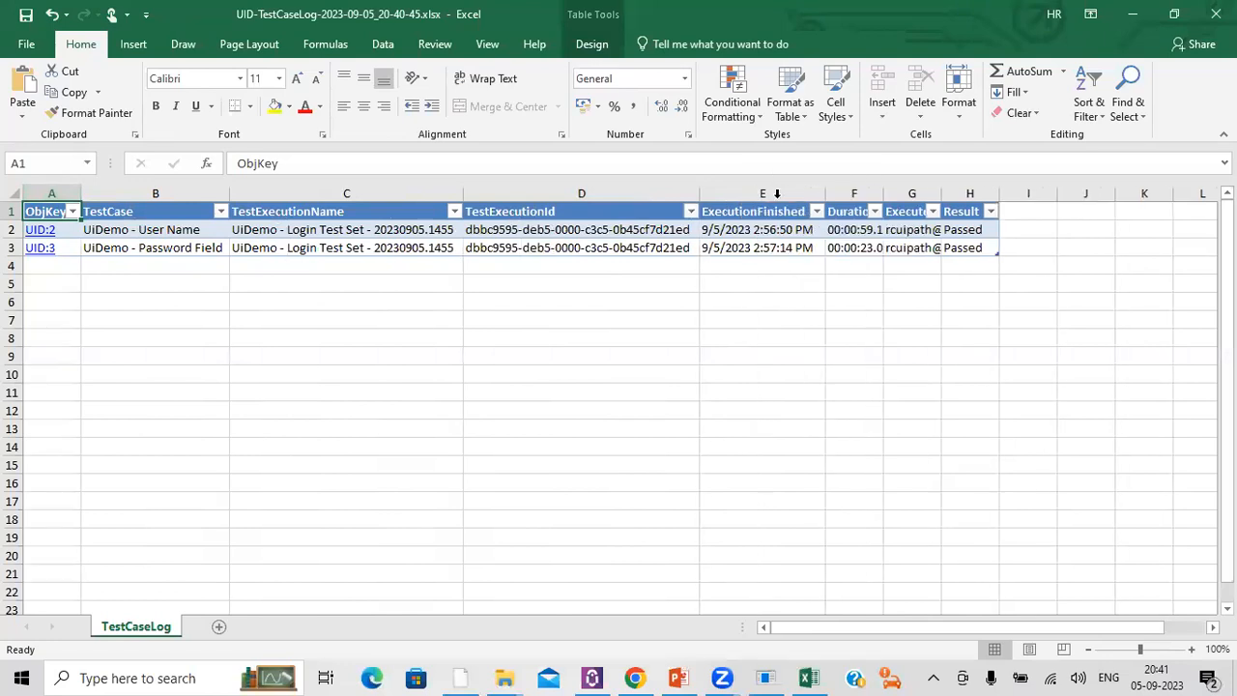
pyautogui.doubleClick(882, 194)
pyautogui.doubleClick(985, 194)
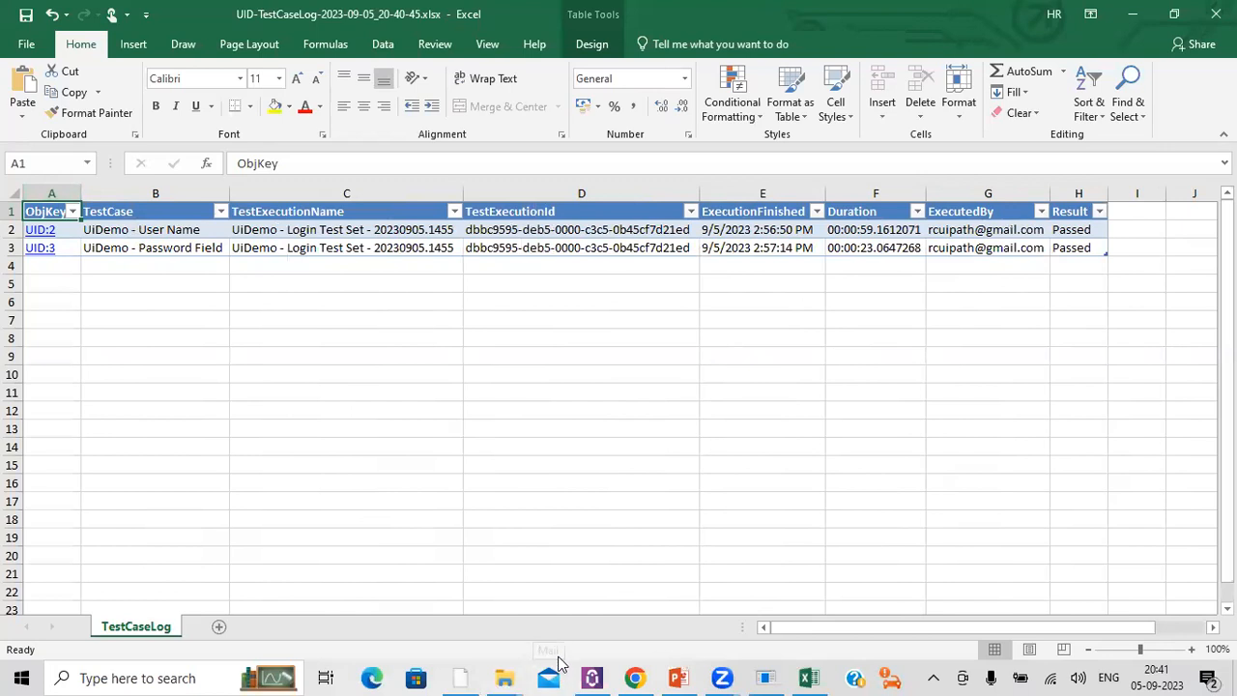
# Step: Compare the exported log in Excel with the test execution results in Test Manager, and return to Test Manager
pyautogui.click(635, 676)
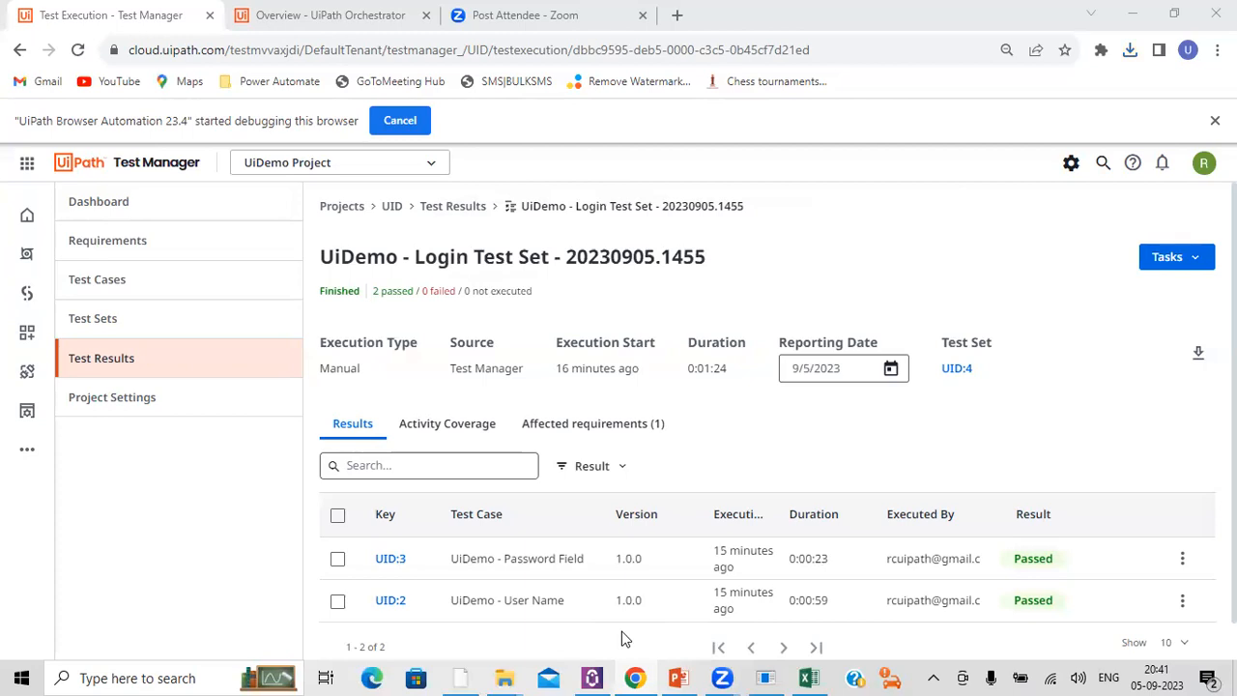
pyautogui.click(808, 678)
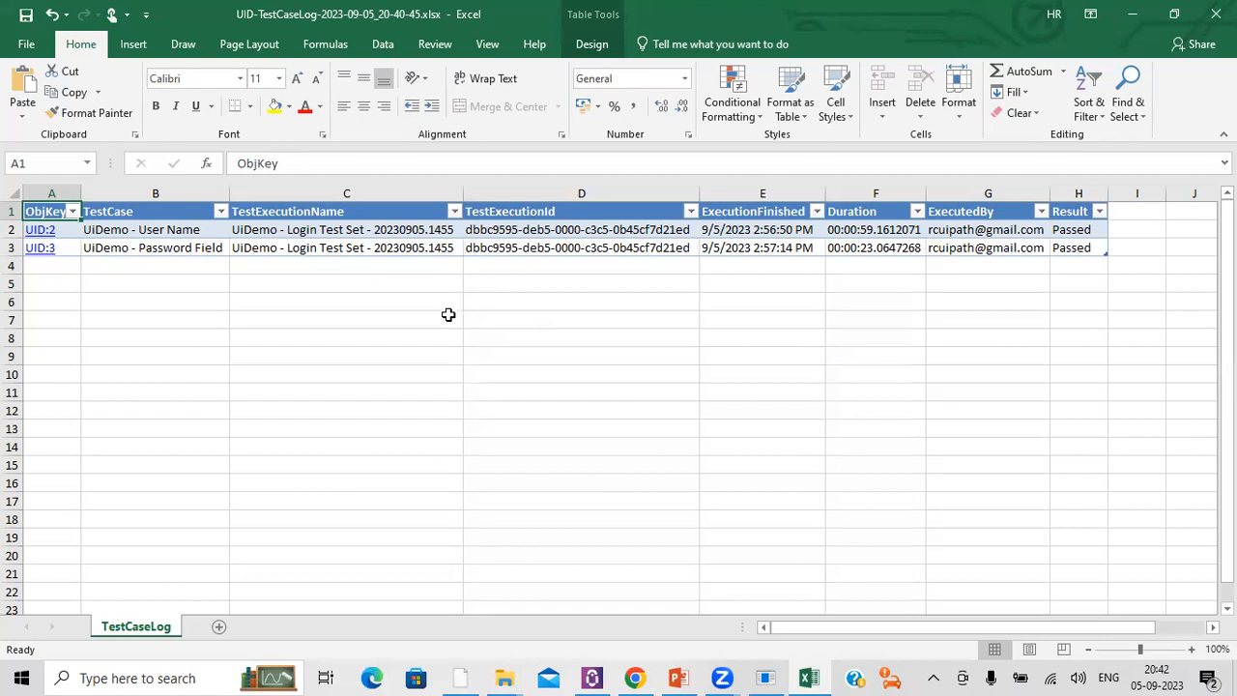
pyautogui.click(448, 315)
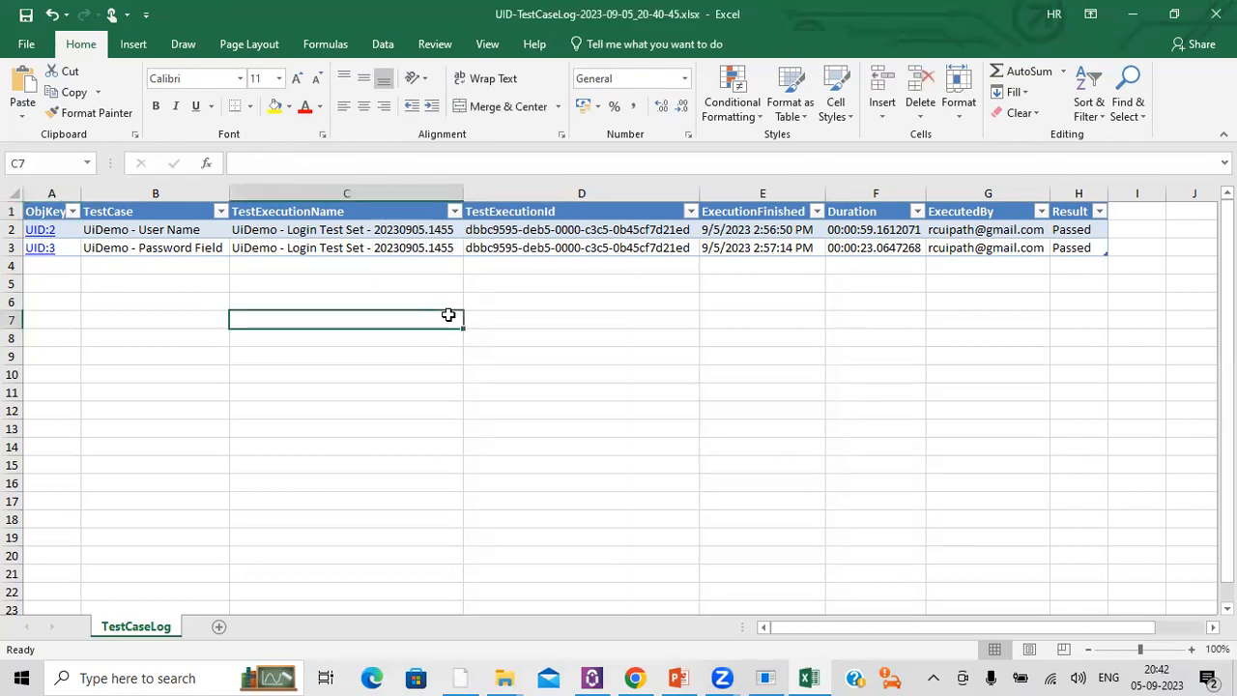
pyautogui.click(637, 676)
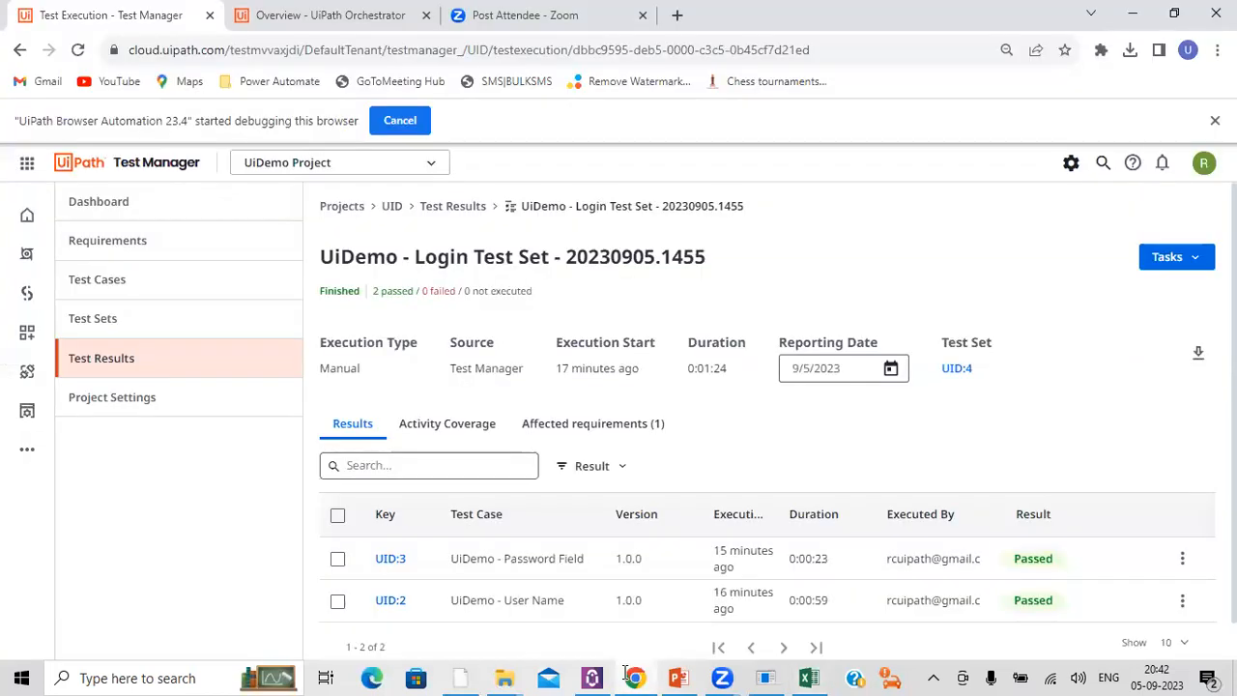
# Step: Examine the date and time suffix in the UiDemo - Login Test Set execution name and the test case results below it
pyautogui.tripleClick(576, 259)
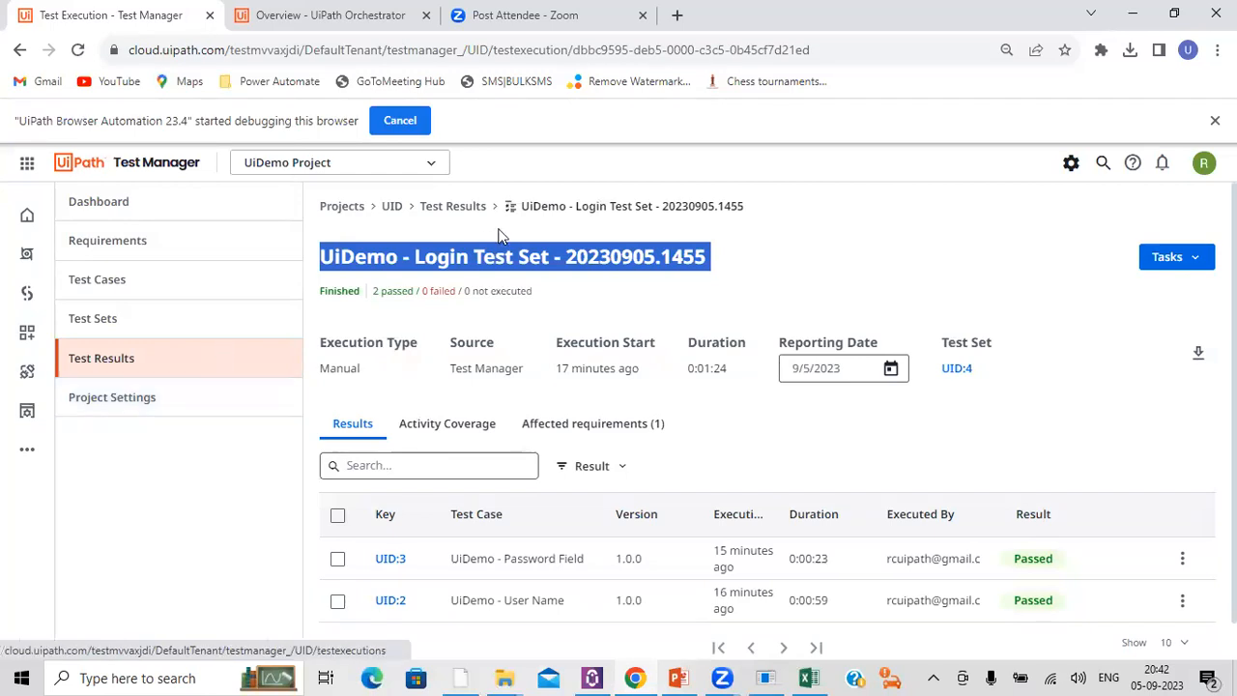
pyautogui.doubleClick(600, 256)
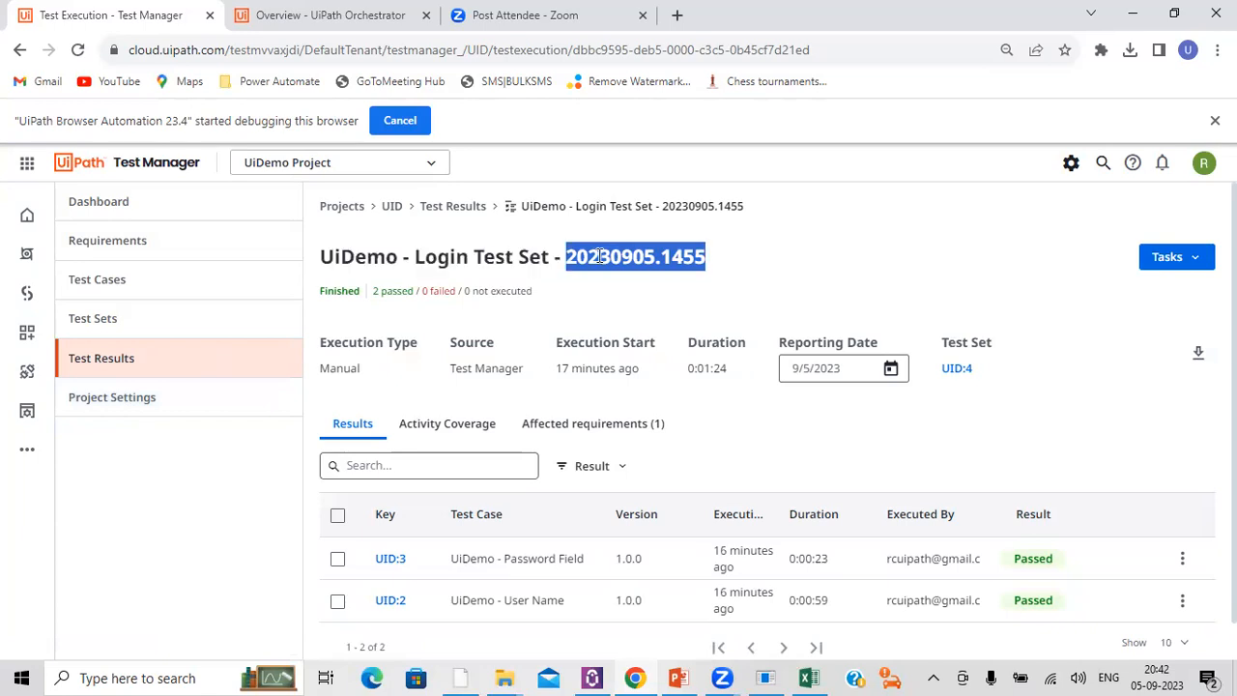
pyautogui.click(655, 254)
pyautogui.moveTo(655, 254); pyautogui.dragTo(572, 257)
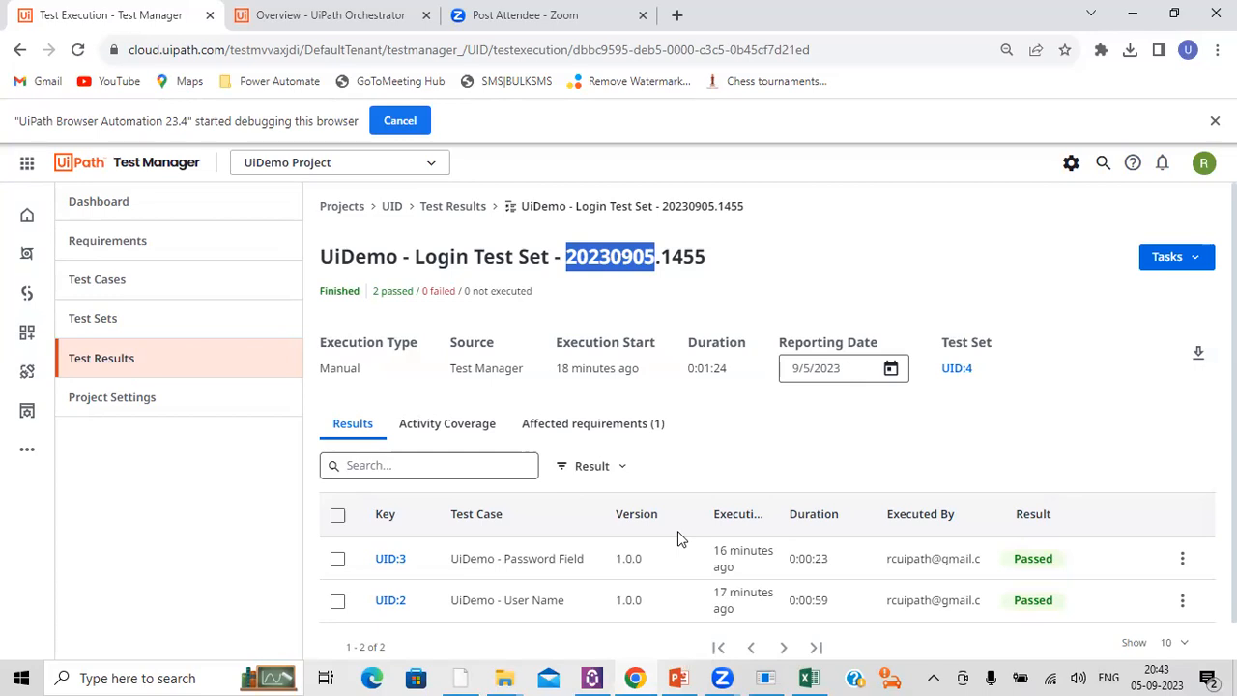
pyautogui.hotkey('alt', 'Tab')
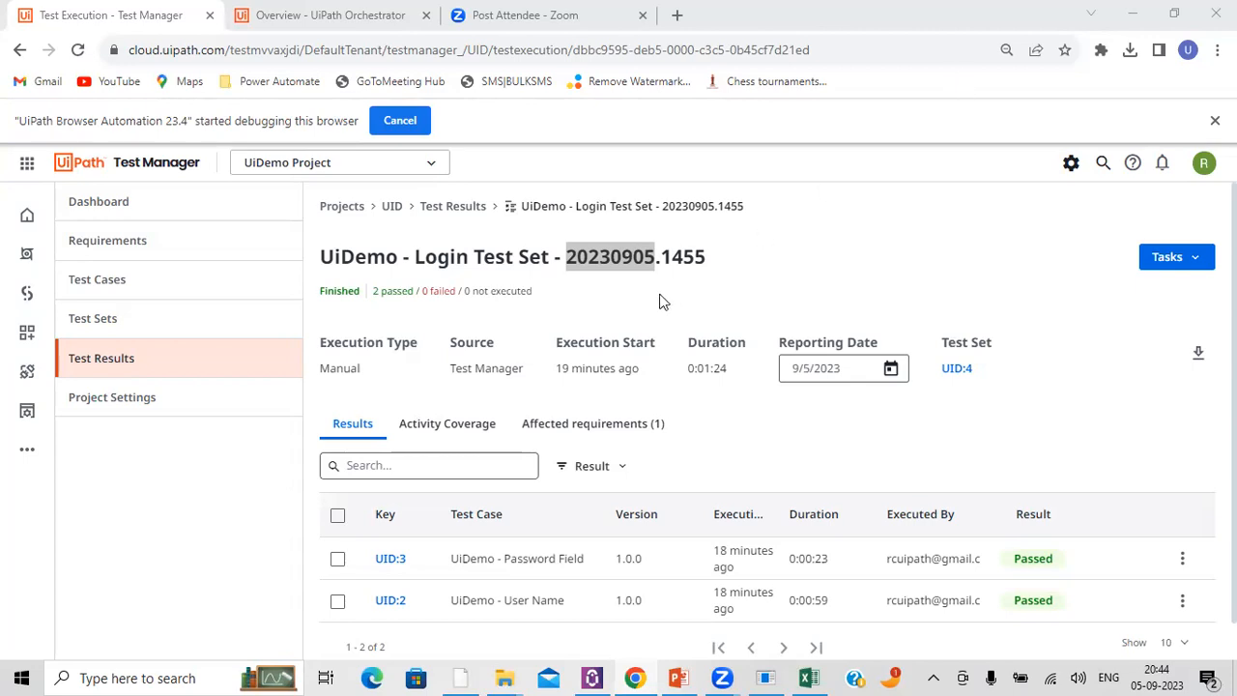
pyautogui.doubleClick(621, 254)
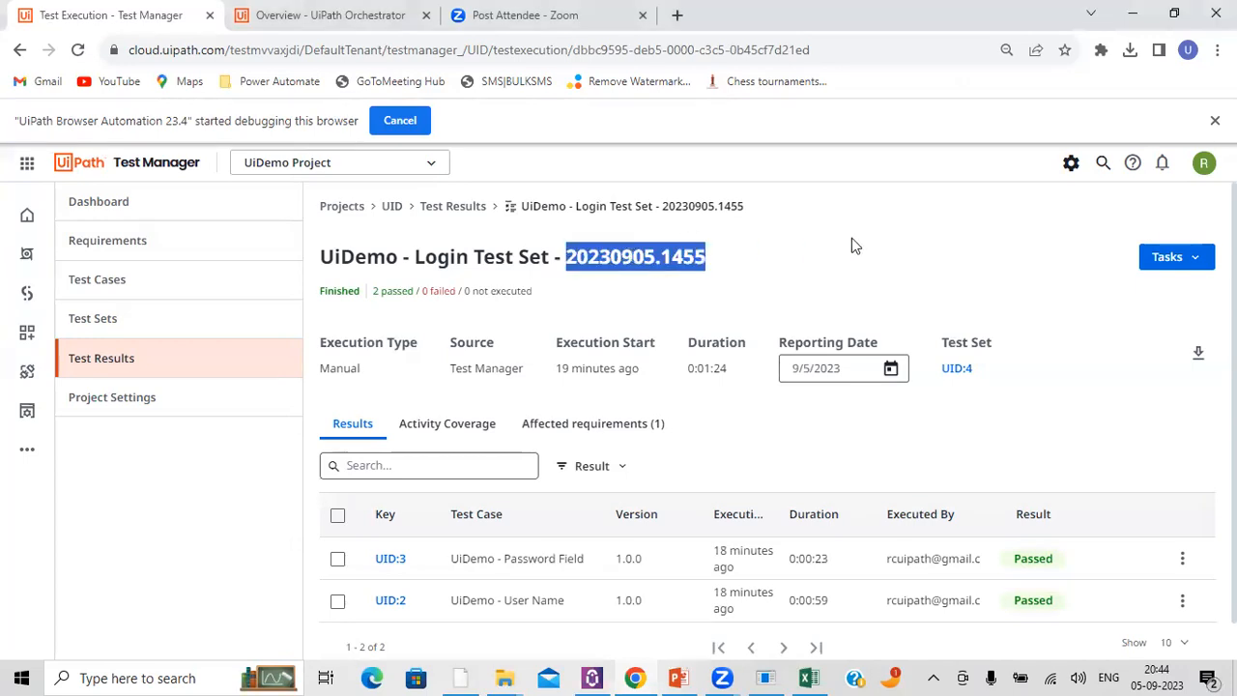
pyautogui.hotkey('alt', 'Tab')
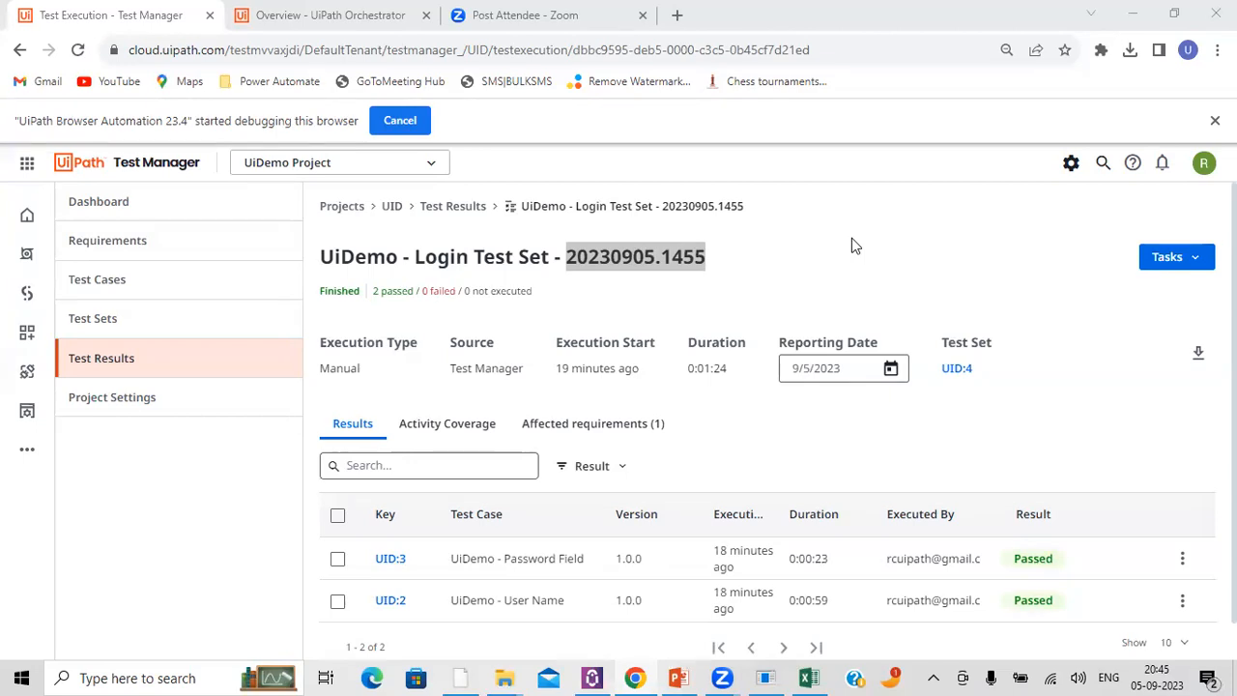
pyautogui.tripleClick(663, 267)
pyautogui.doubleClick(662, 266)
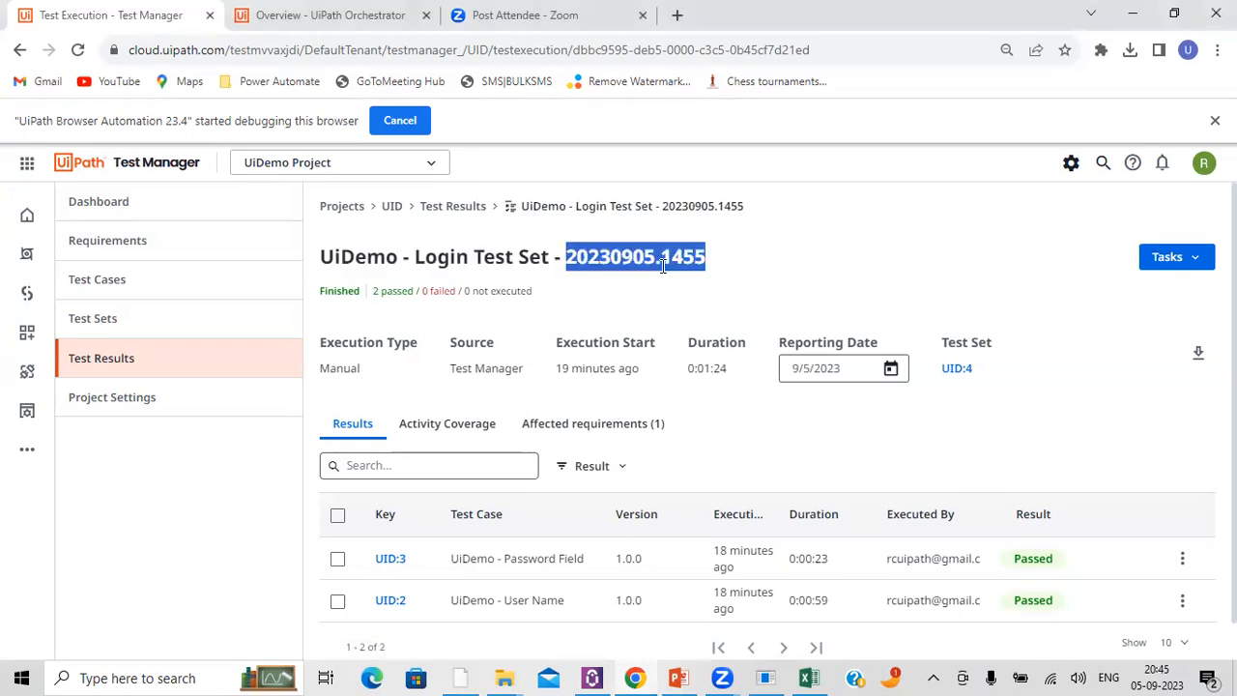
pyautogui.scroll(-1, 663, 266)
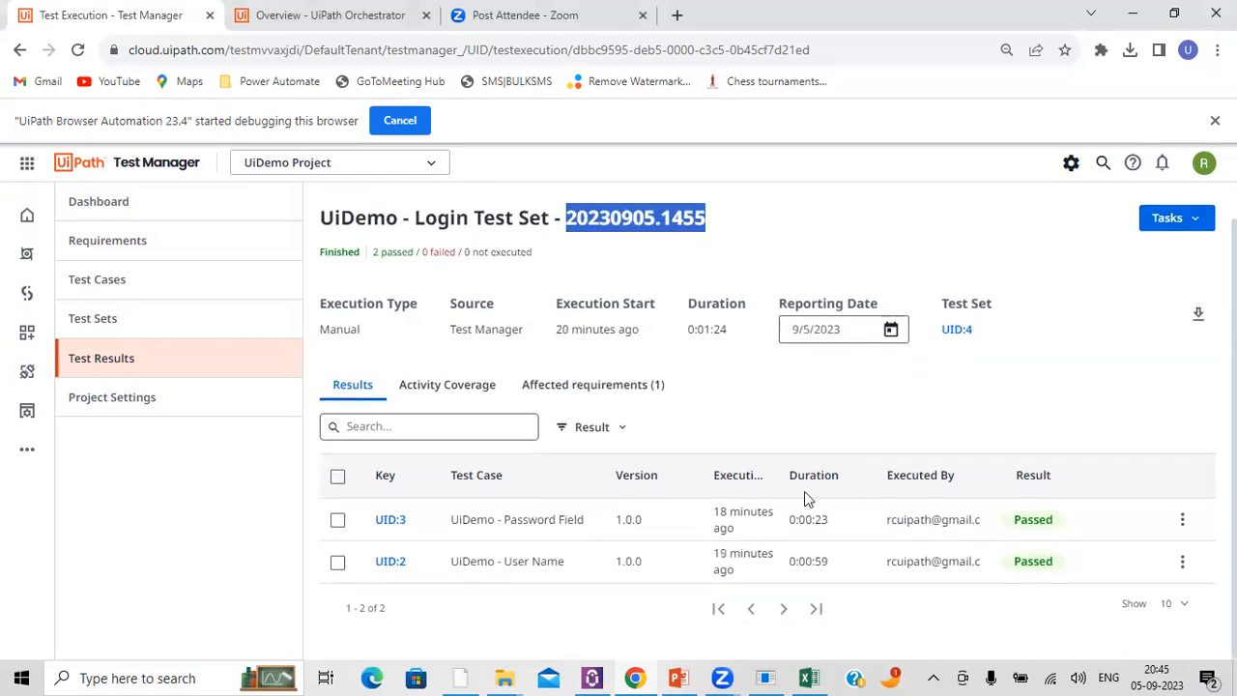
pyautogui.hotkey('alt', 'Tab')
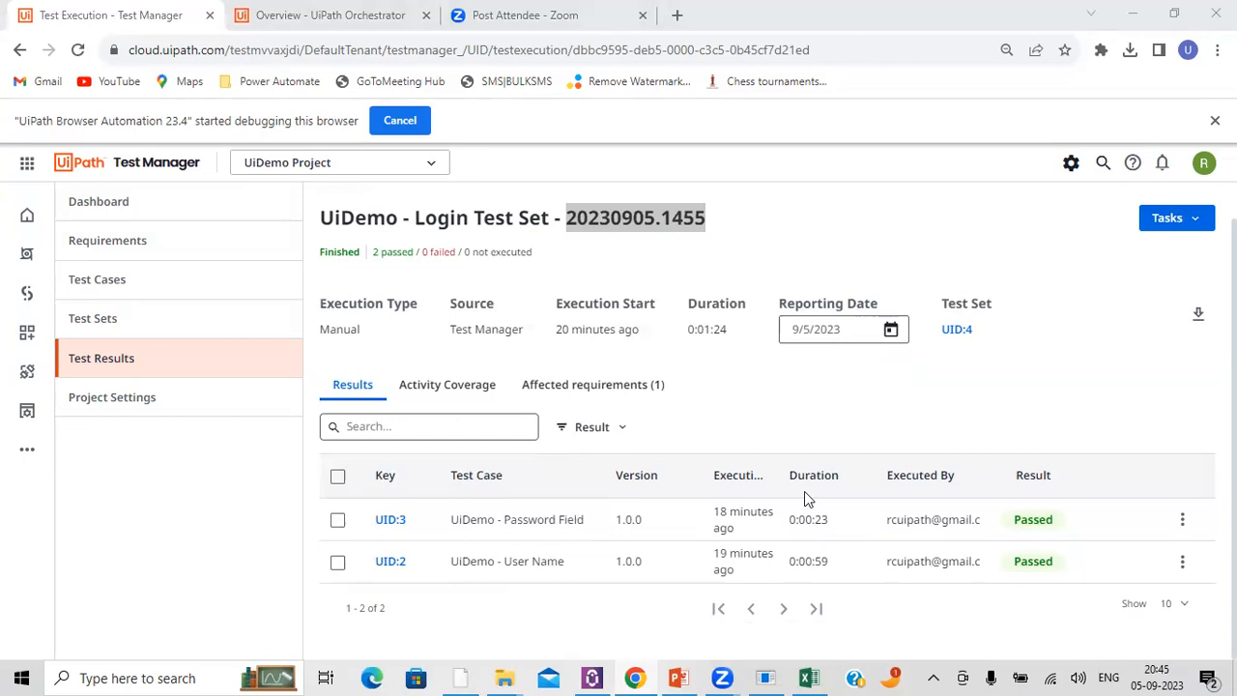